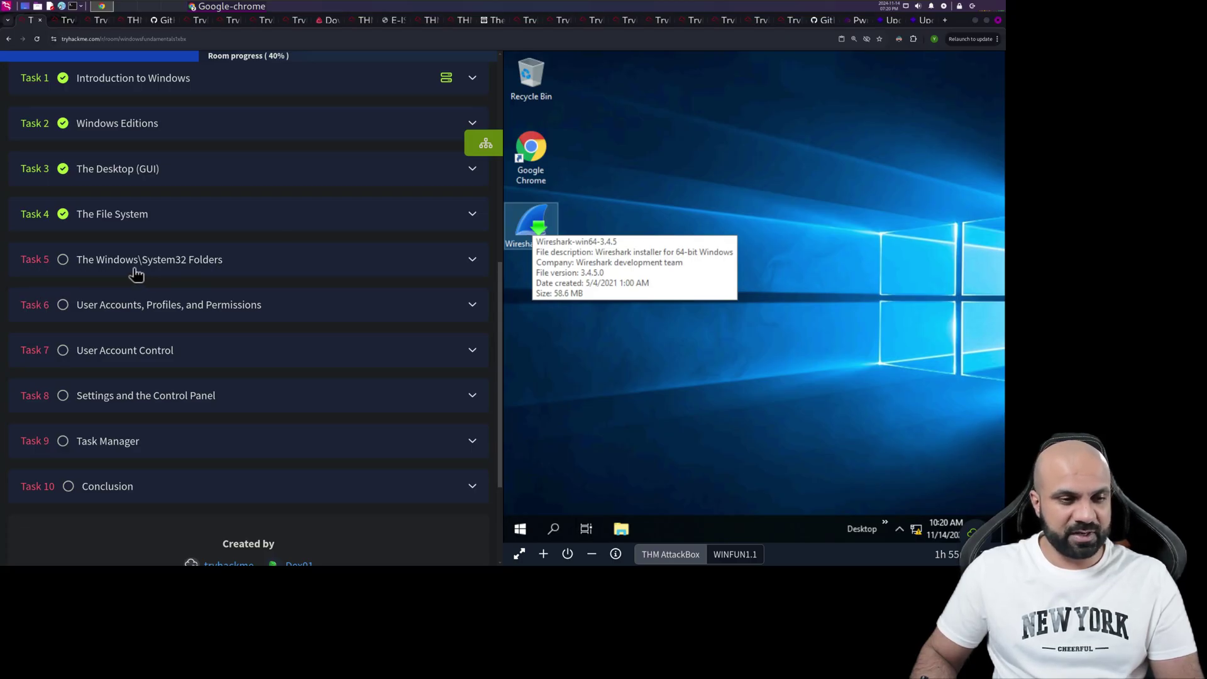
- Expand Task 5 and read its explanation of C:\Windows and the %windir% variable
left_click(209, 273)
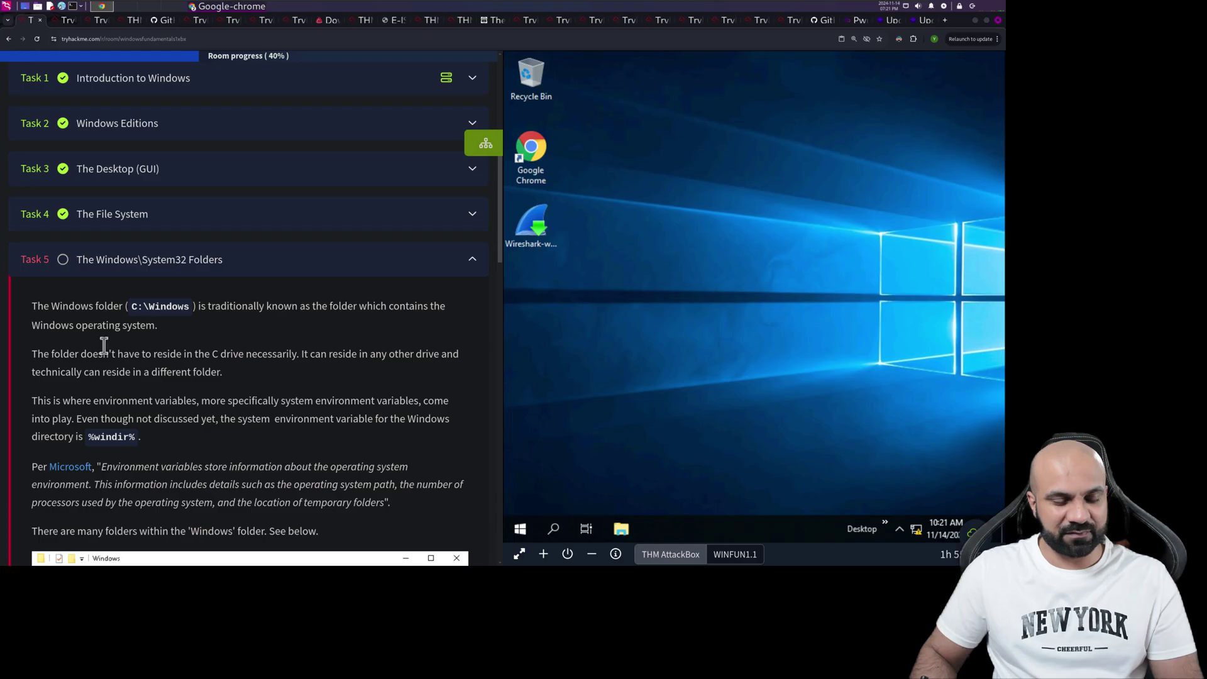
scroll(196, 338, "down", 2)
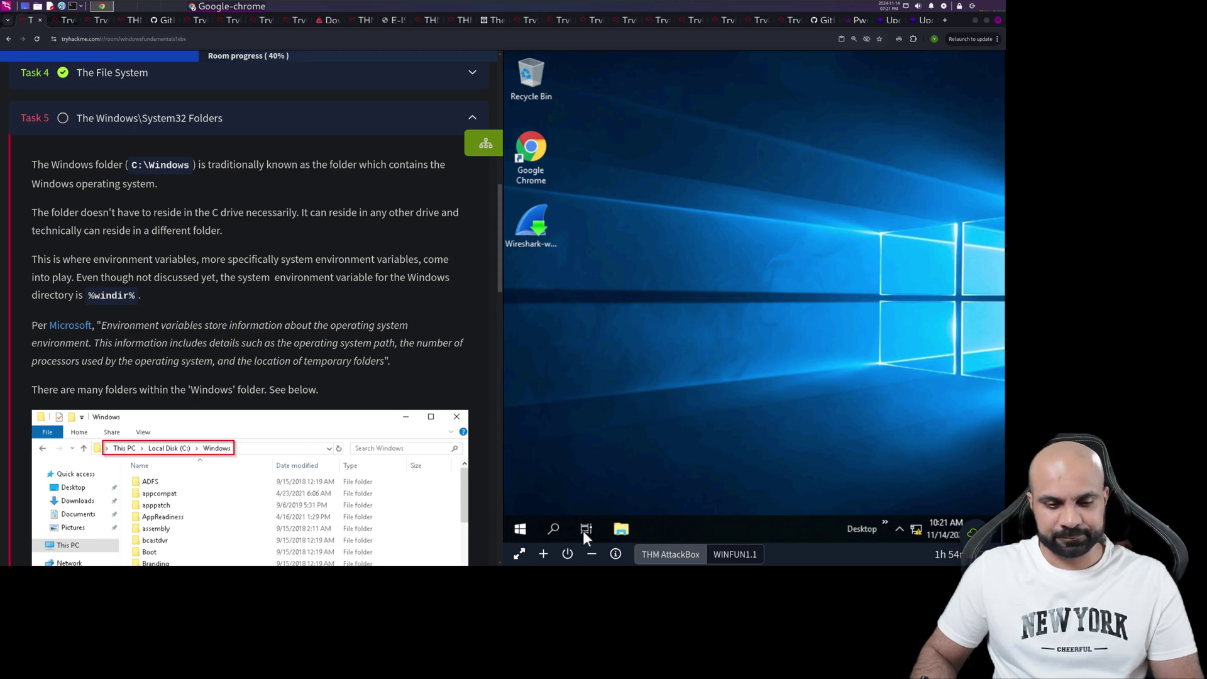
- Launch the Run dialog and run %windir% to open C:\Windows in File Explorer
left_click(517, 532)
left_click(516, 532)
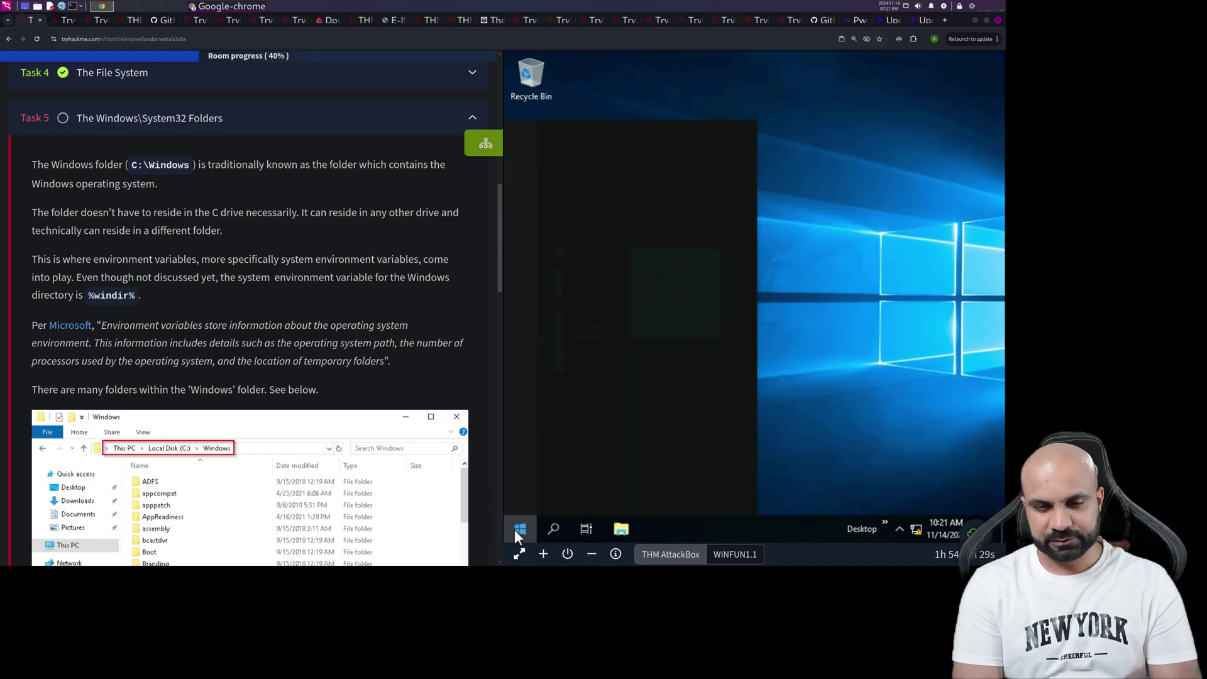
type("run")
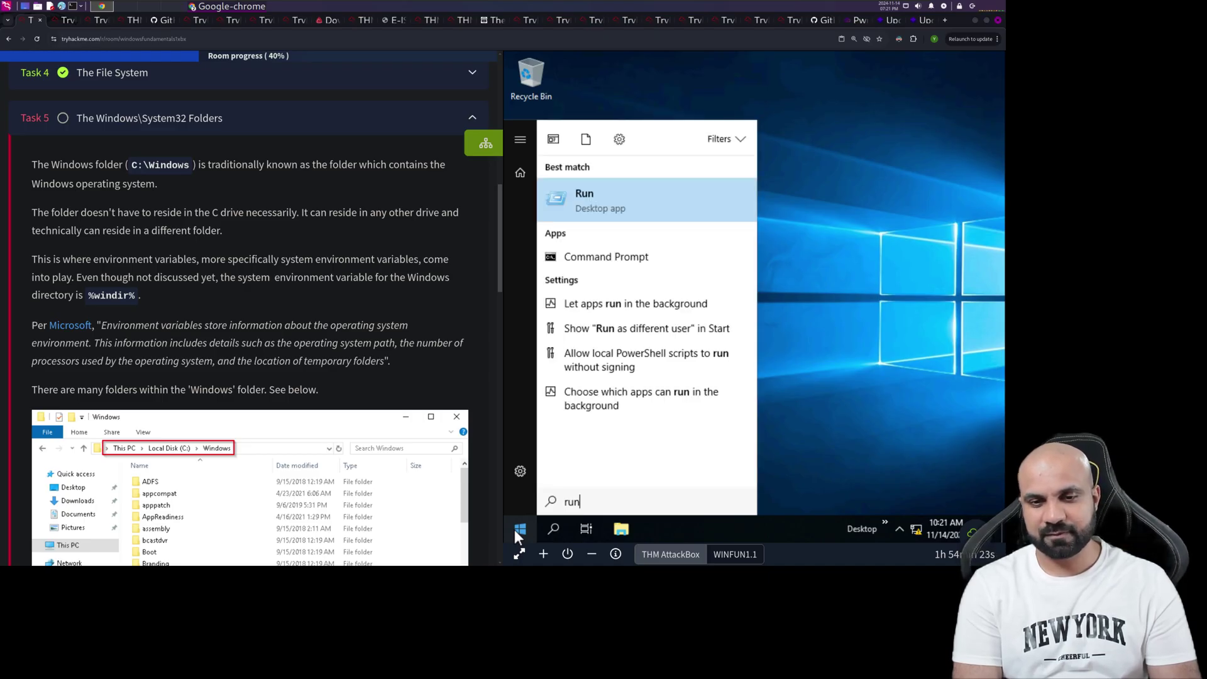
key("Return")
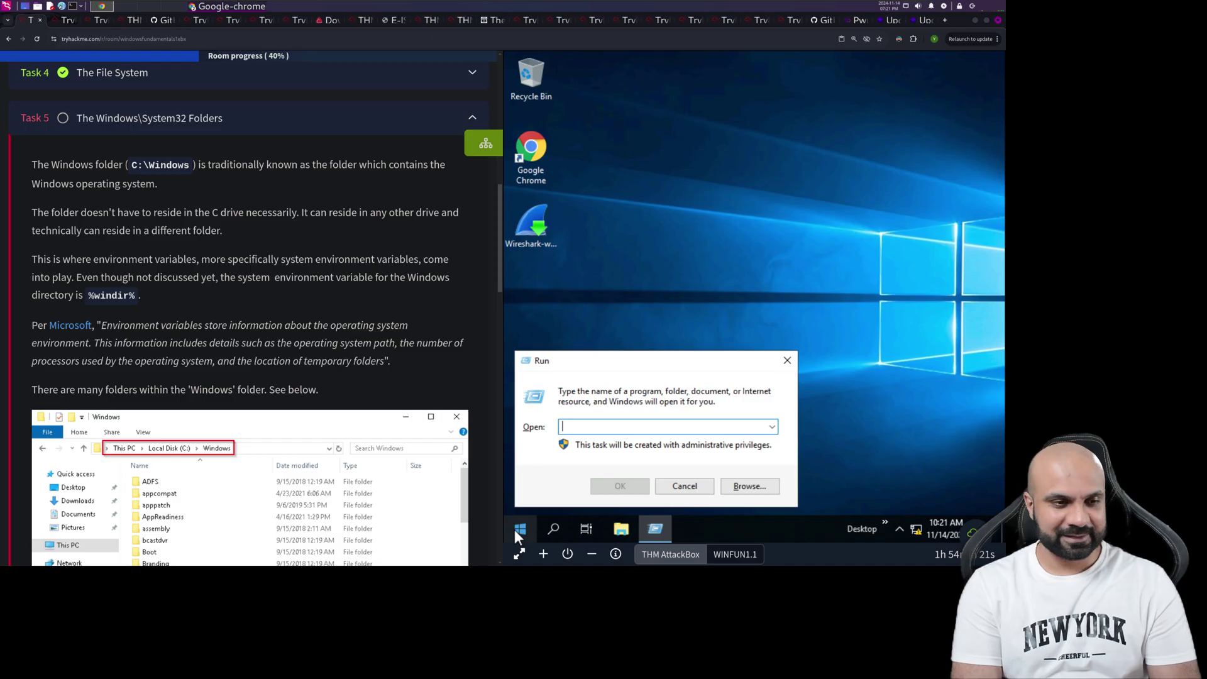
type("%win")
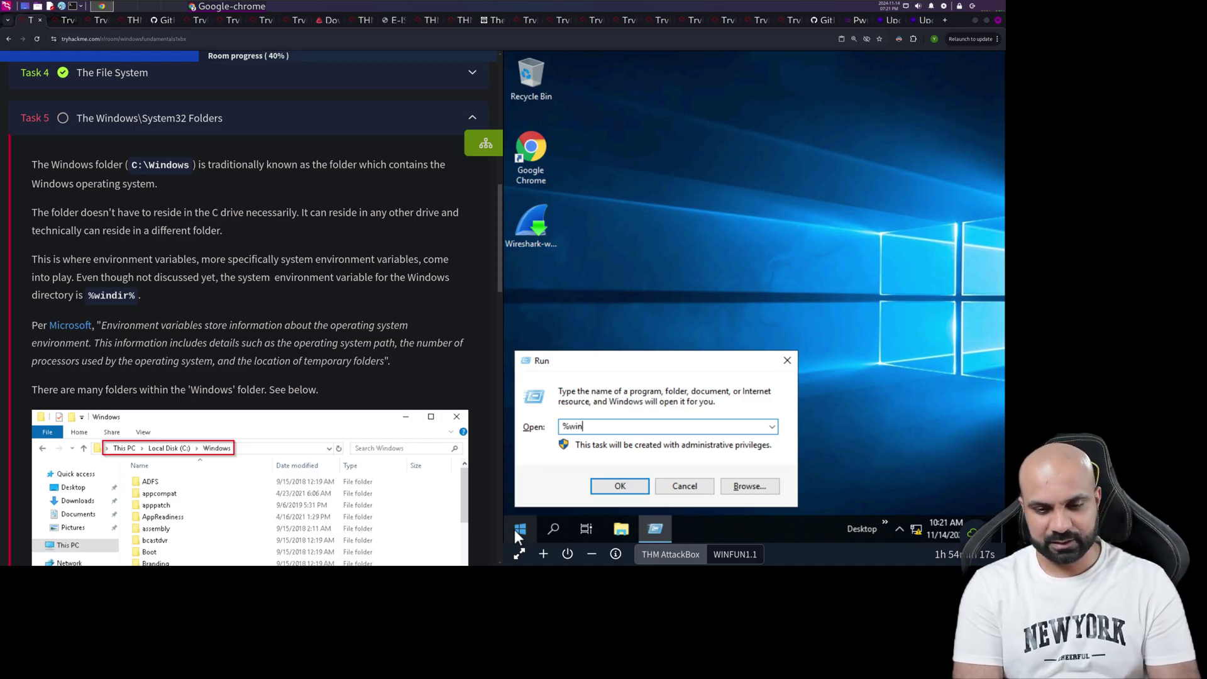
type("dir")
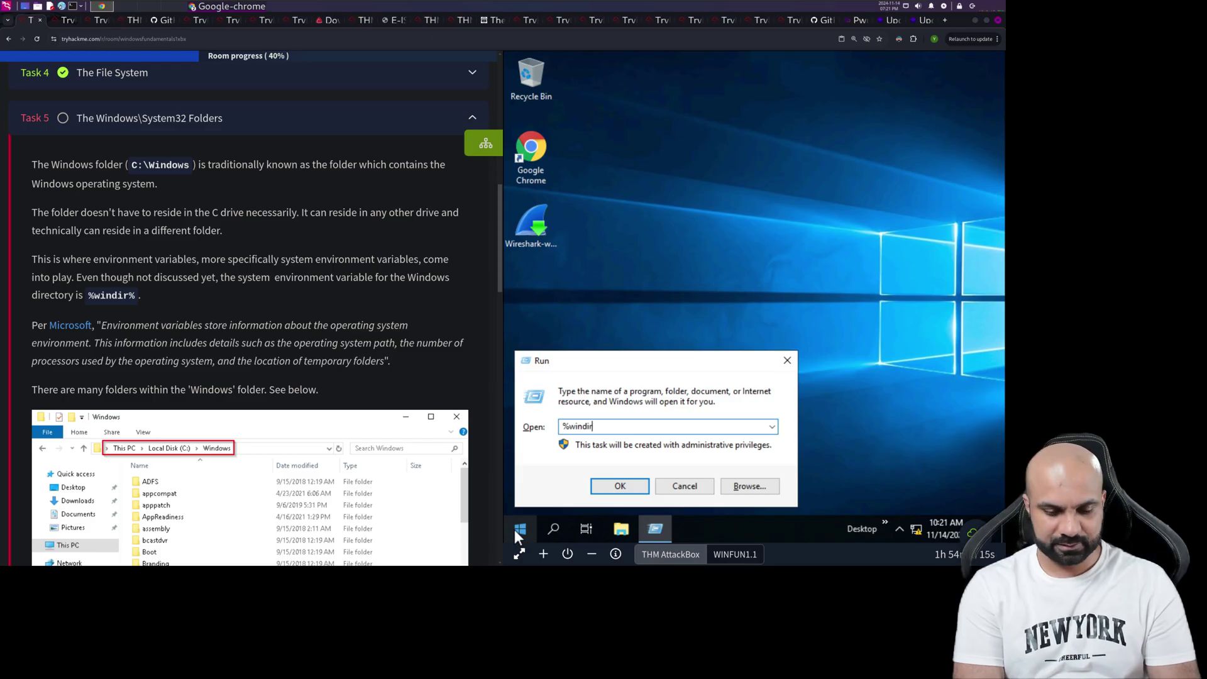
type("%")
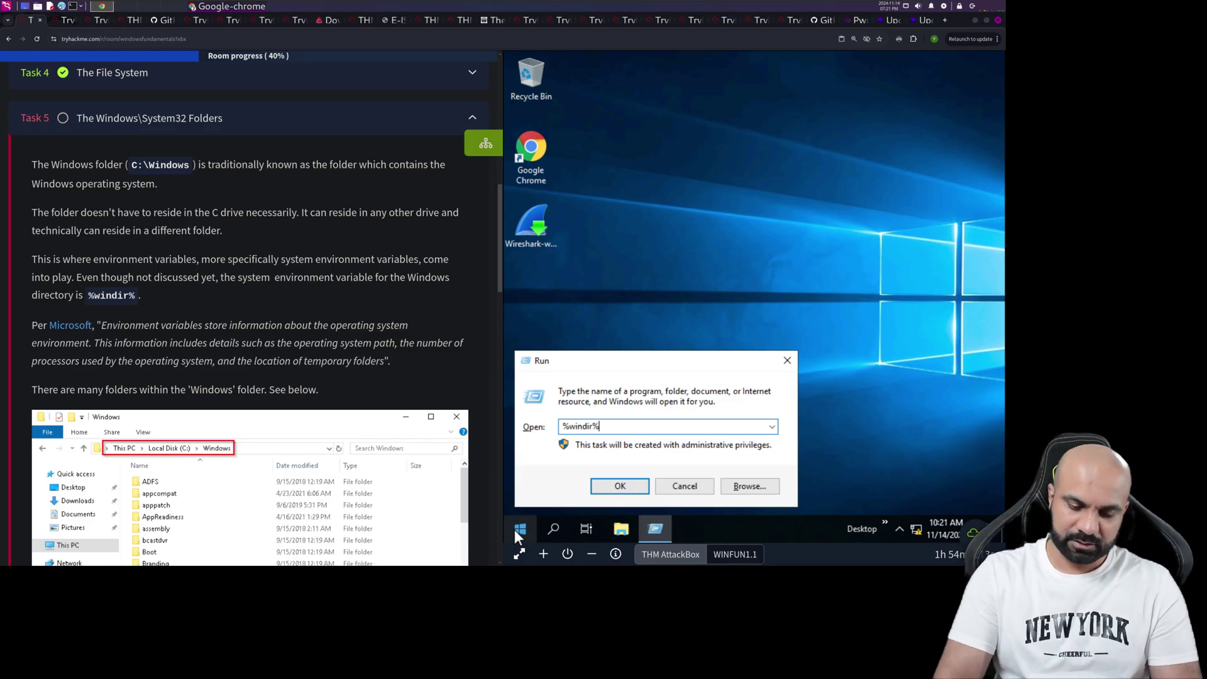
key("Return")
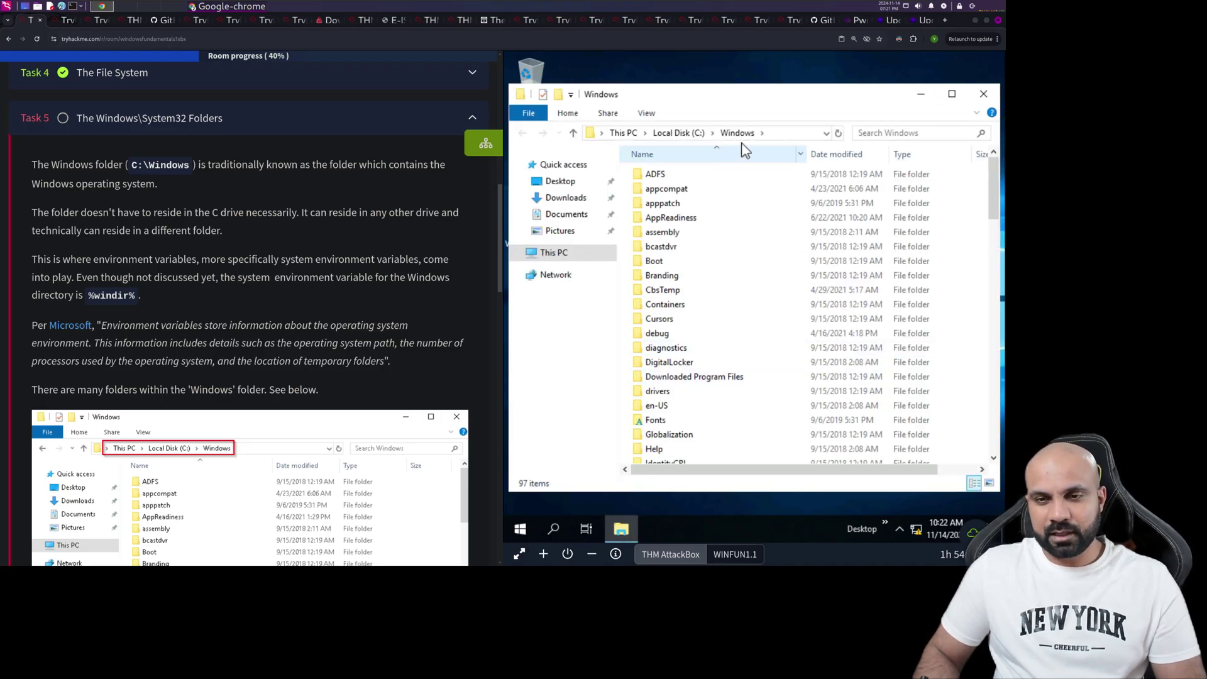
- Check that the address path reads C:\Windows, then browse the listing and select SysWOW64
left_click(791, 135)
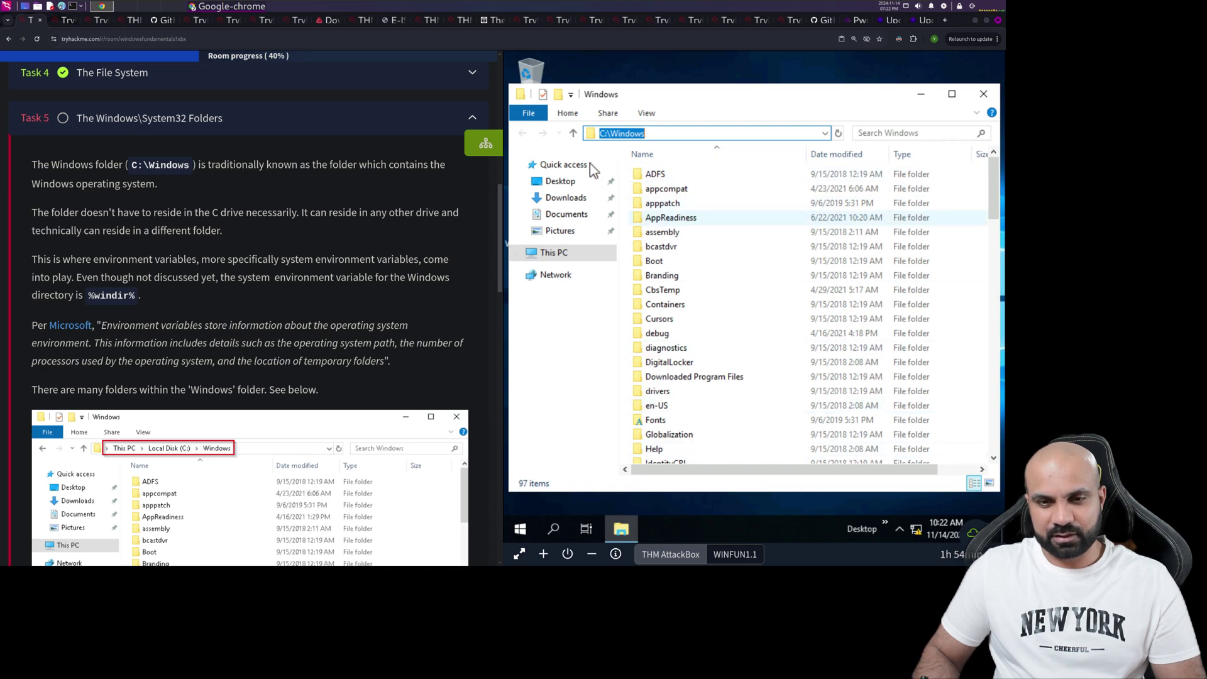
left_click(606, 137)
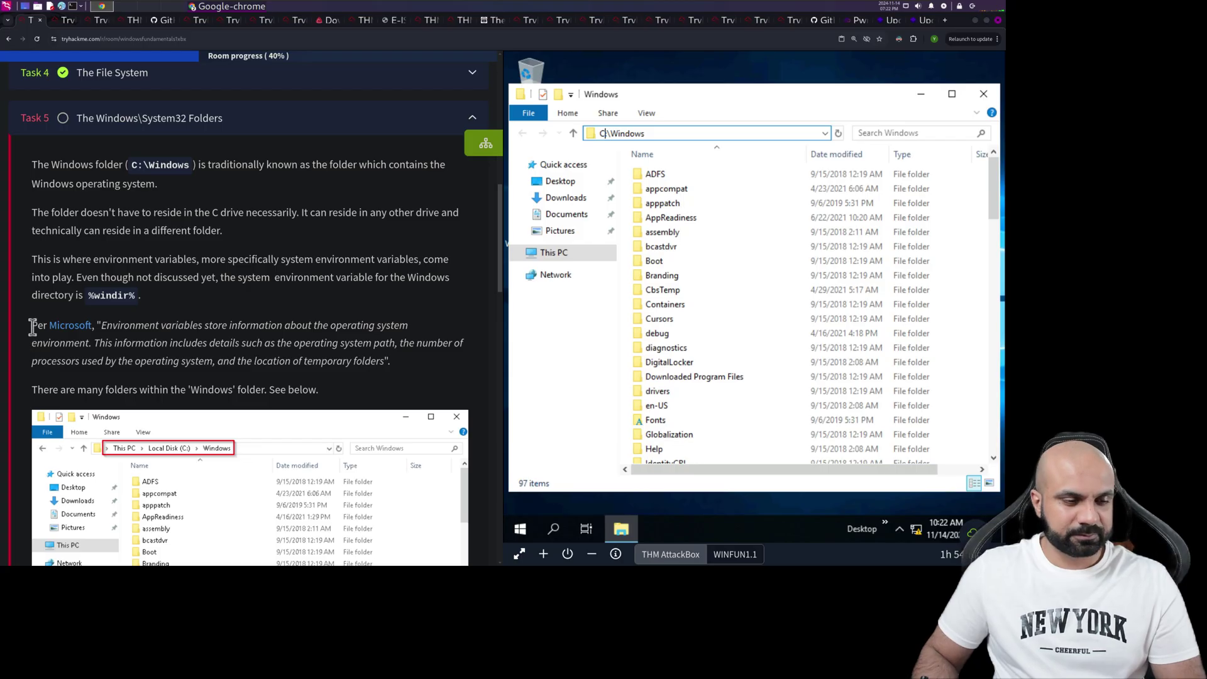
scroll(32, 327, "down", 2)
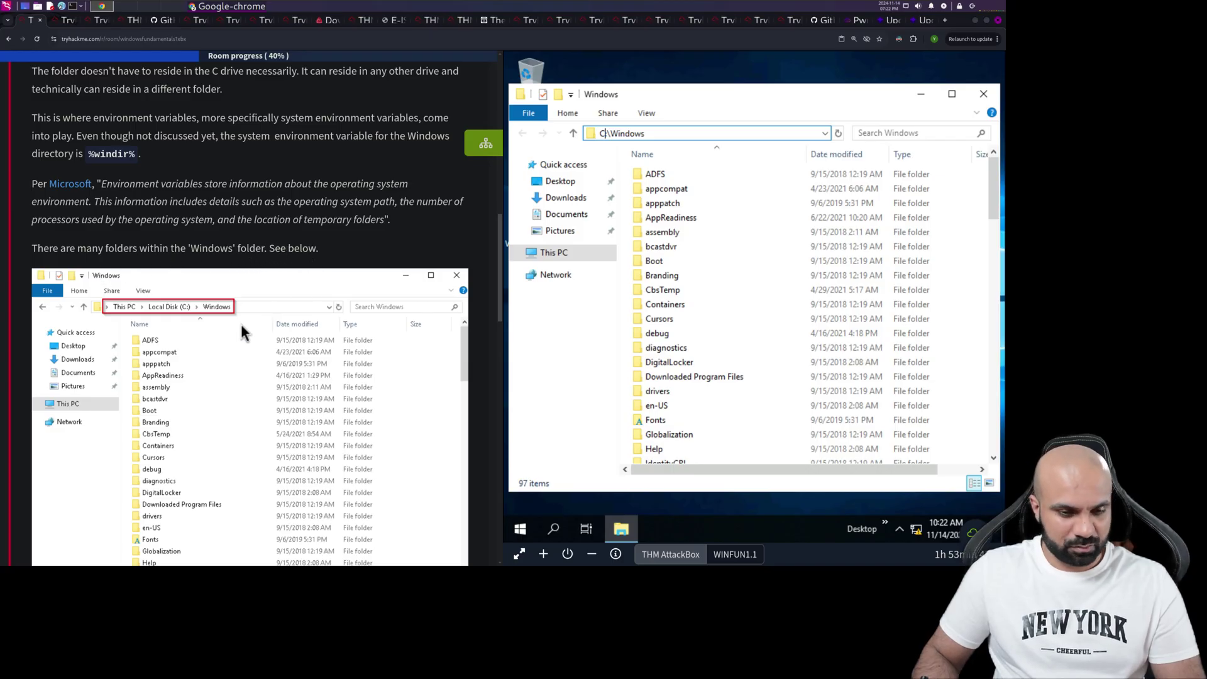
scroll(241, 323, "down", 4)
scroll(243, 323, "up", 2)
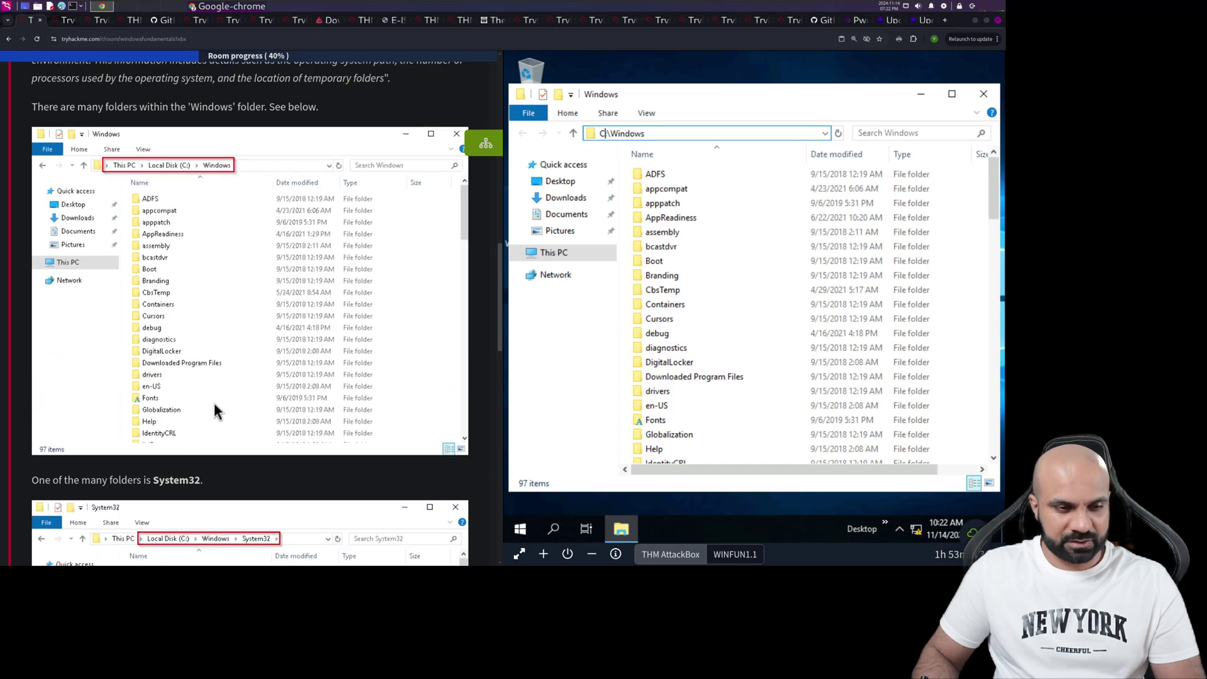
scroll(201, 479, "down", 3)
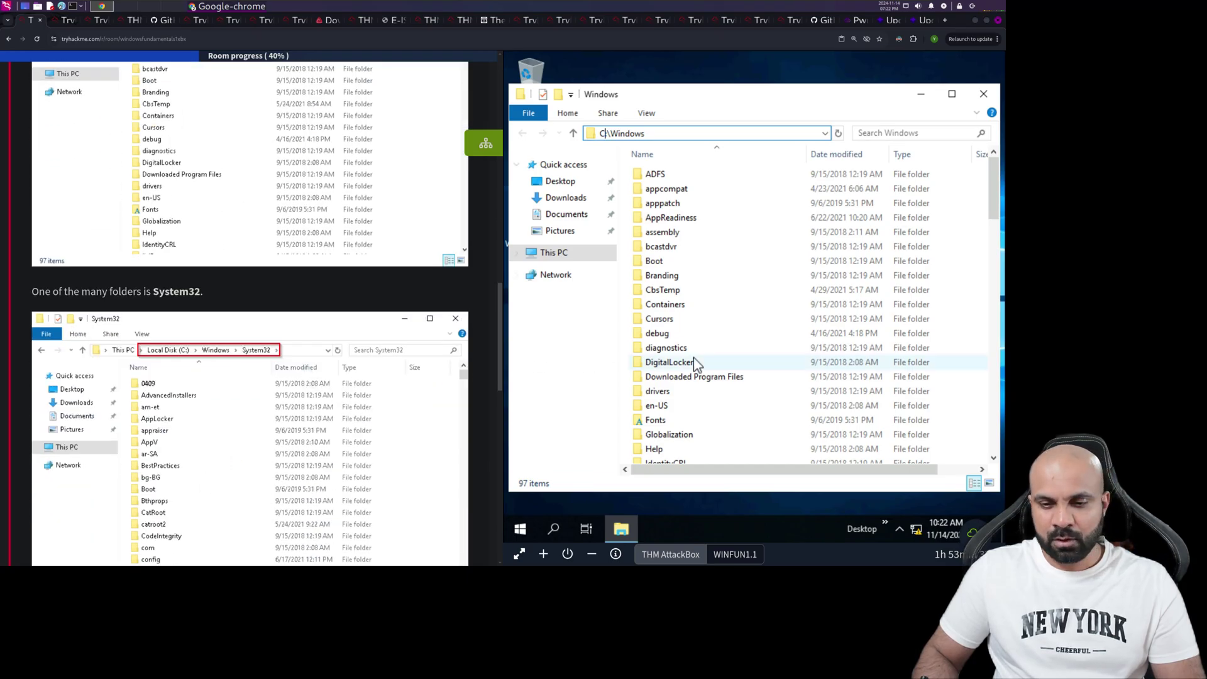
scroll(698, 349, "down", 10)
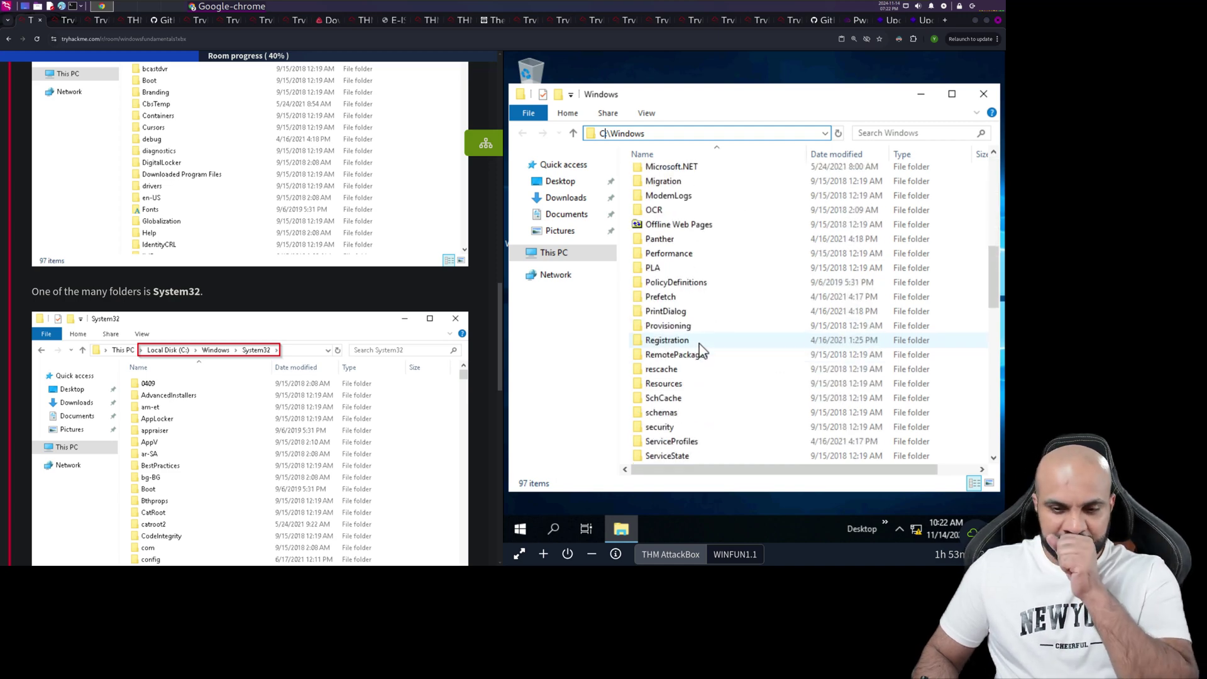
scroll(699, 343, "down", 10)
scroll(701, 347, "up", 1)
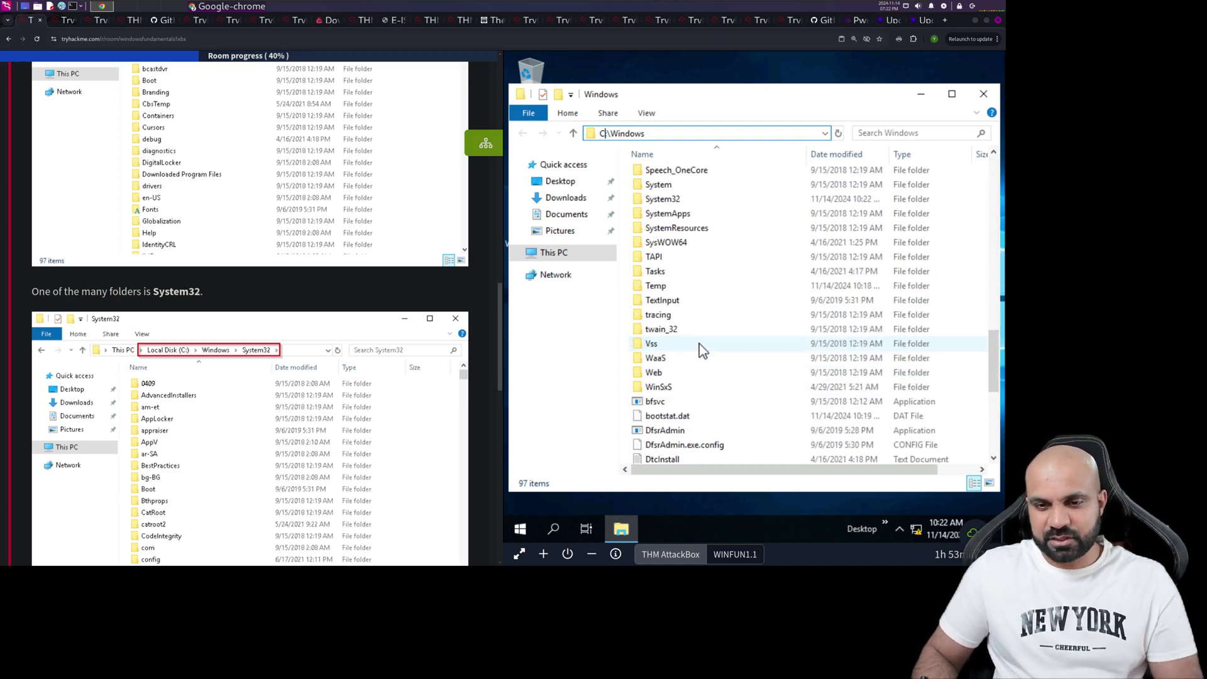
left_click(671, 244)
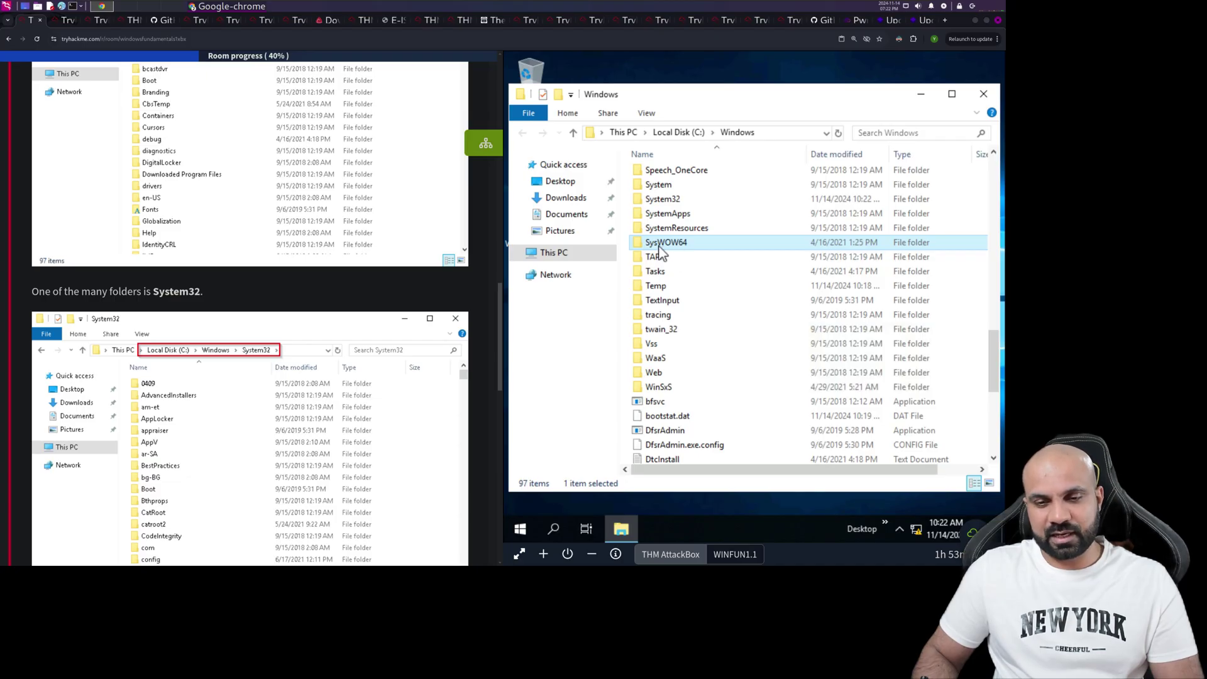
mouse_move(661, 251)
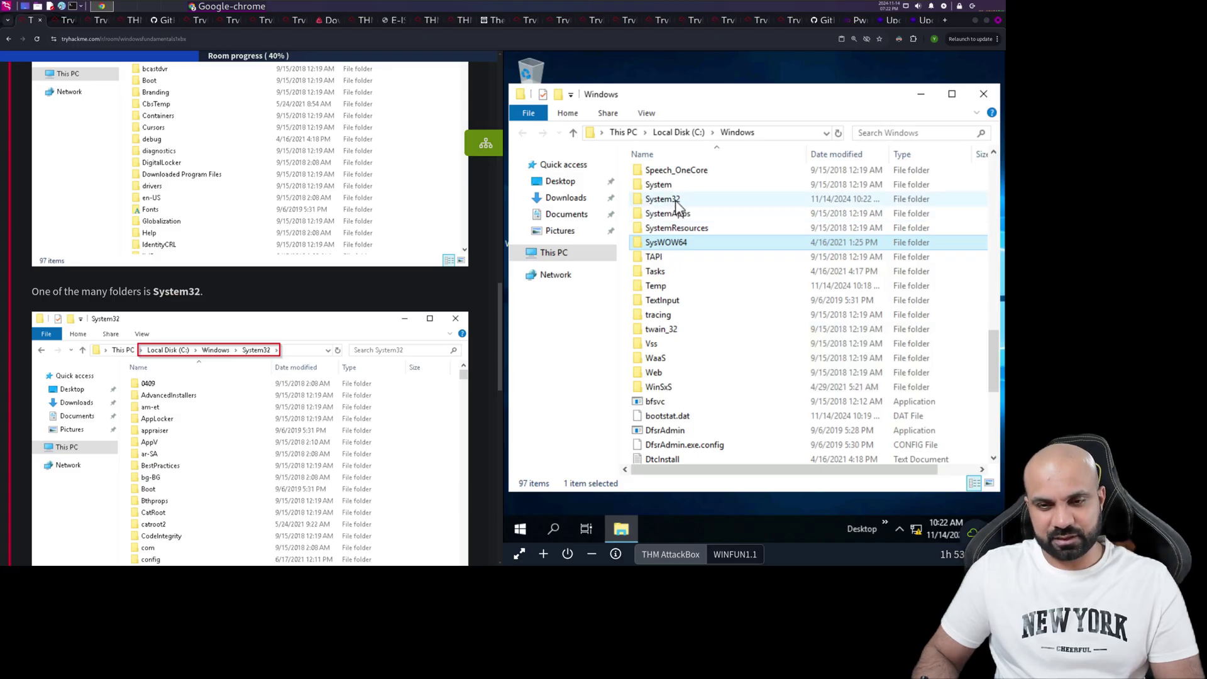
scroll(345, 307, "down", 8)
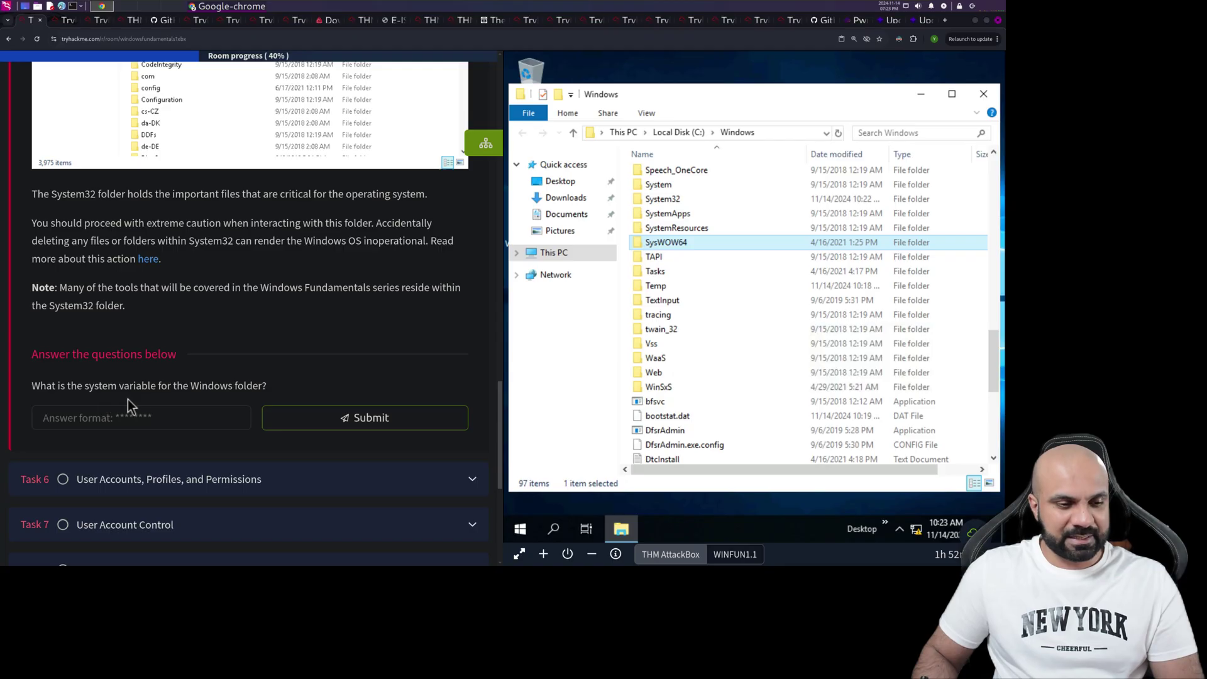
- Submit %windir% as Task 5's answer and expand Task 6 on user accounts
left_click(201, 414)
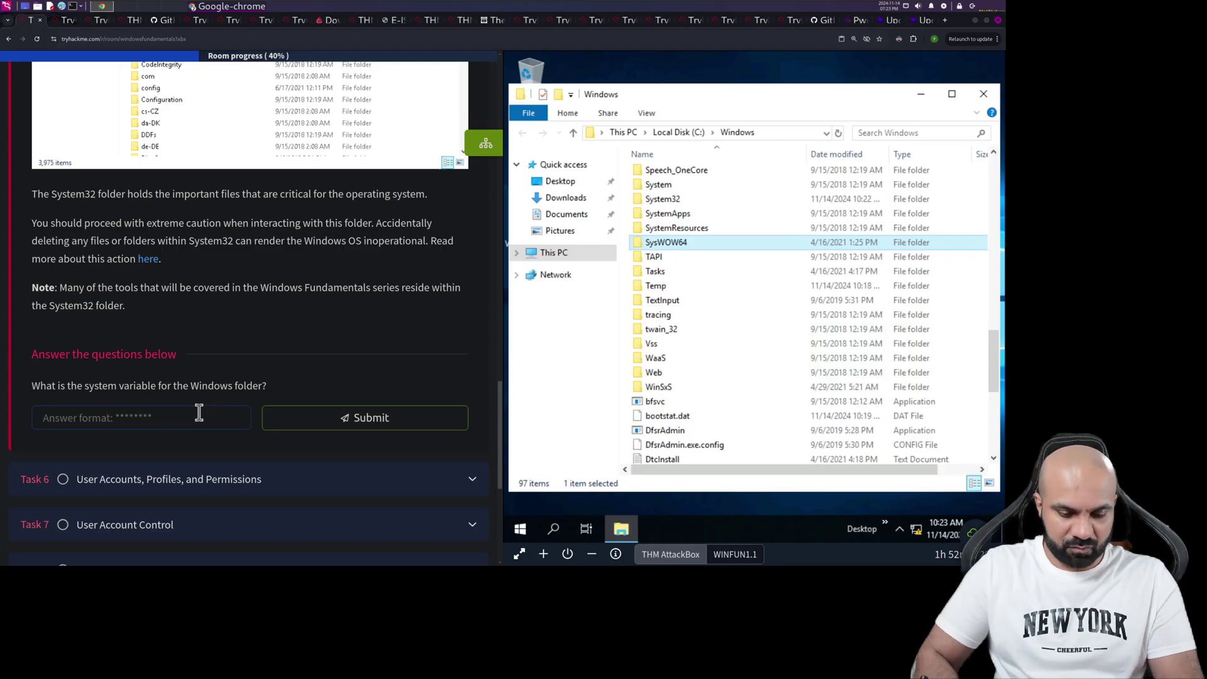
type("%win")
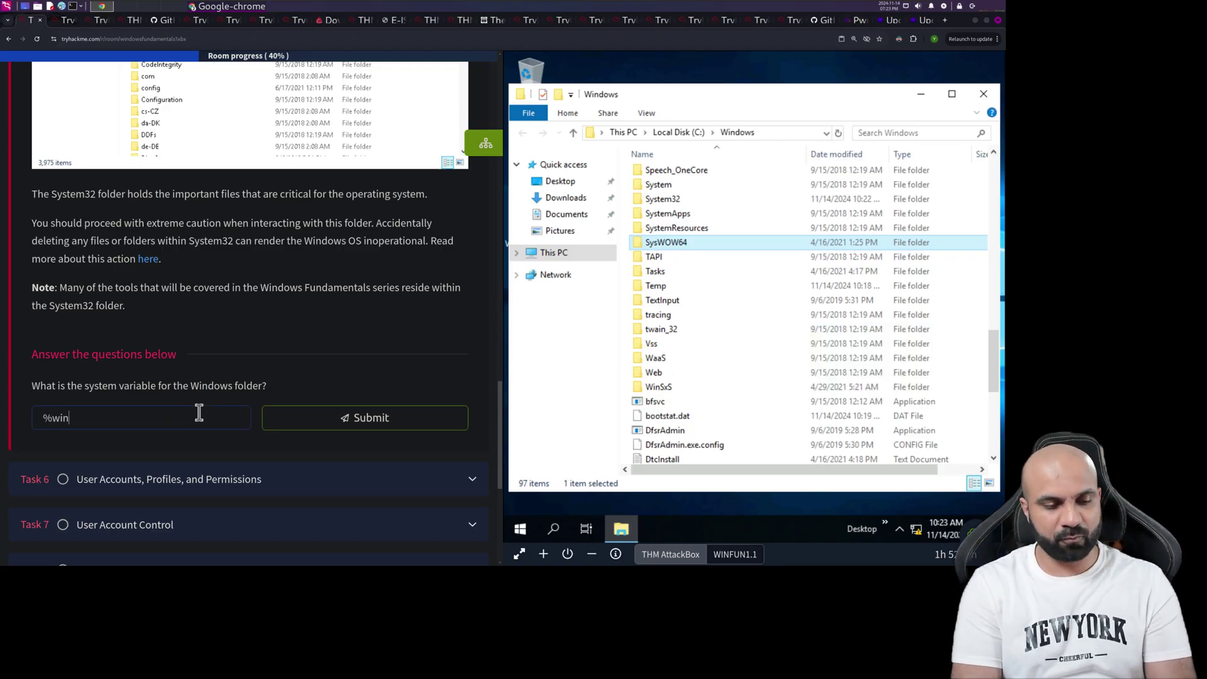
type("dir%")
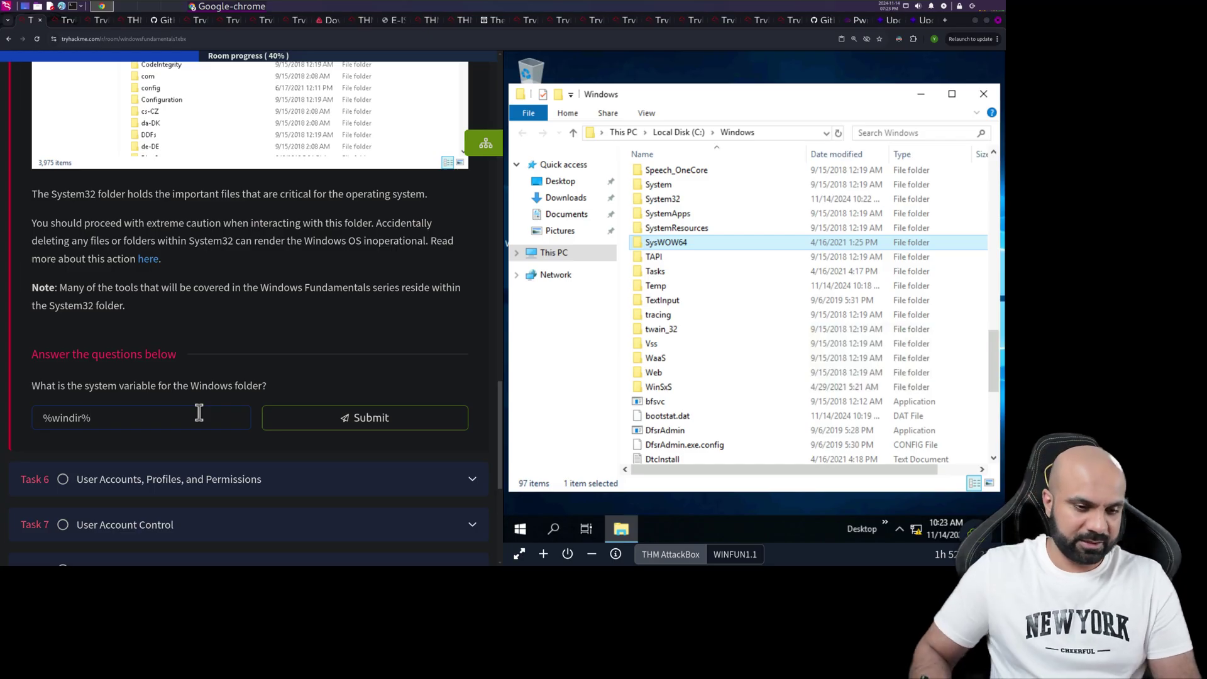
key("Return")
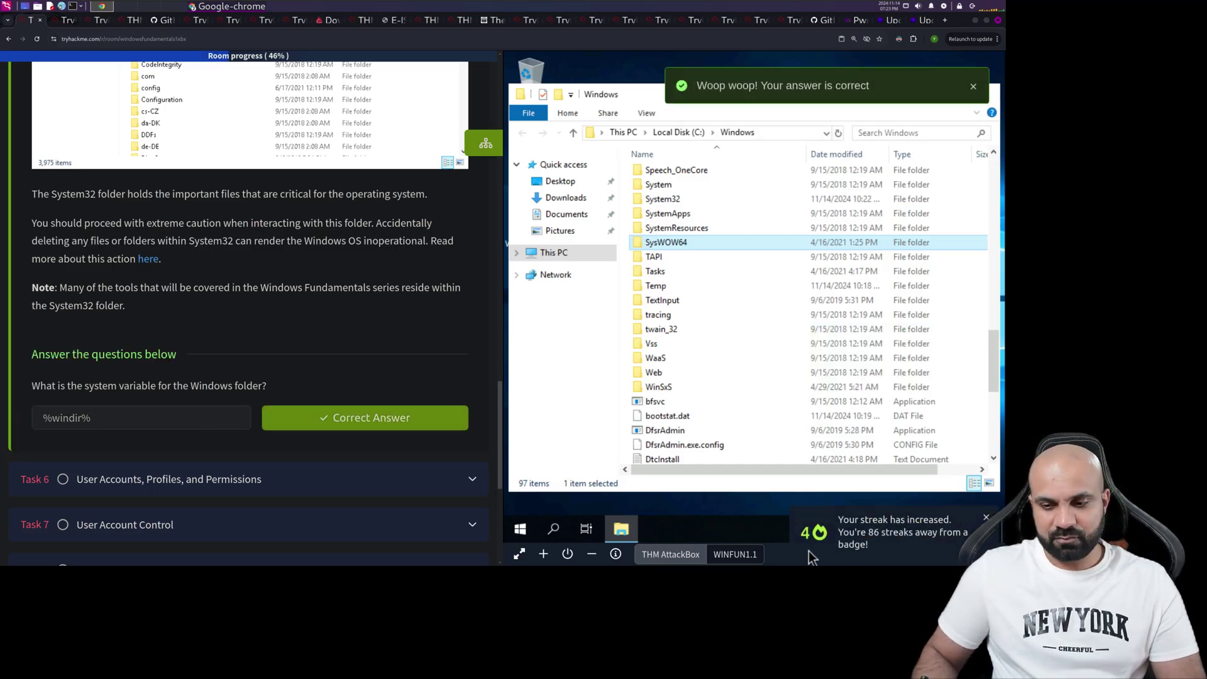
scroll(270, 427, "down", 2)
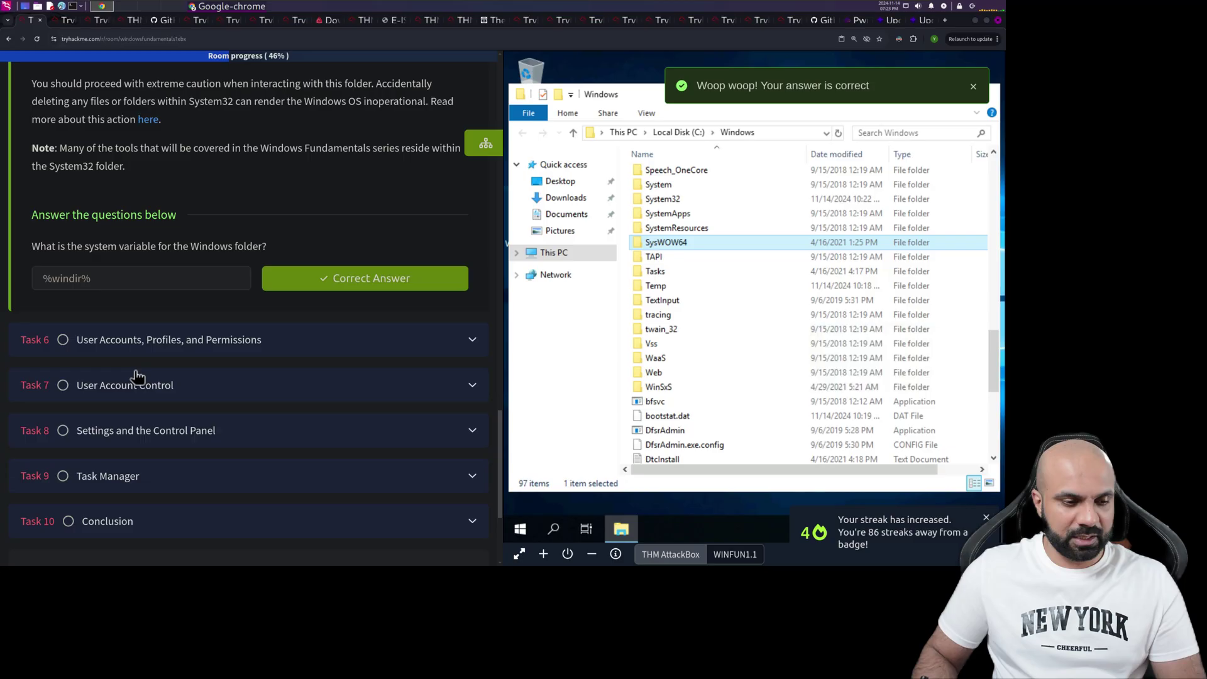
left_click(74, 339)
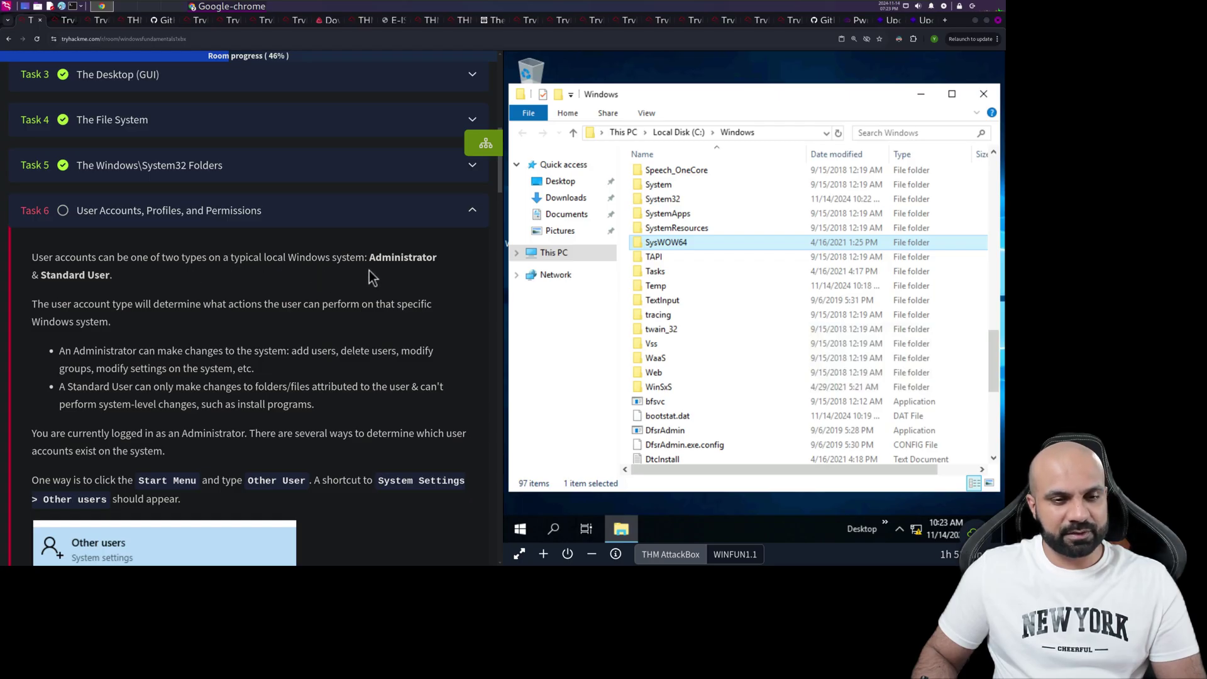
scroll(54, 289, "down", 3)
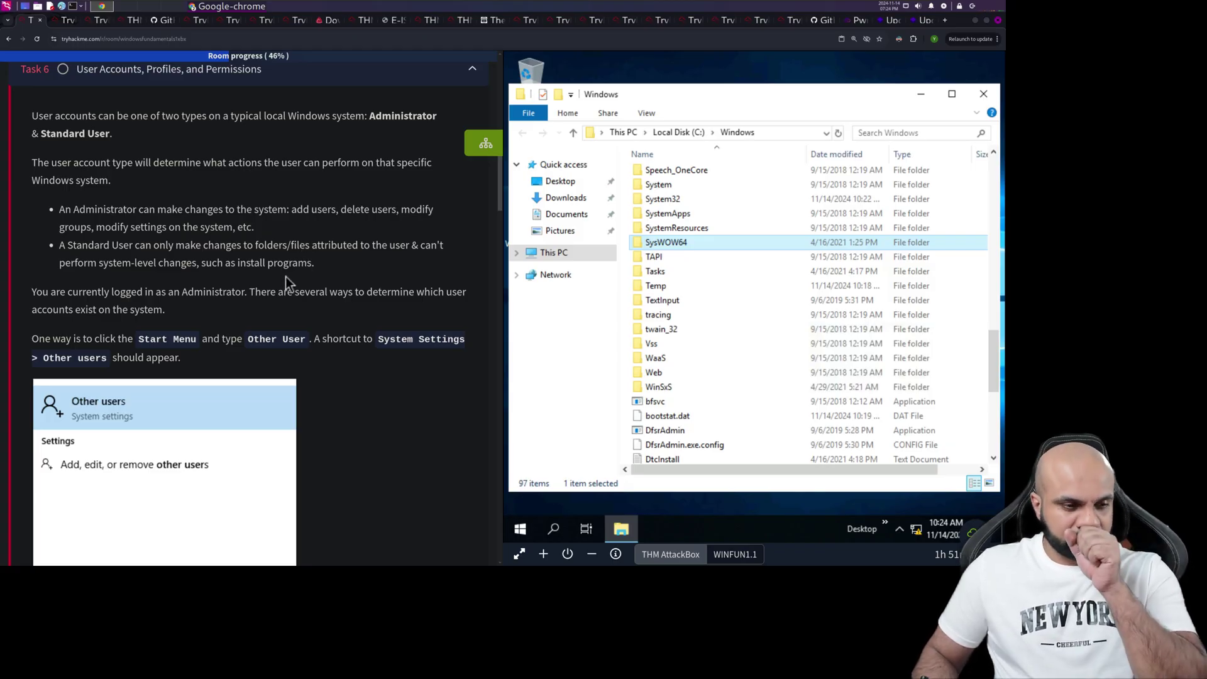
scroll(285, 277, "down", 3)
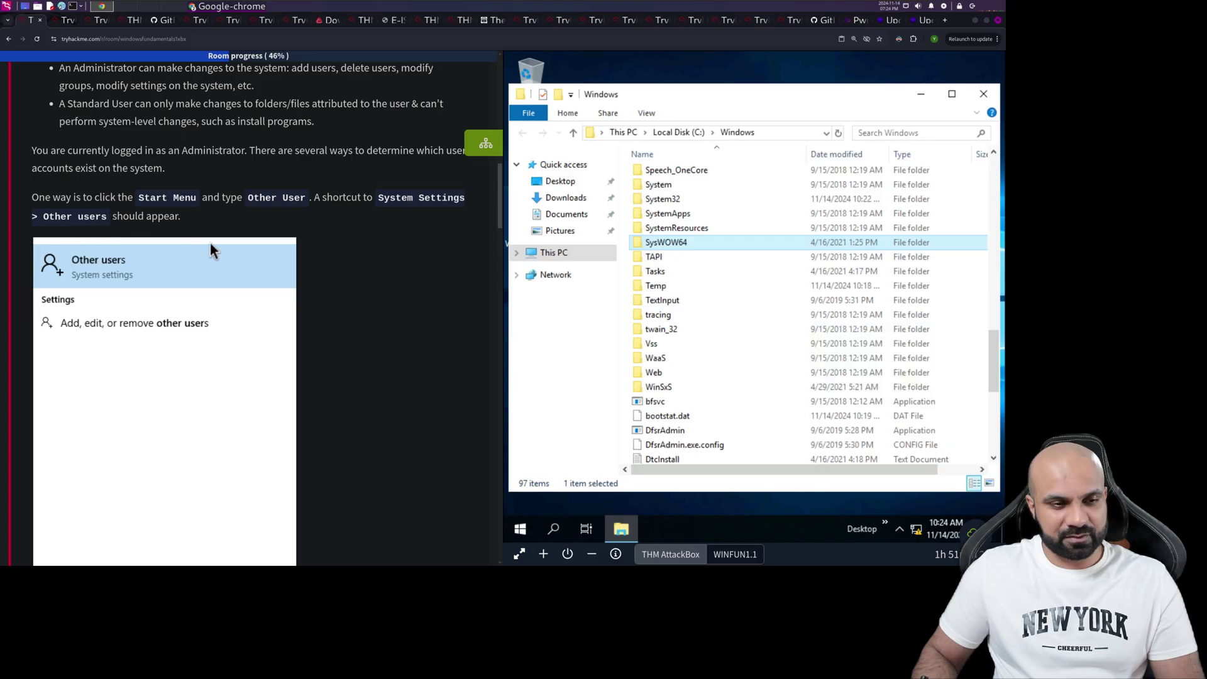
- Search 'other users' from Start and open the Other users Settings page
left_click(519, 531)
type("o")
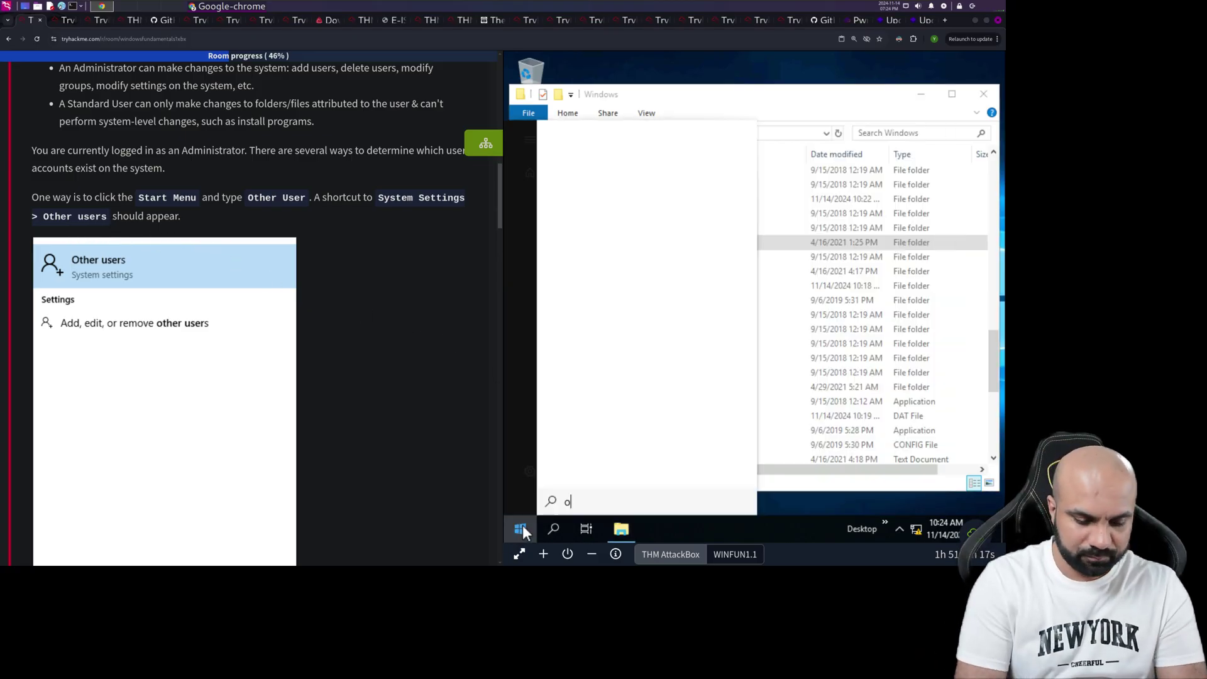
type("ther users")
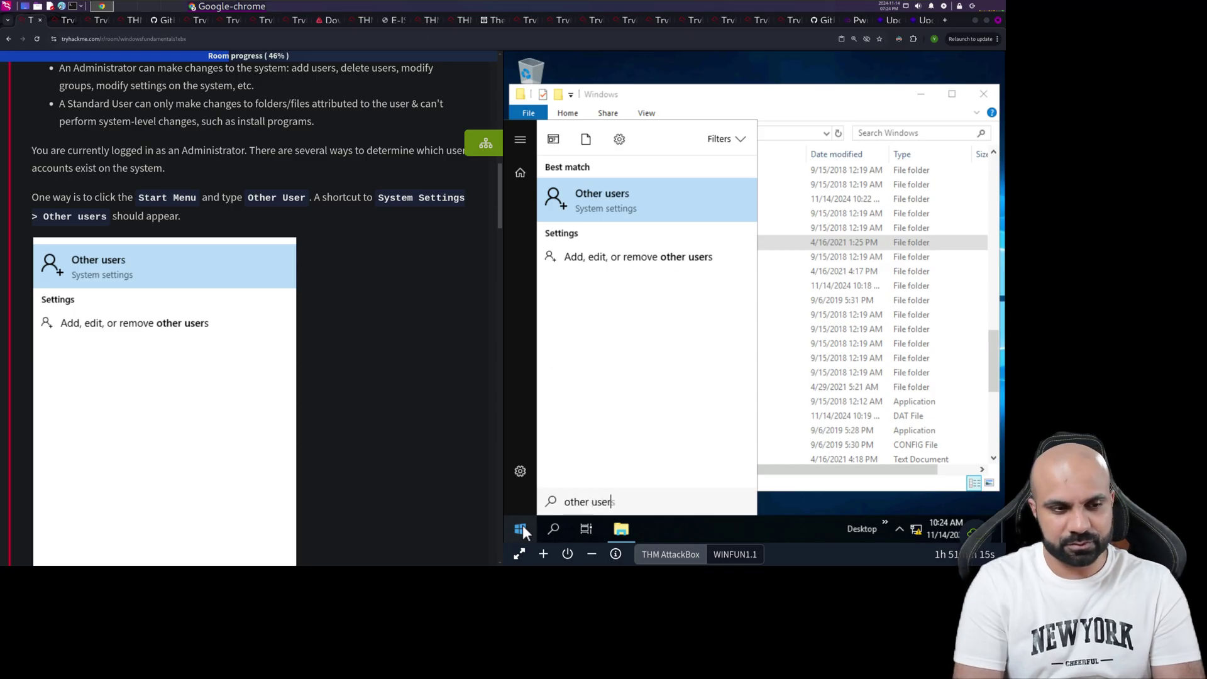
left_click(640, 215)
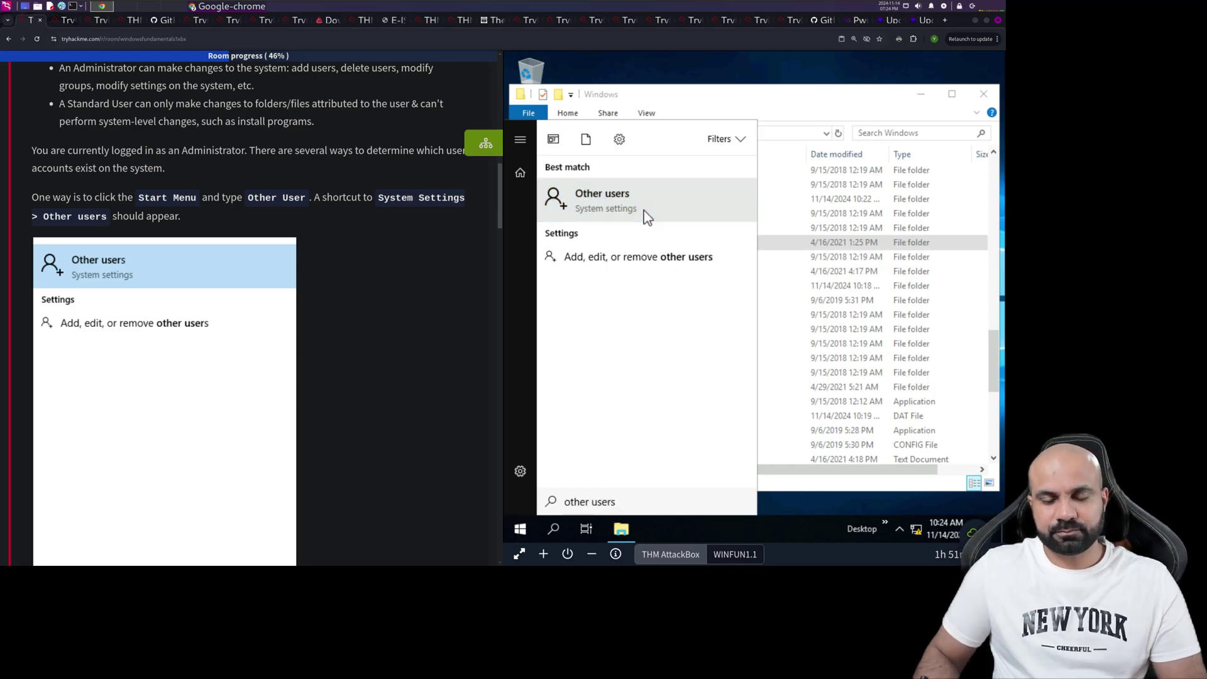
scroll(383, 315, "down", 5)
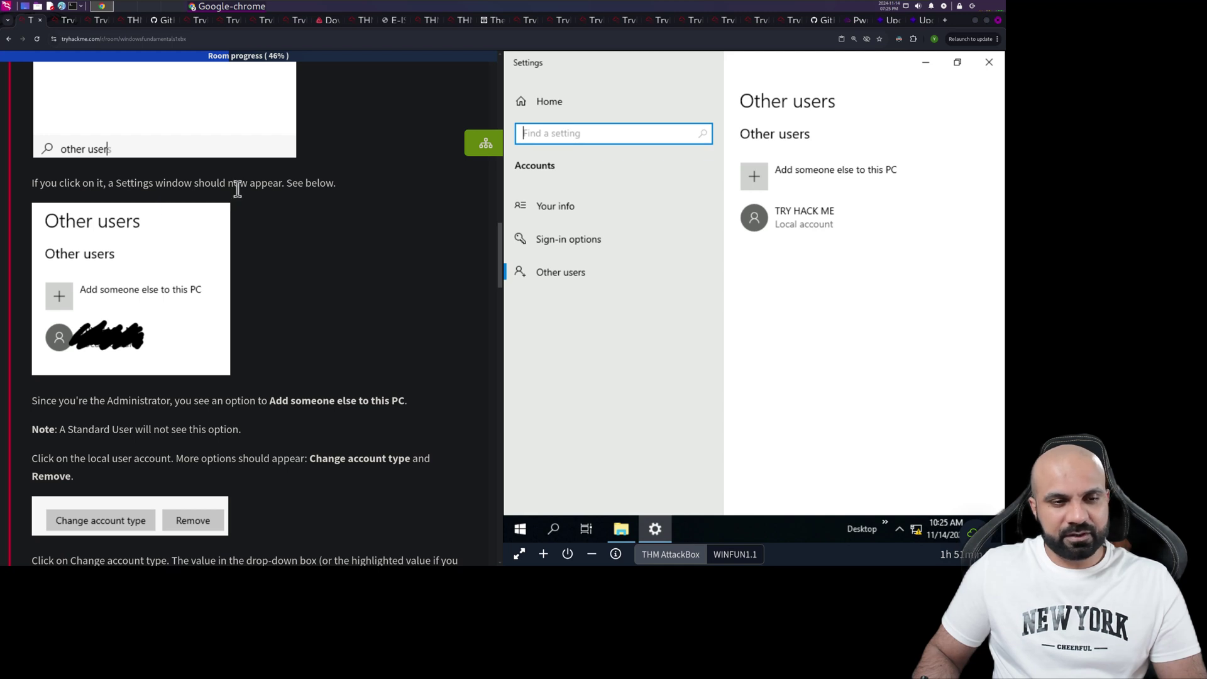
- Check that the TRY HACK ME account type is Standard User, then cancel without changes
left_click(817, 231)
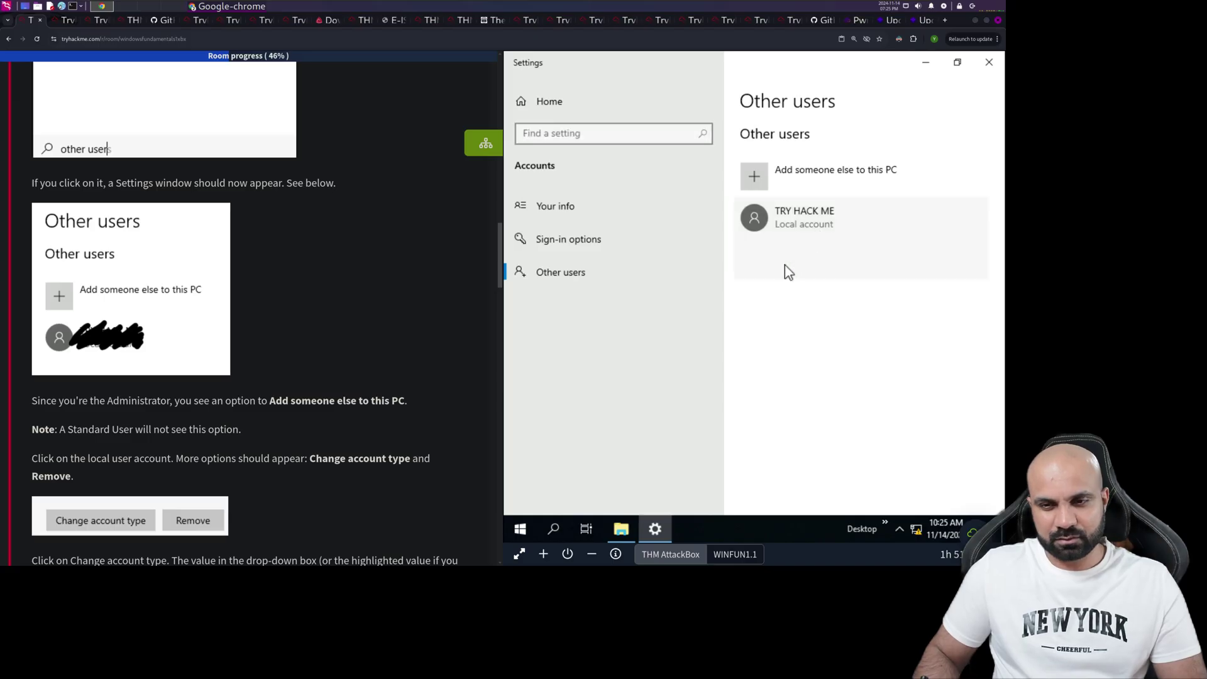
left_click(853, 263)
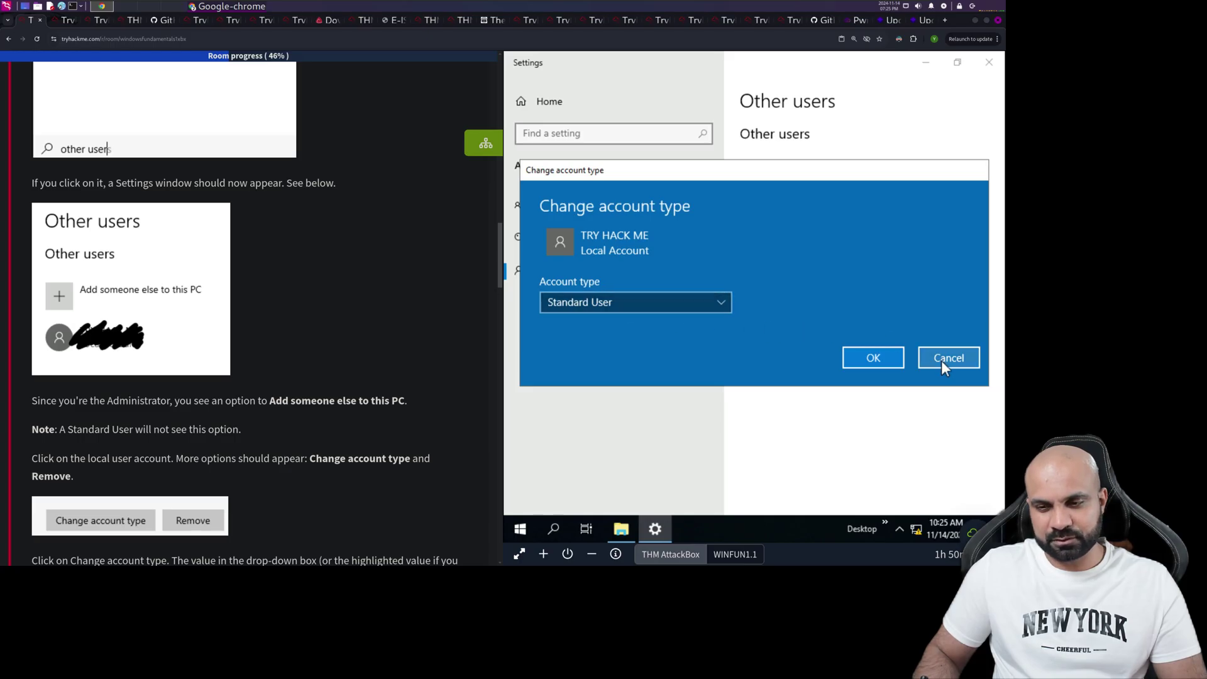
left_click(692, 293)
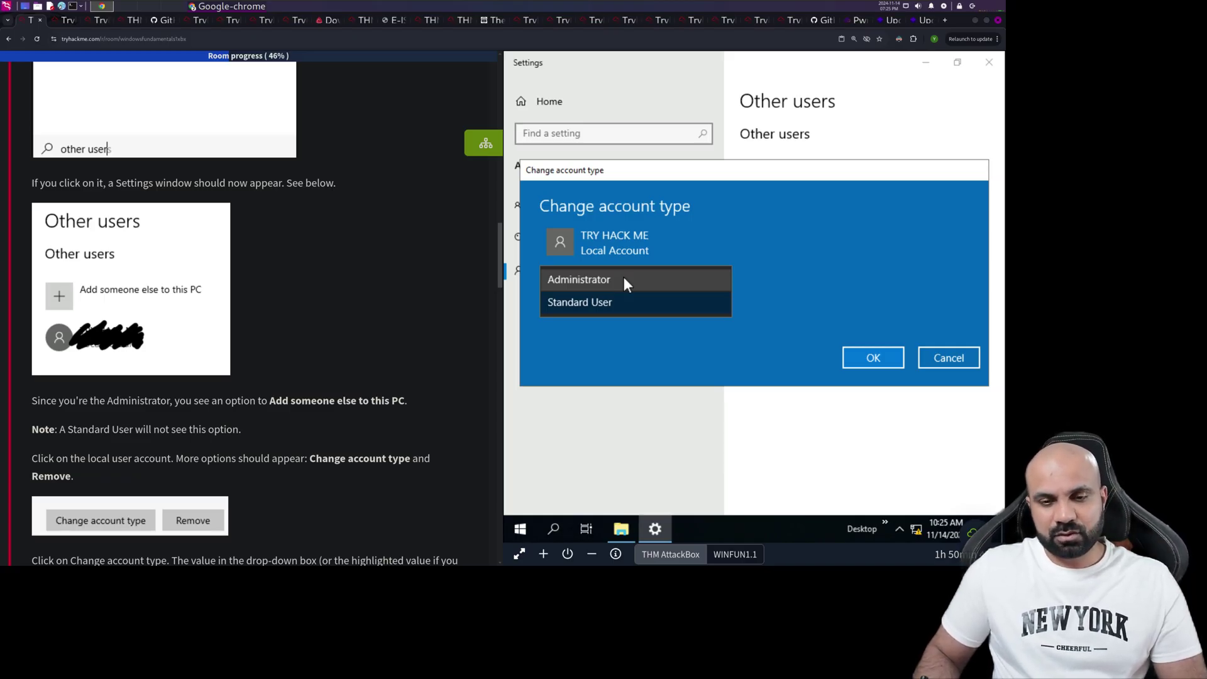
left_click(940, 368)
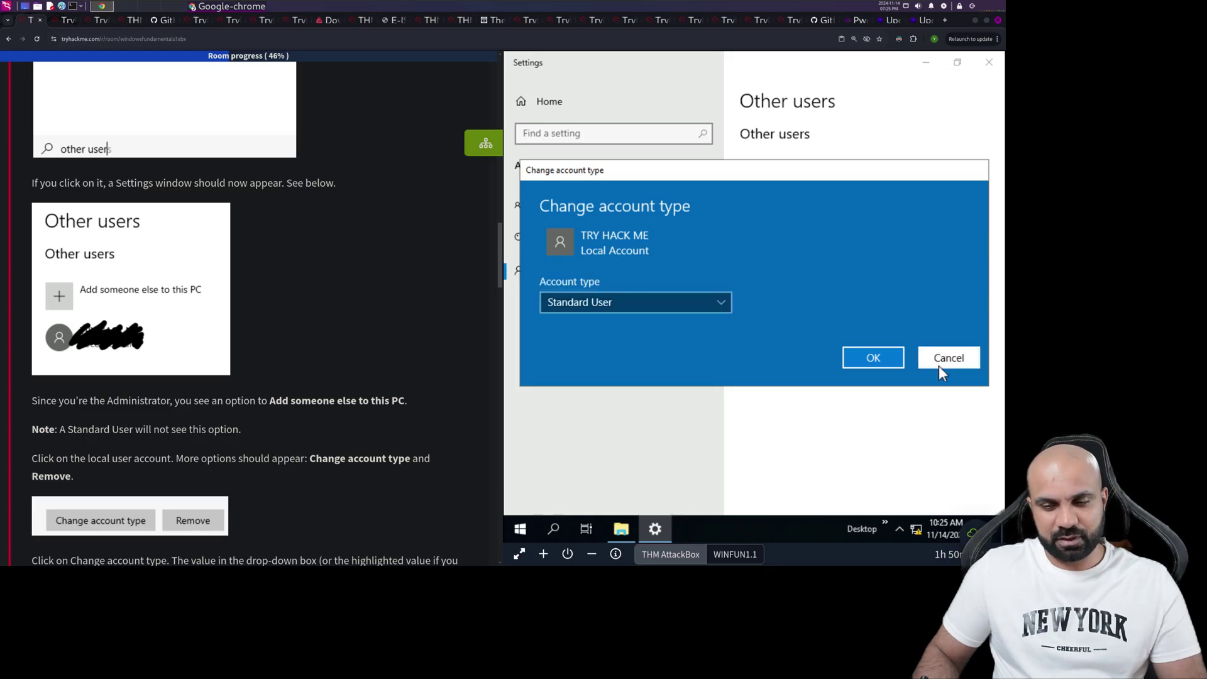
left_click(940, 368)
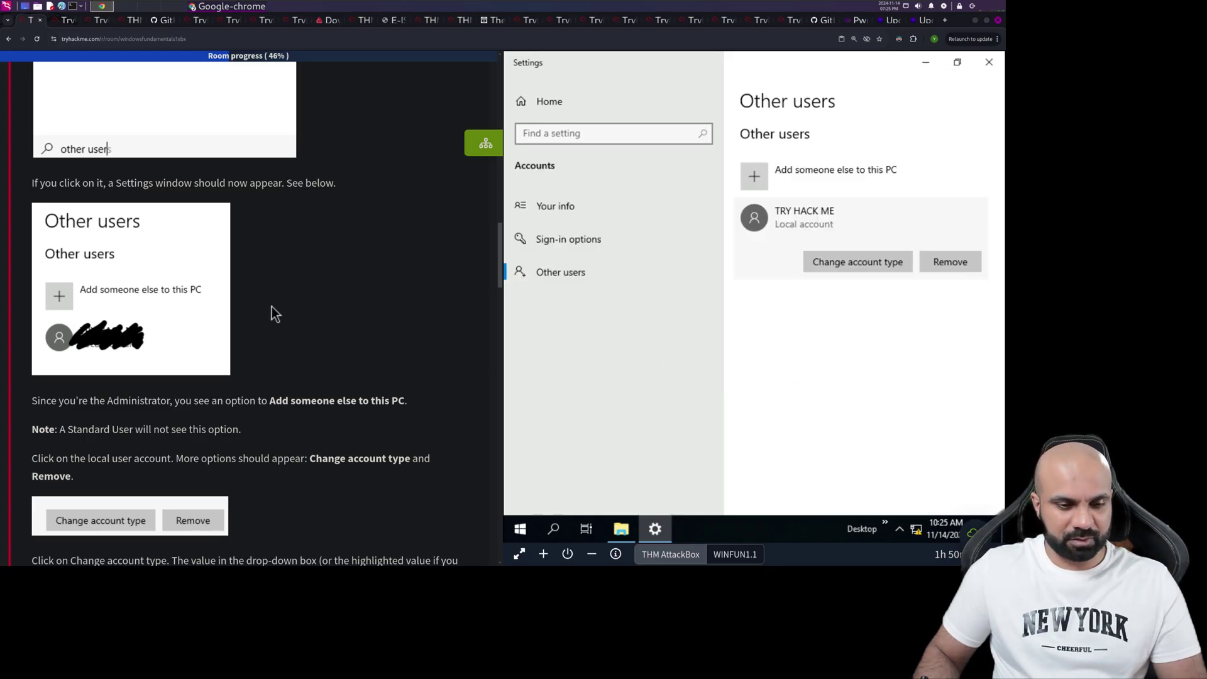
scroll(258, 313, "down", 1)
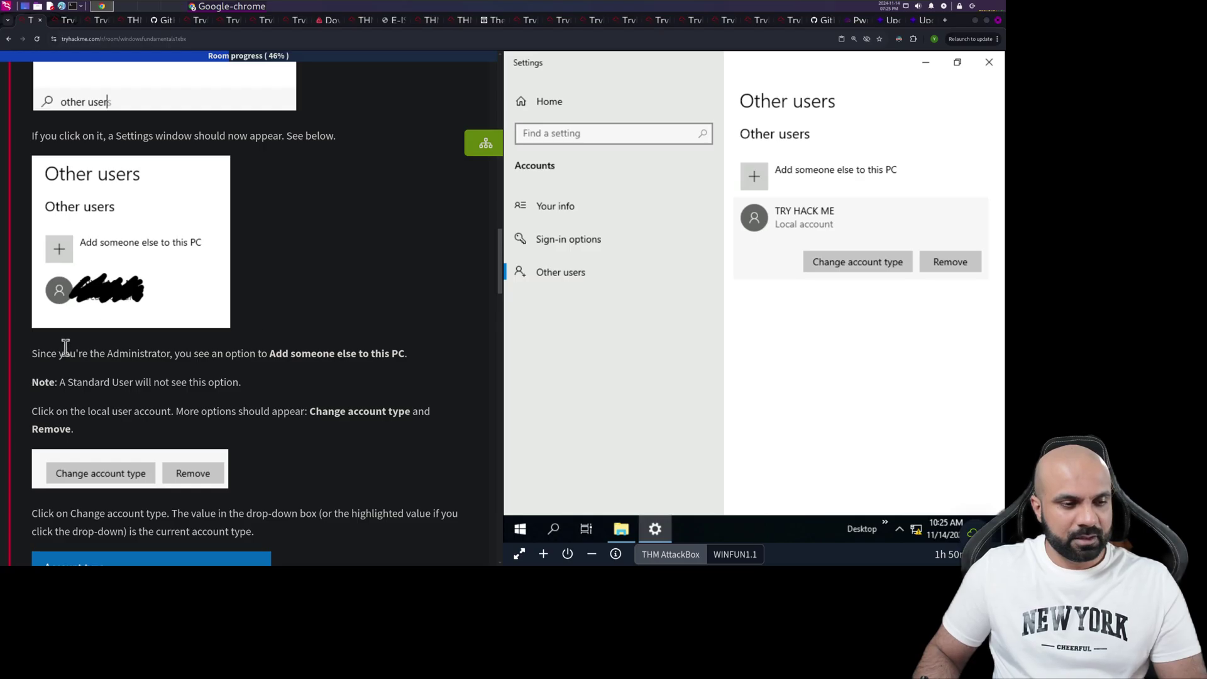
scroll(65, 345, "down", 1)
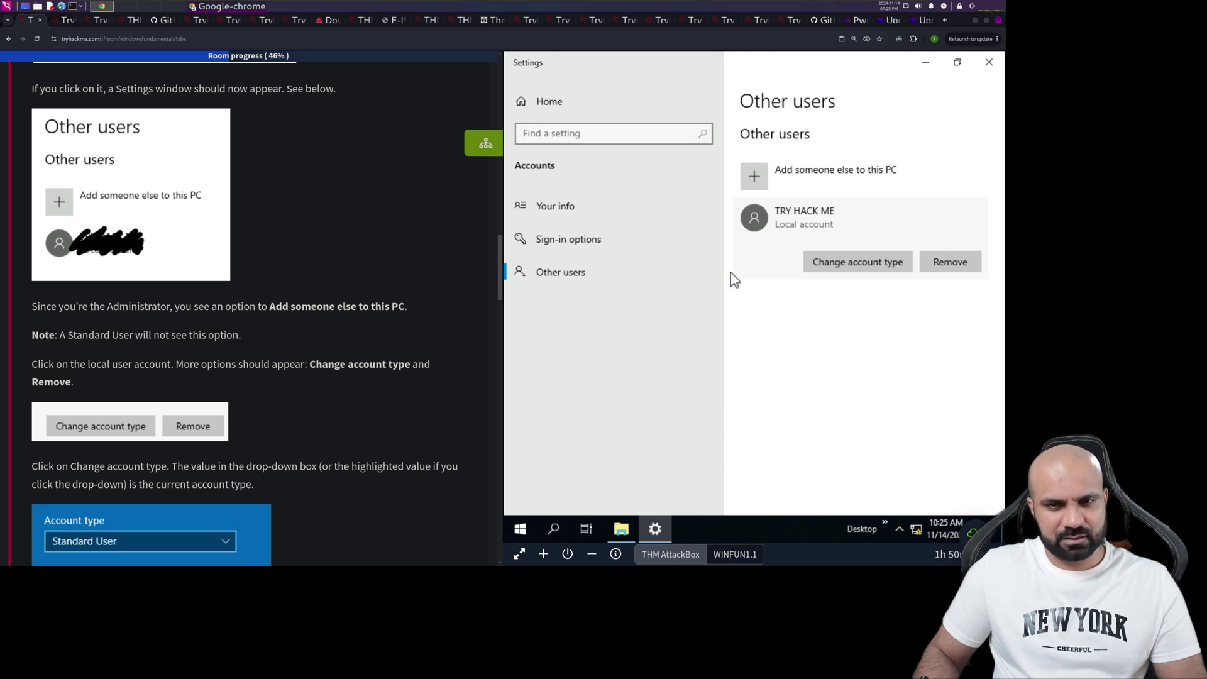
- Open Change account settings from the Start menu's user icon for the signed-in account
left_click(521, 529)
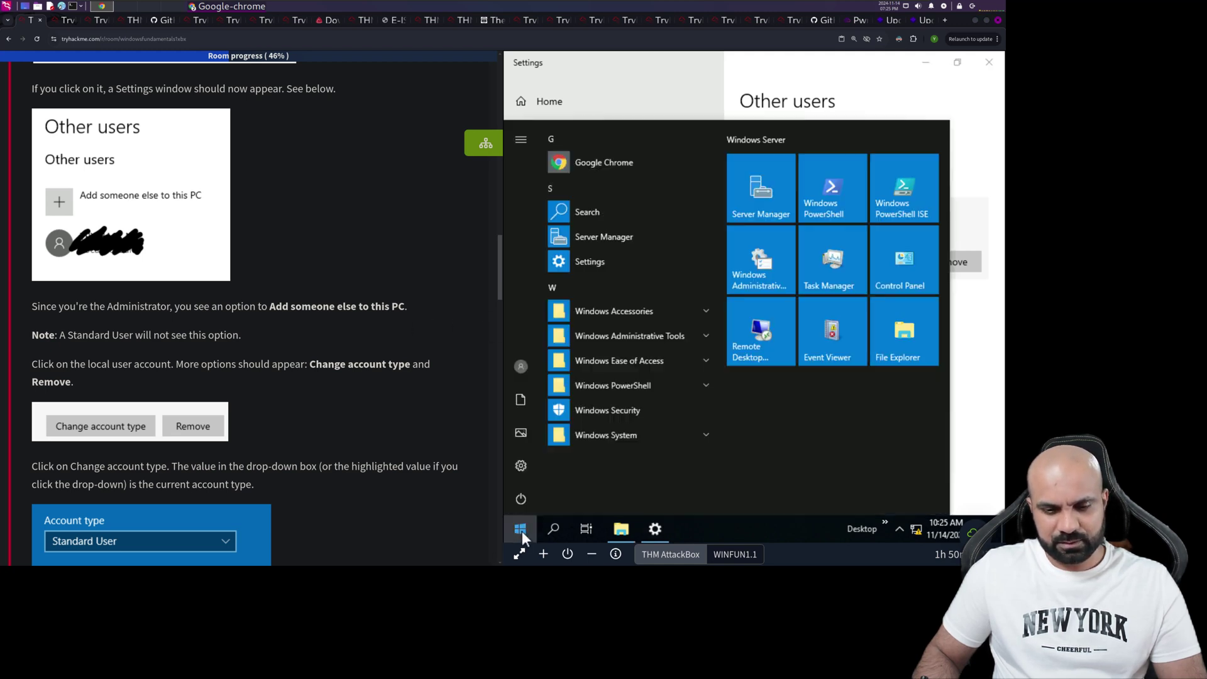
left_click(521, 367)
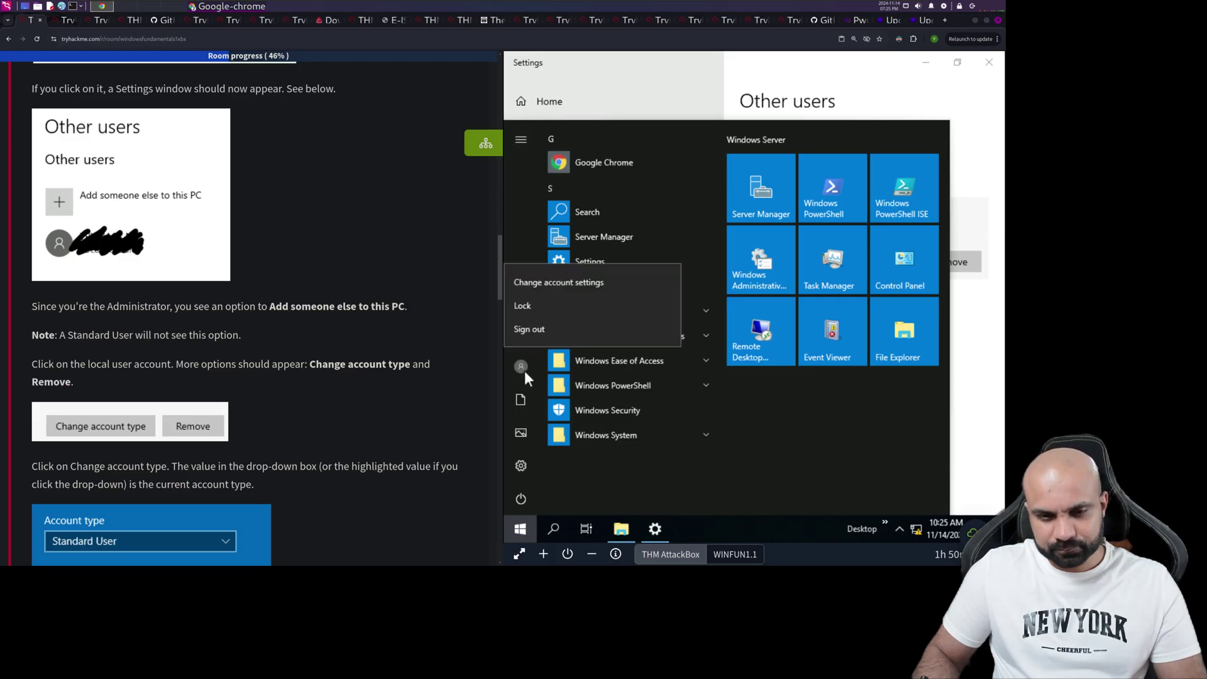
left_click(521, 367)
left_click(522, 367)
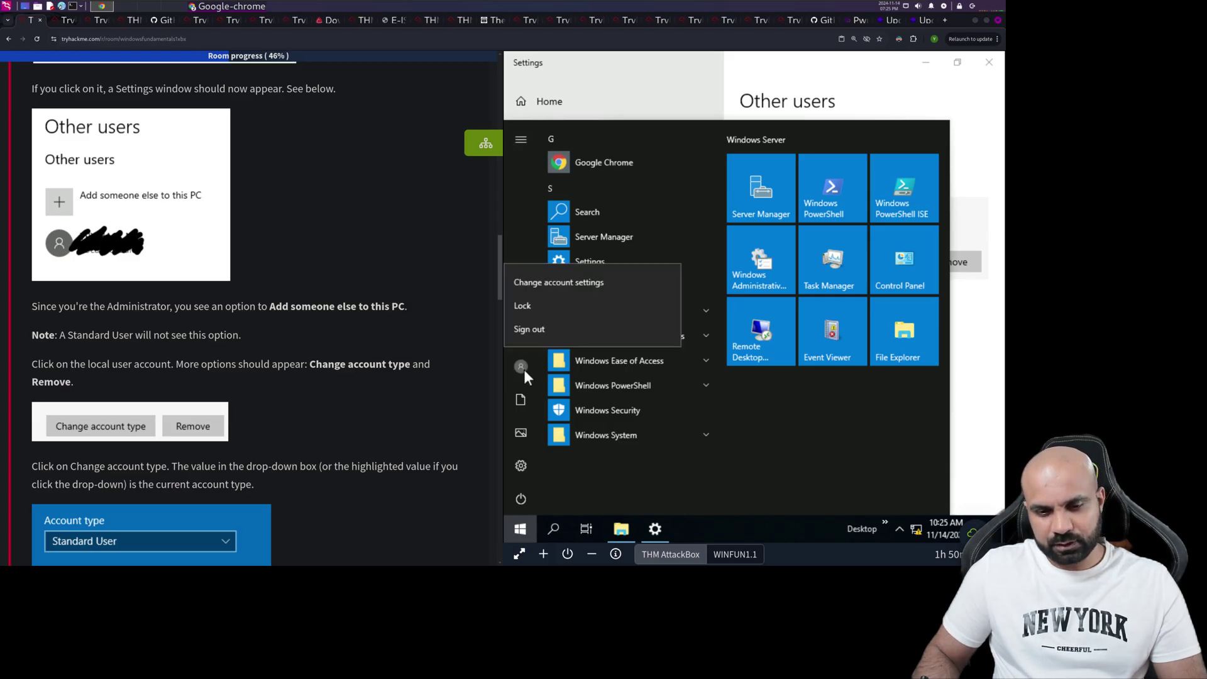
left_click(554, 284)
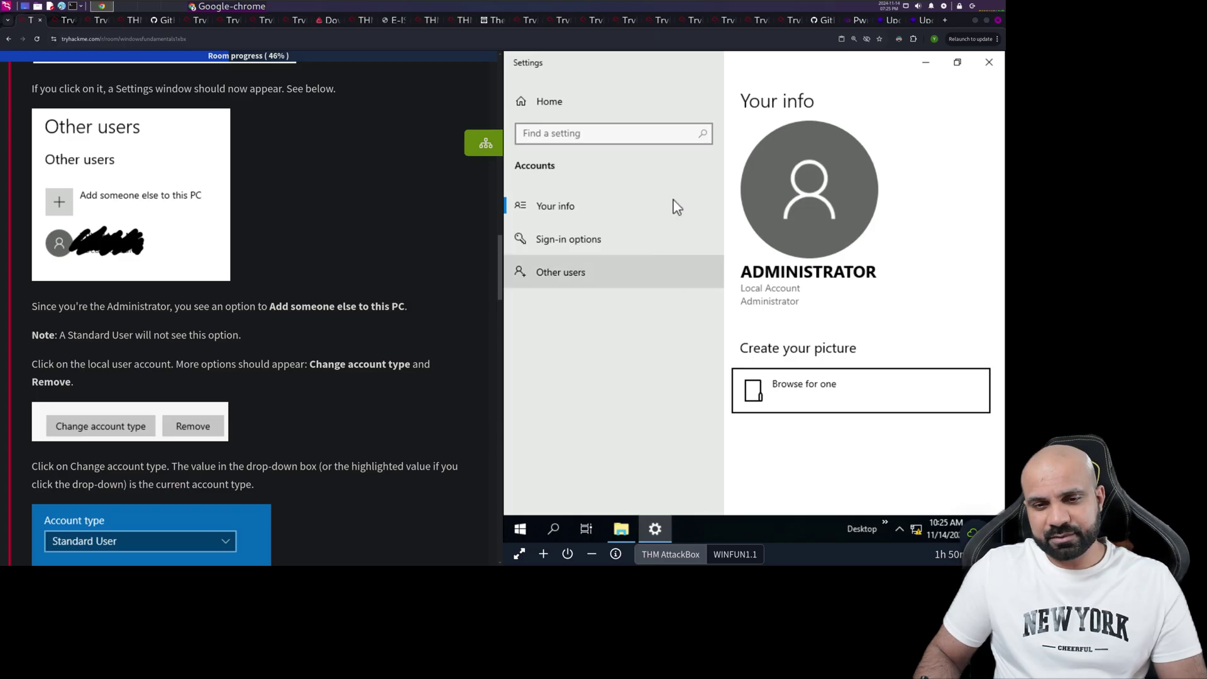
- View the Settings Home page, return to the Administrator's Your info page, and close Settings
left_click(546, 112)
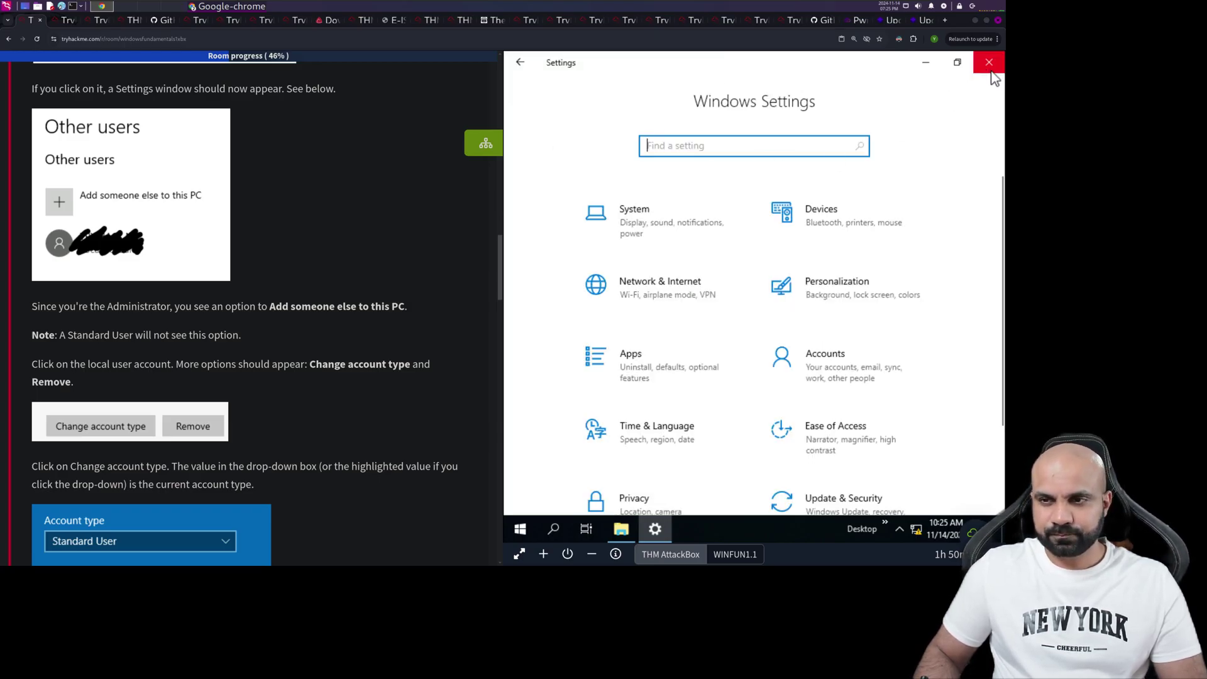
left_click(521, 61)
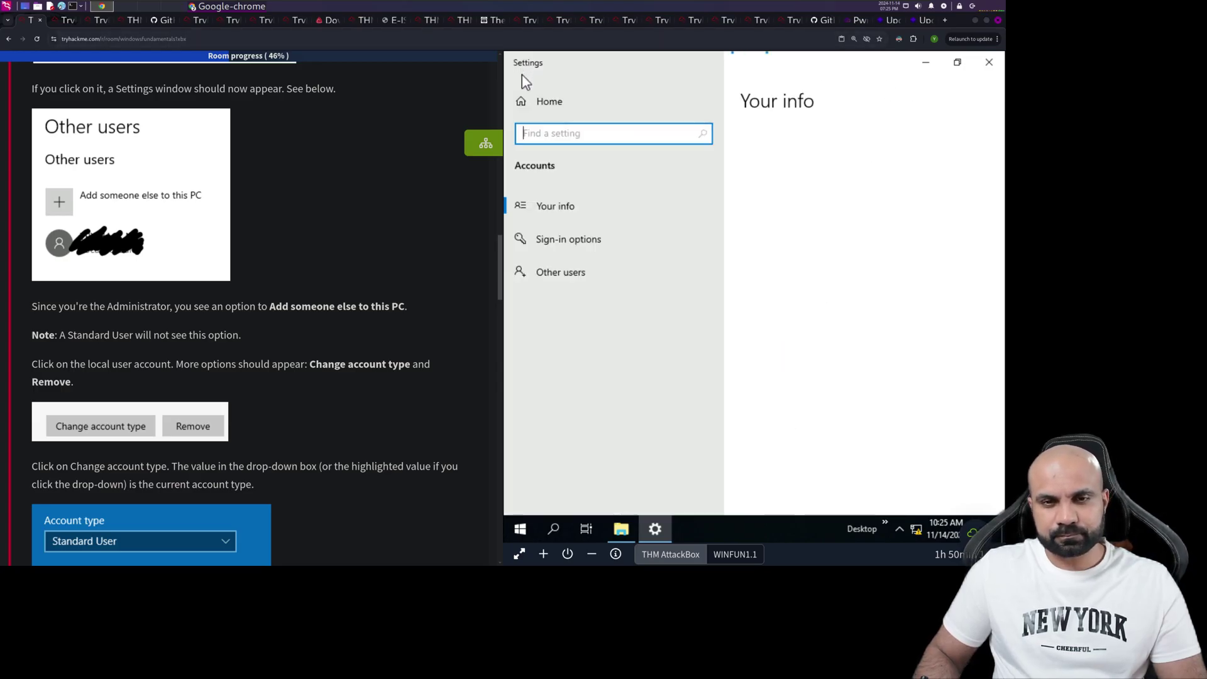
left_click(990, 62)
- Search 'other' to reopen the Other users page, and read Task 6's profile-folder section
left_click(521, 531)
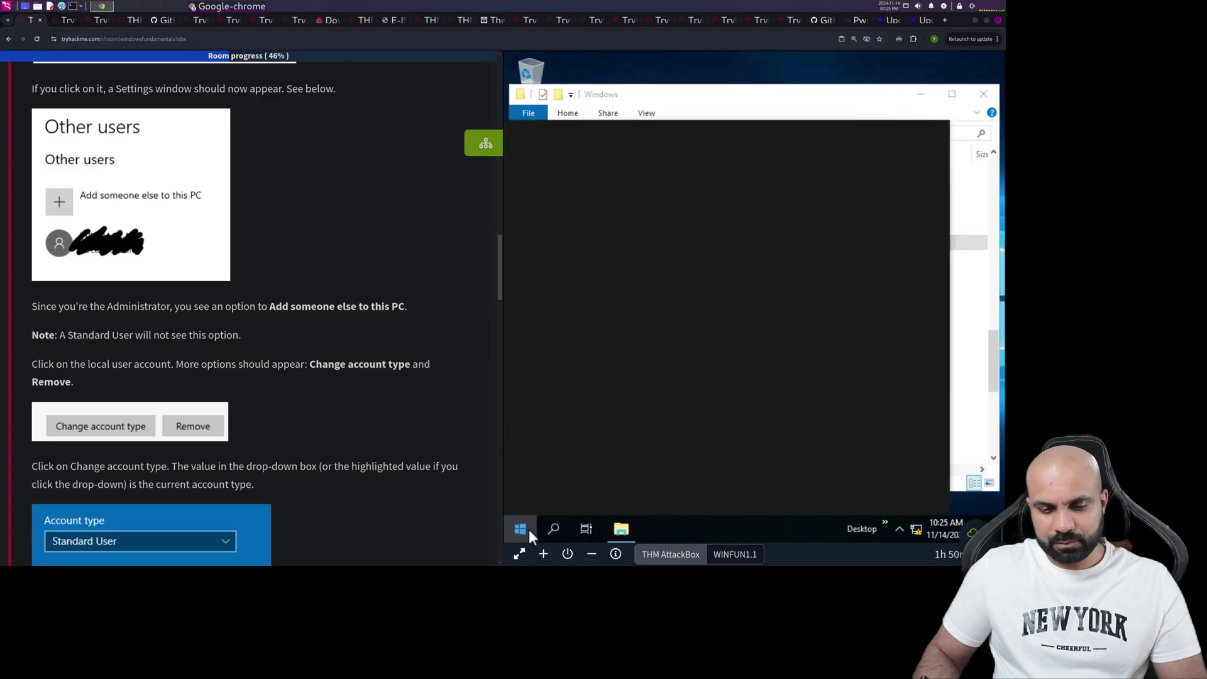
type("other")
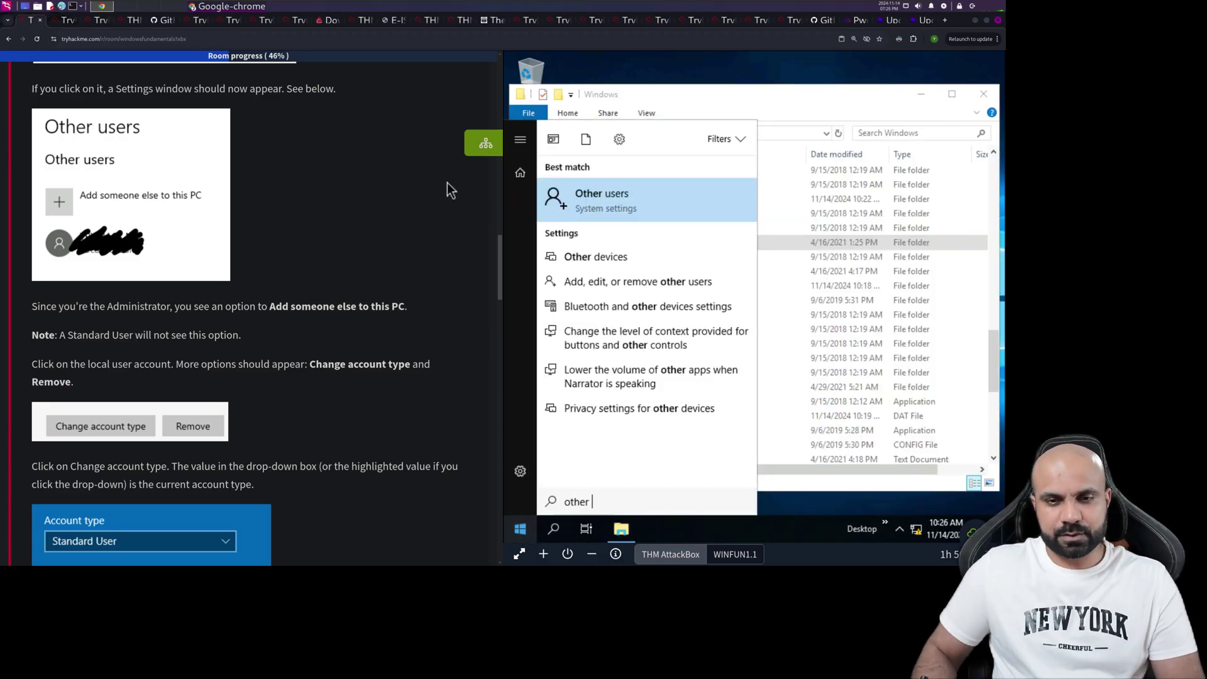
left_click(618, 213)
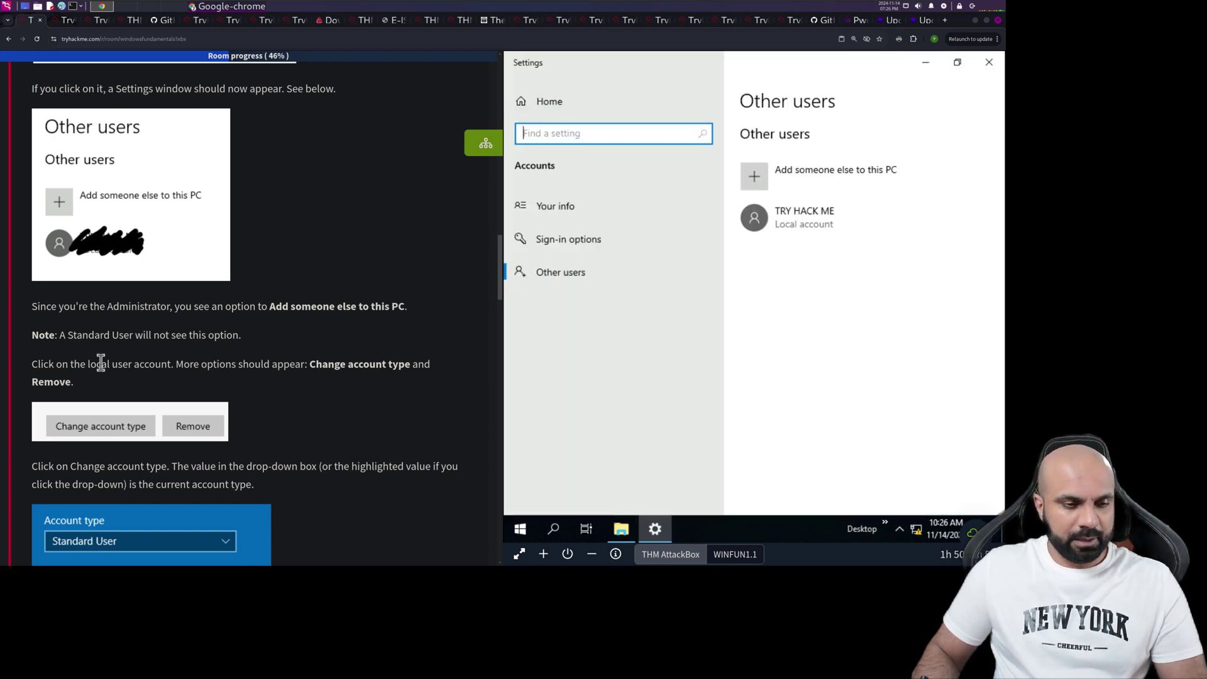
scroll(224, 344, "down", 3)
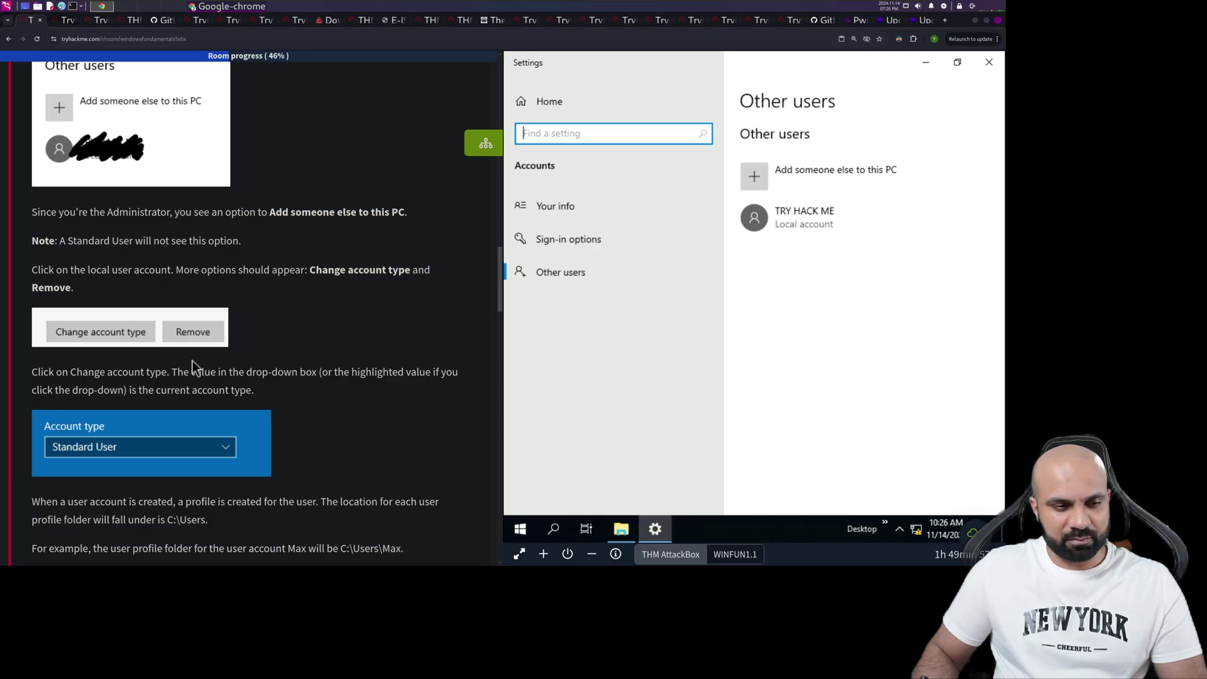
scroll(74, 386, "down", 1)
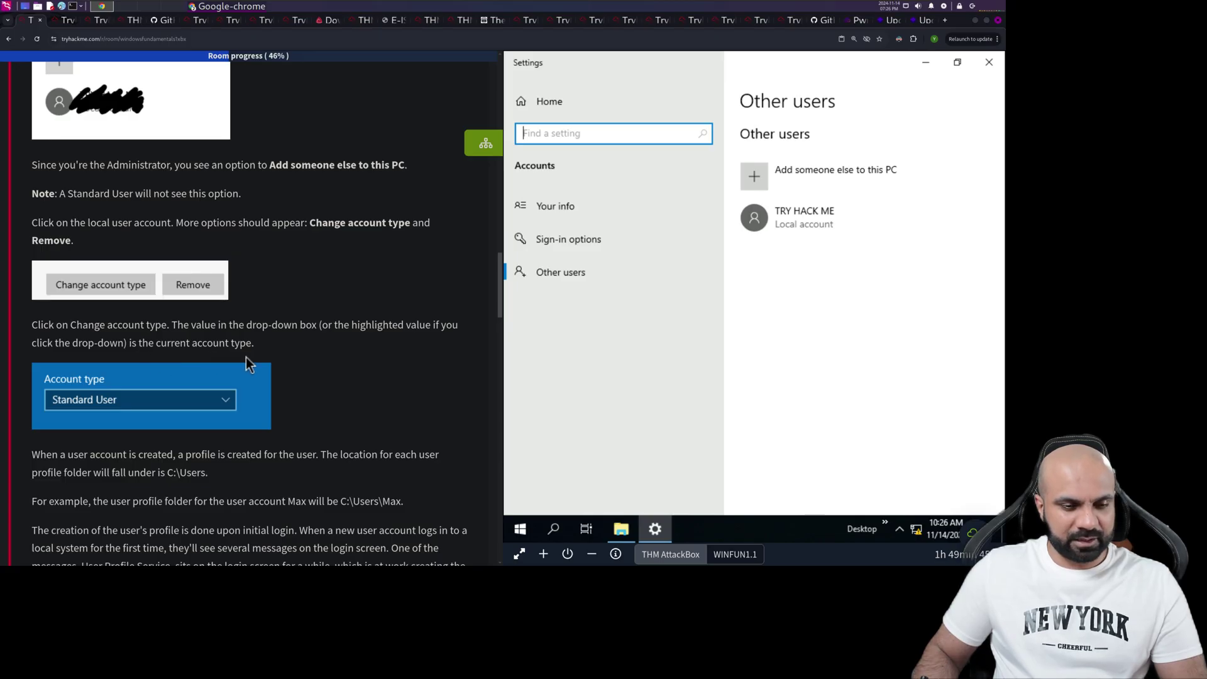
scroll(209, 420, "down", 3)
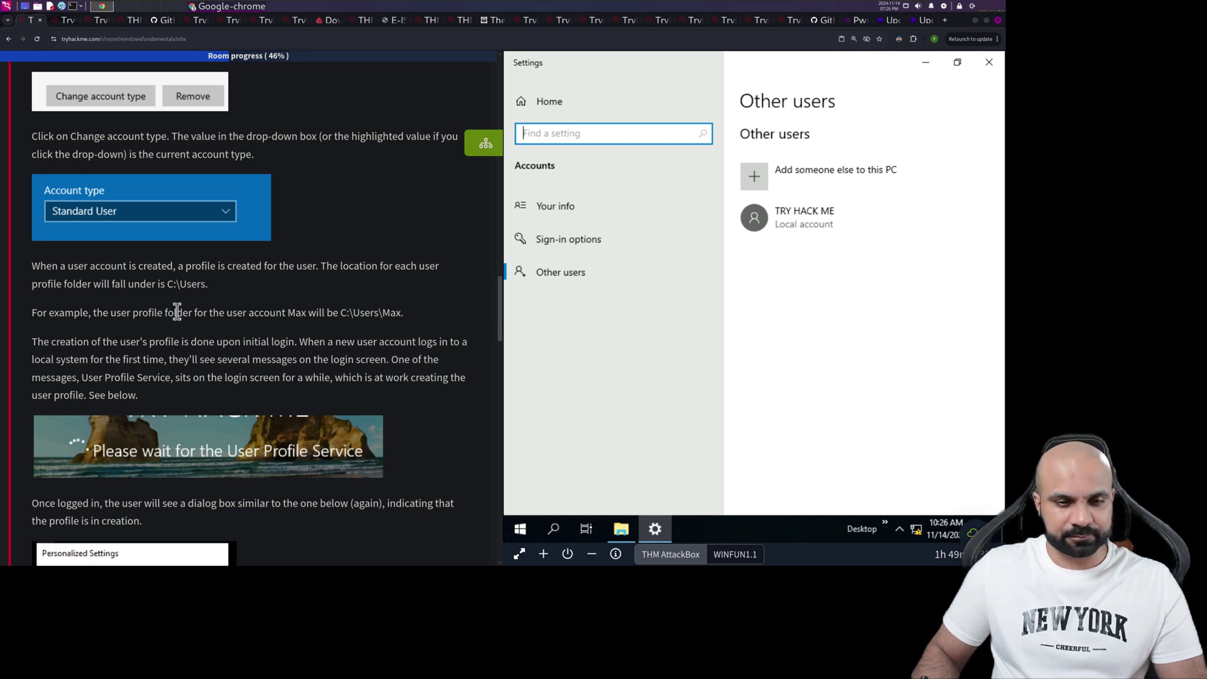
- Navigate File Explorer to C:\Users and select the Public and third user profile folders
left_click(620, 529)
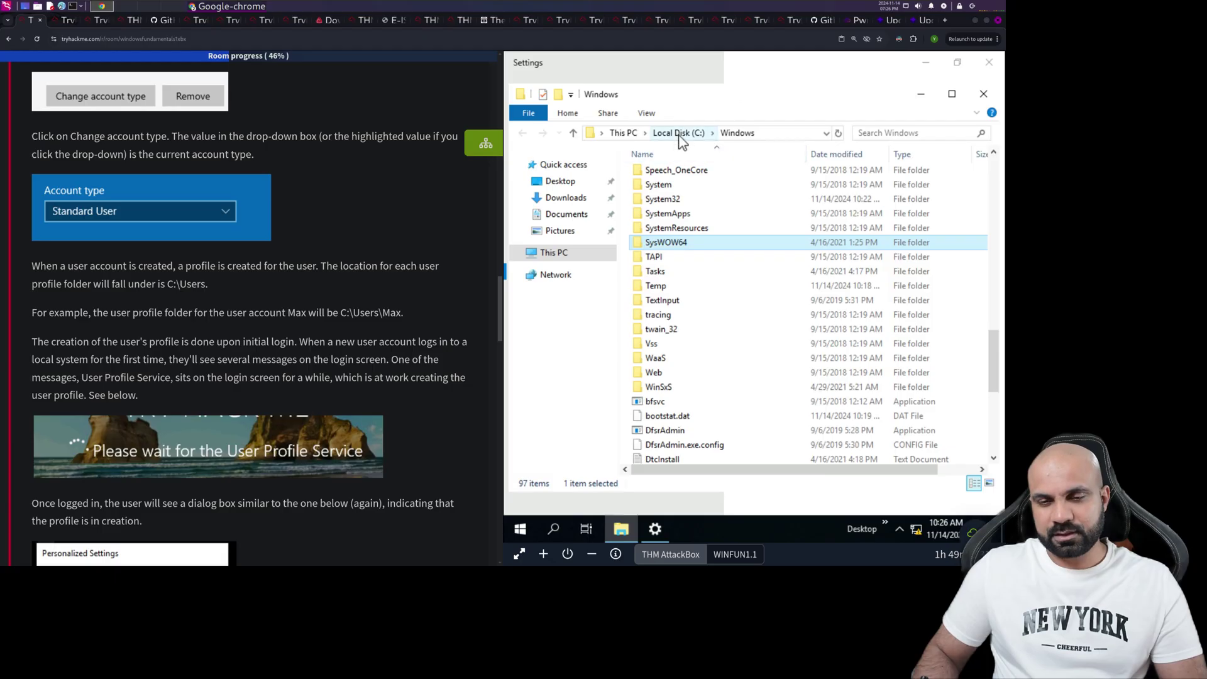
left_click(679, 134)
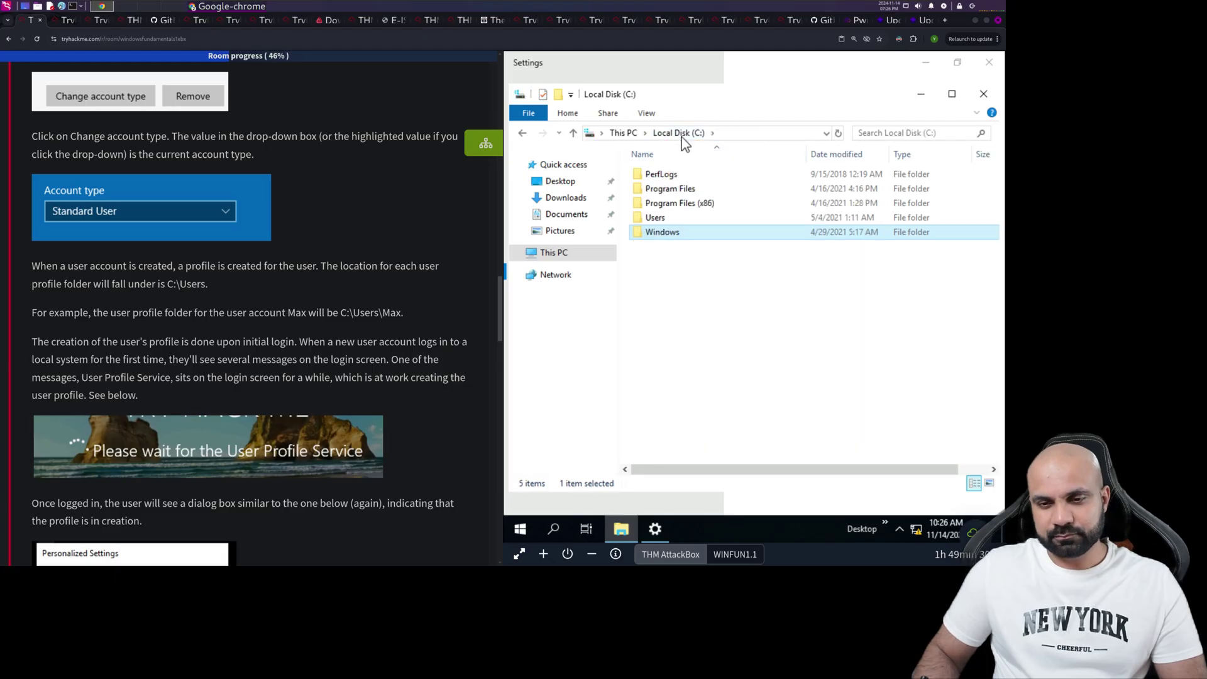
double_click(664, 217)
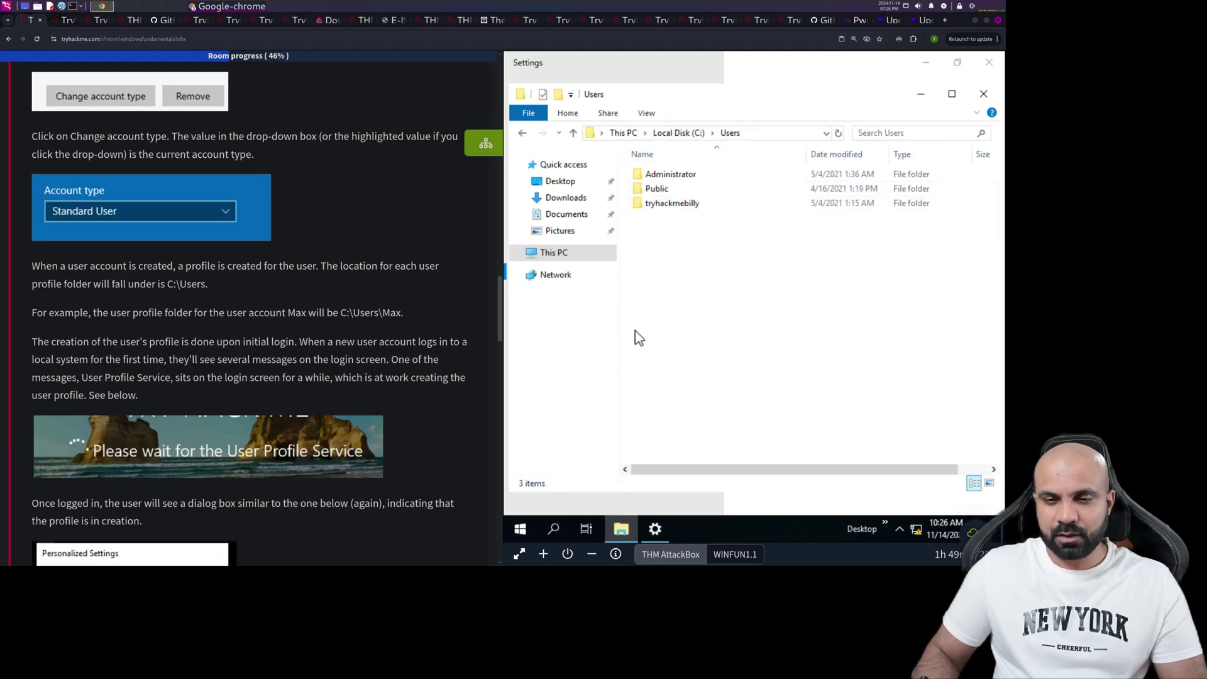
left_click(662, 188)
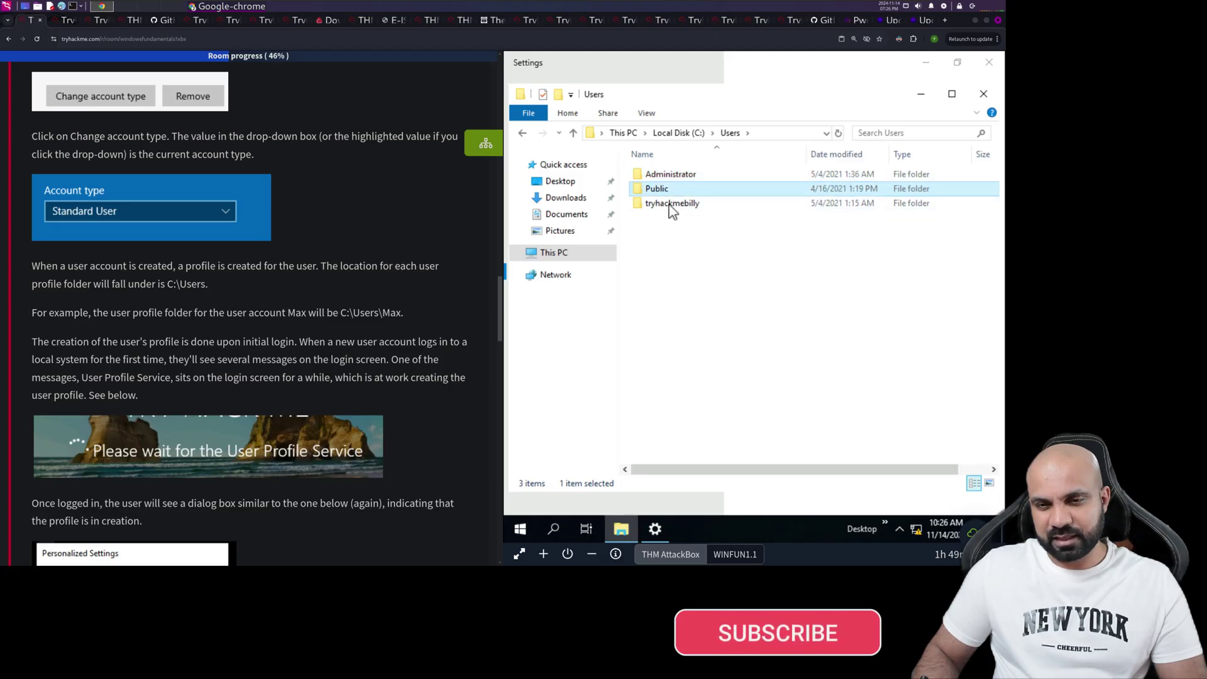
left_click(671, 208)
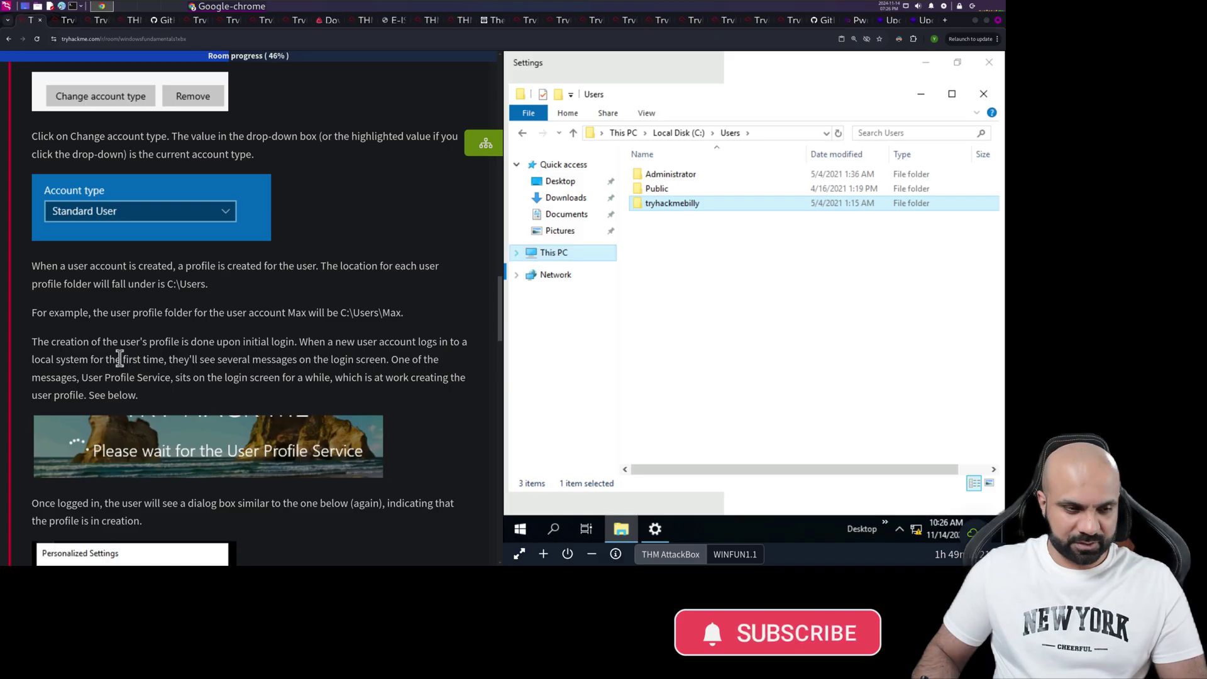
scroll(49, 336, "down", 1)
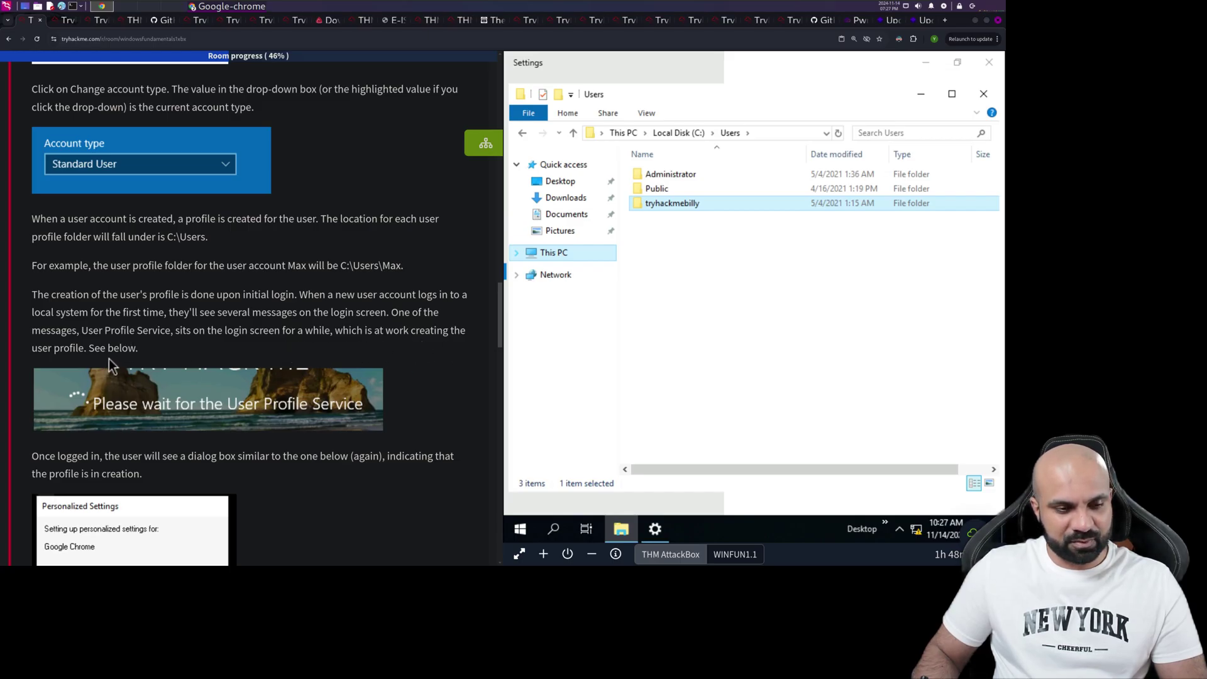
scroll(110, 359, "down", 2)
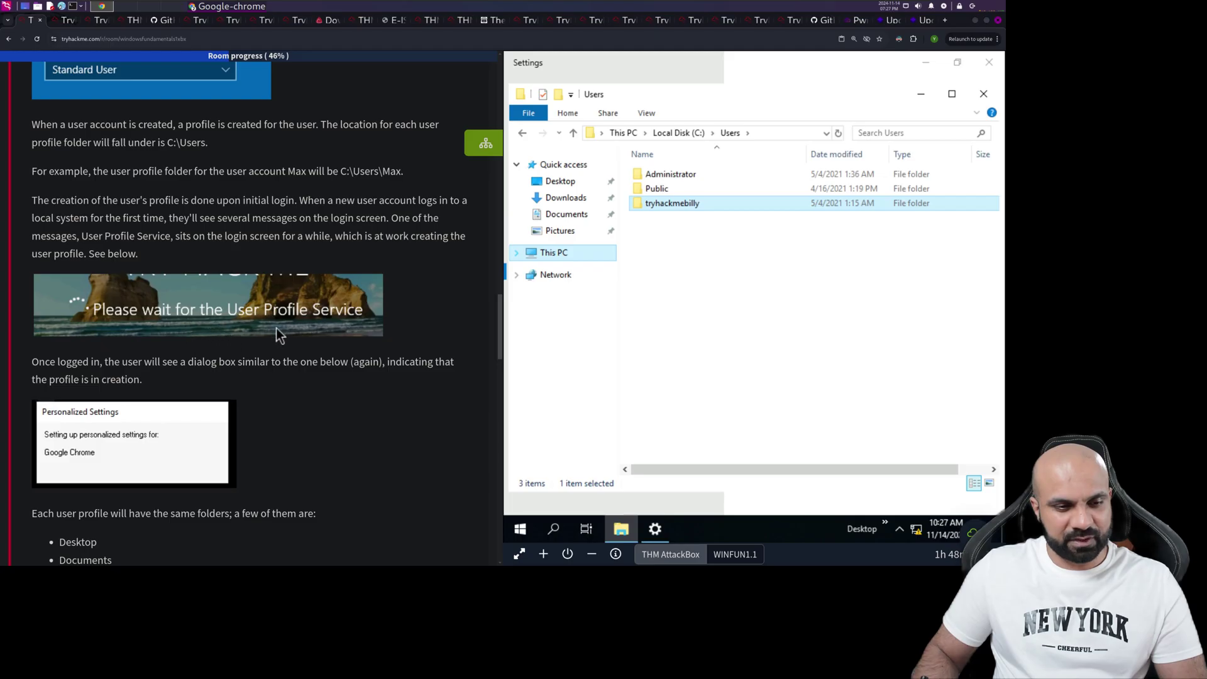
scroll(153, 359, "down", 2)
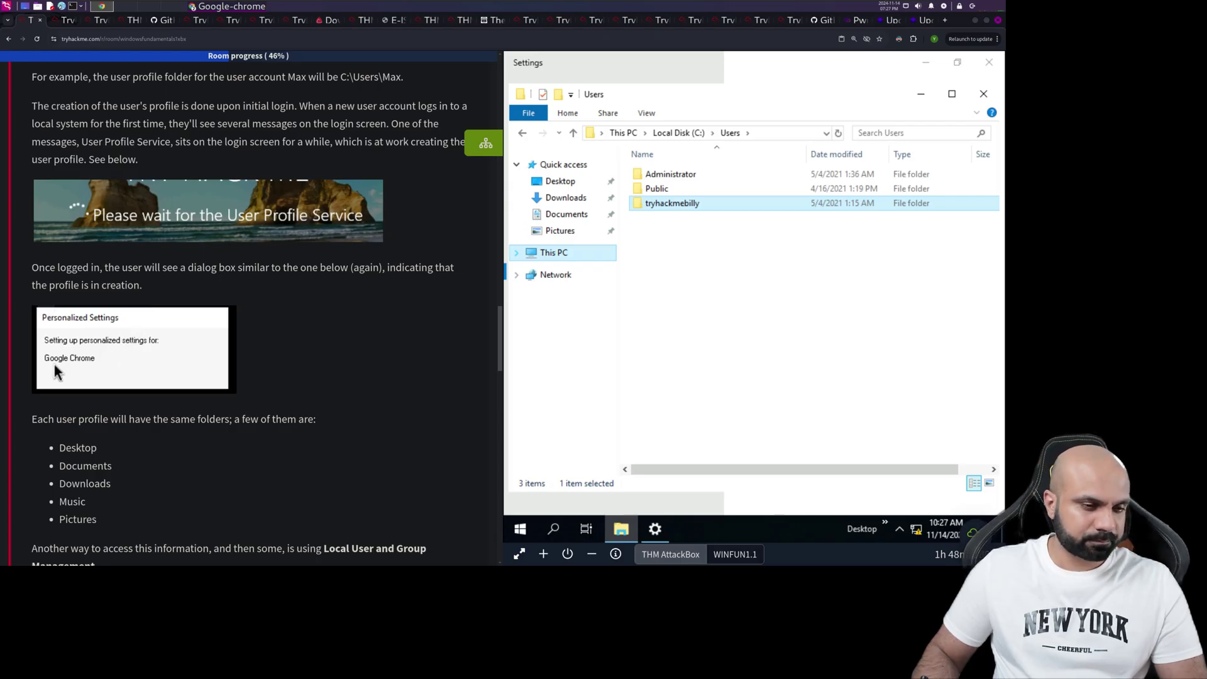
scroll(54, 371, "down", 3)
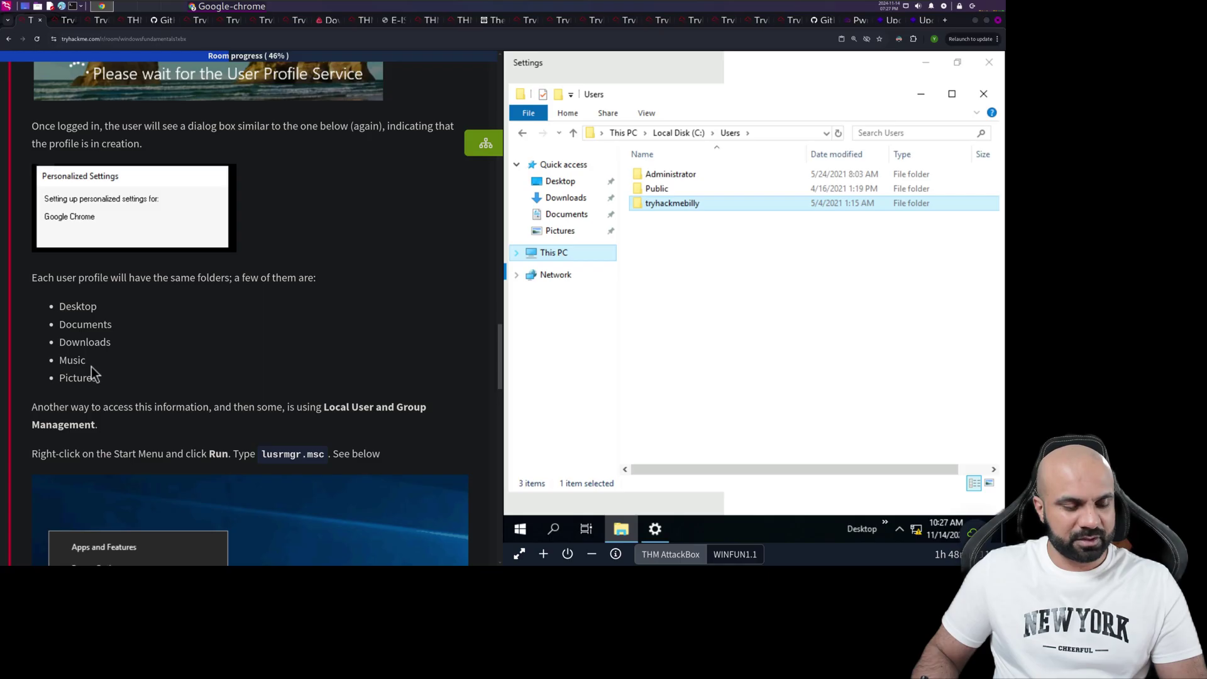
scroll(101, 383, "down", 3)
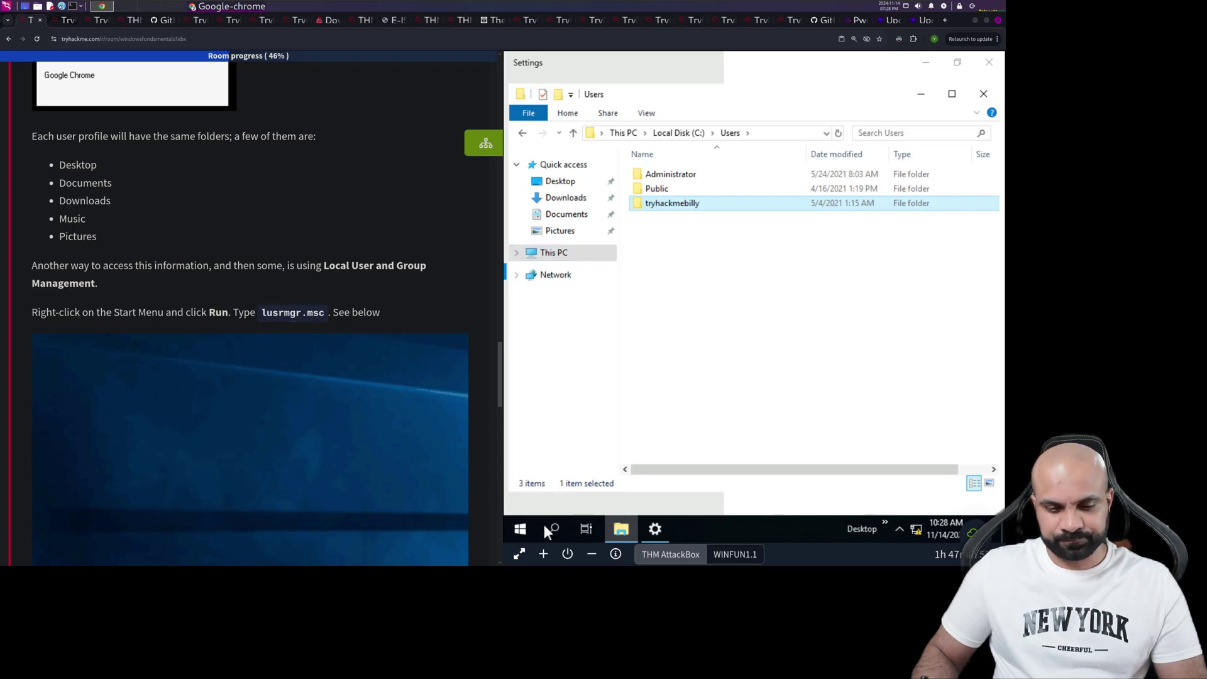
- Run lusrmgr.msc from the Run dialog to open Local Users and Groups
left_click(527, 530)
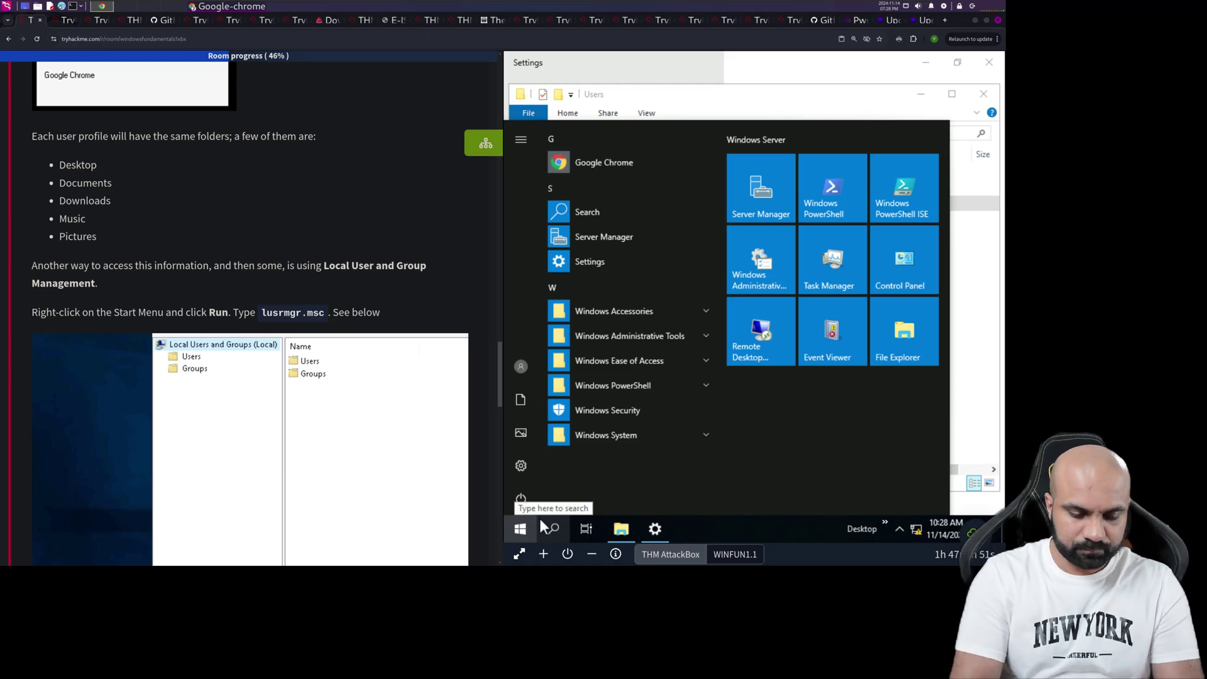
type("run")
key("Return")
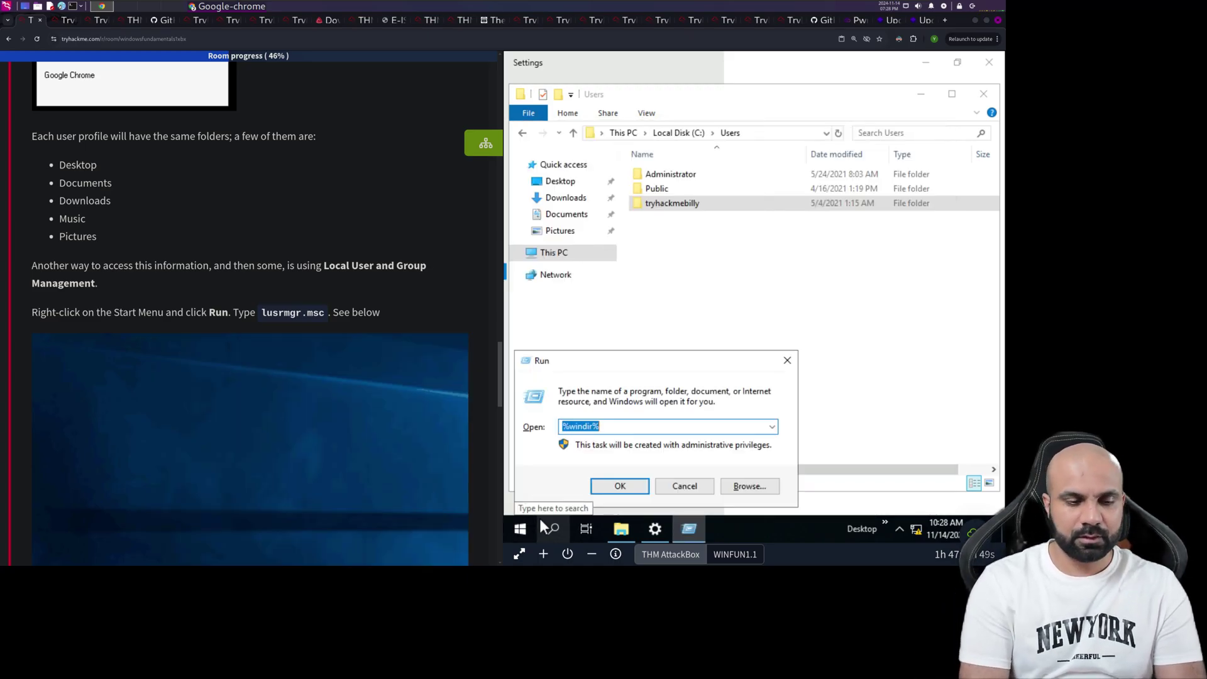
type("lu")
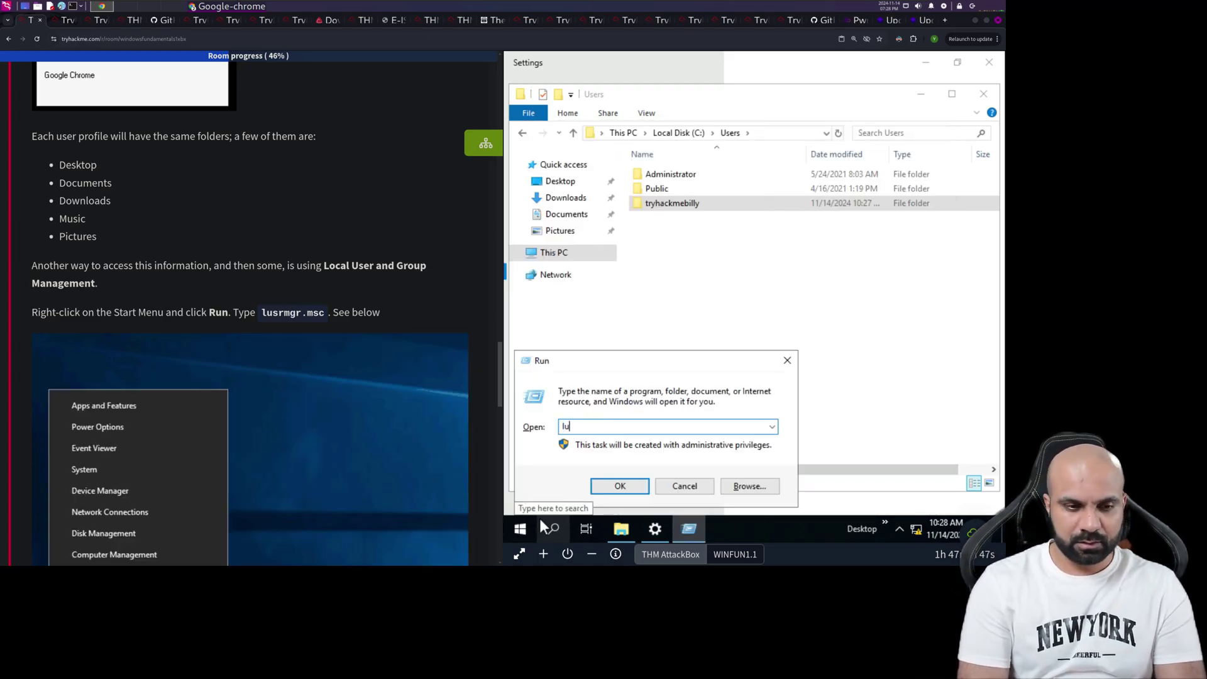
type("srmgr")
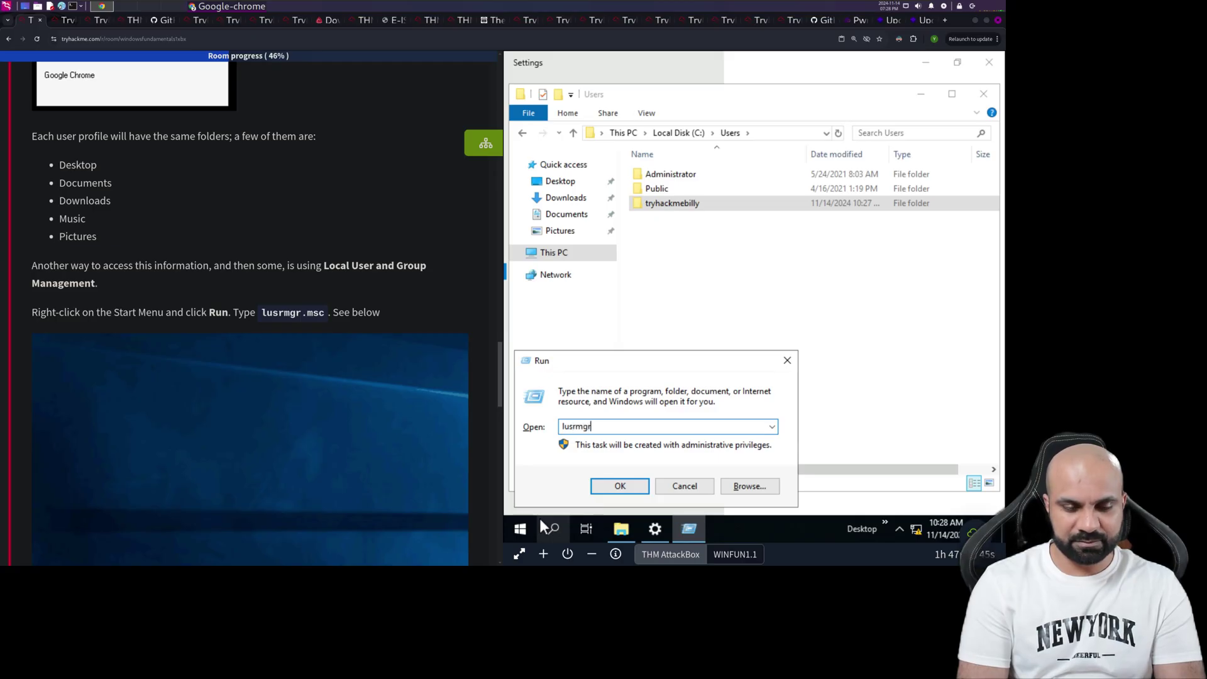
type(".msc")
key("Return")
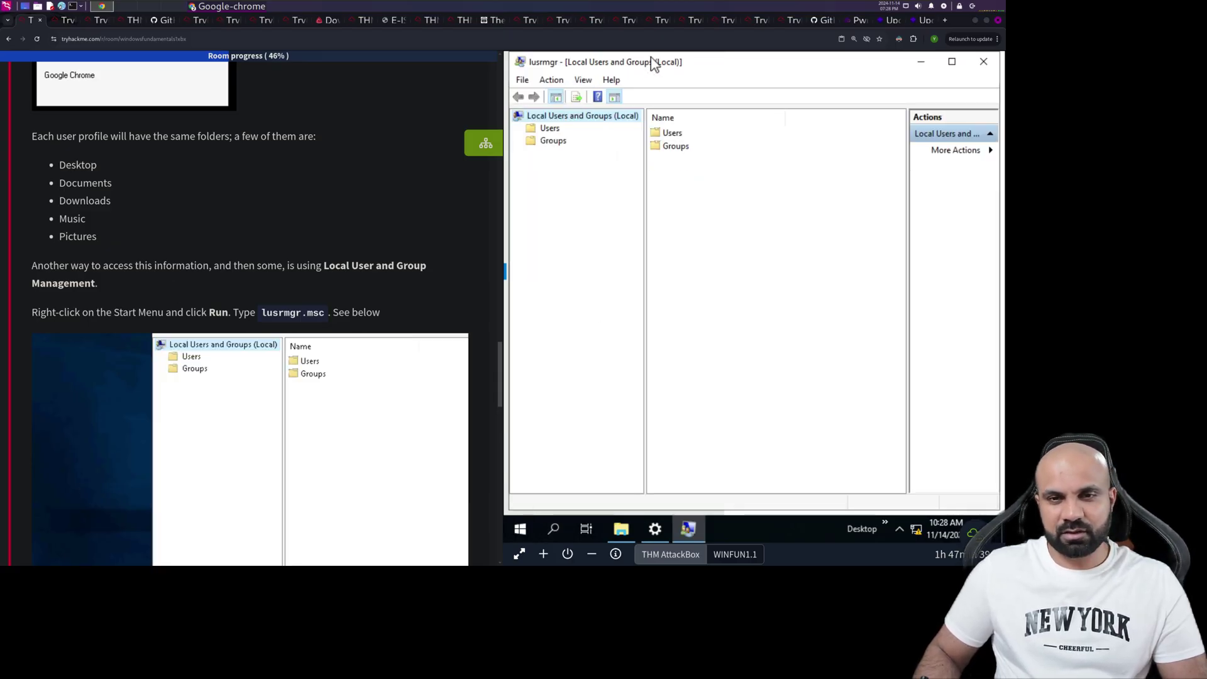
scroll(239, 302, "down", 2)
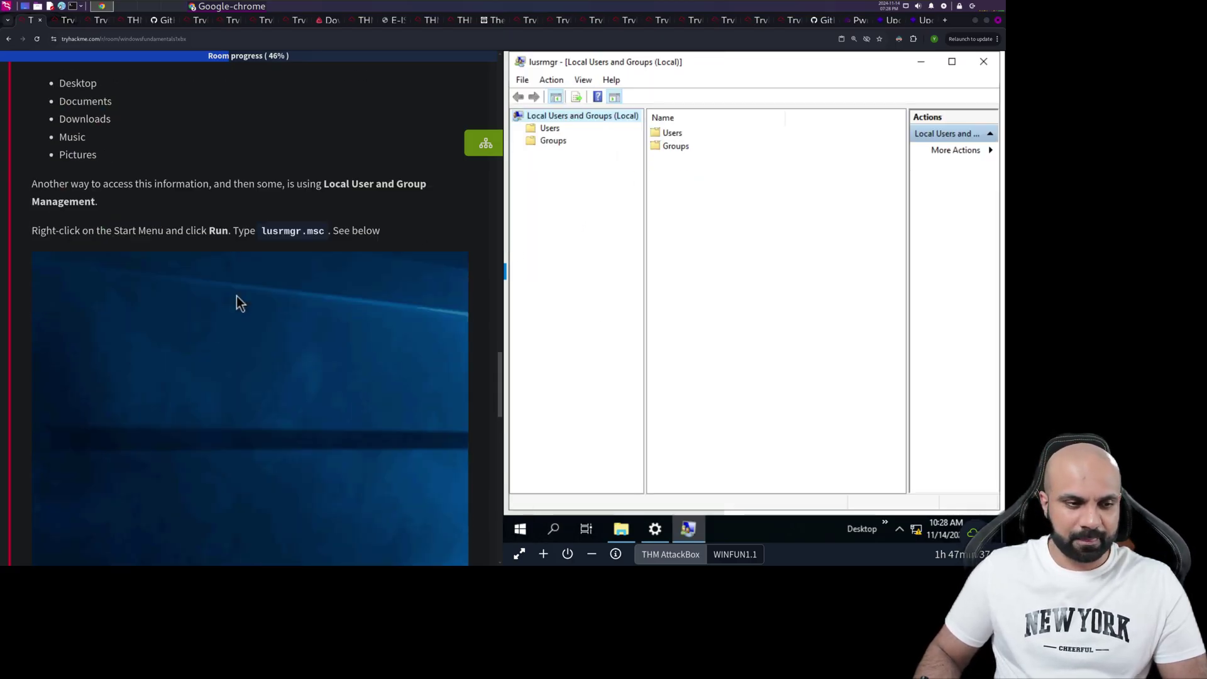
scroll(239, 294, "down", 2)
scroll(242, 291, "up", 2)
scroll(242, 292, "down", 6)
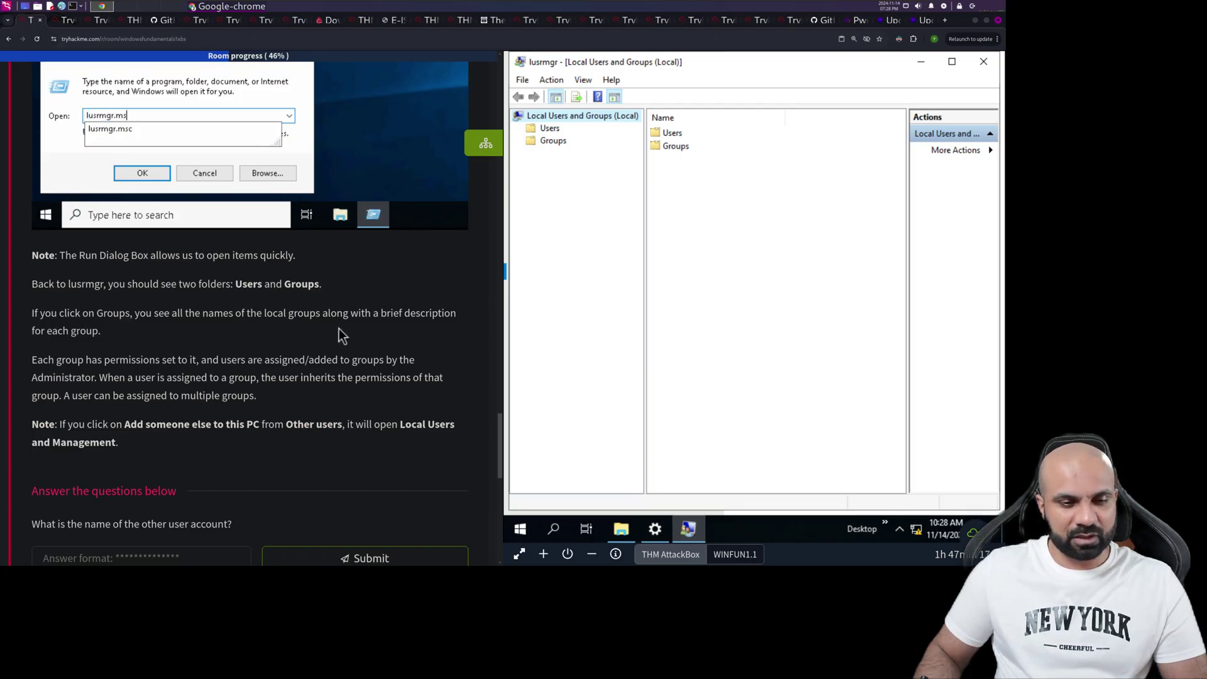
- Review the local groups list, close both windows, then reopen Local Users and Groups
left_click(553, 141)
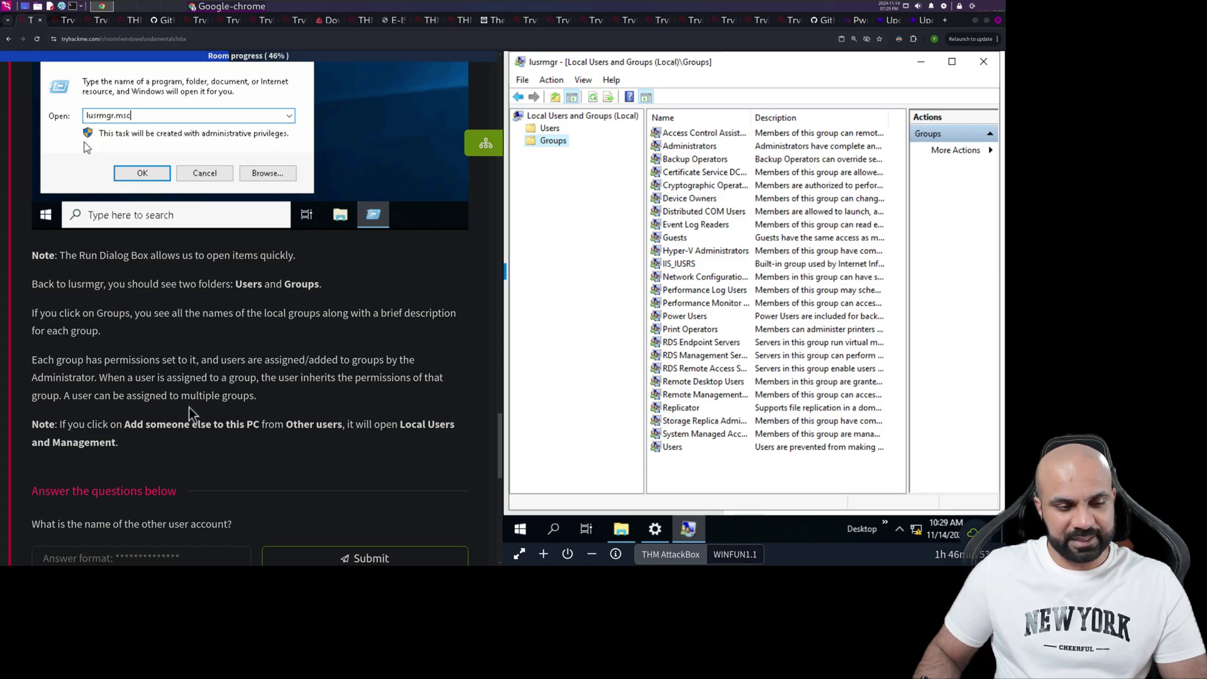
scroll(45, 406, "down", 1)
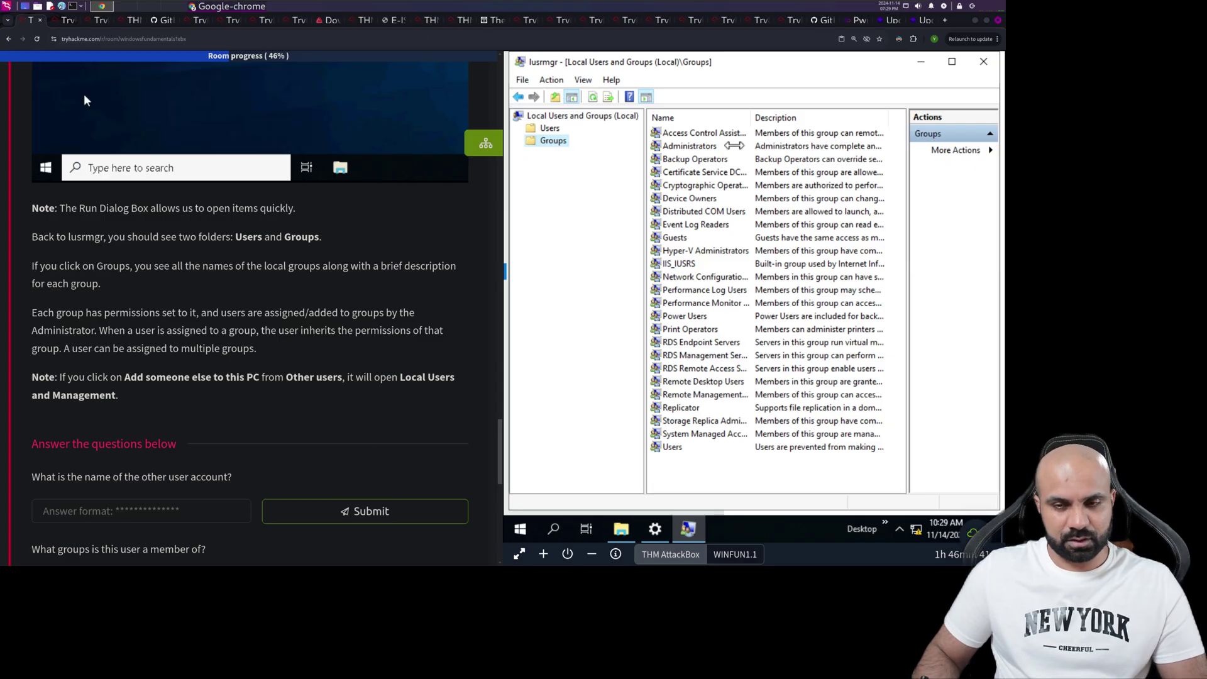
left_click(984, 62)
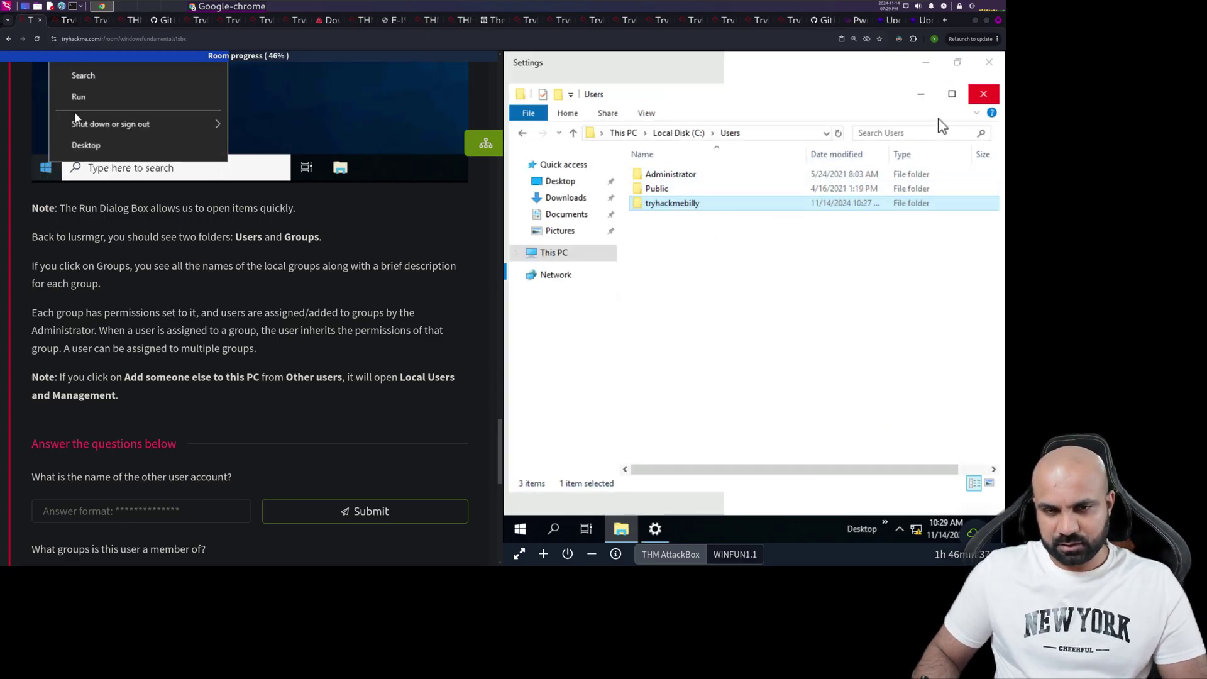
left_click(984, 93)
left_click(757, 173)
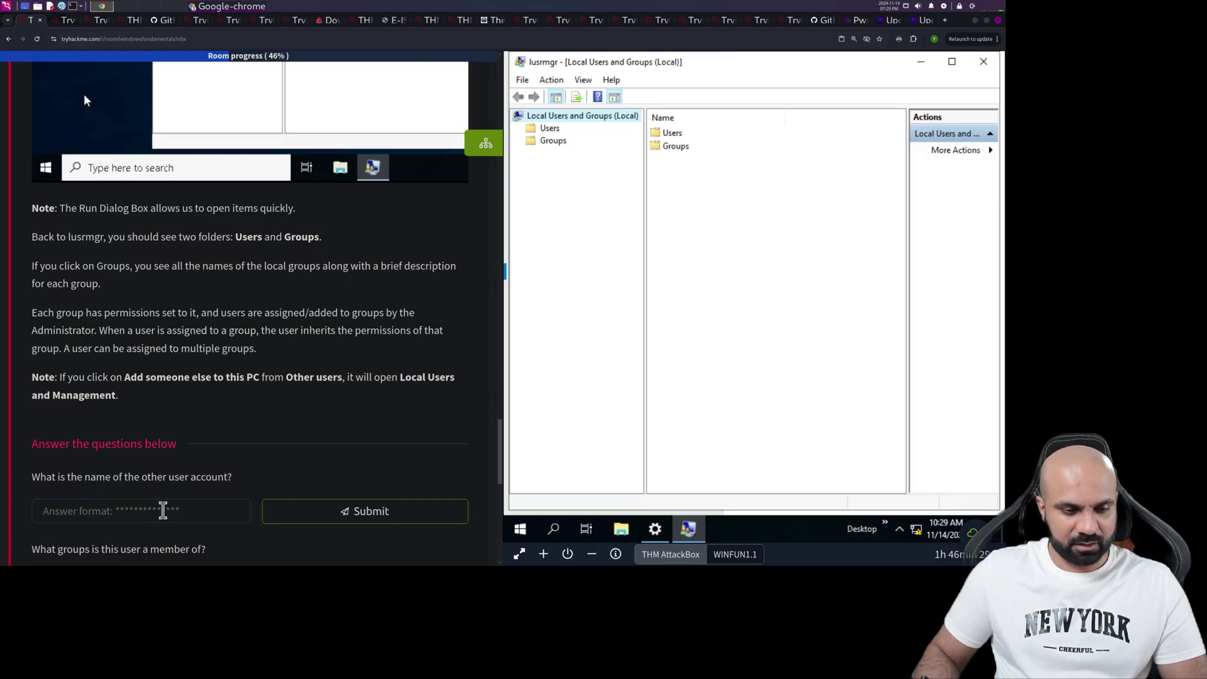
- Find the other account in lusrmgr's Users list and submit its name as the answer
left_click(557, 141)
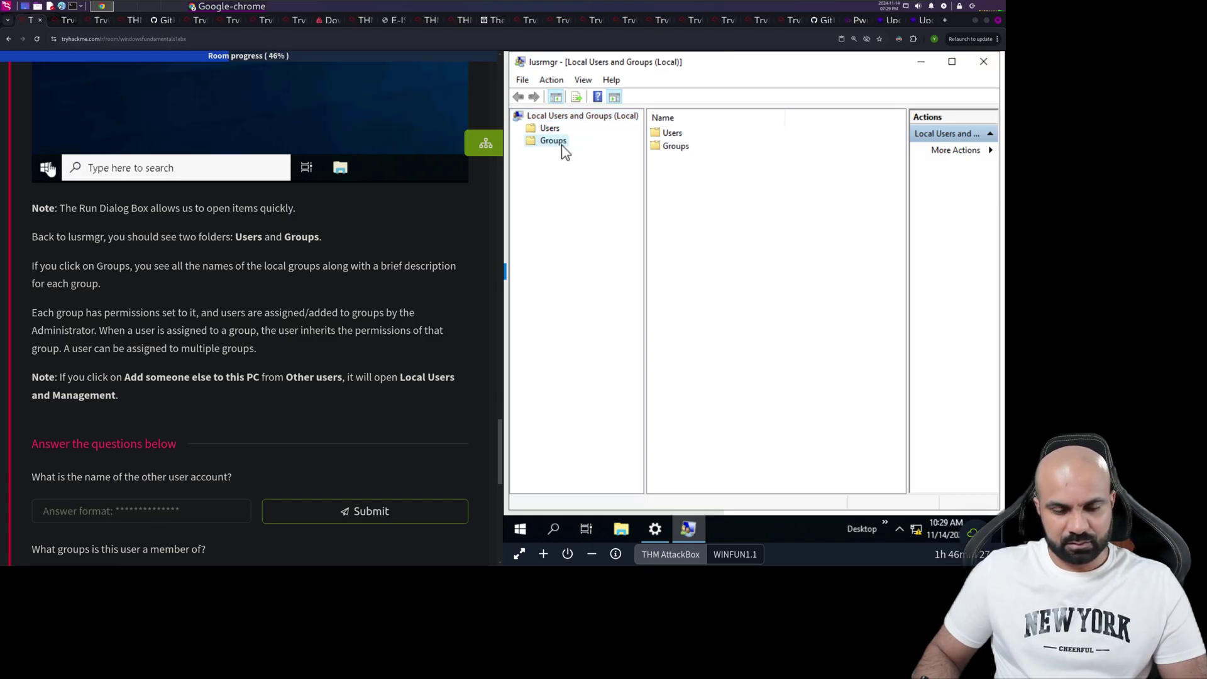
left_click(550, 128)
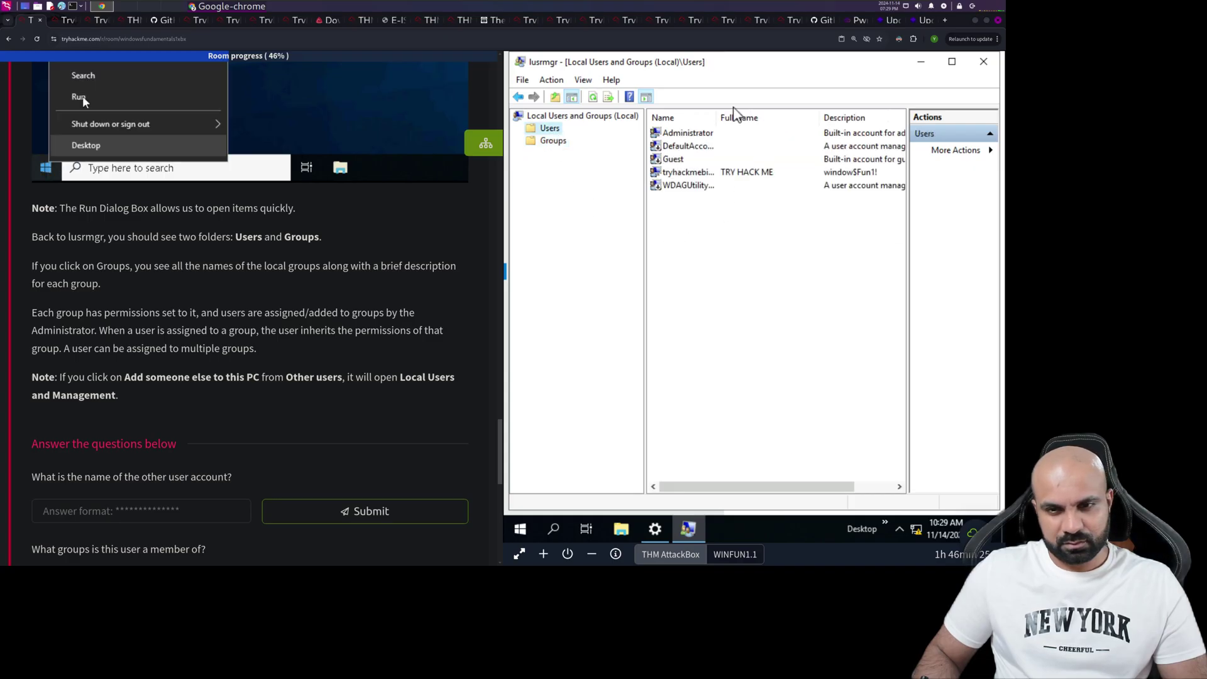
left_click_drag(718, 117, 789, 117)
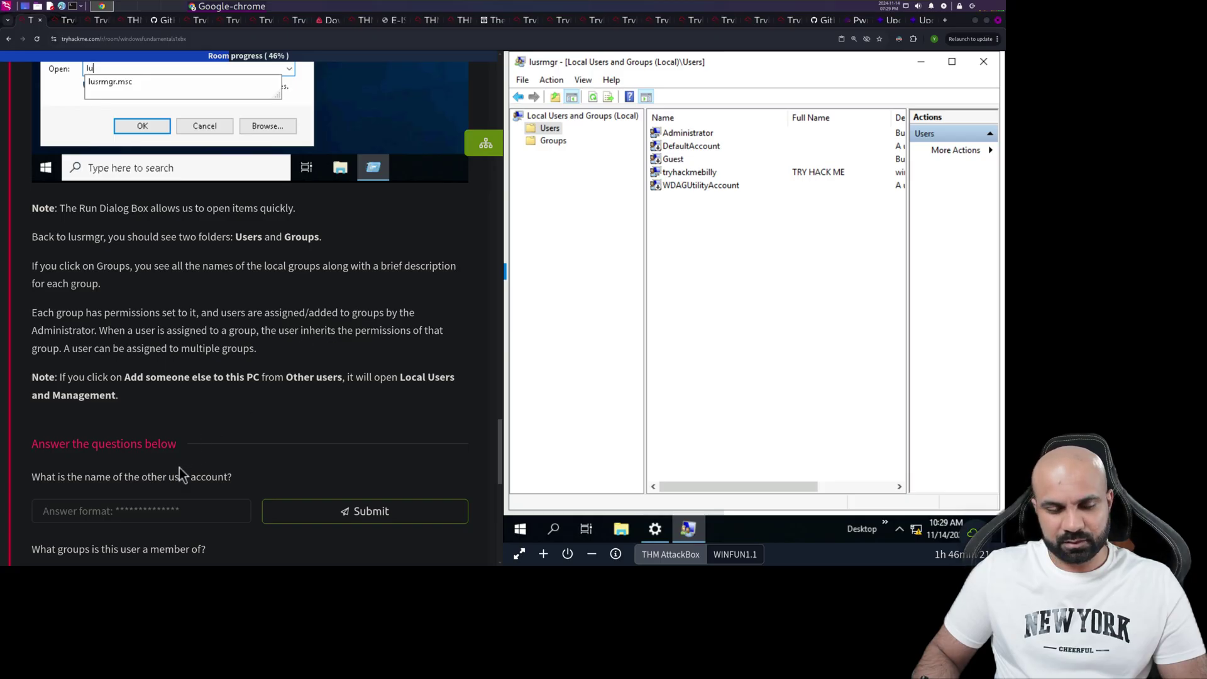
left_click(146, 505)
type("tr")
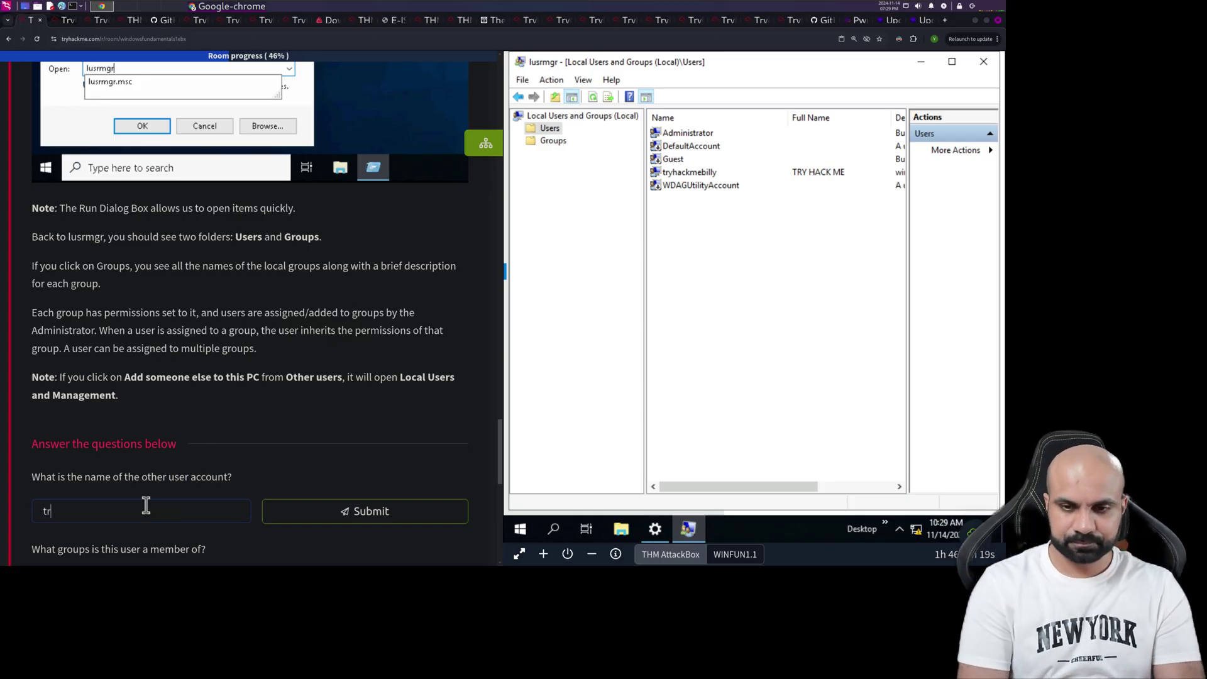
type("yhackme")
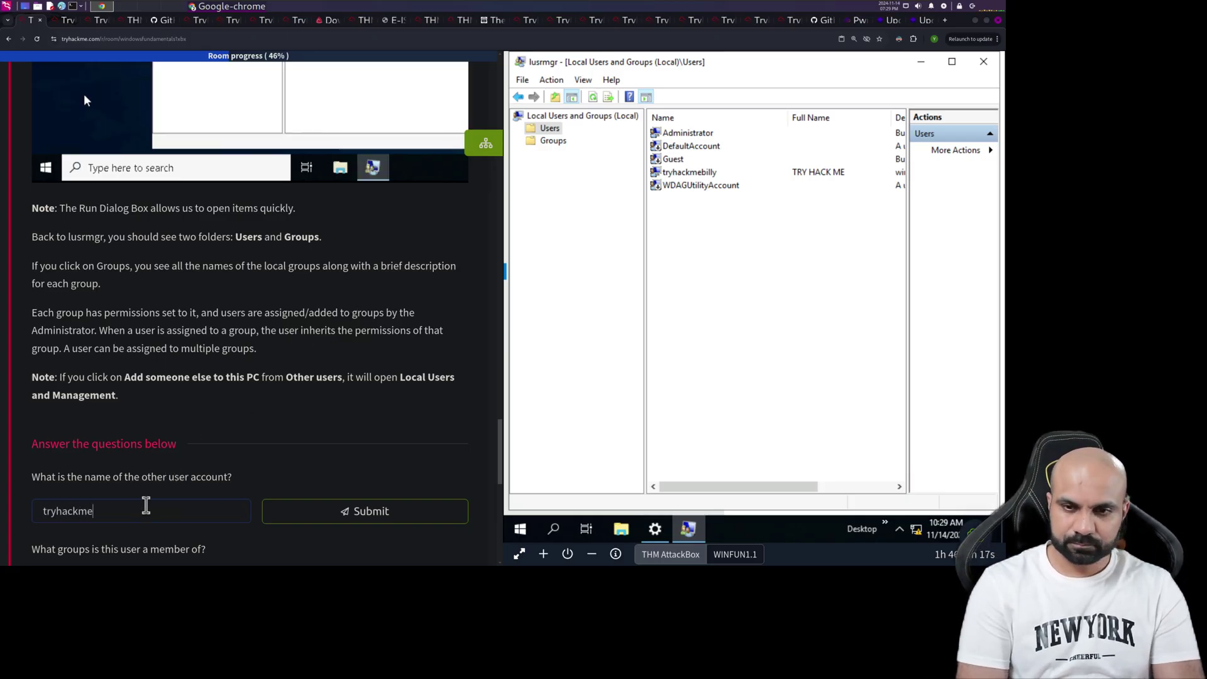
type("billy")
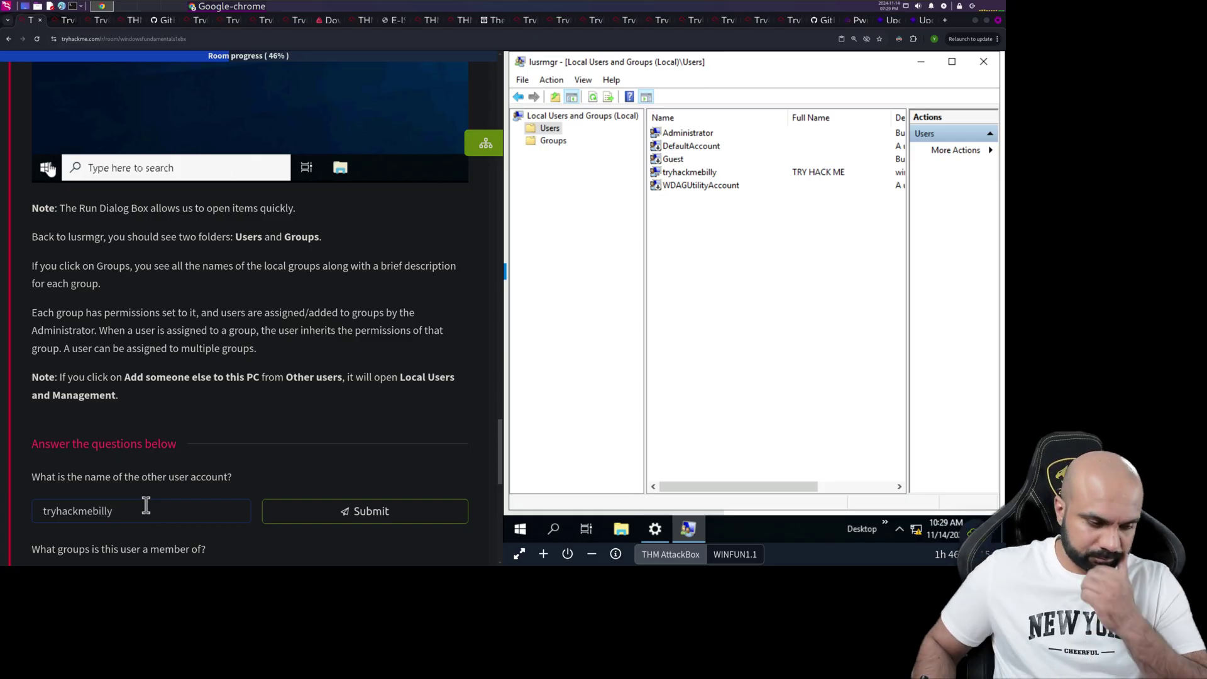
left_click(338, 519)
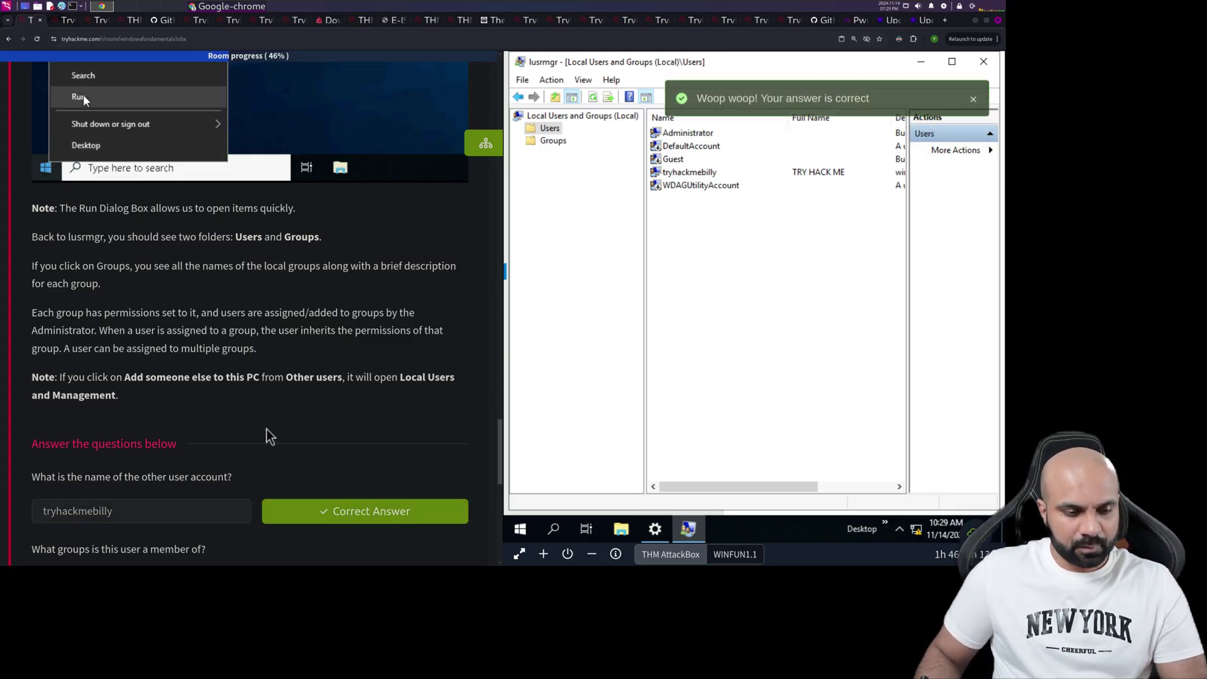
scroll(266, 429, "down", 1)
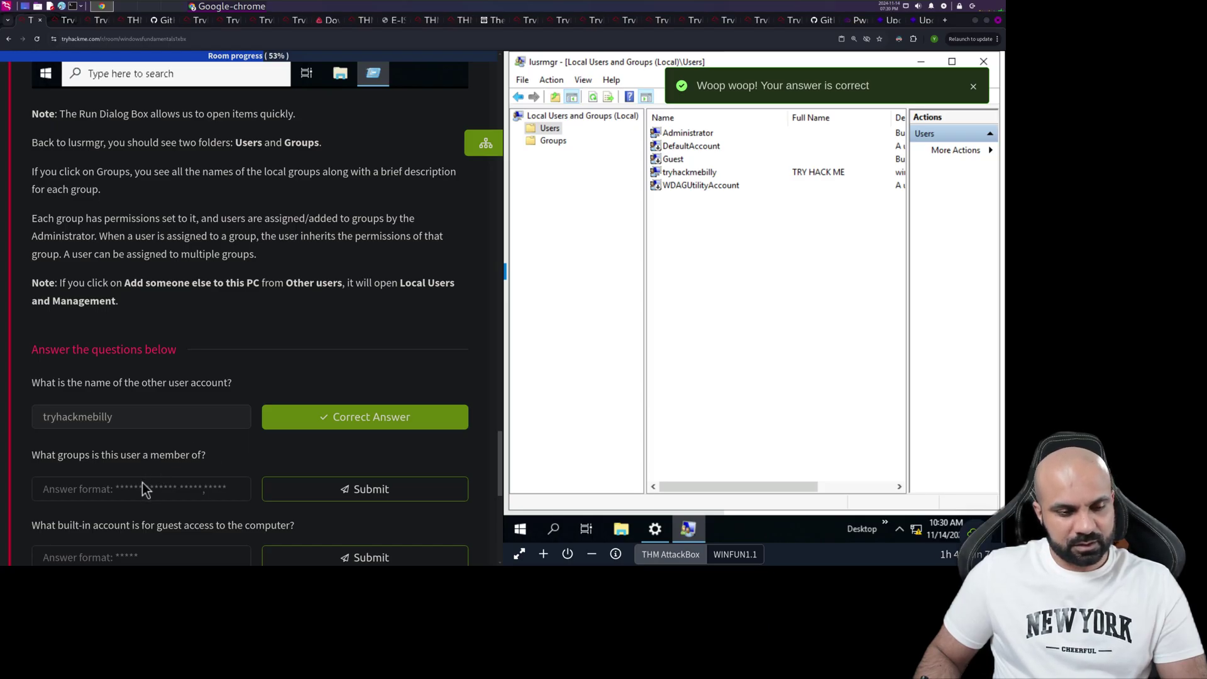
- Read the other user's Member Of list and submit 'Remote Desktop Users, Users'
double_click(689, 173)
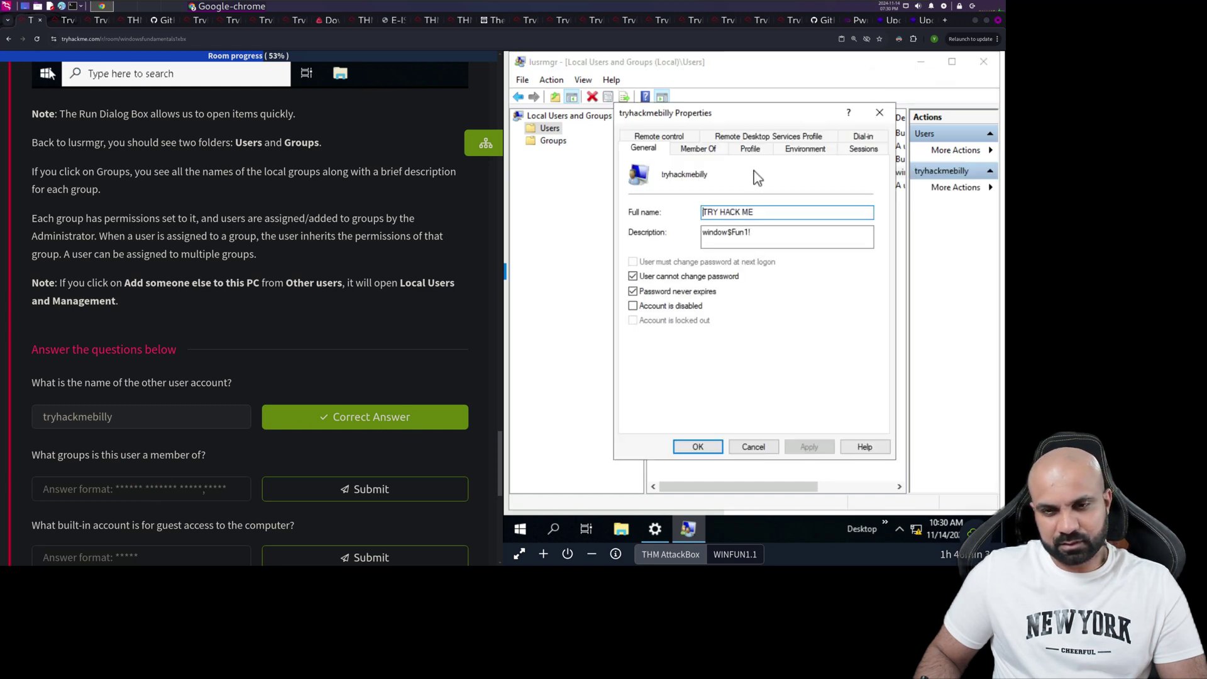
left_click(720, 150)
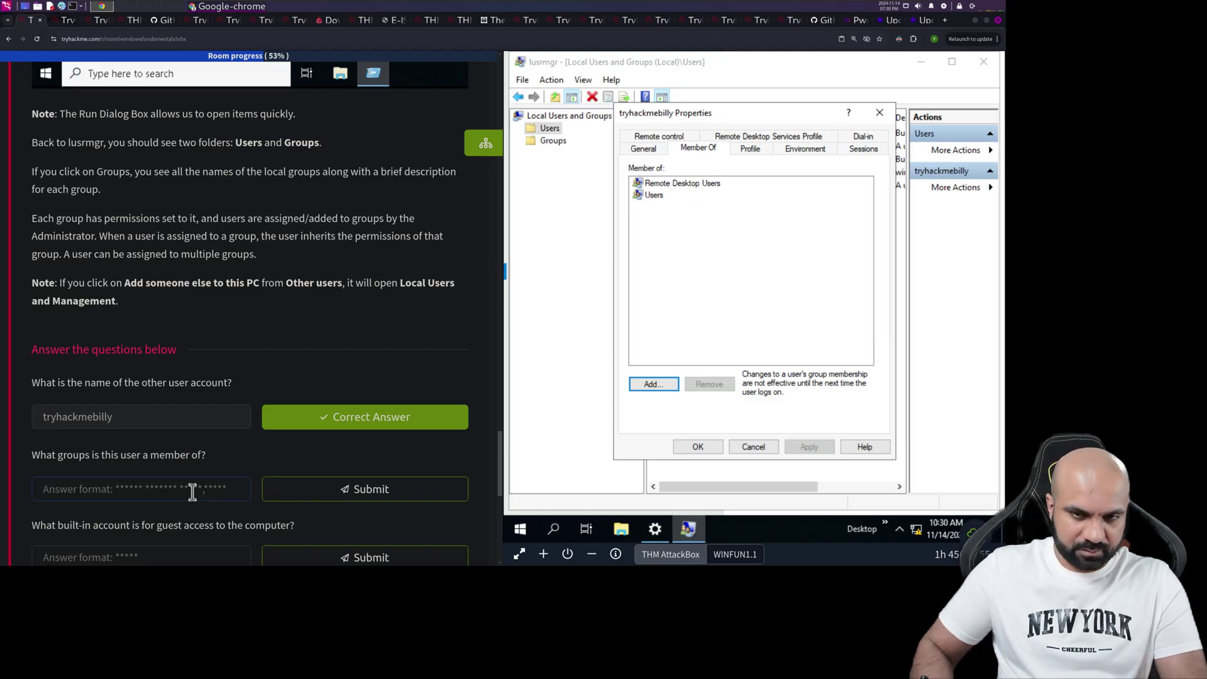
type("Remote D")
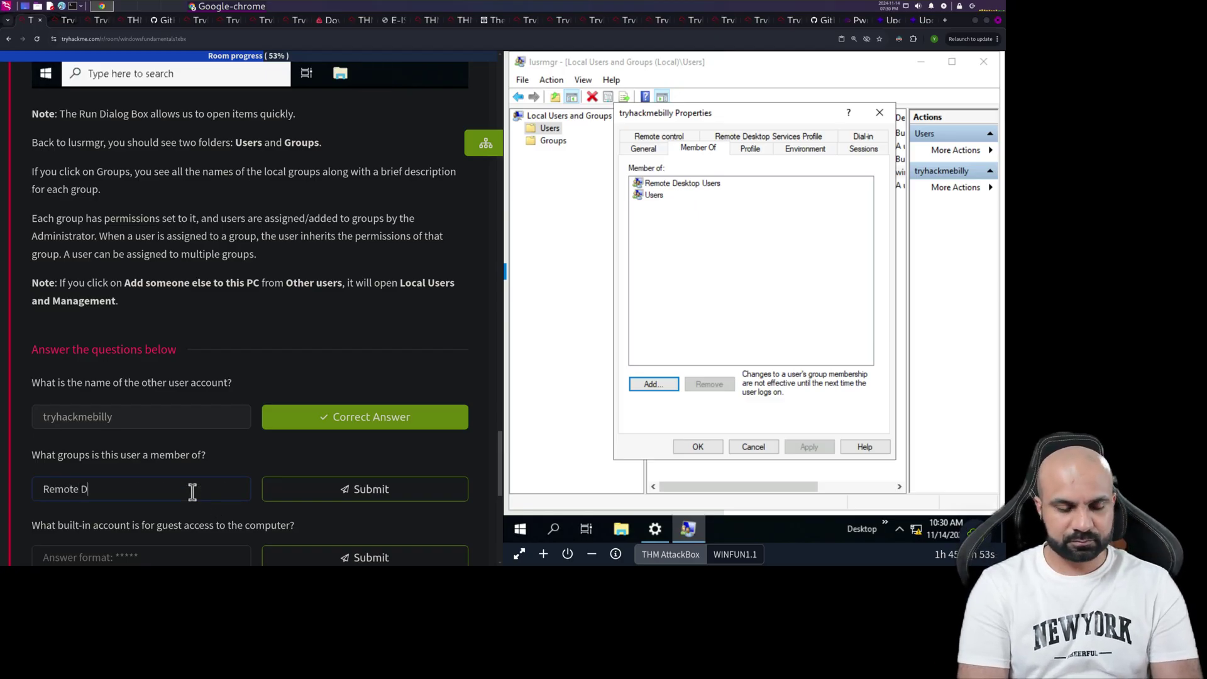
type("esktop Use")
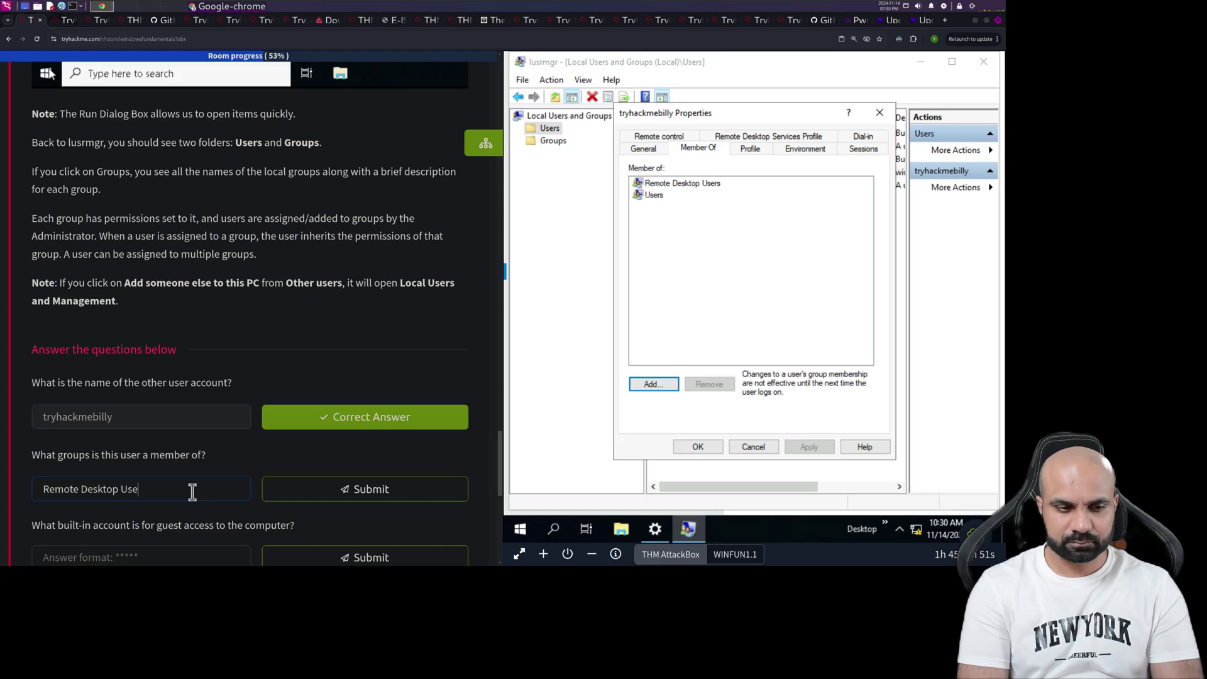
type("rs, ")
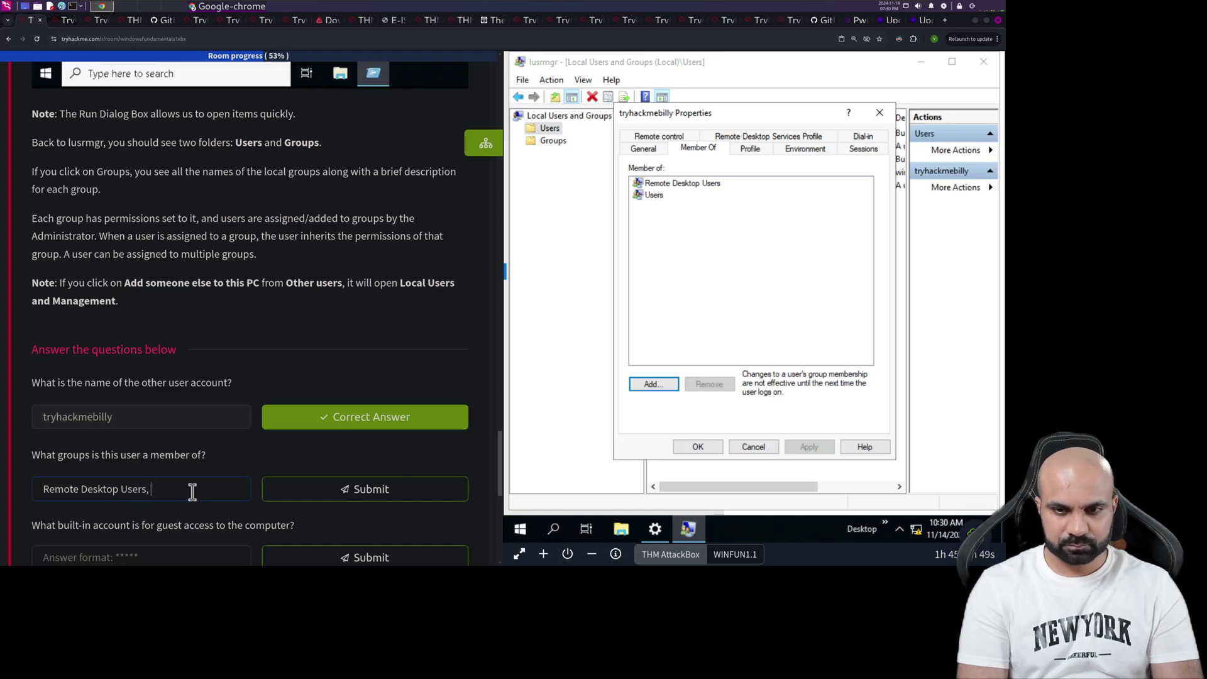
type("Users")
key("Return")
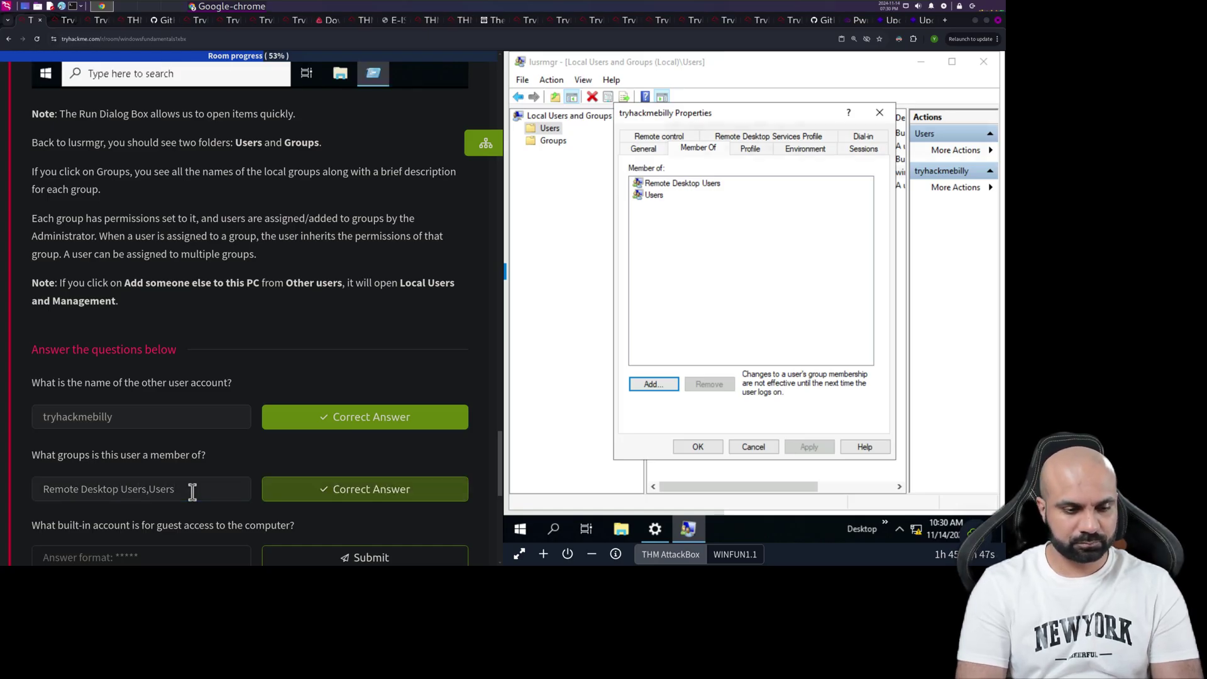
scroll(194, 443, "down", 2)
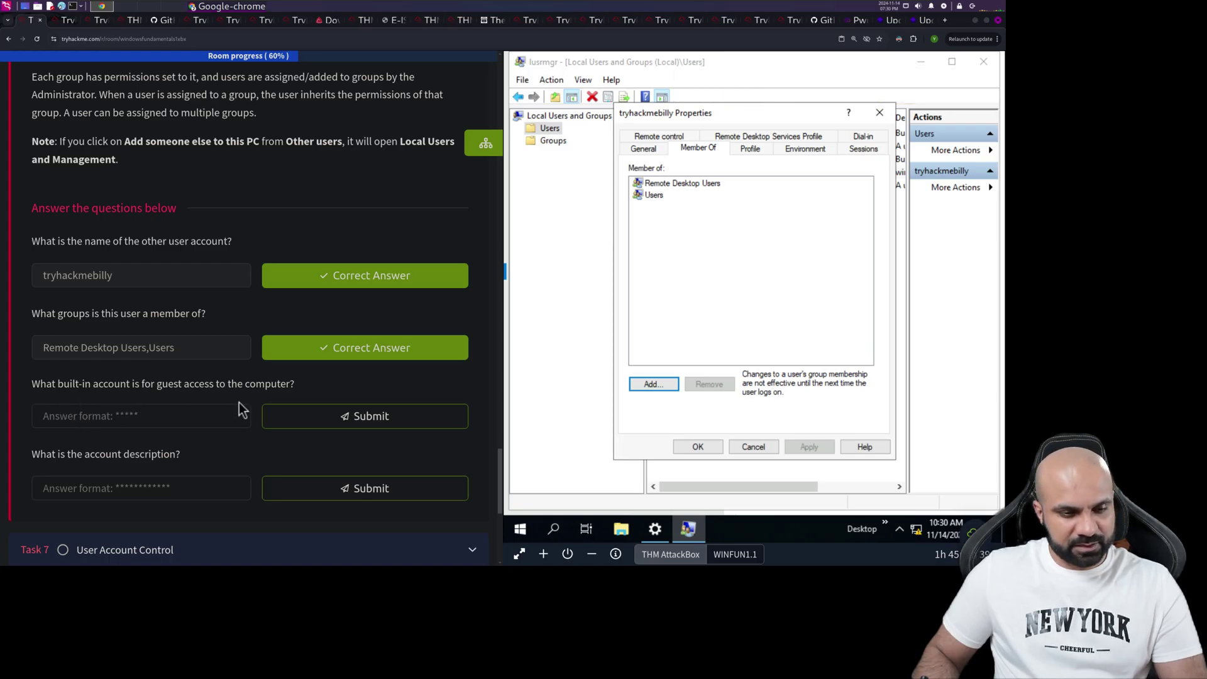
- Answer the guest-access account question, replacing the wrong 'public' with 'guest'
left_click(211, 417)
type("pub")
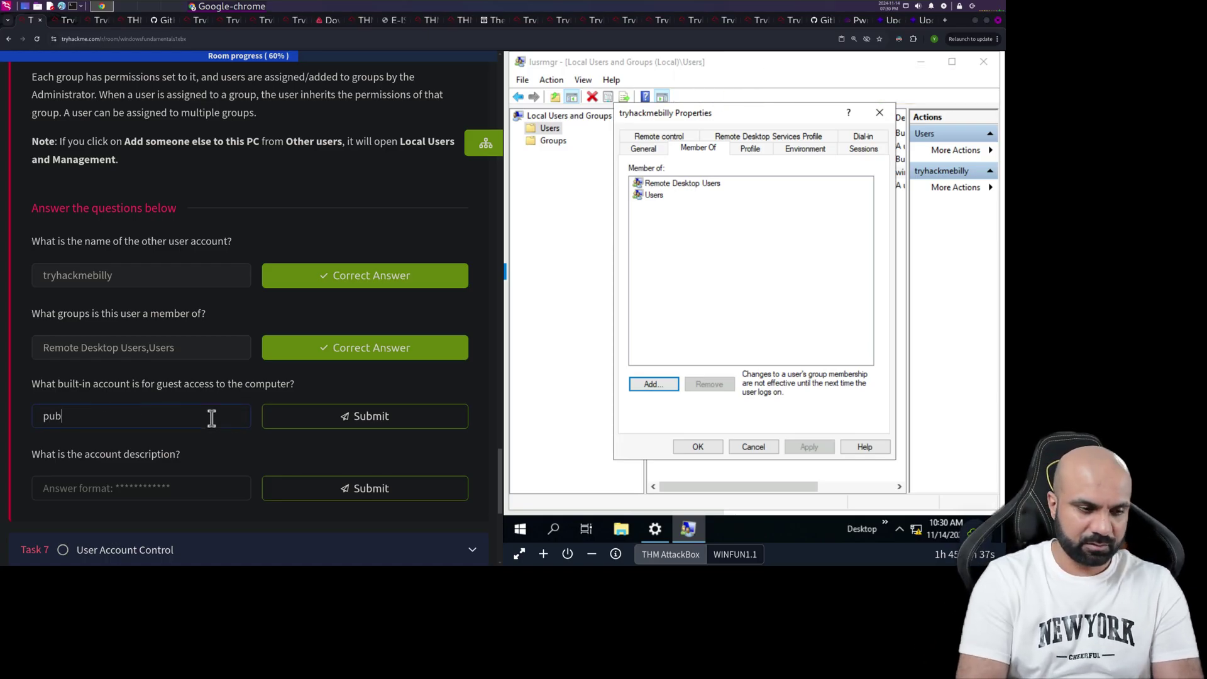
type("lic")
key("Return")
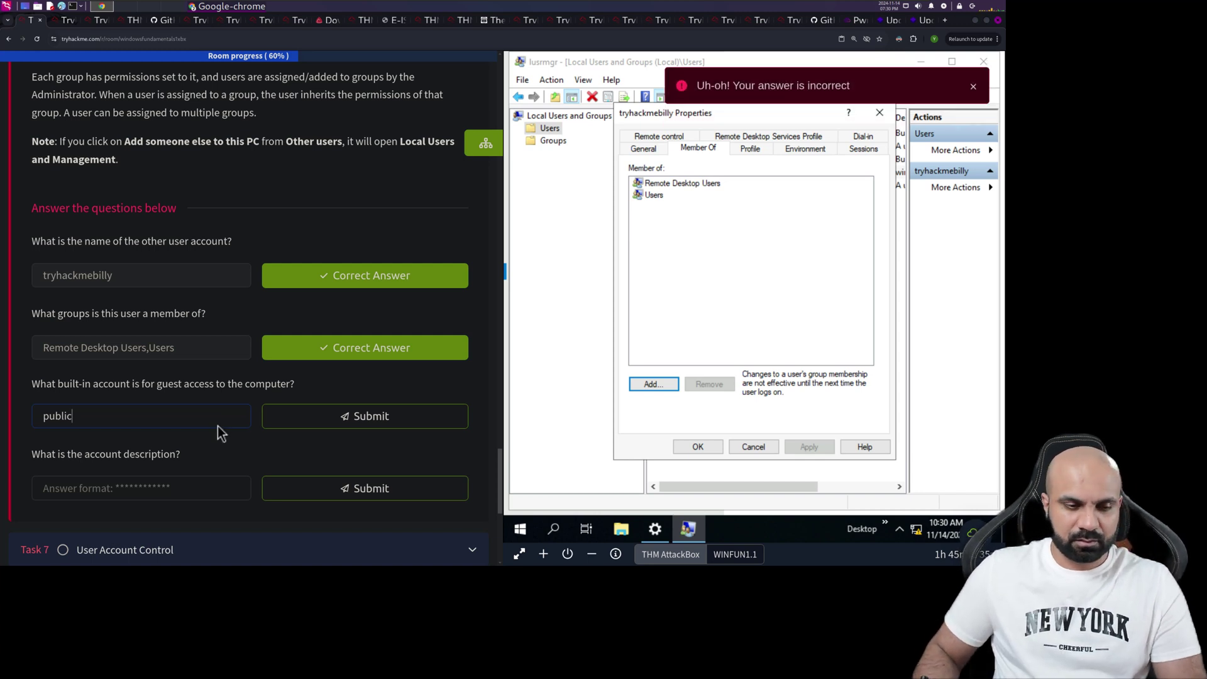
left_click_drag(201, 419, 3, 387)
key("BackSpace")
type("guest")
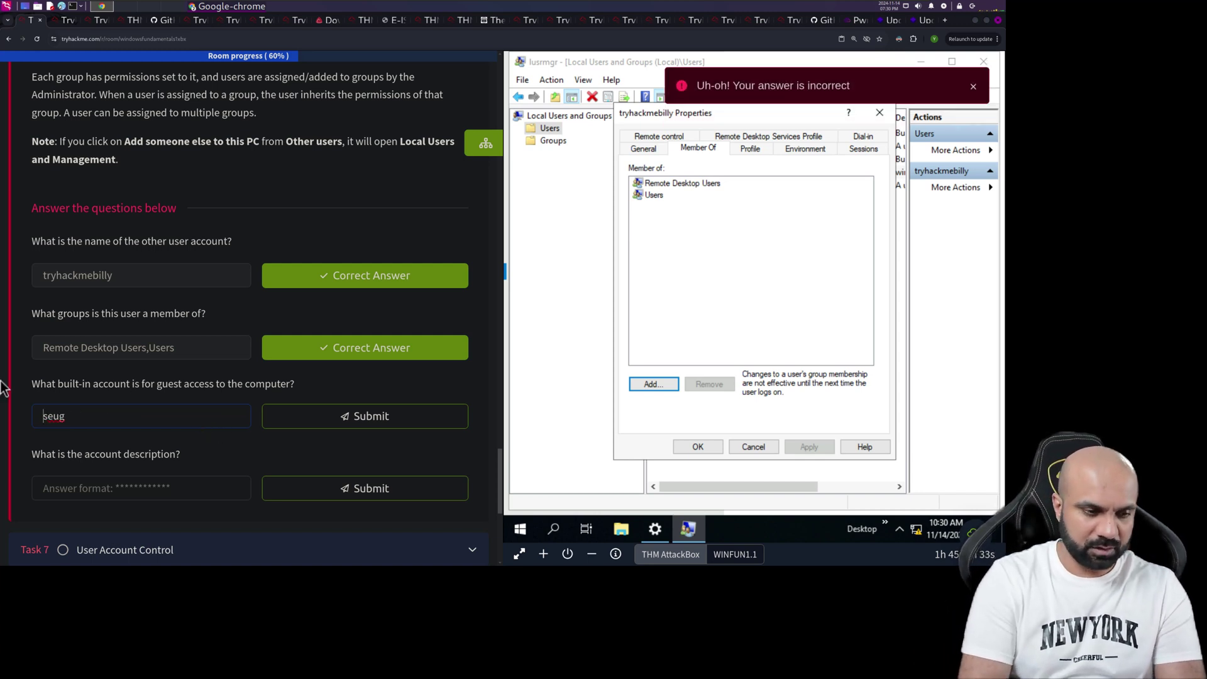
key("Return")
key("Delete")
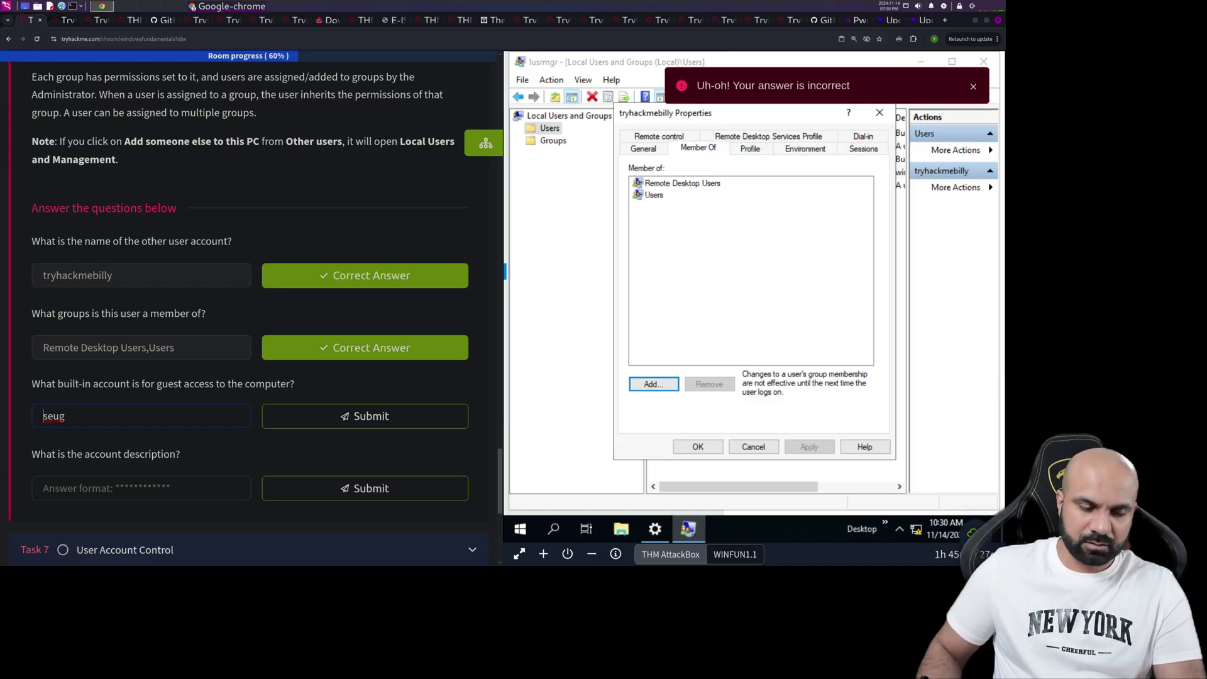
double_click(61, 415)
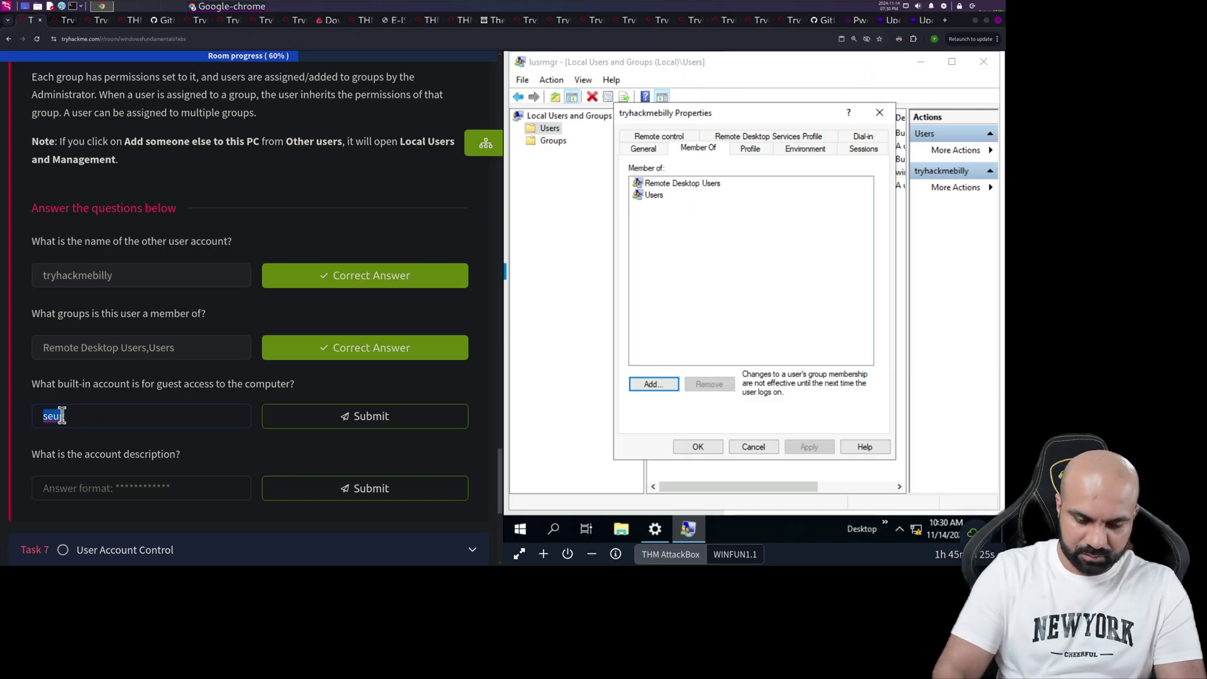
type("guest")
key("Return")
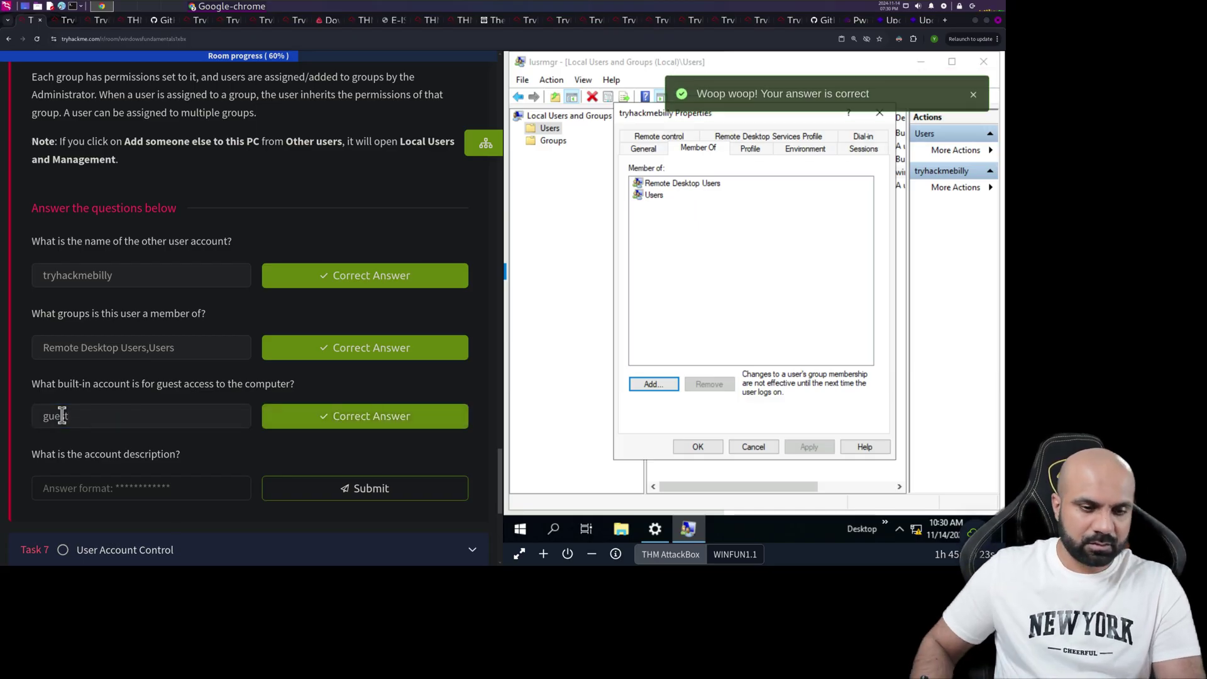
- Look up the account description in lusrmgr and submit it as the Task 6 answer
left_click(748, 448)
left_click(678, 162)
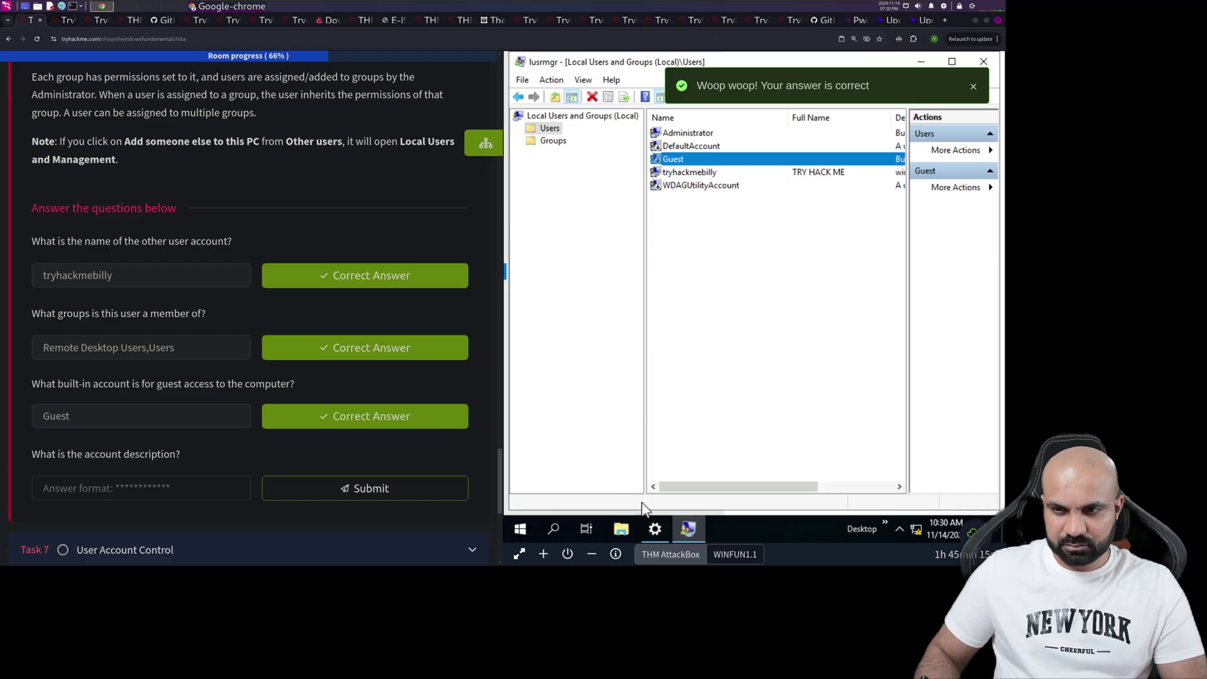
left_click_drag(684, 488, 846, 482)
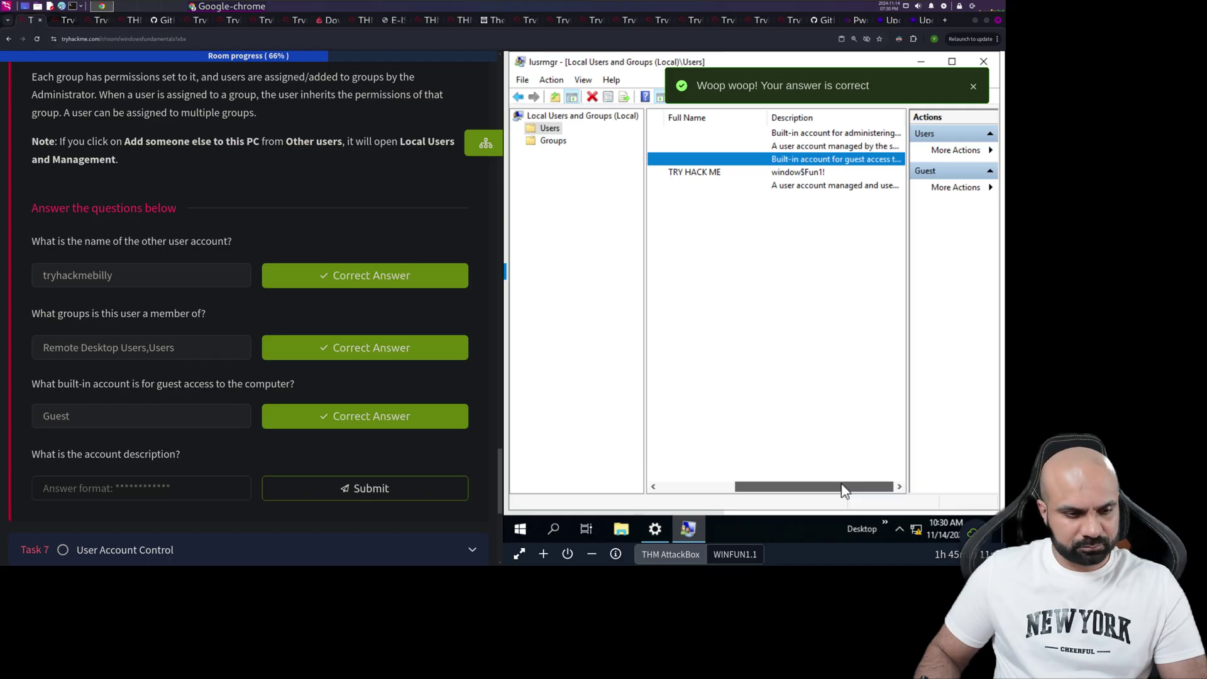
left_click_drag(845, 491, 727, 417)
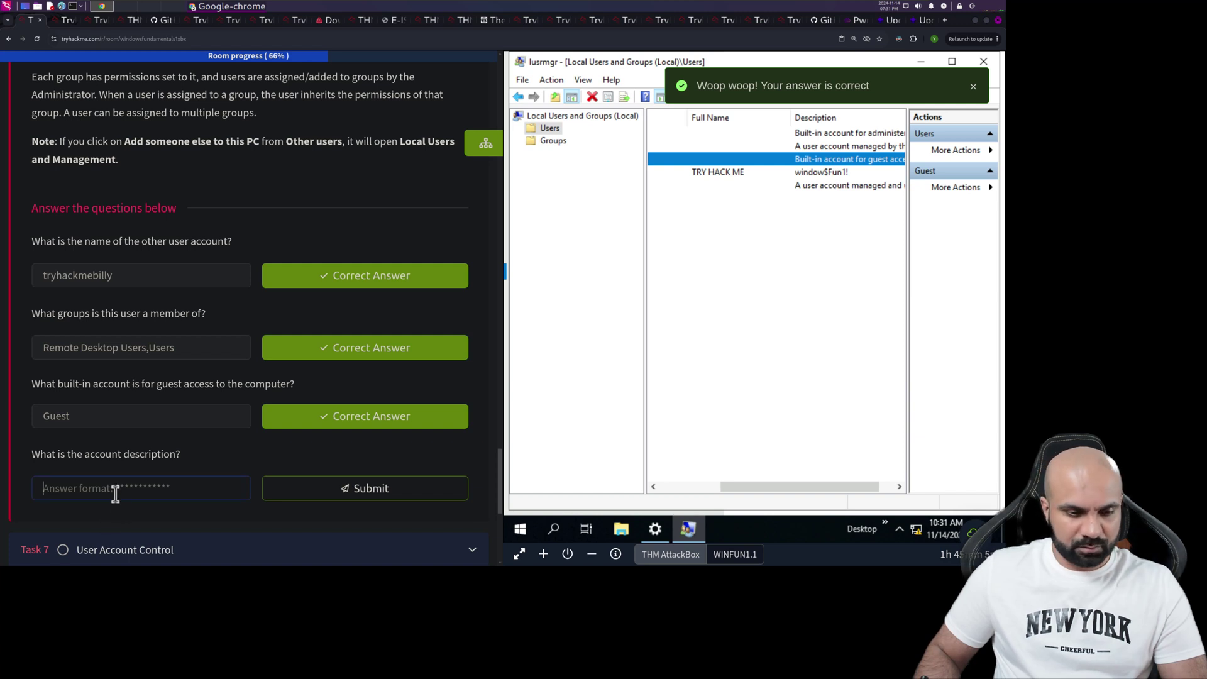
type("window")
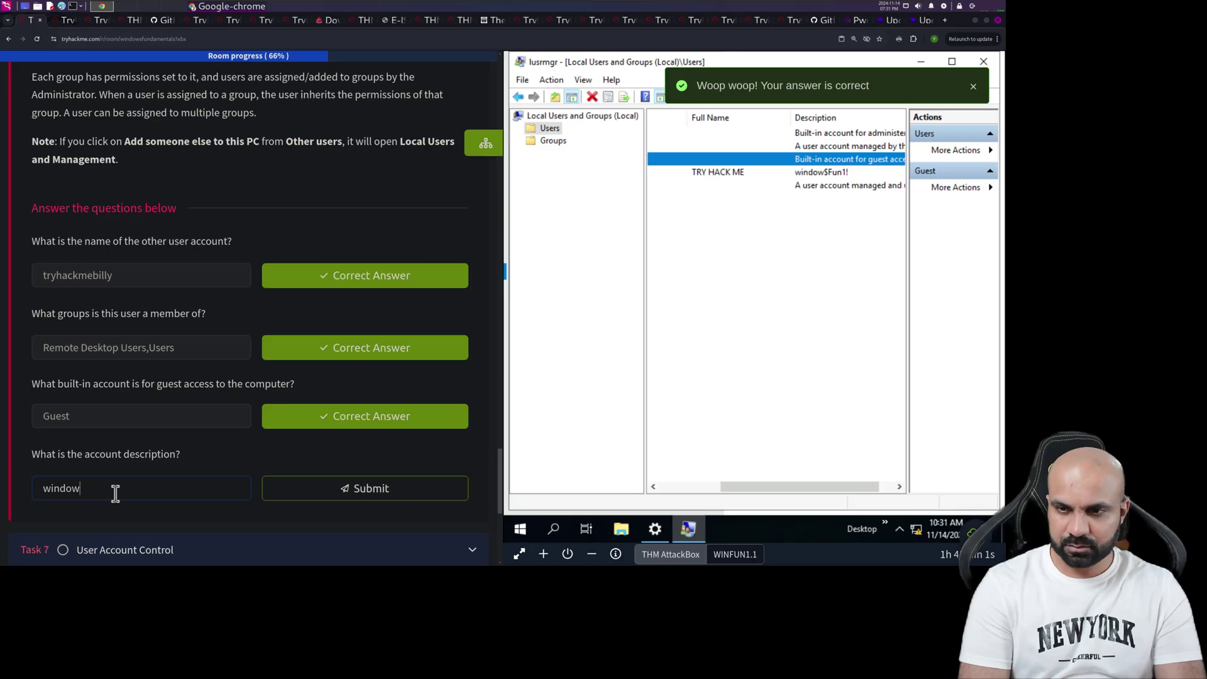
type("$")
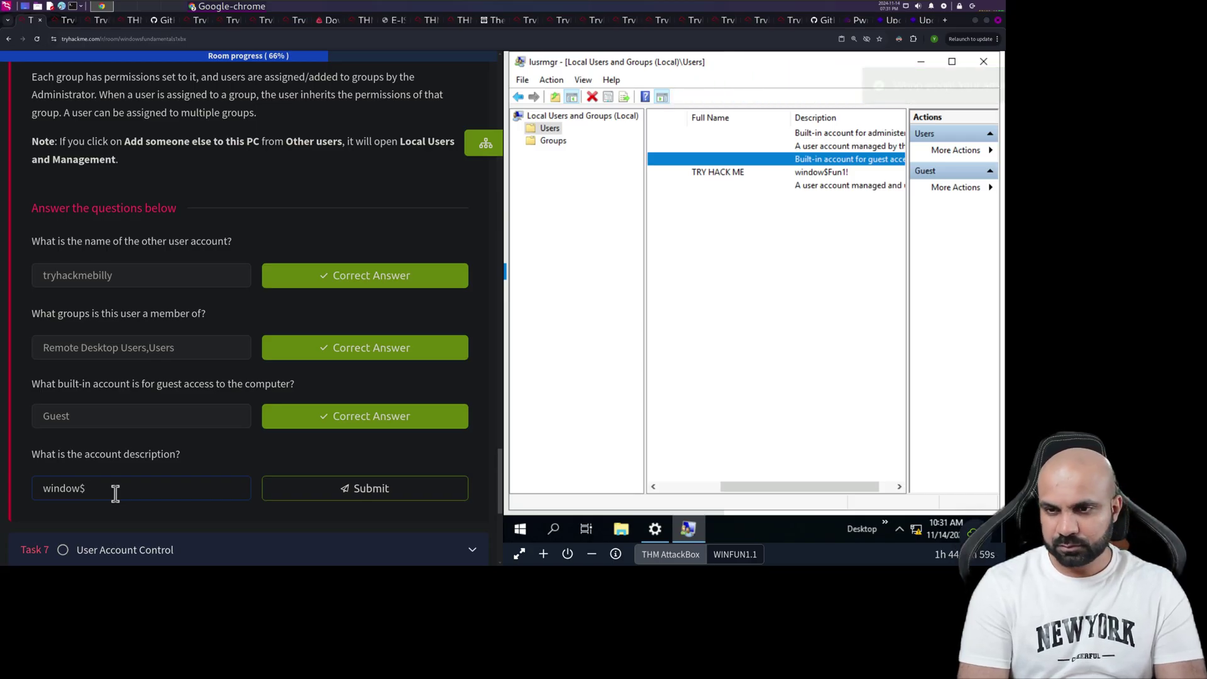
type("Fun1!")
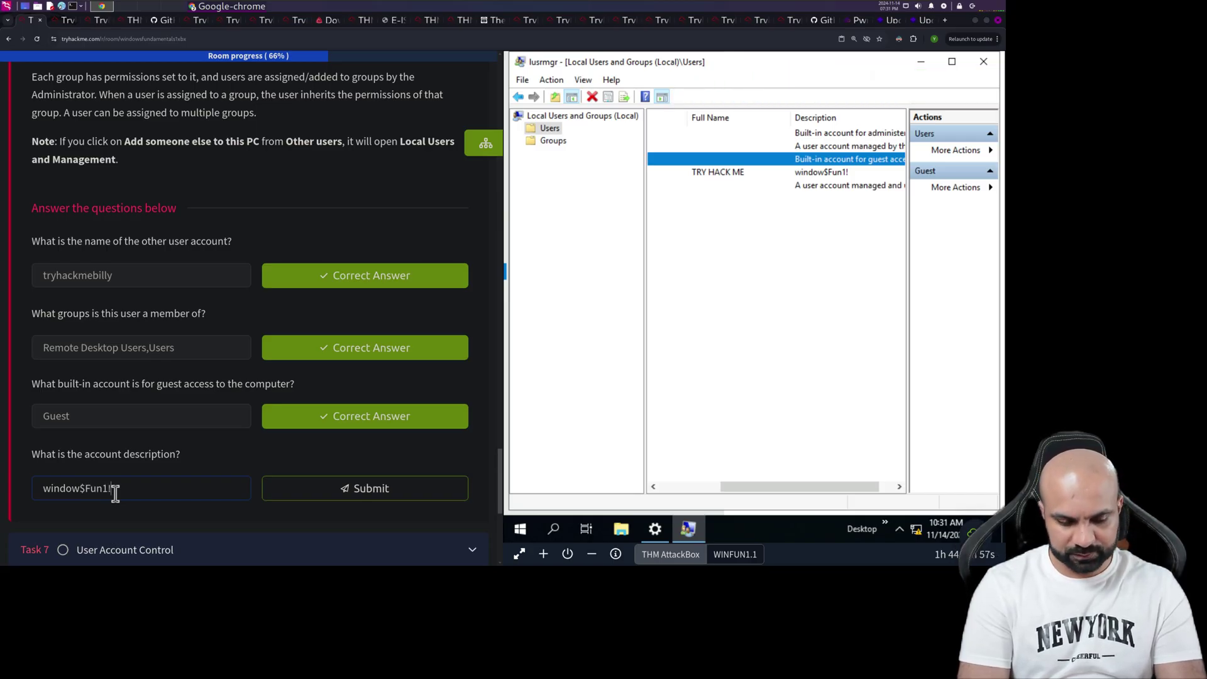
left_click(418, 500)
scroll(395, 380, "down", 5)
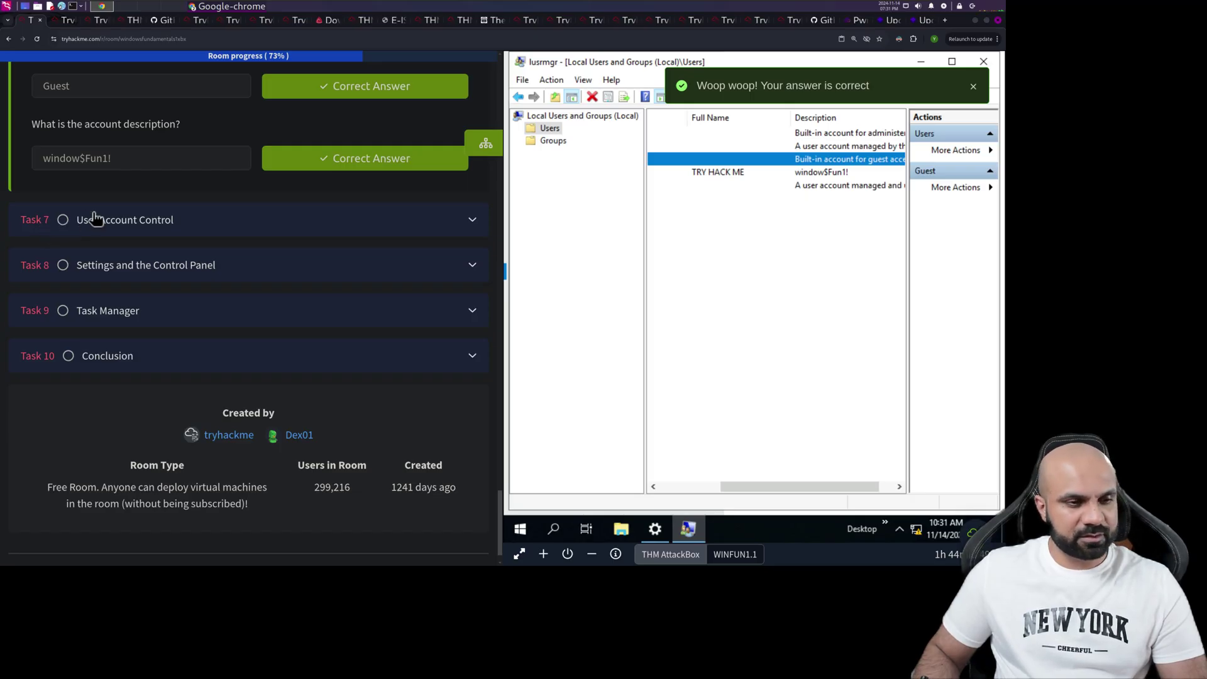
- Expand Task 7, User Account Control, and scroll through its UAC explanation
left_click(69, 231)
scroll(273, 351, "up", 15)
scroll(280, 363, "up", 10)
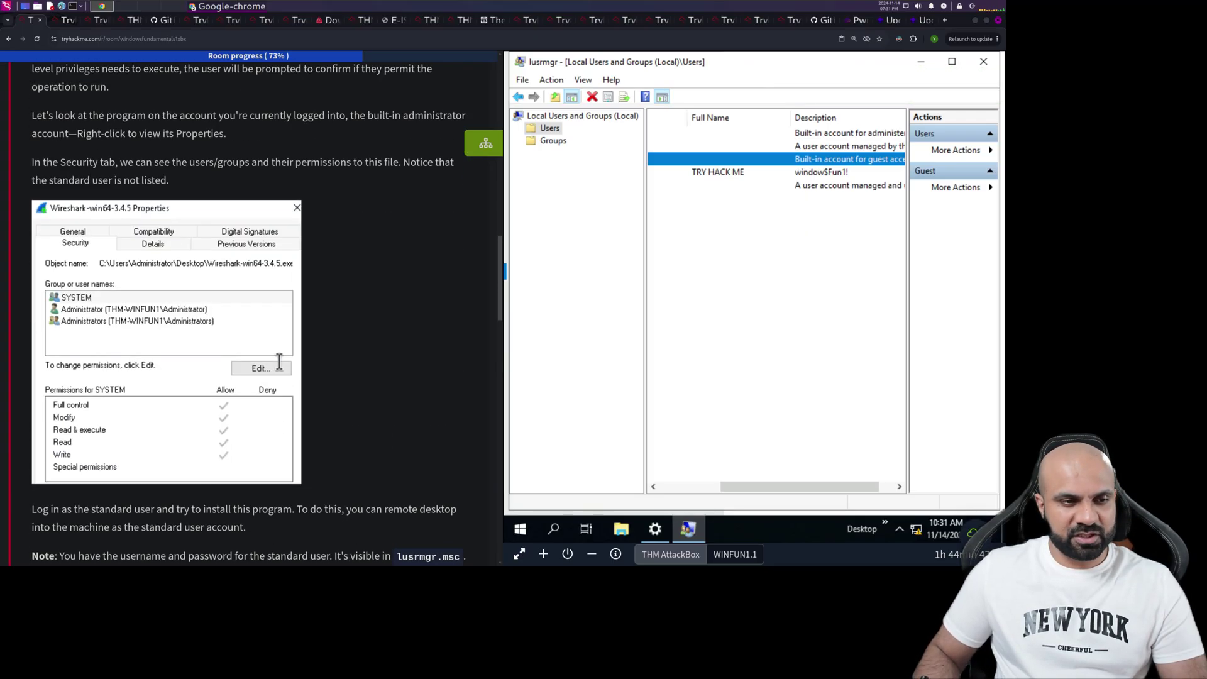
scroll(281, 368, "down", 4)
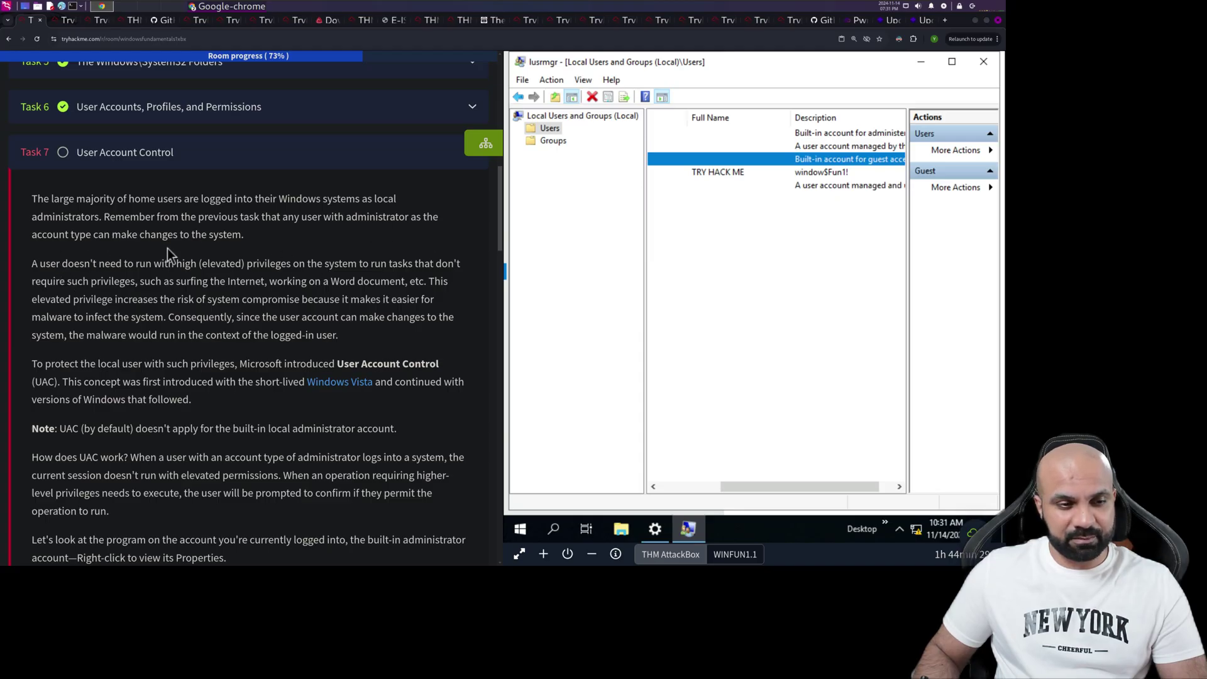
scroll(216, 246, "down", 1)
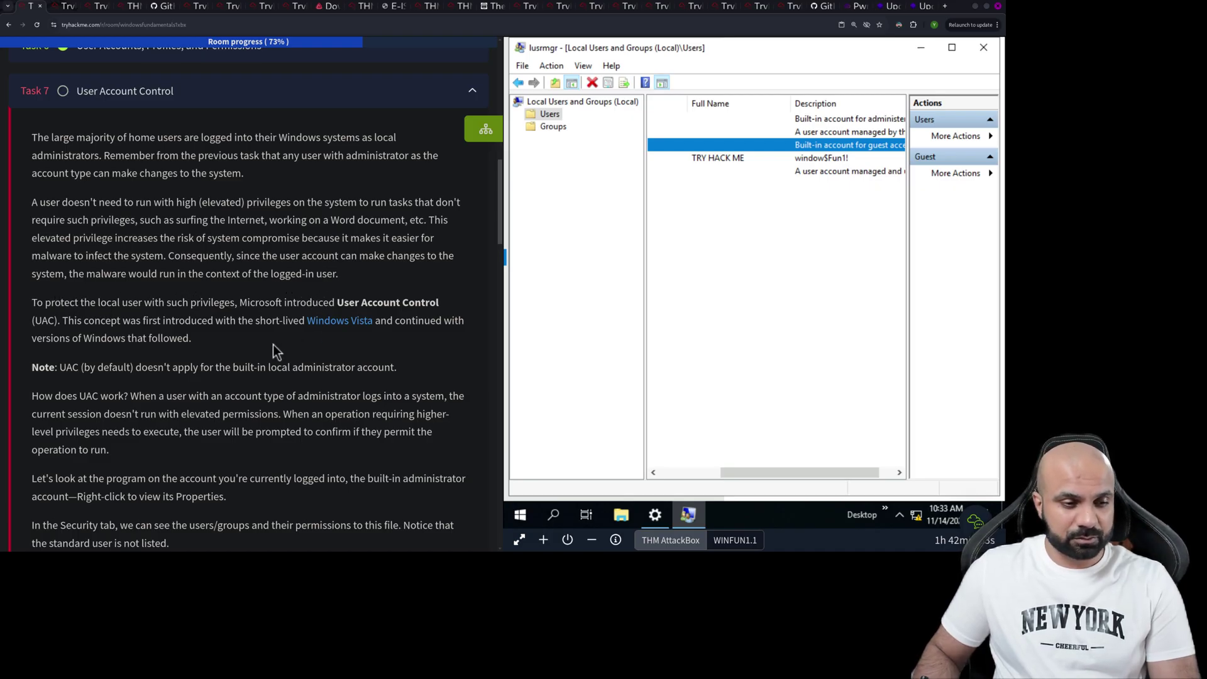
scroll(273, 344, "down", 3)
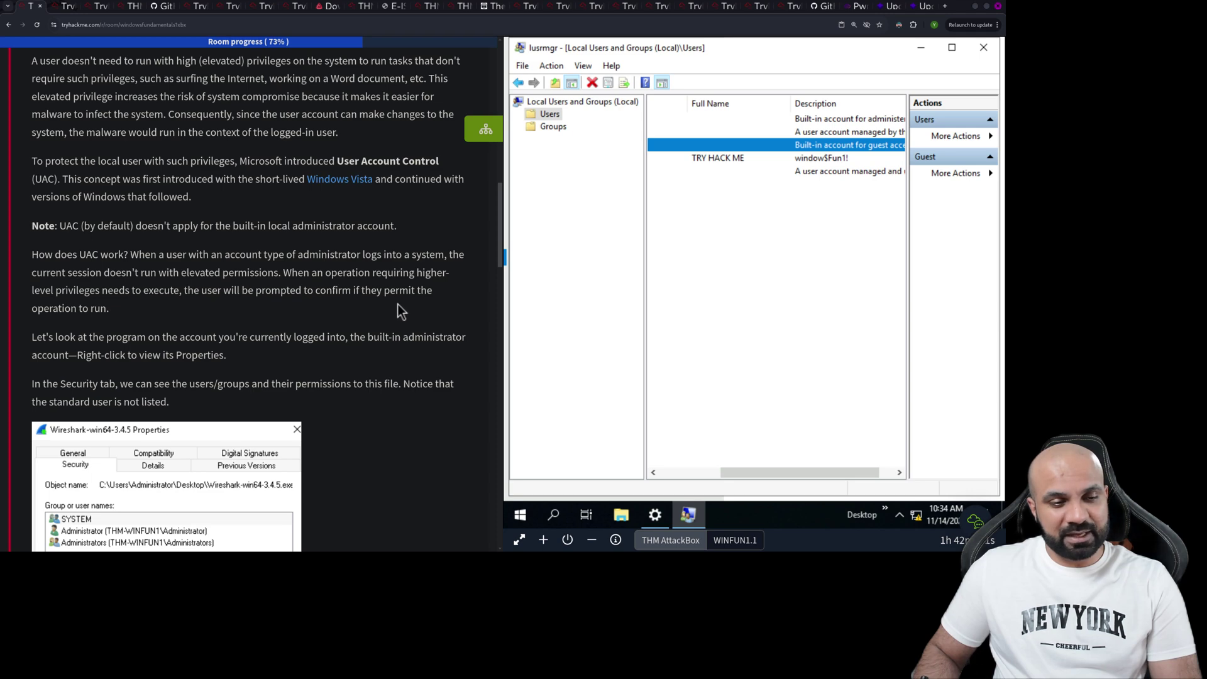
scroll(96, 325, "down", 2)
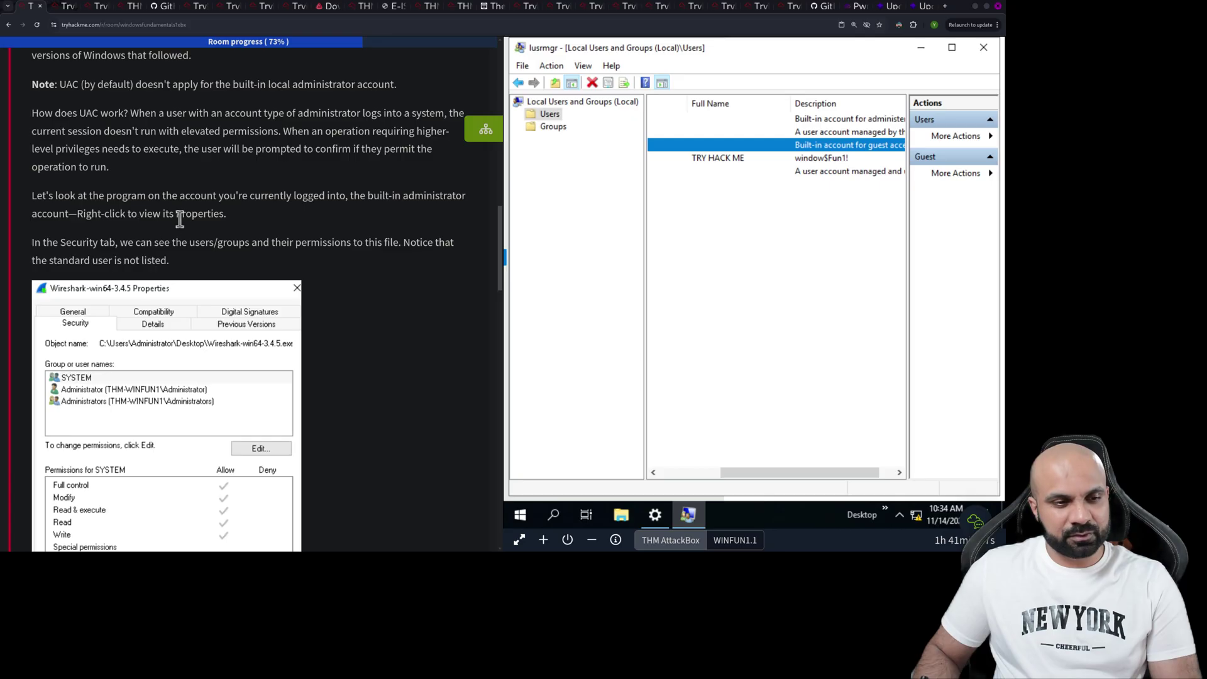
- Inspect the Administrator account's properties, close them unchanged, and minimize lusrmgr
left_click(552, 117)
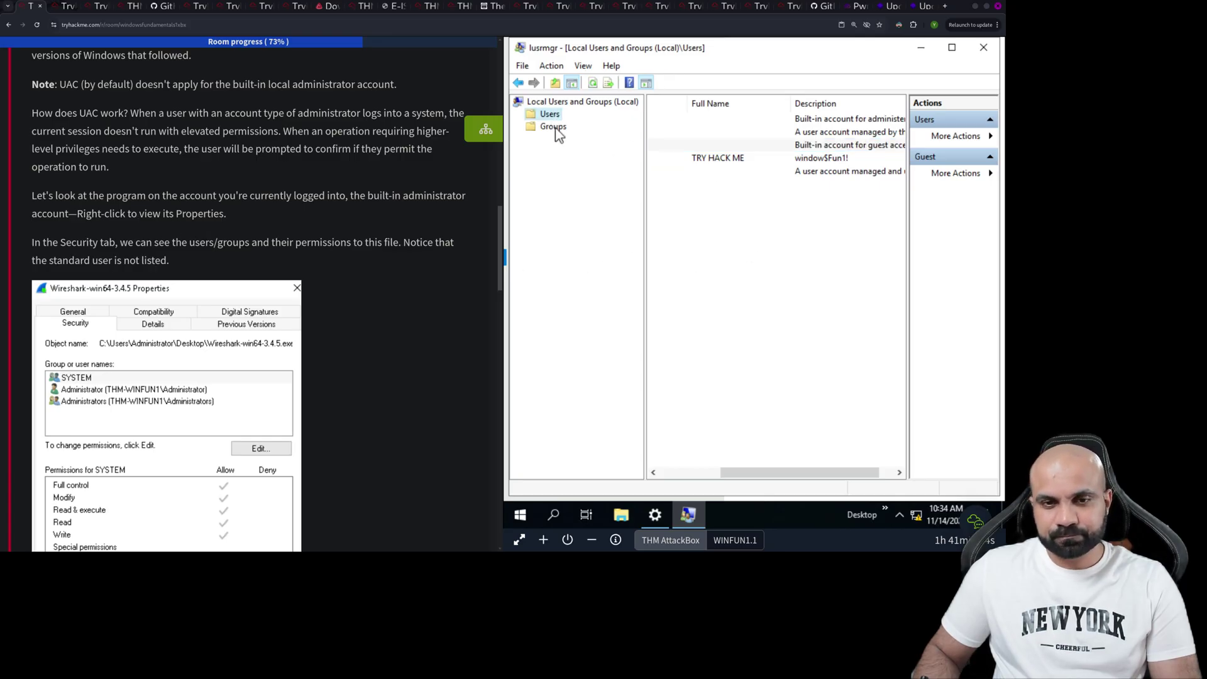
left_click(672, 473)
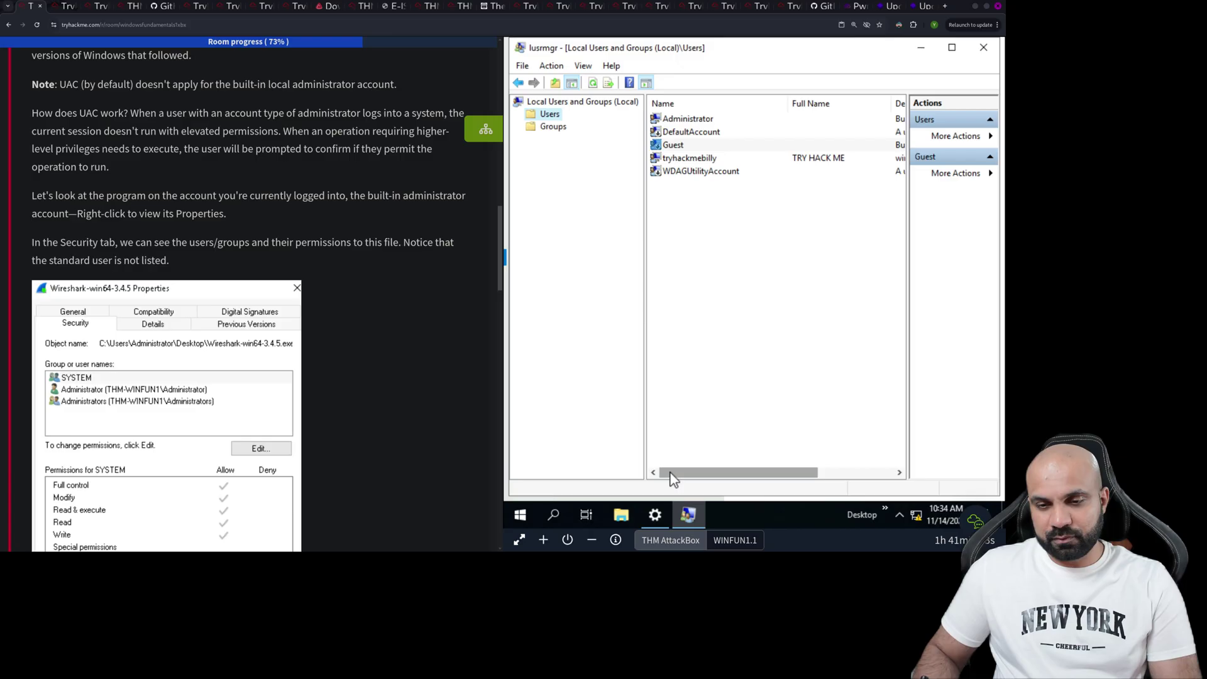
right_click(693, 120)
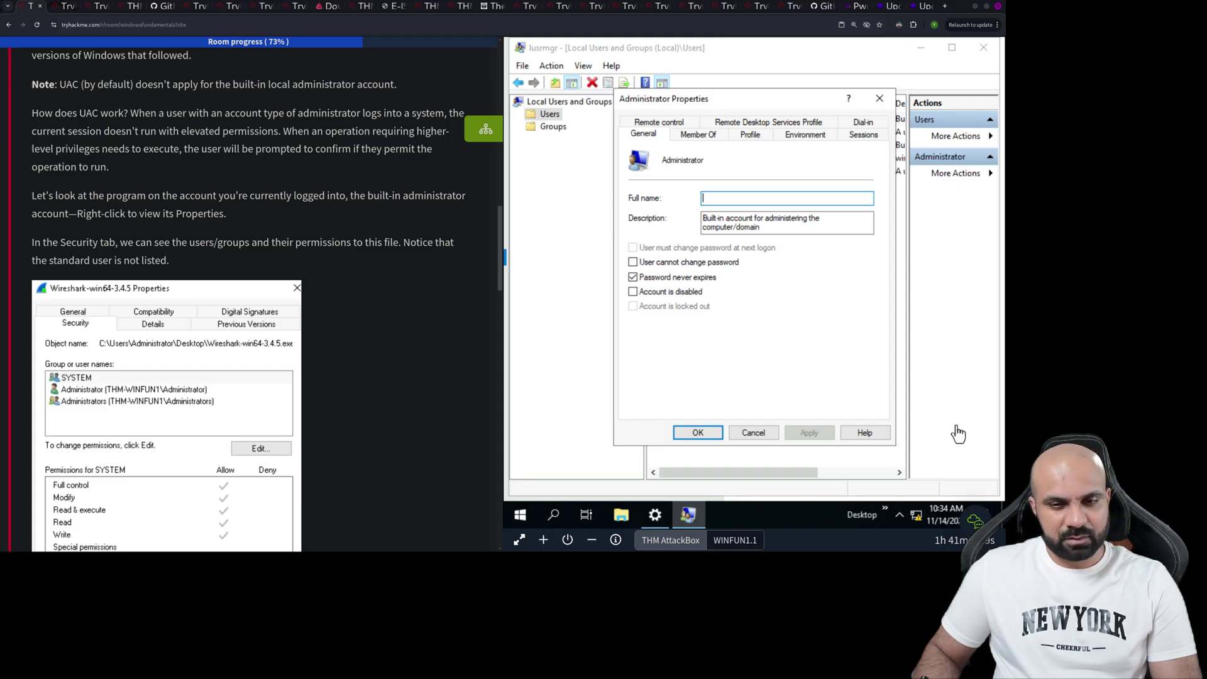
left_click(699, 432)
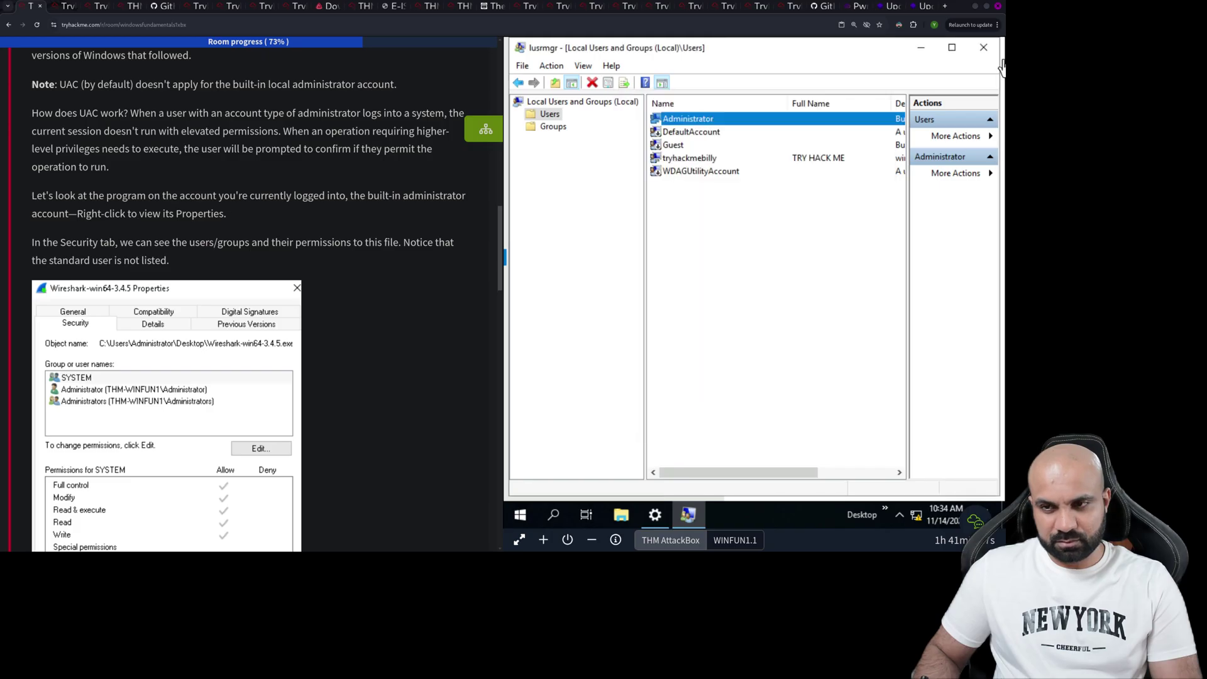
left_click(927, 49)
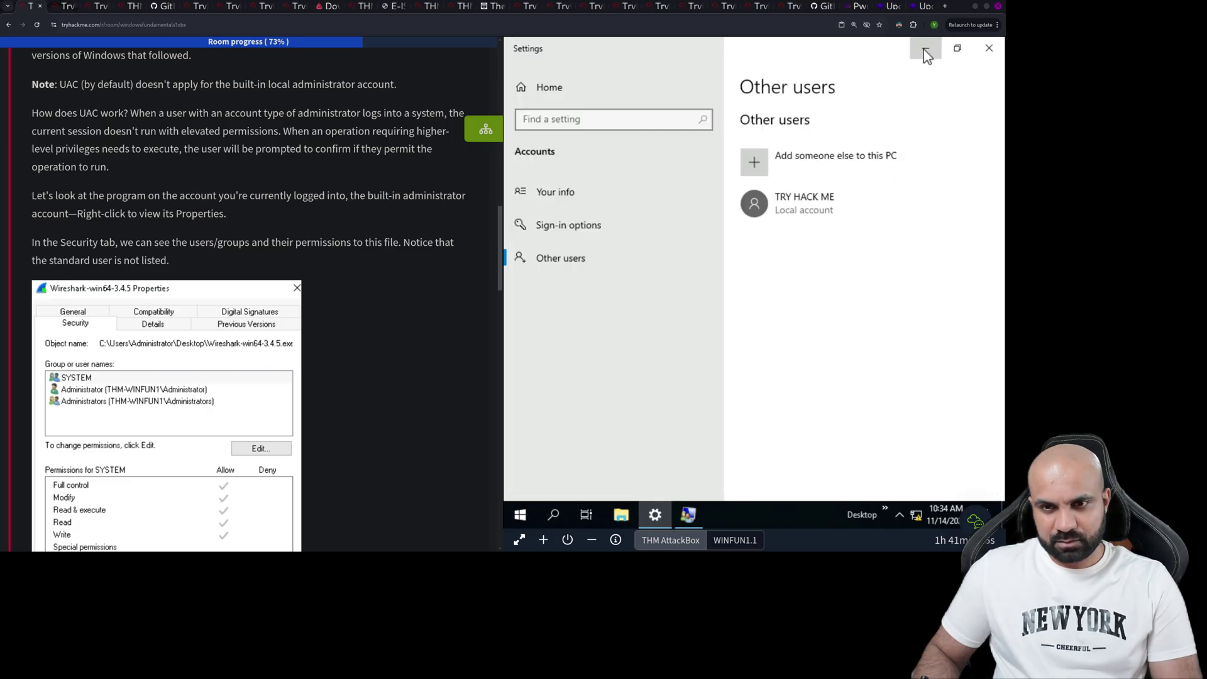
- Show the Security permissions of the Google Chrome desktop shortcut's properties
left_click(927, 48)
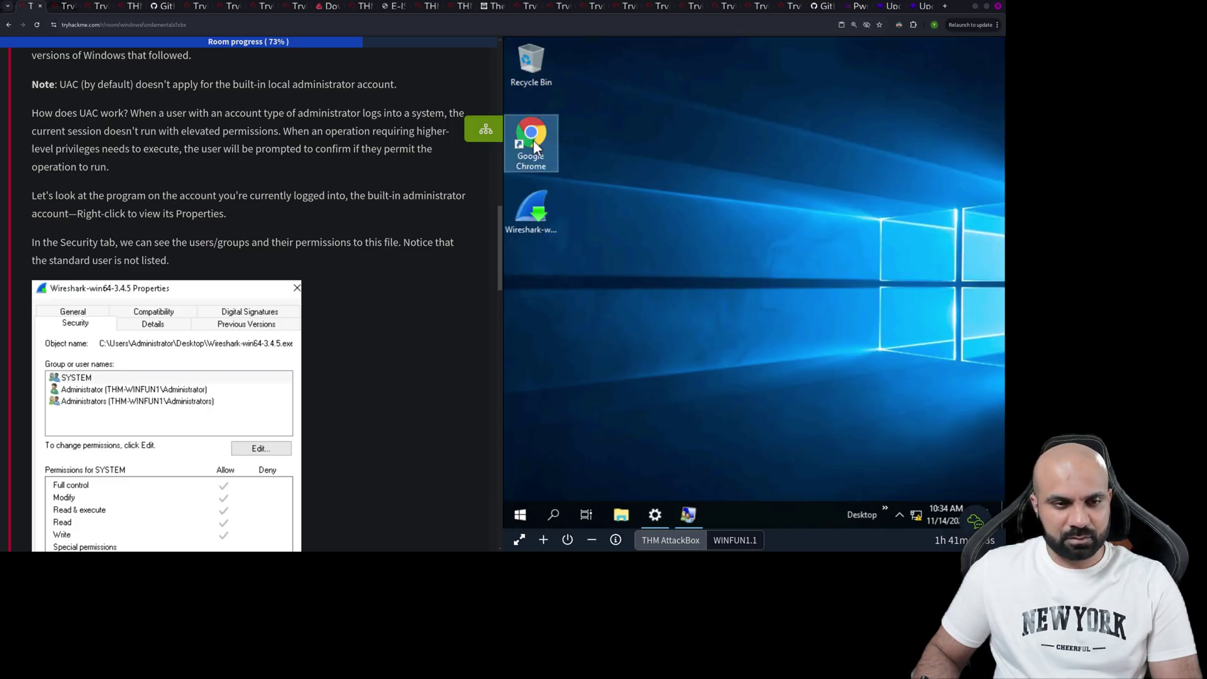
right_click(533, 144)
left_click(566, 375)
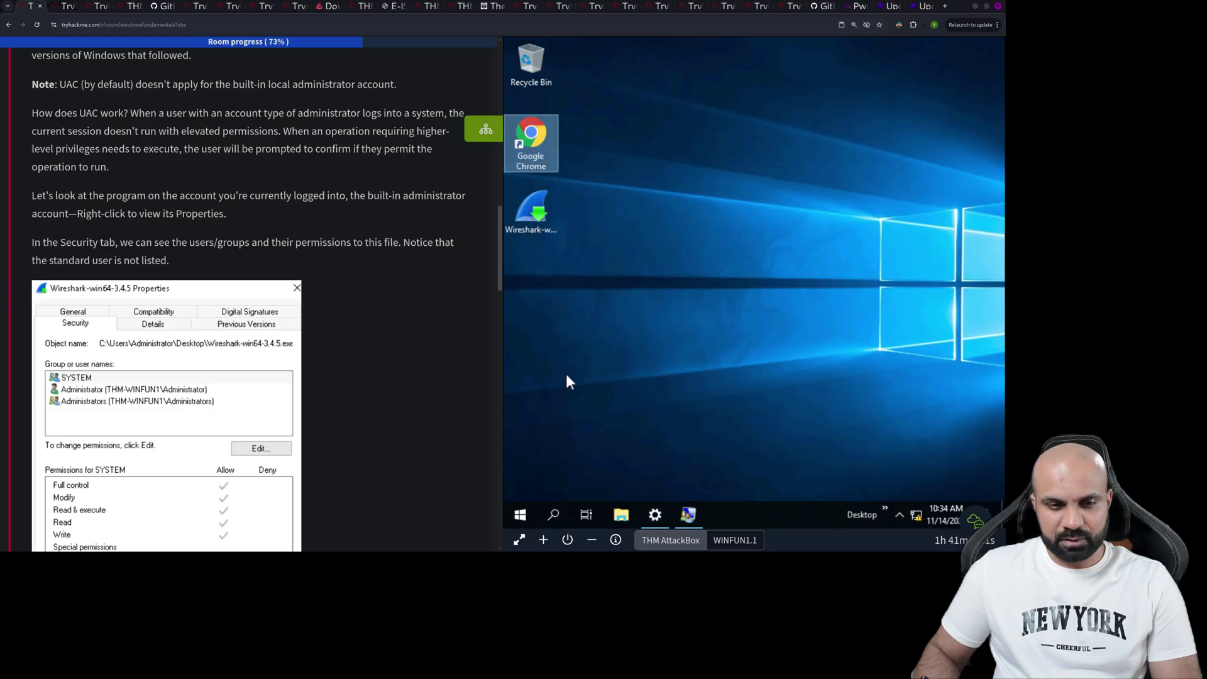
left_click(577, 176)
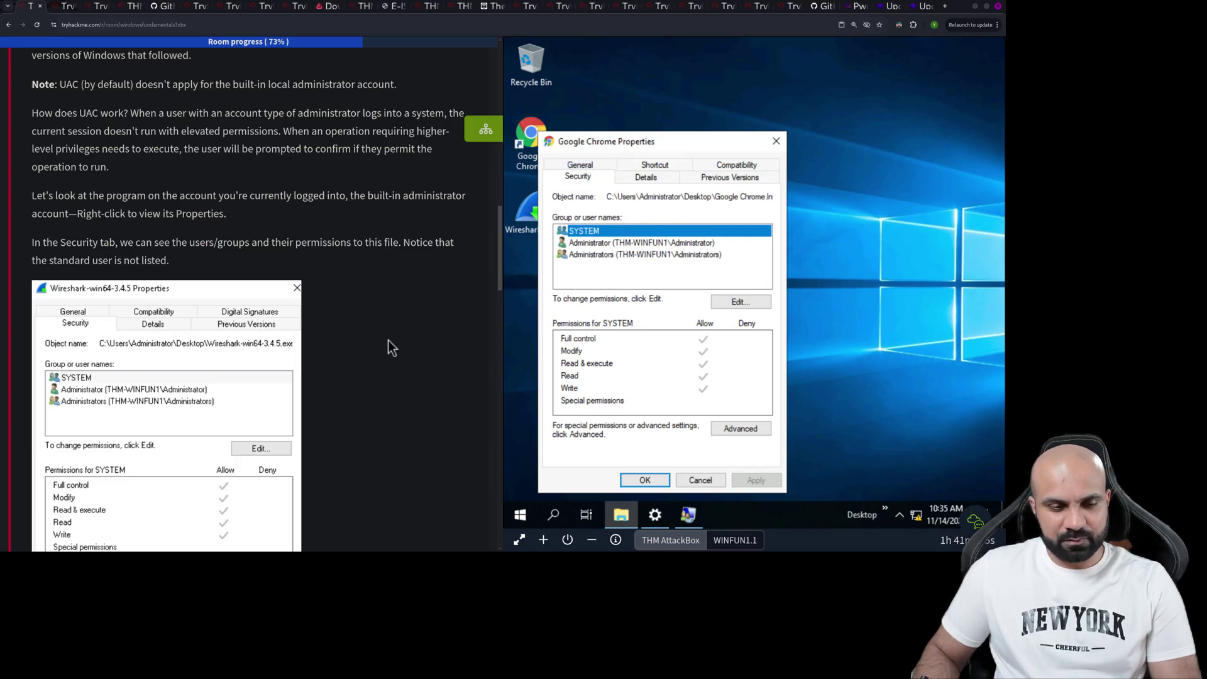
scroll(118, 298, "down", 3)
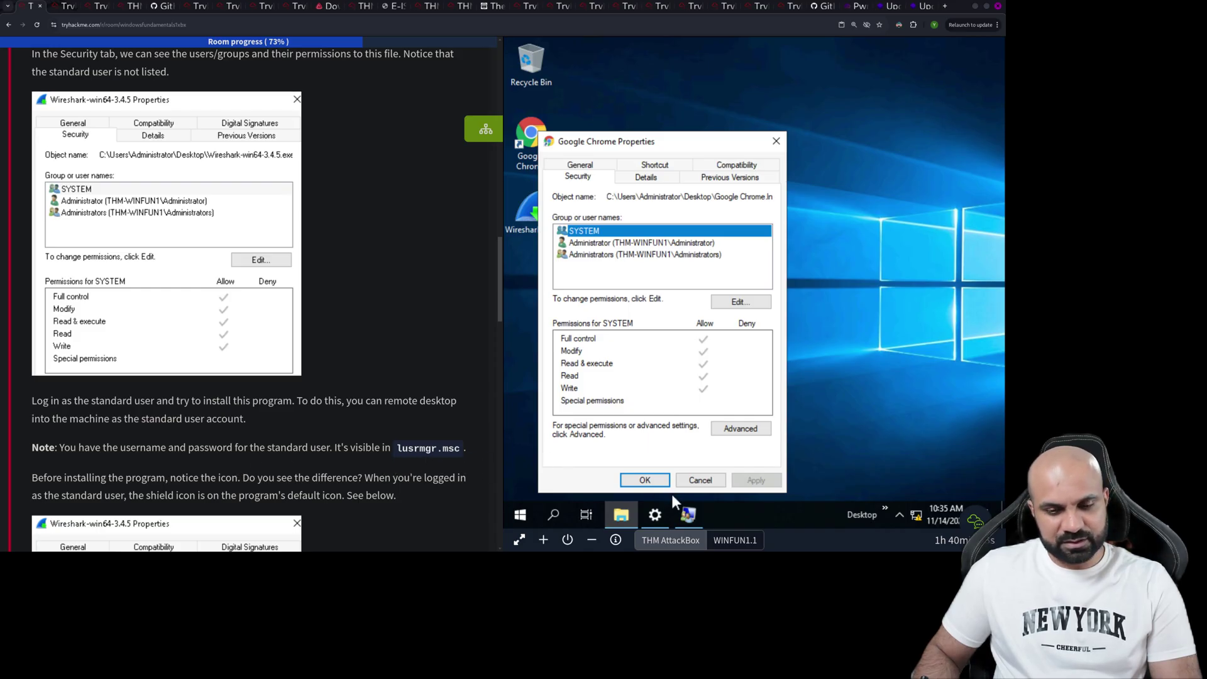
- Bring lusrmgr forward and open the other user account's properties
left_click(693, 519)
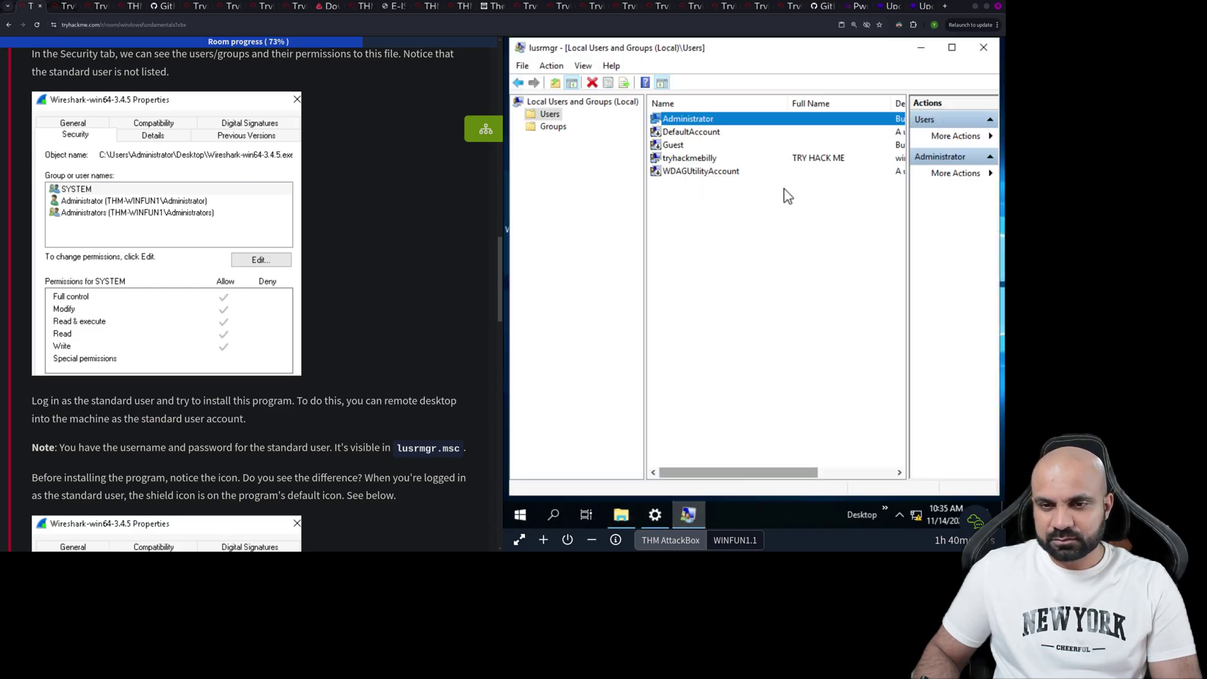
left_click(748, 159)
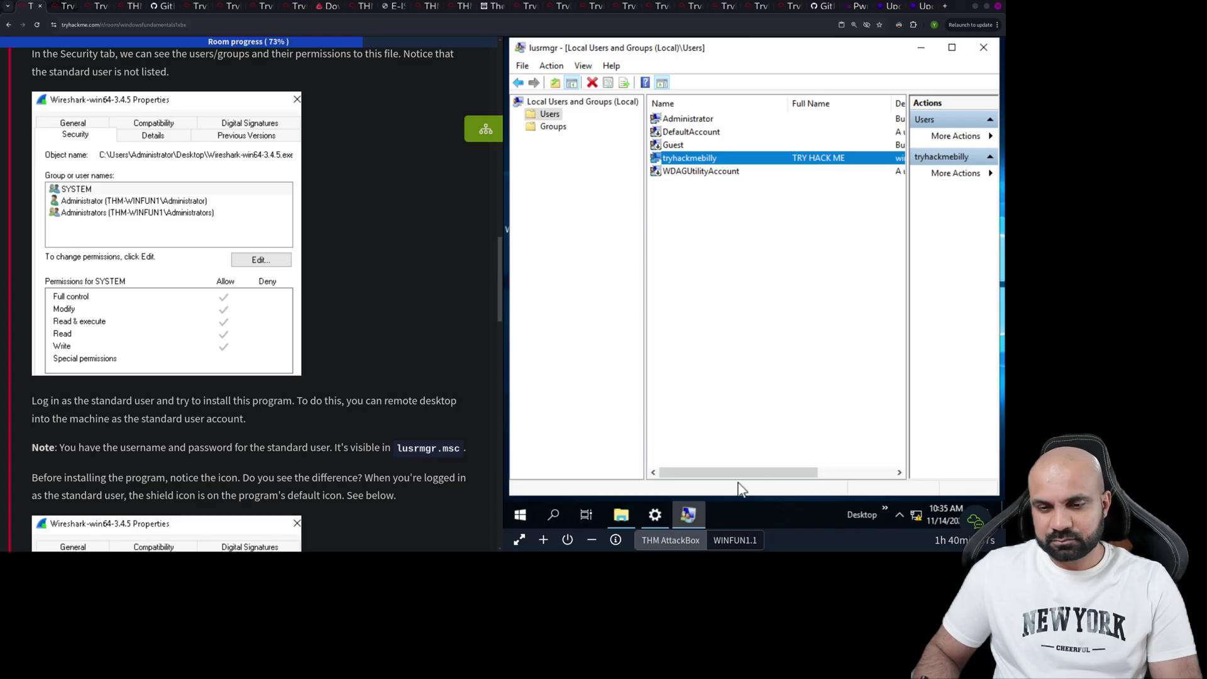
left_click(898, 473)
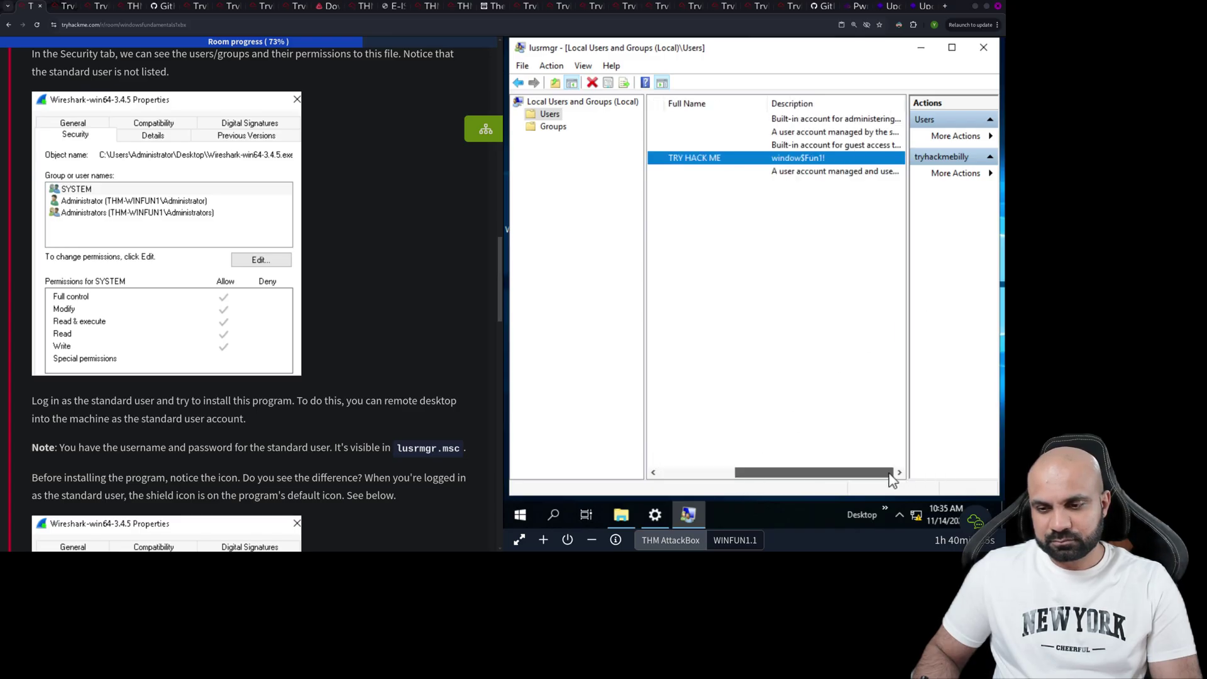
double_click(796, 157)
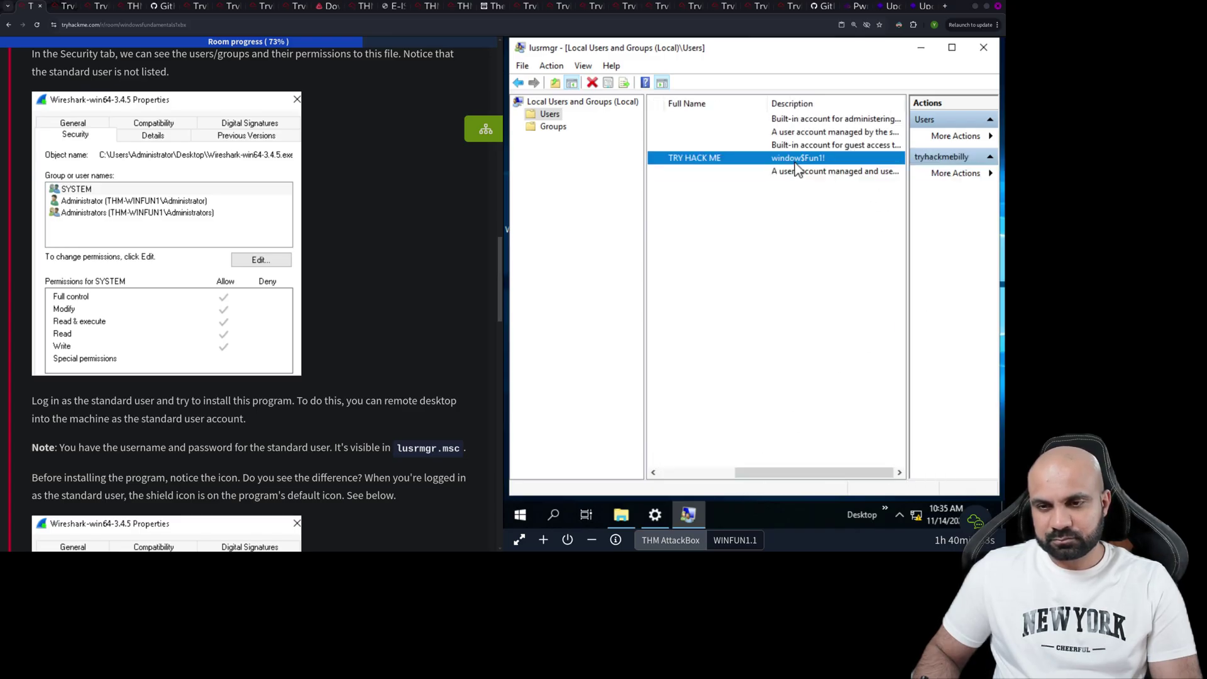
- Copy the account's Description value and close its Properties with OK
left_click(761, 218)
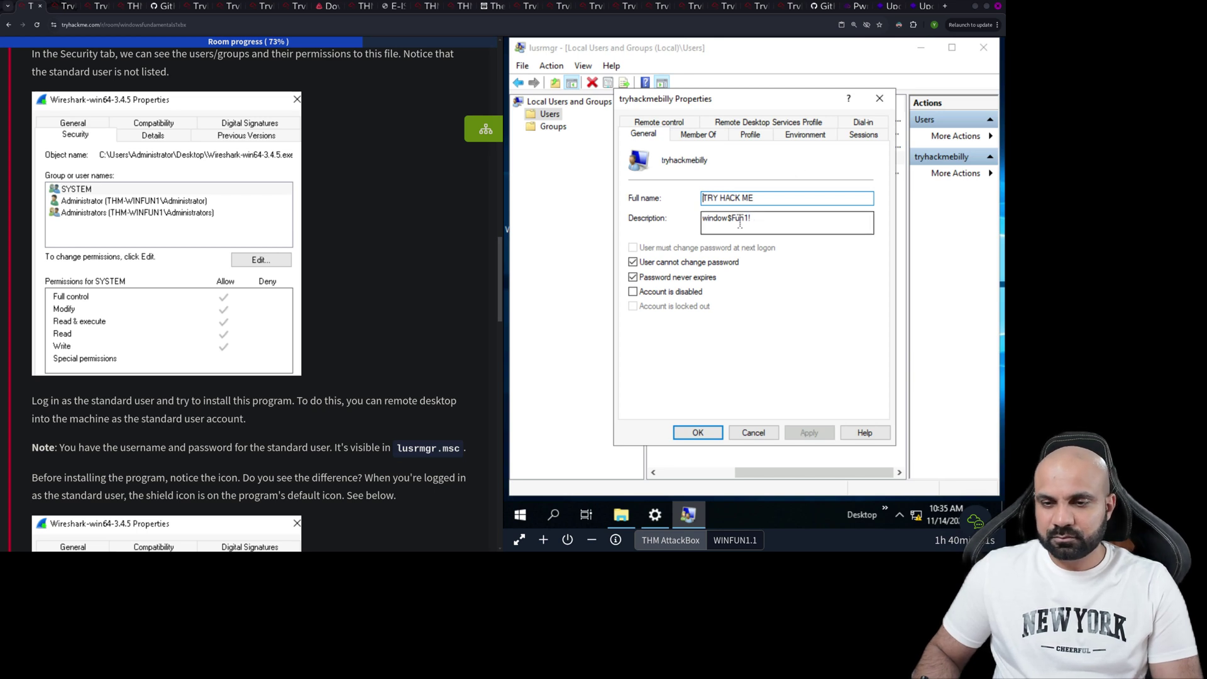
left_click_drag(755, 218, 694, 218)
right_click(717, 218)
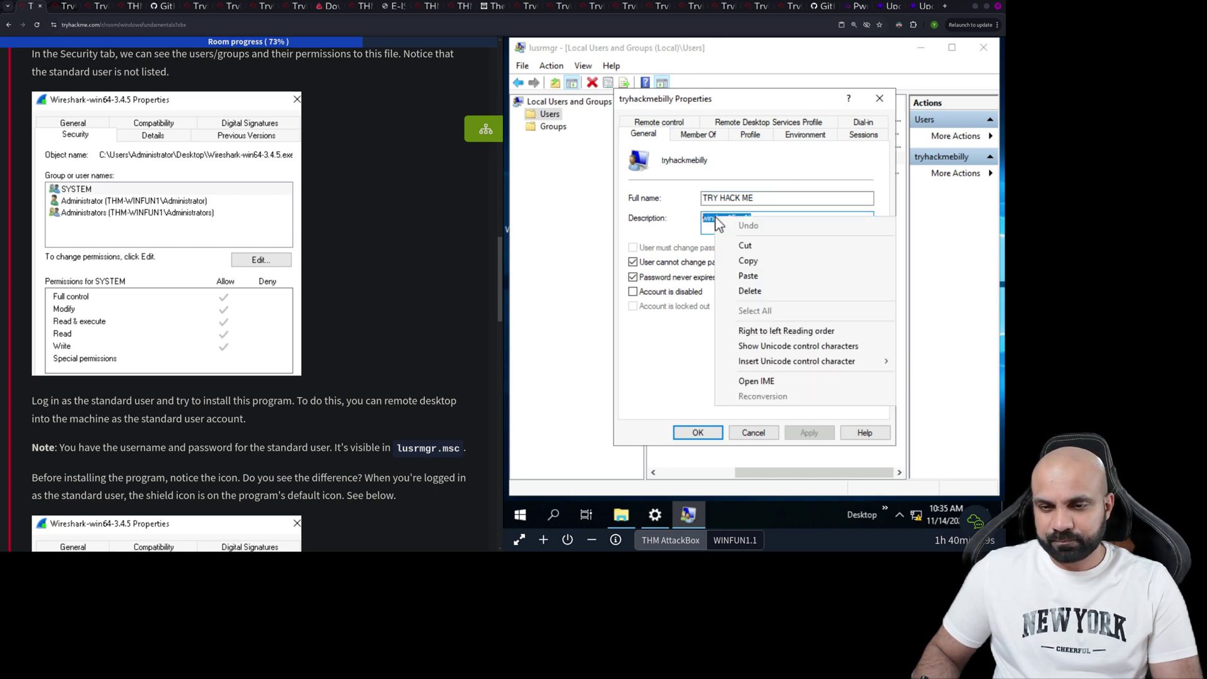
left_click(748, 261)
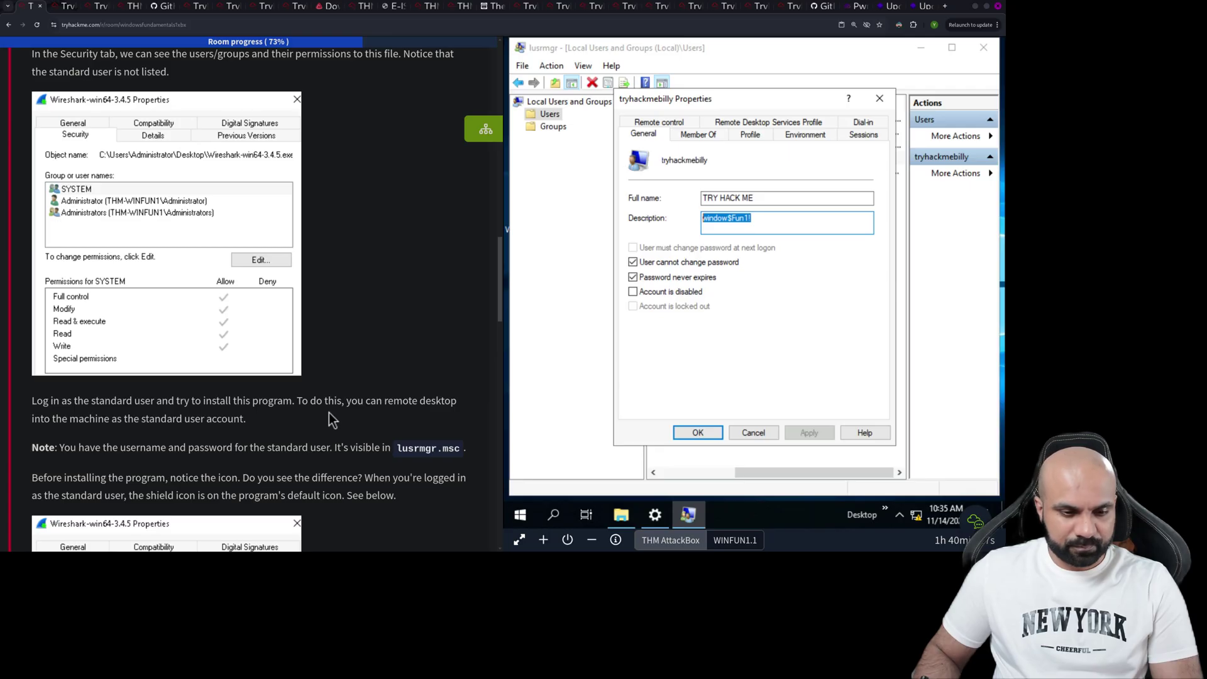
scroll(170, 470, "down", 2)
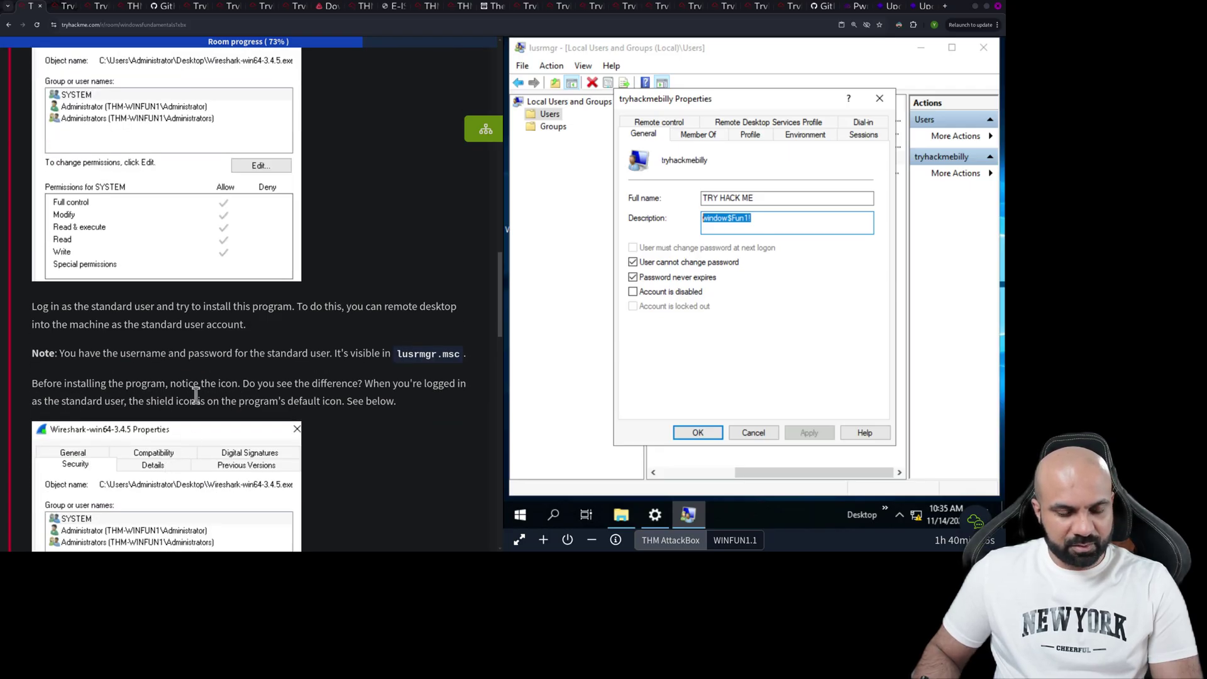
scroll(243, 401, "down", 2)
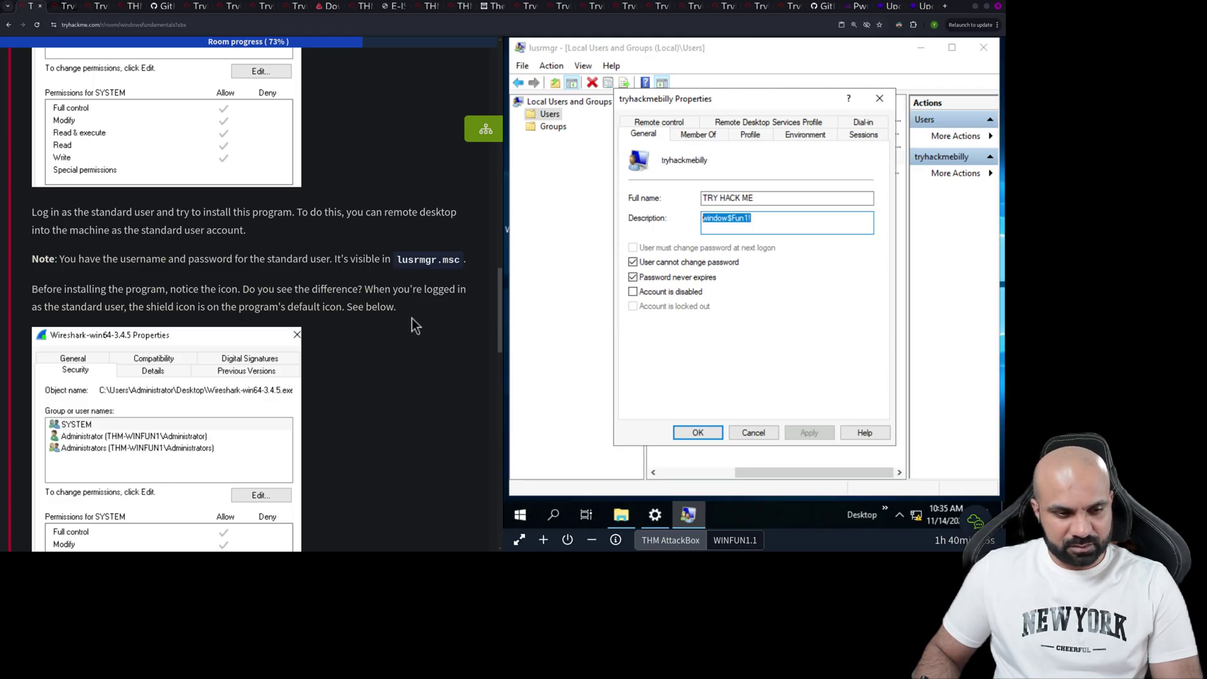
scroll(413, 319, "down", 5)
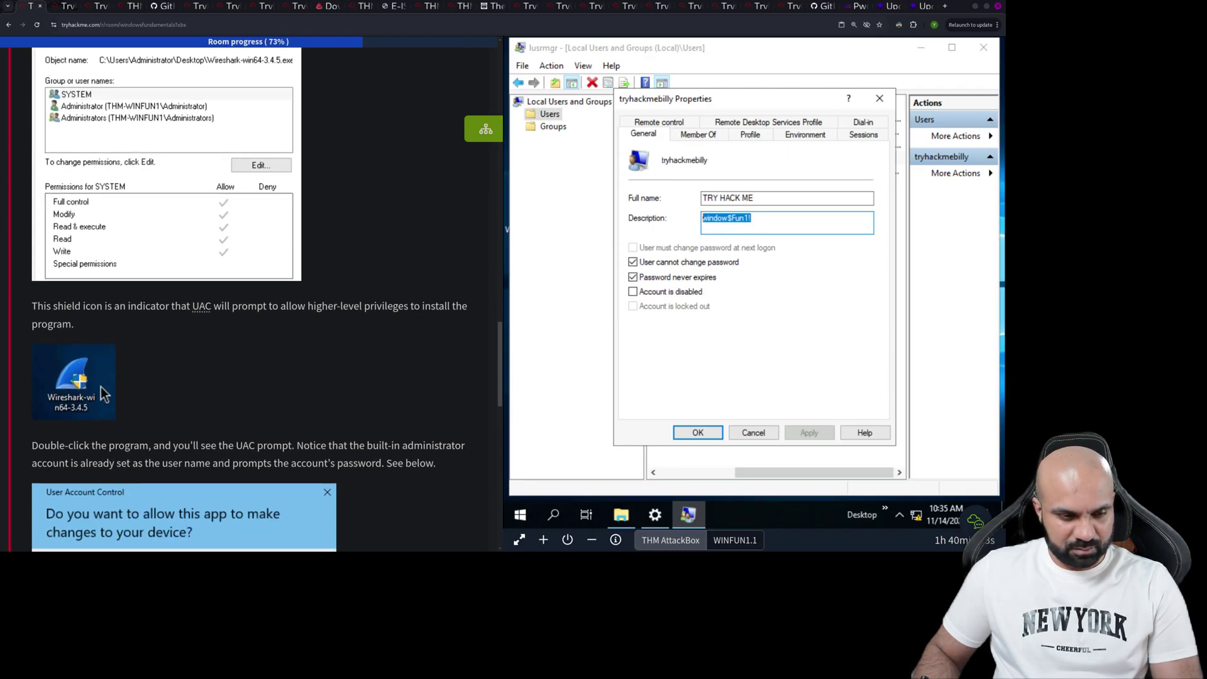
right_click(736, 220)
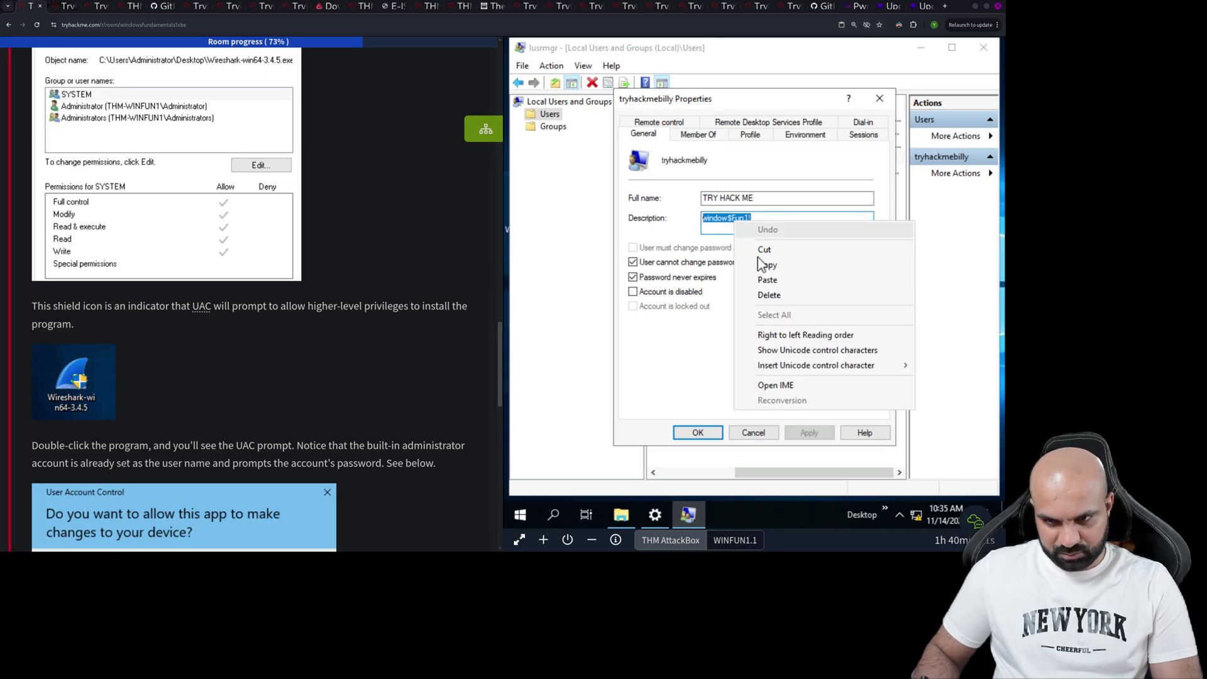
left_click(763, 264)
left_click(697, 432)
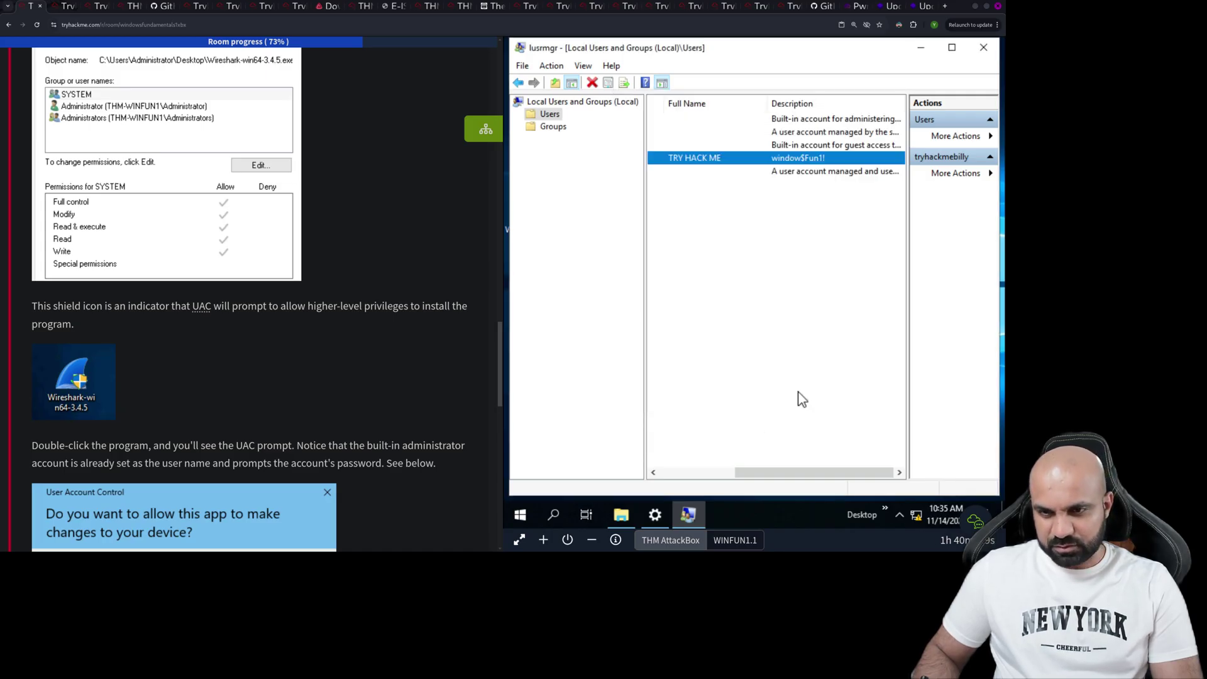
- Close lusrmgr and the Chrome shortcut properties, then launch Task Manager from the taskbar
left_click(984, 48)
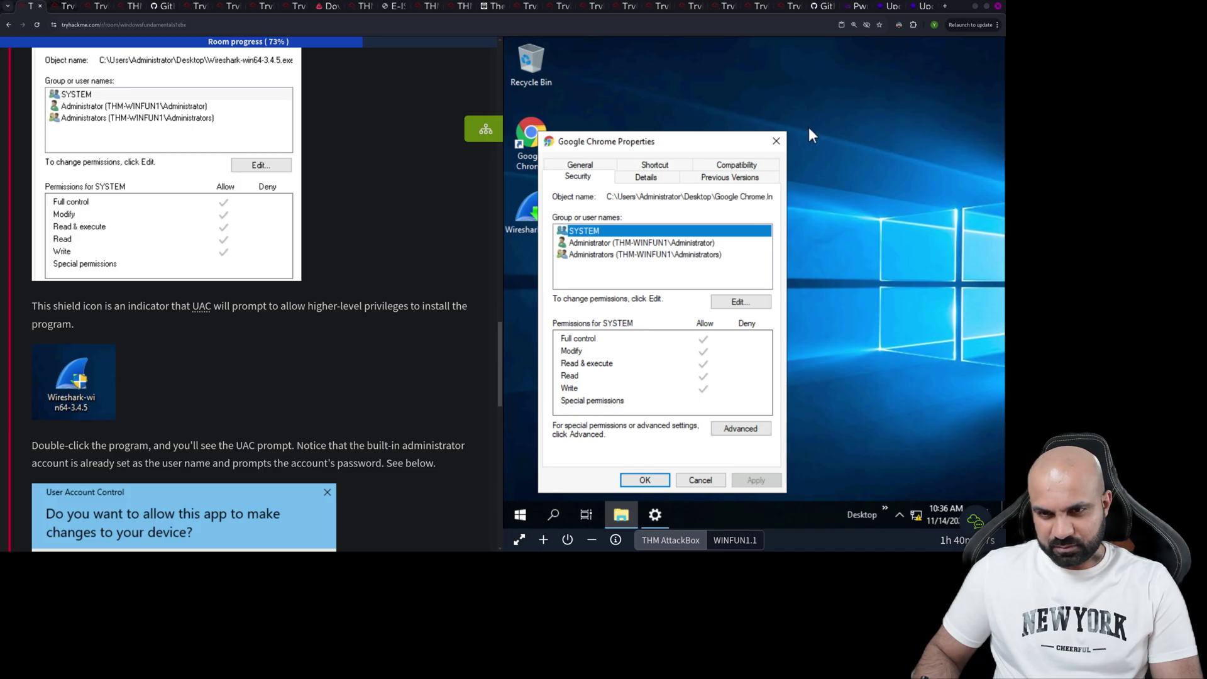
left_click(777, 141)
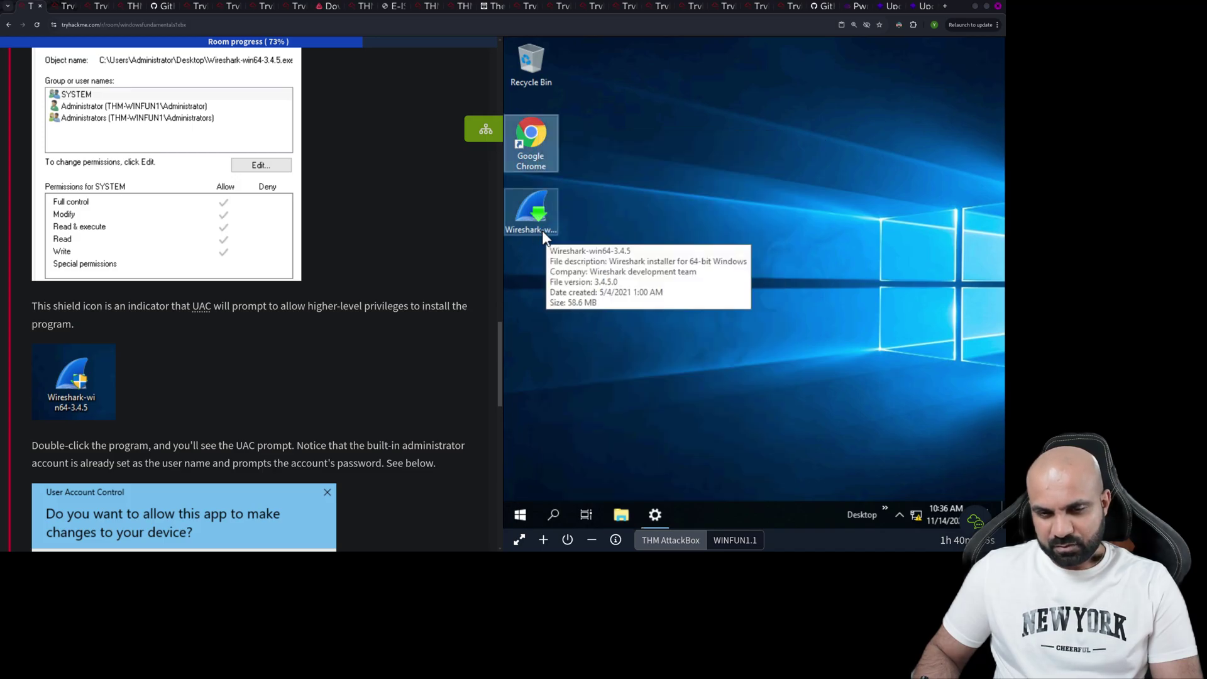
right_click(690, 511)
left_click(749, 444)
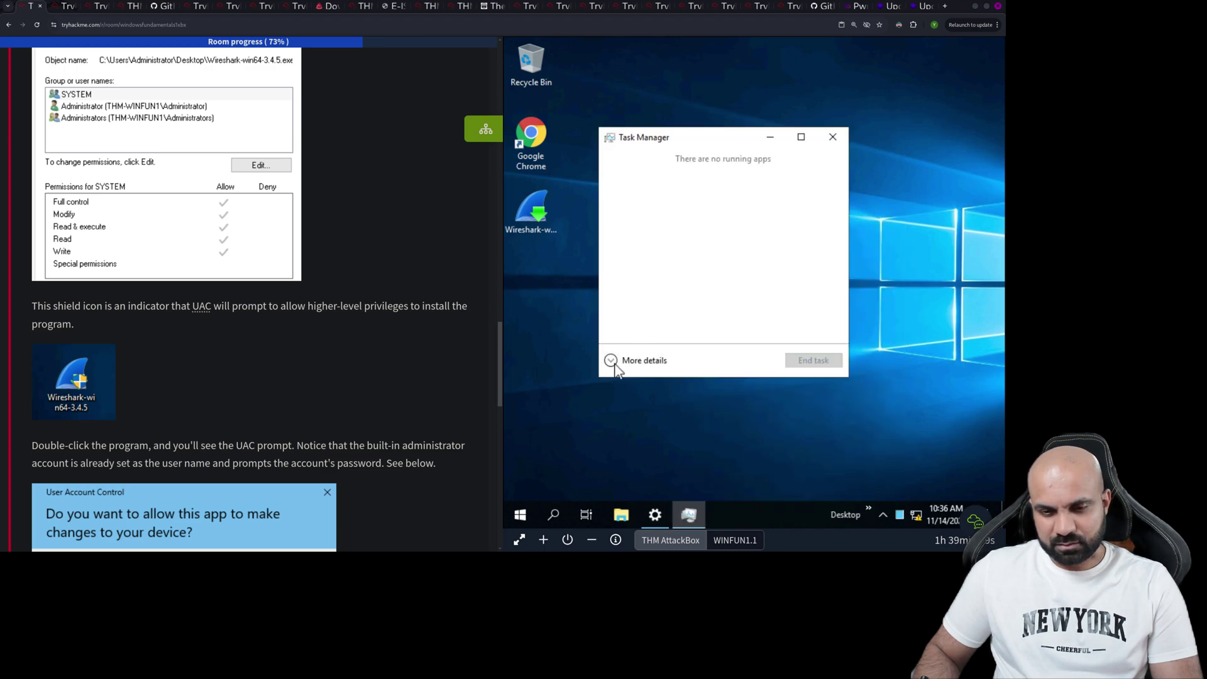
- Check Task Manager's Users tab, showing only Administrator signed in with 19 processes
left_click(614, 364)
left_click(718, 174)
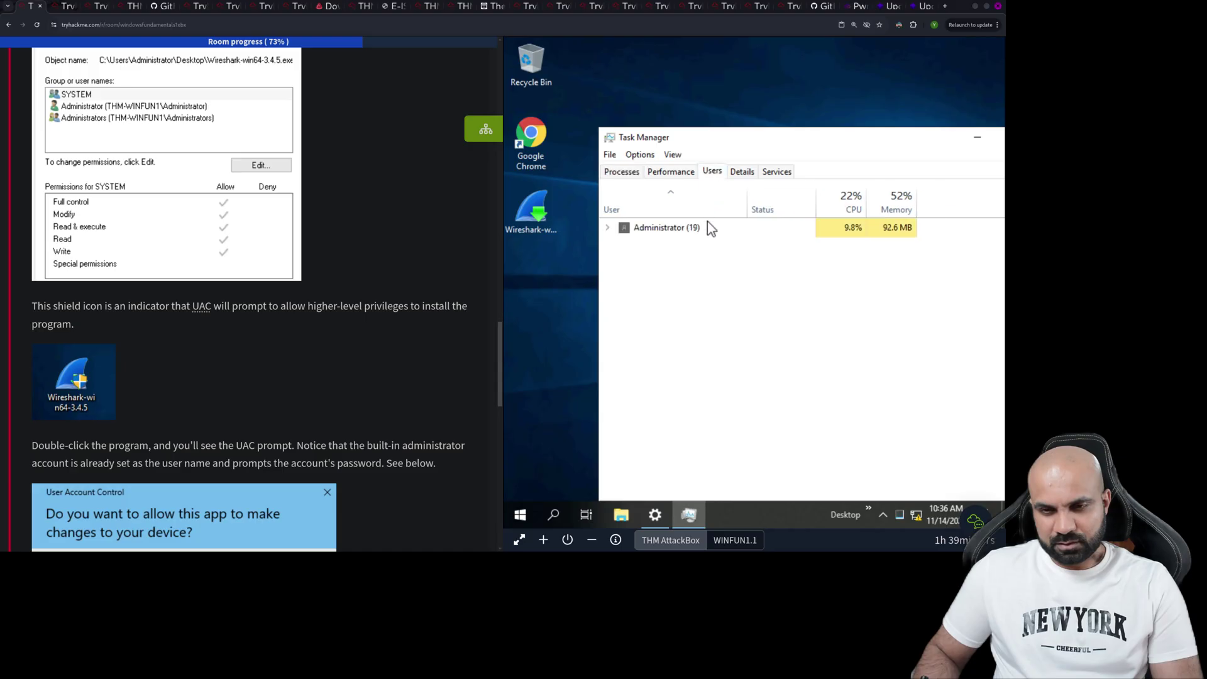
left_click(607, 228)
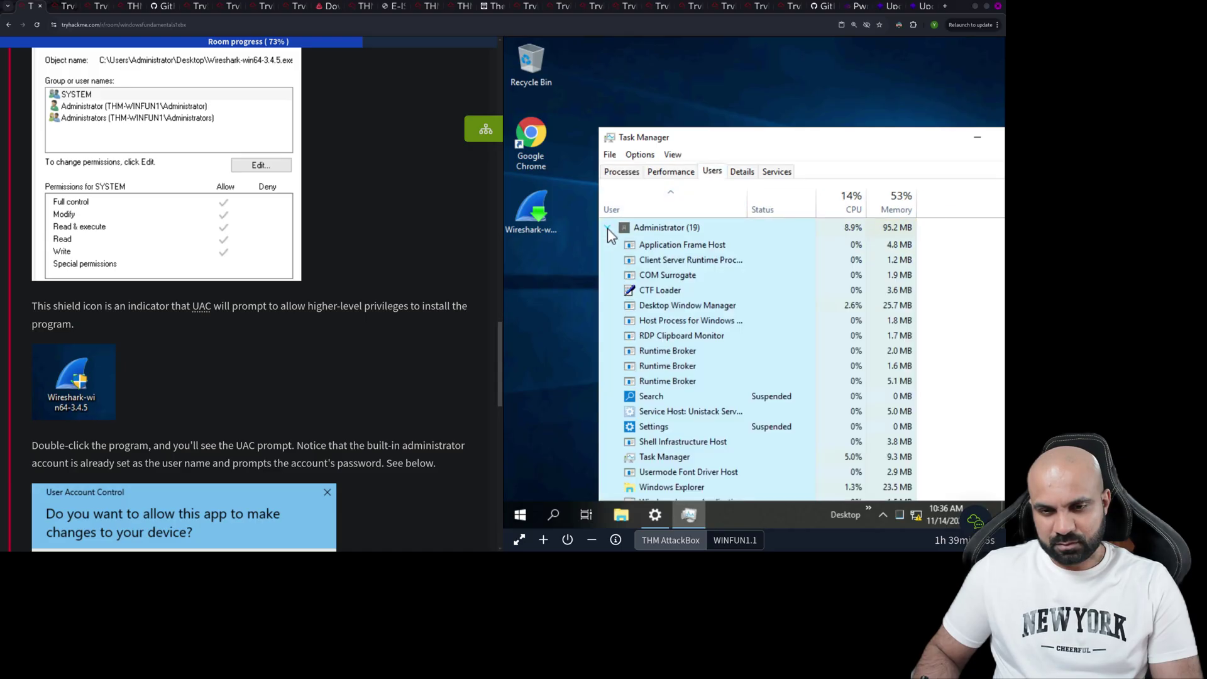
left_click(608, 228)
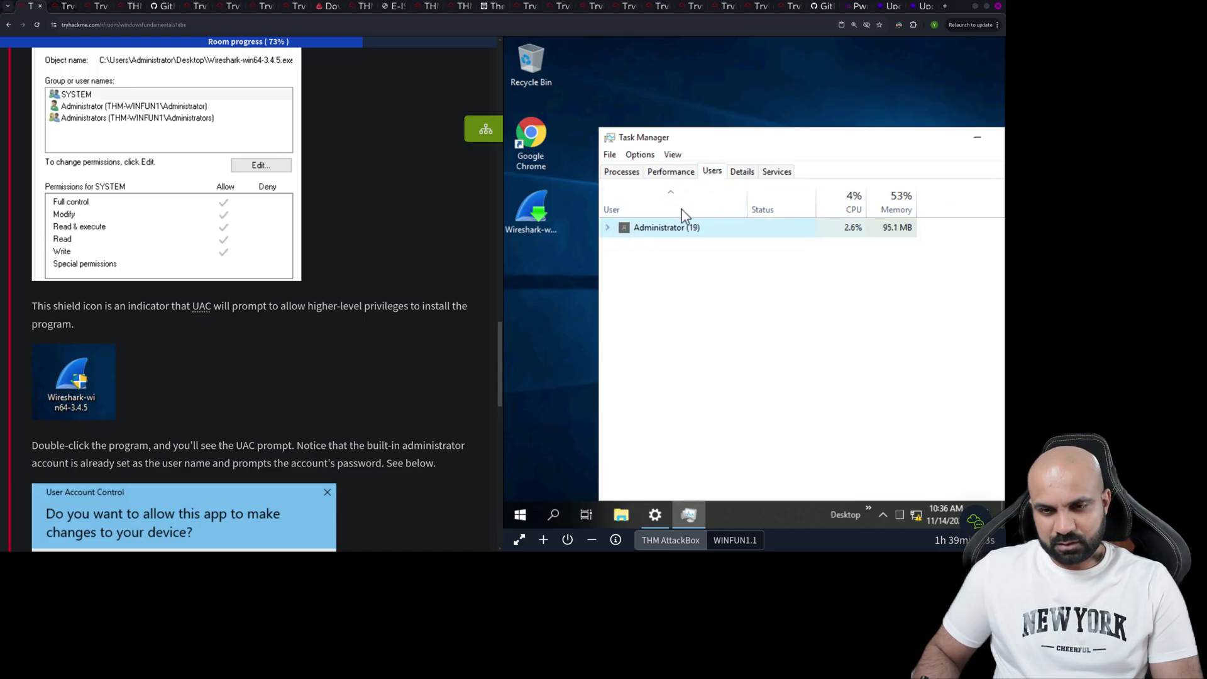
left_click(520, 515)
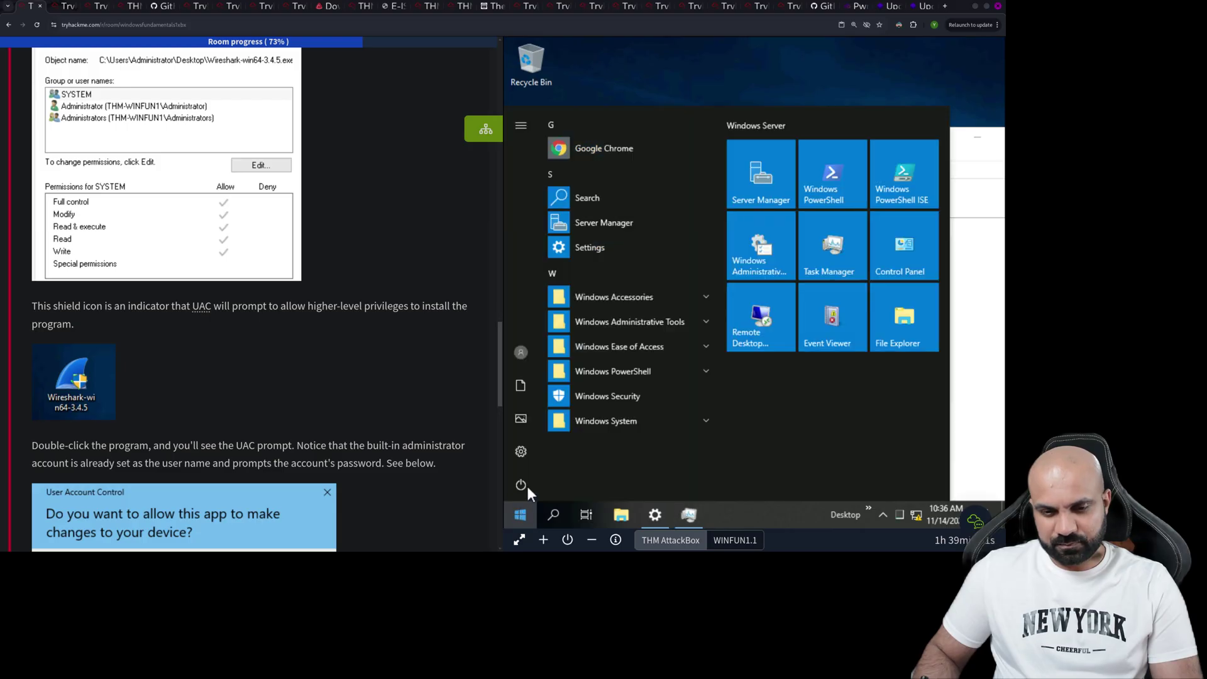
- Lock the remote Windows session, then send Ctrl+Alt+Delete to reach its security options
left_click(532, 361)
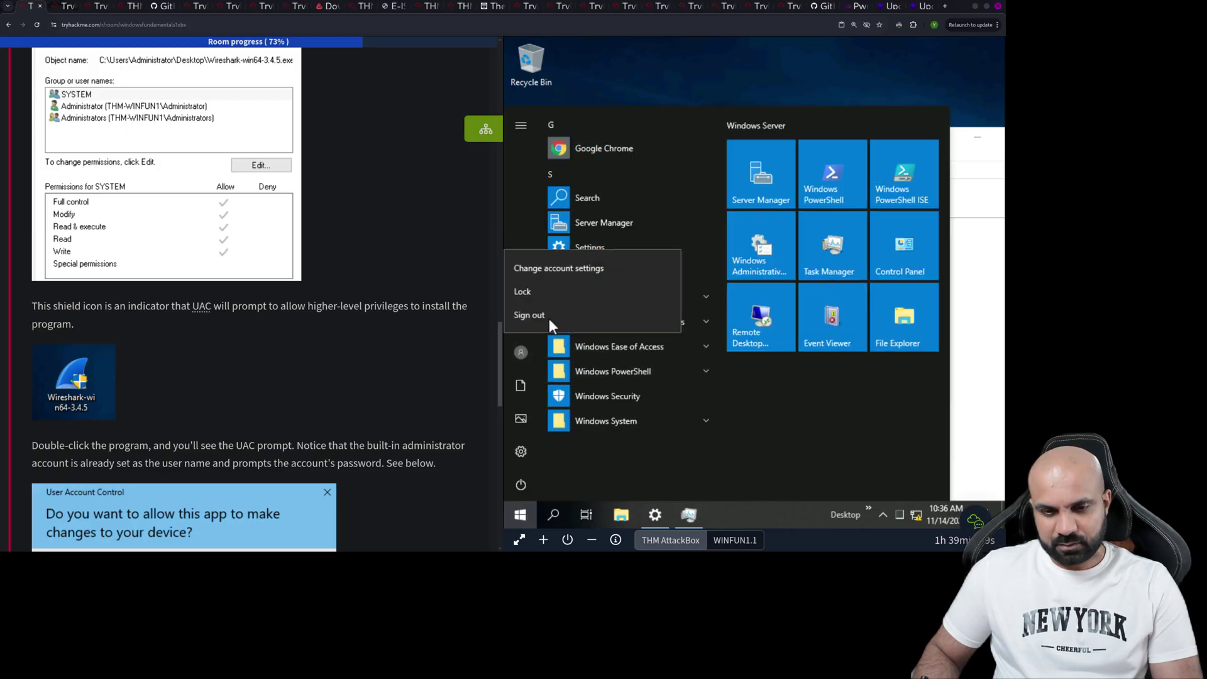
left_click(548, 293)
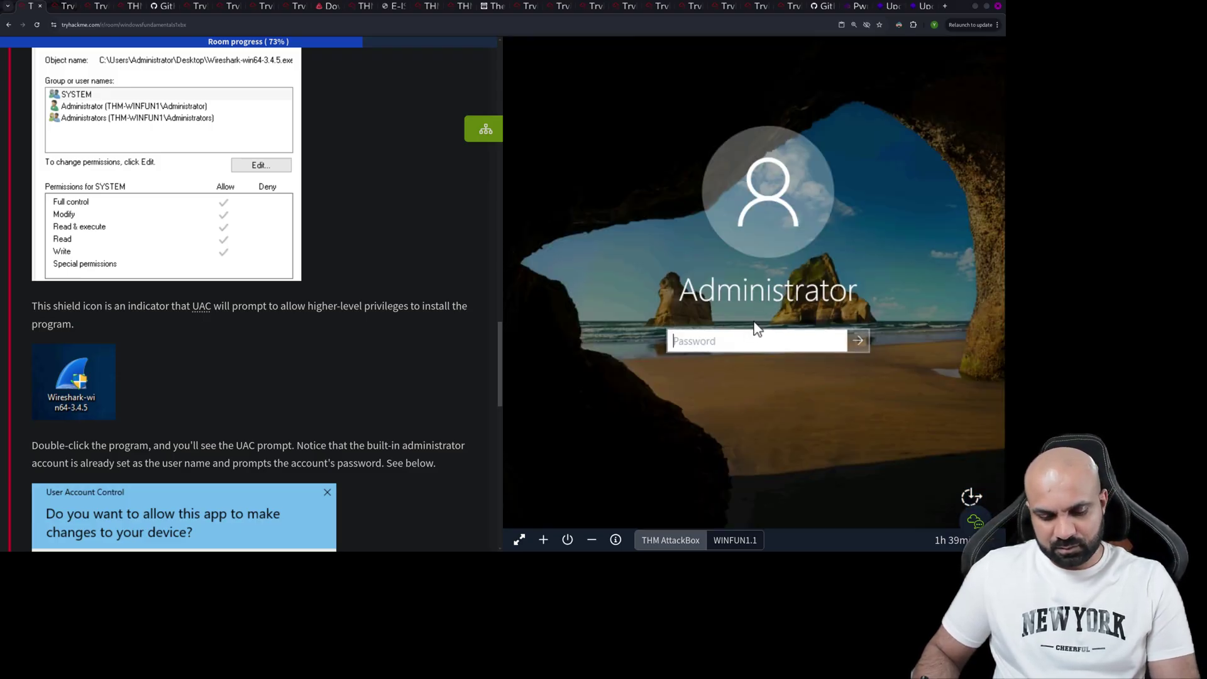
key("ctrl+alt+Delete")
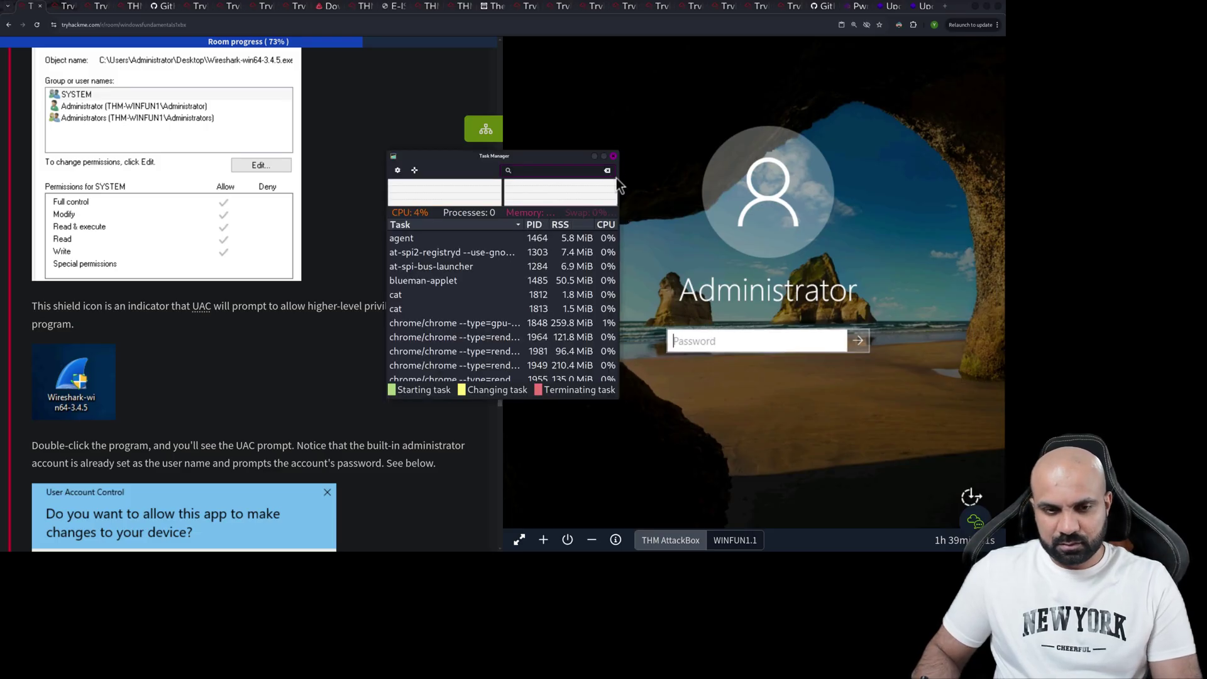
left_click(613, 156)
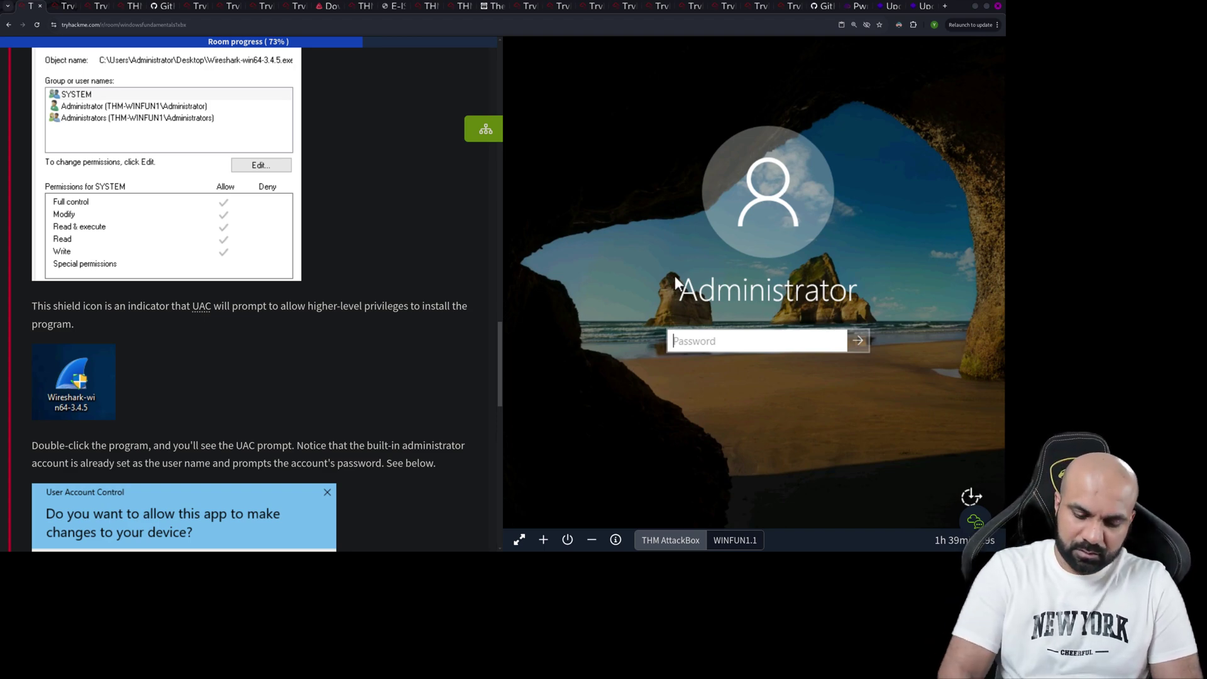
key("ctrl+alt+Delete")
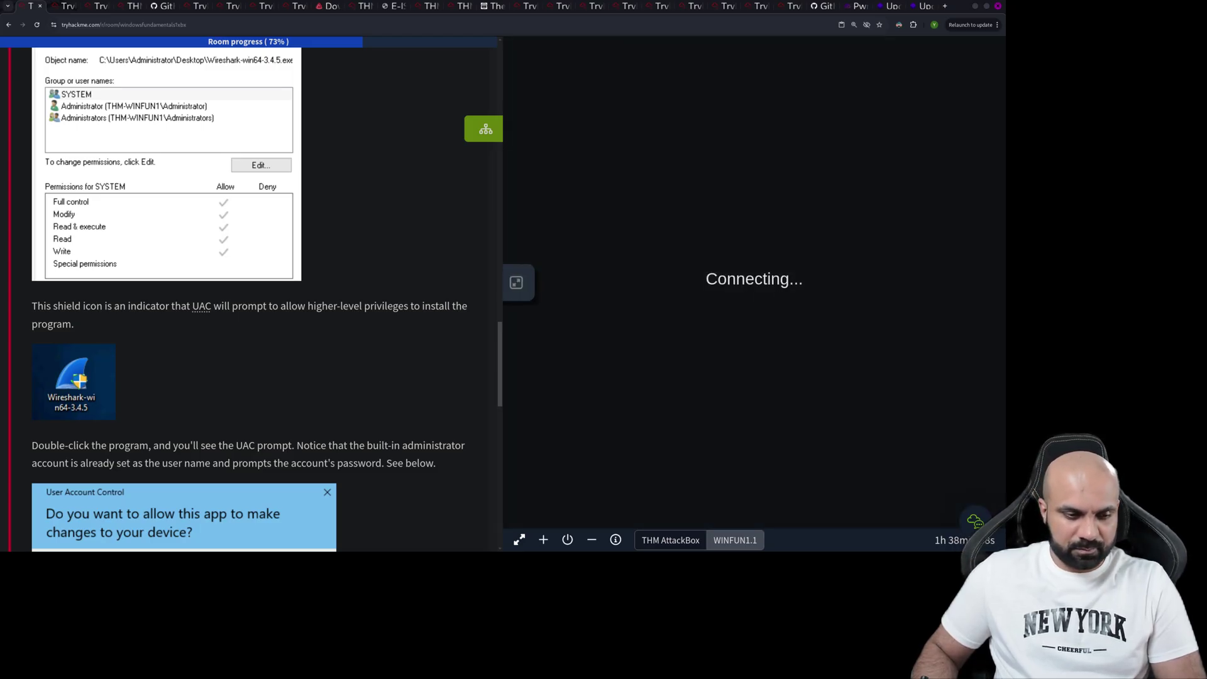
scroll(249, 295, "up", 3)
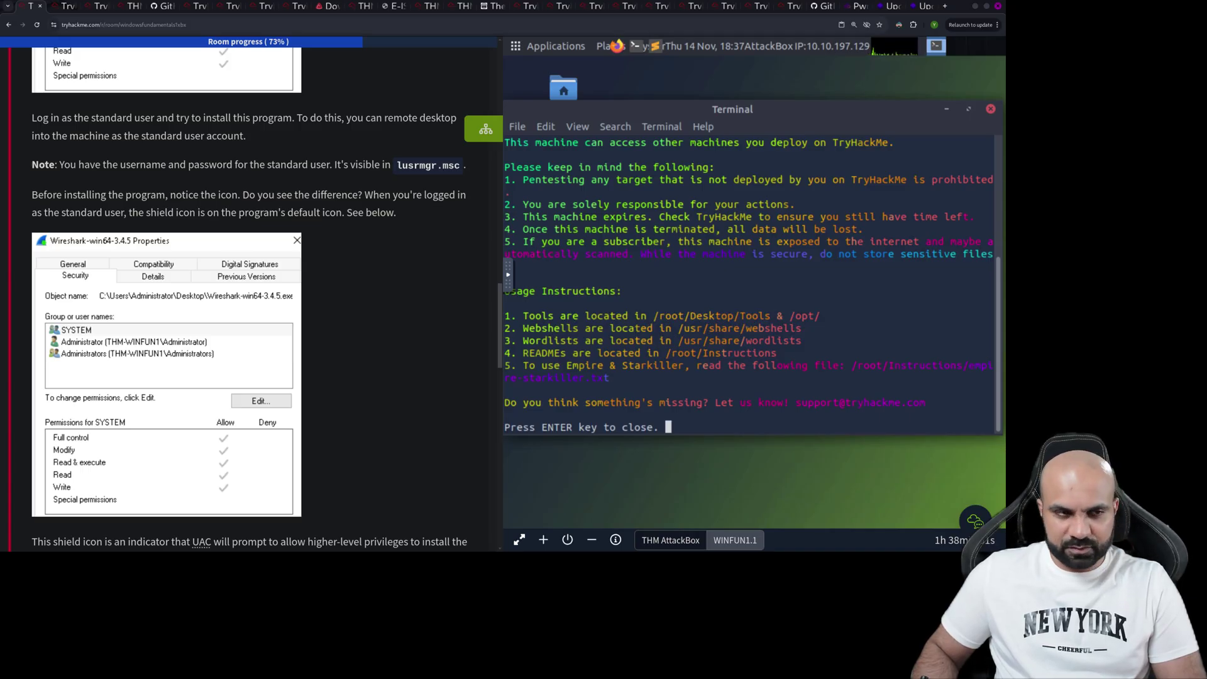
- Search the web for changing the user on the Windows 10 login screen
key("ctrl+t")
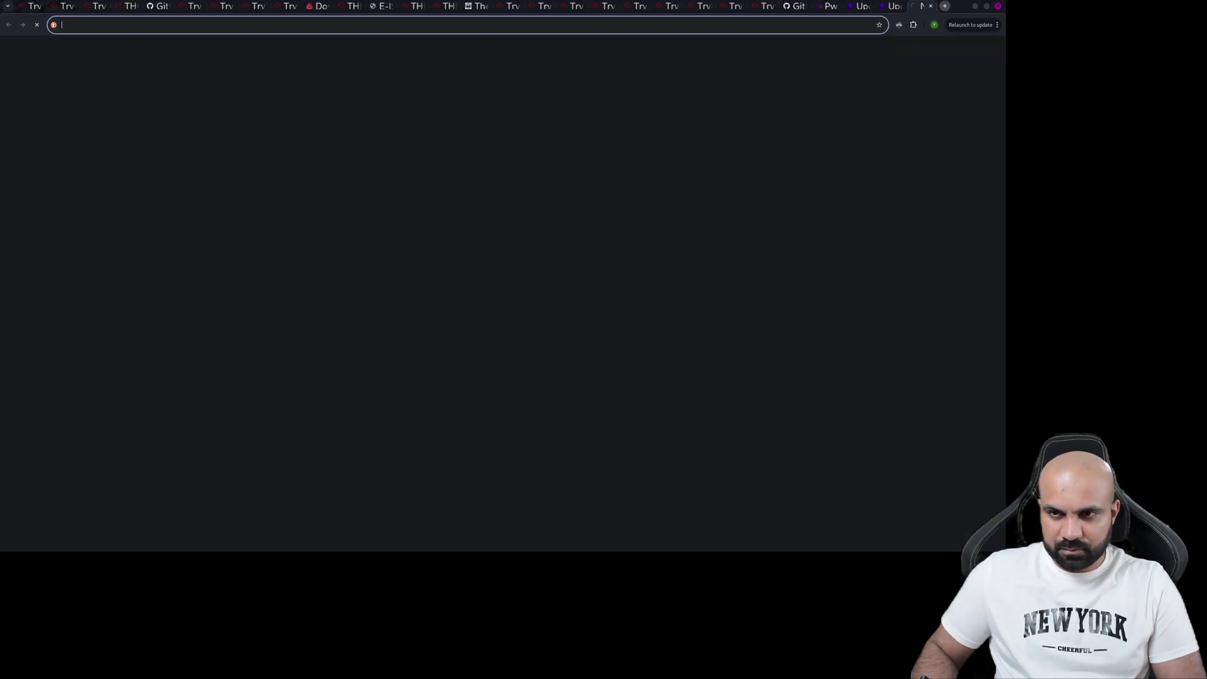
type("how to ")
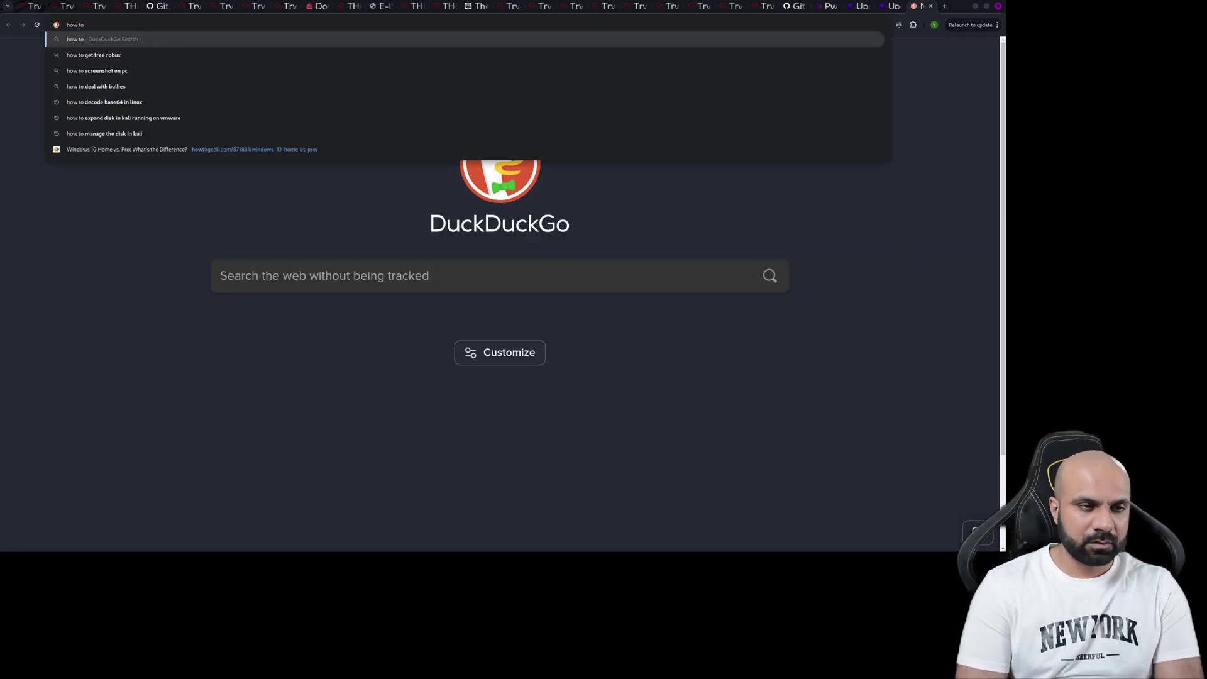
type("change the user l")
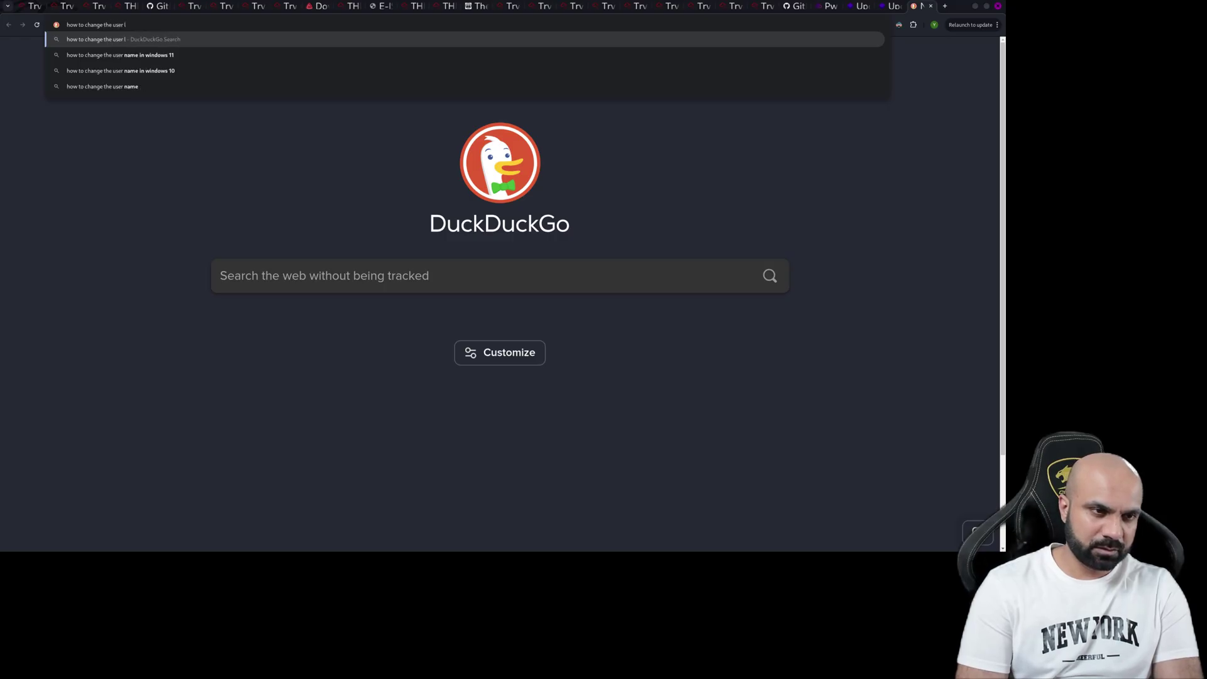
key("BackSpace")
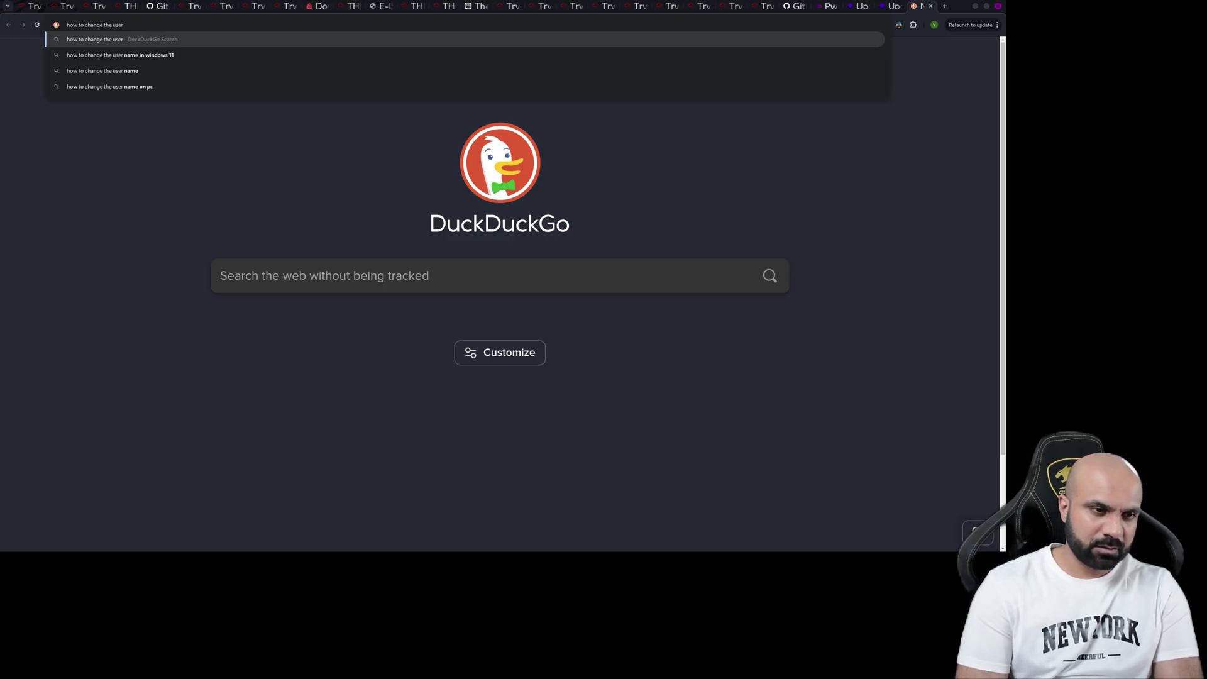
type("on login")
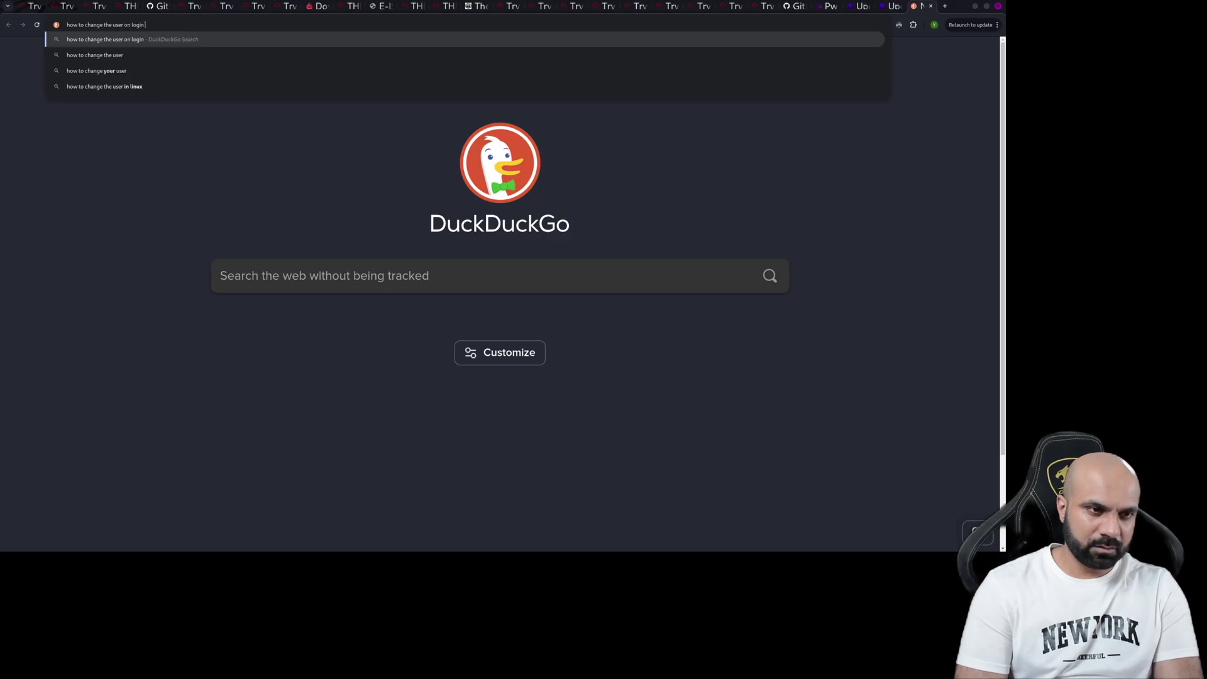
type(" screen win")
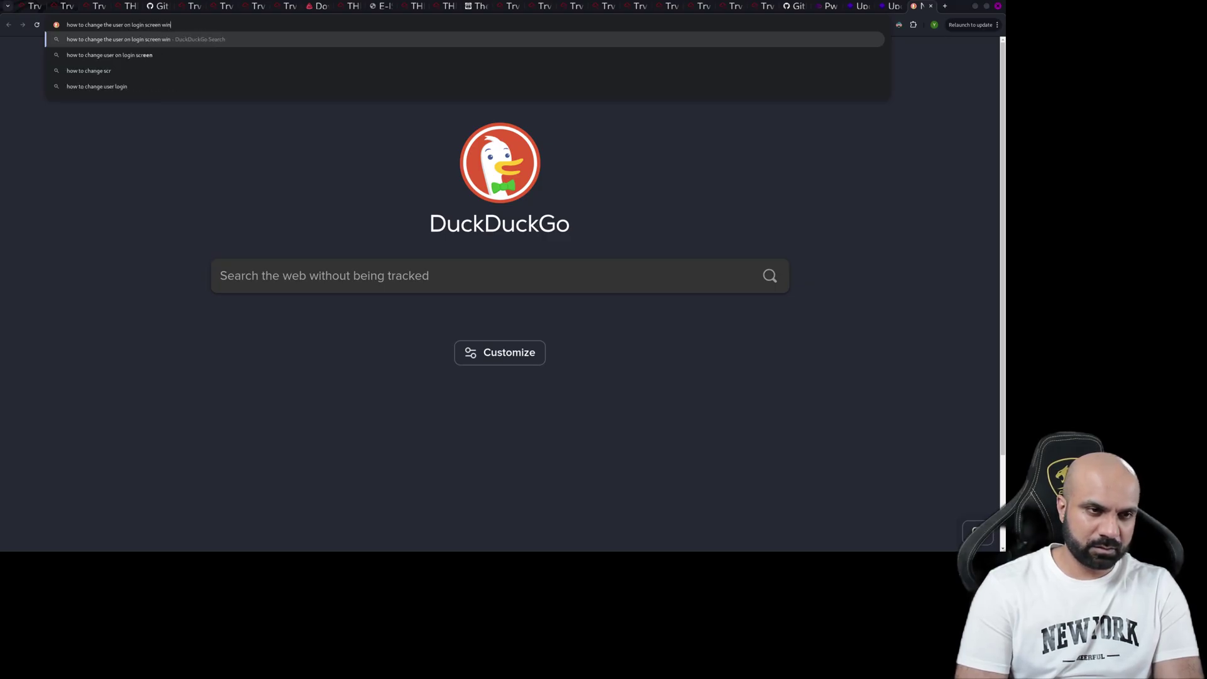
type("dows")
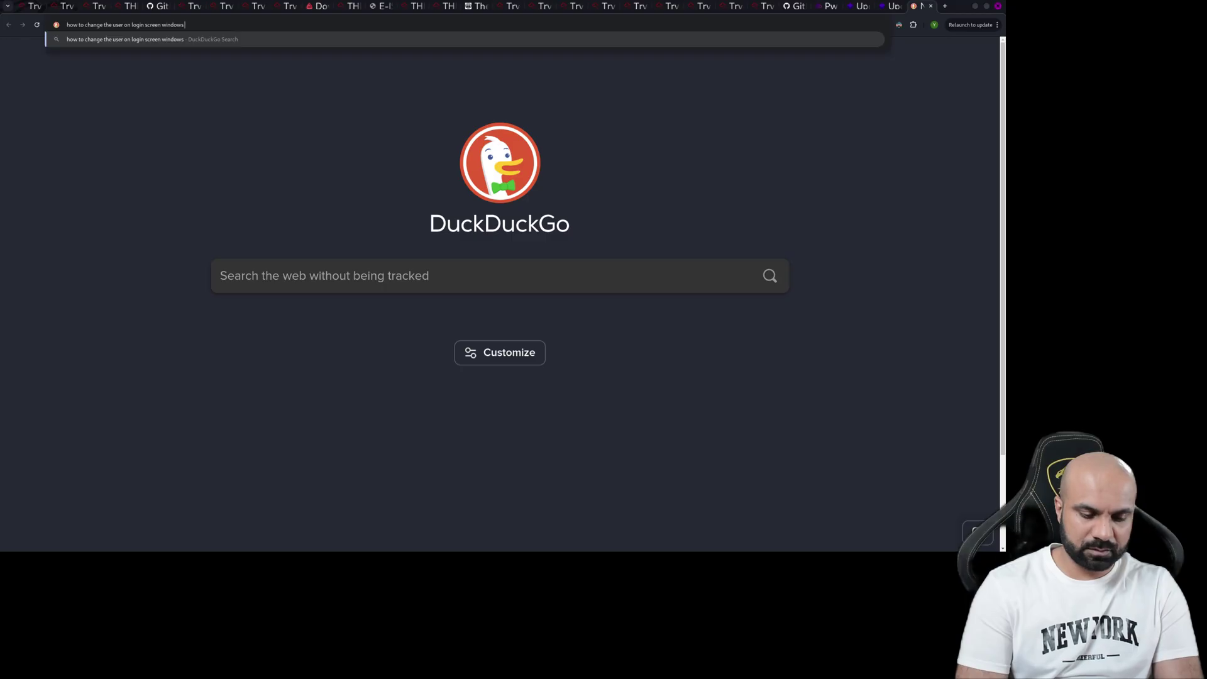
type(" 10")
key("Return")
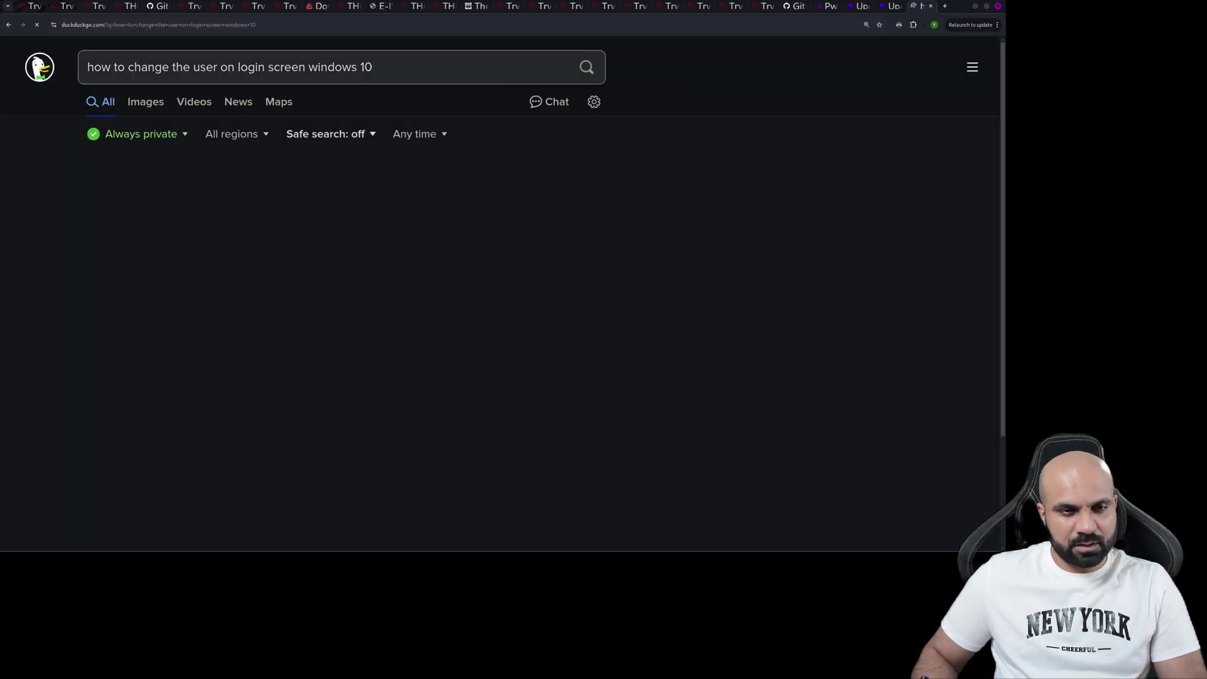
- Read the How-To Geek article on switching user accounts, then return to the TryHackMe room
scroll(340, 418, "down", 3)
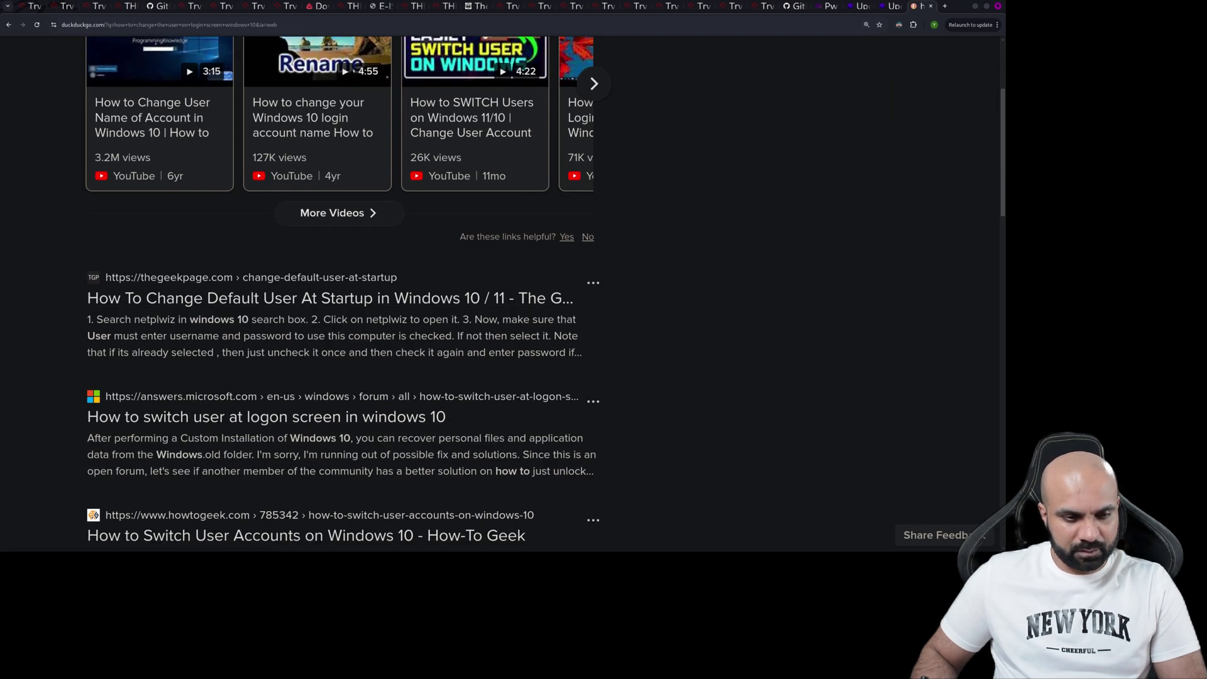
scroll(330, 298, "down", 2)
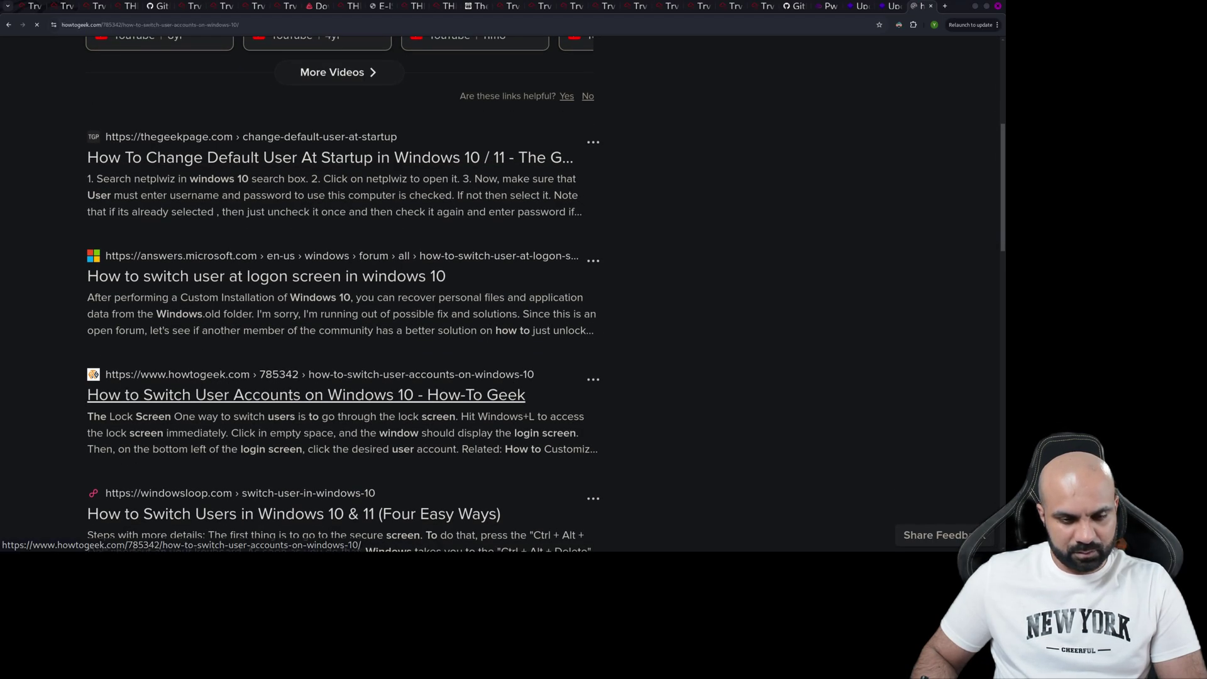
scroll(500, 308, "down", 3)
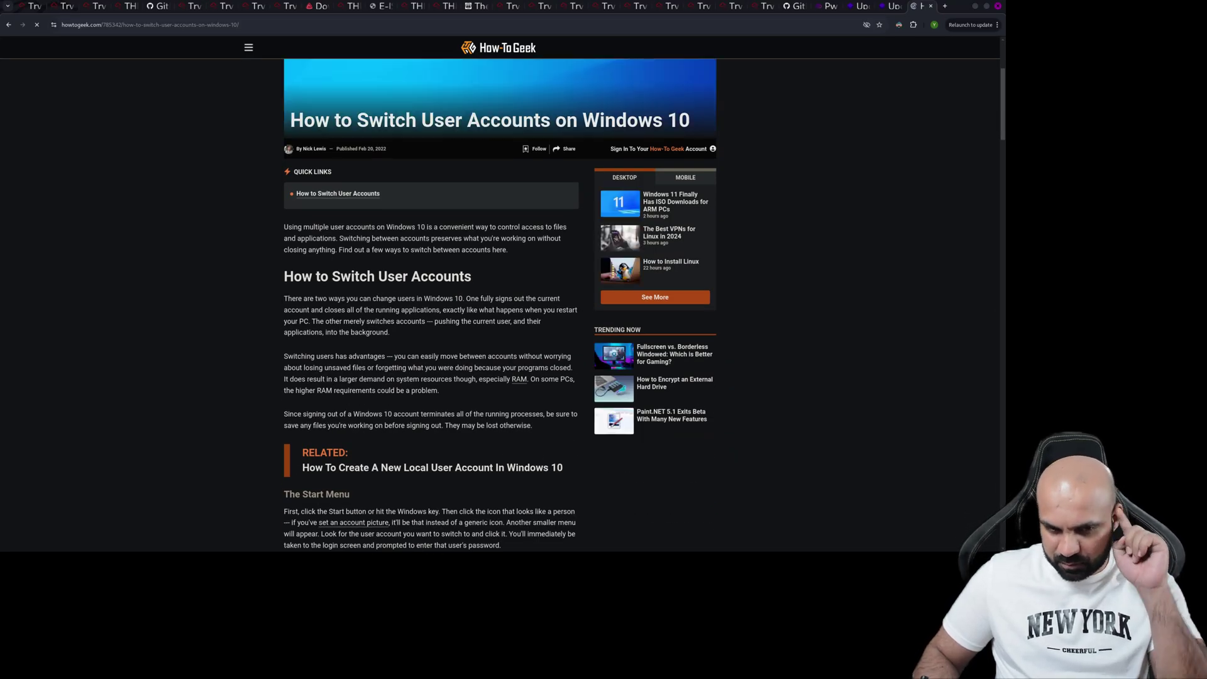
scroll(500, 308, "down", 4)
scroll(431, 308, "down", 7)
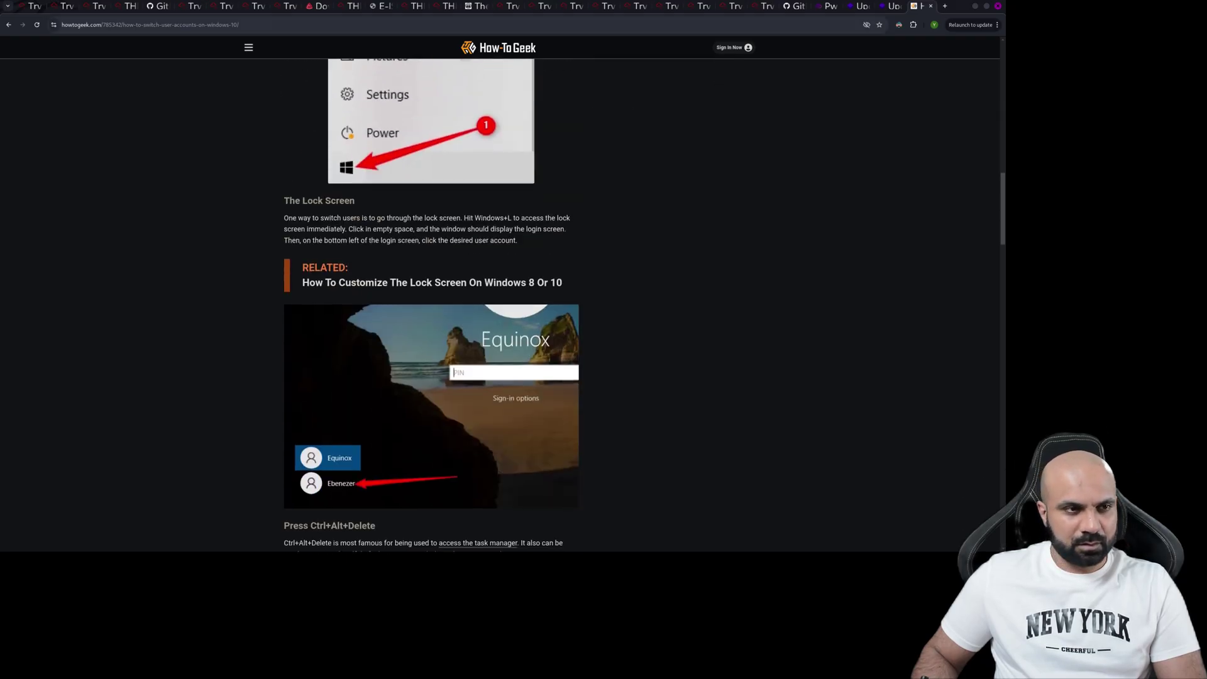
key("ctrl+1")
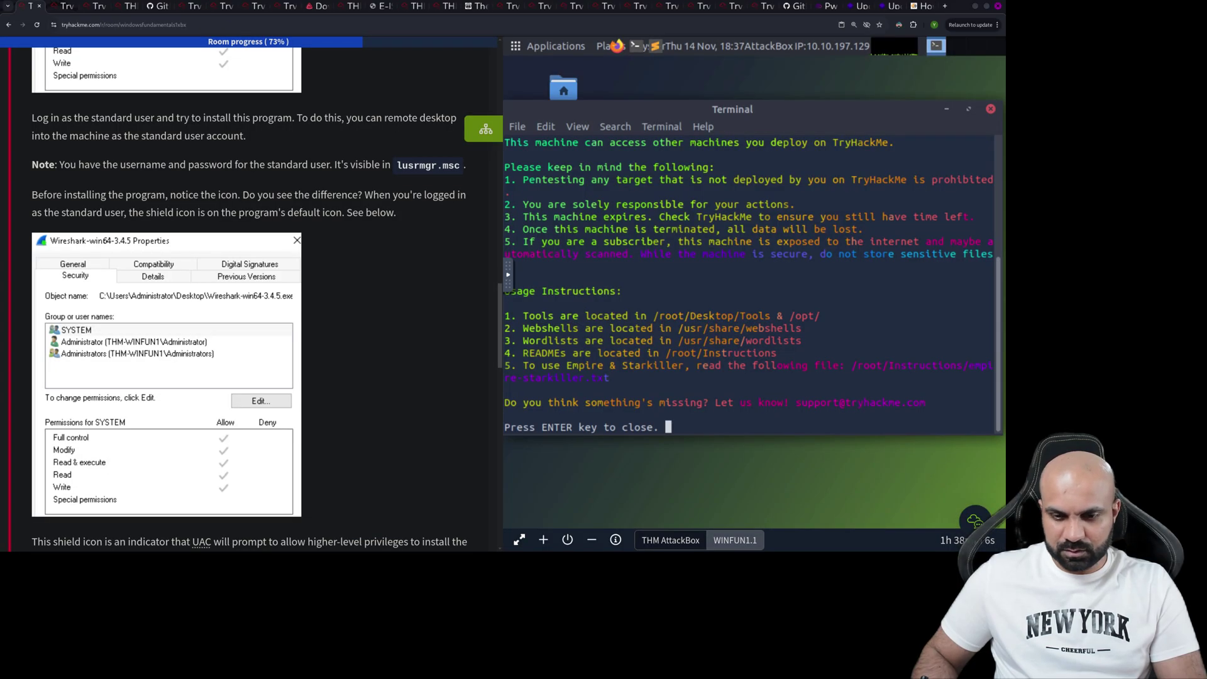
- Switch to WINFUN1.1, lock its Windows session, and open its remote desktop in a new tab
left_click(735, 540)
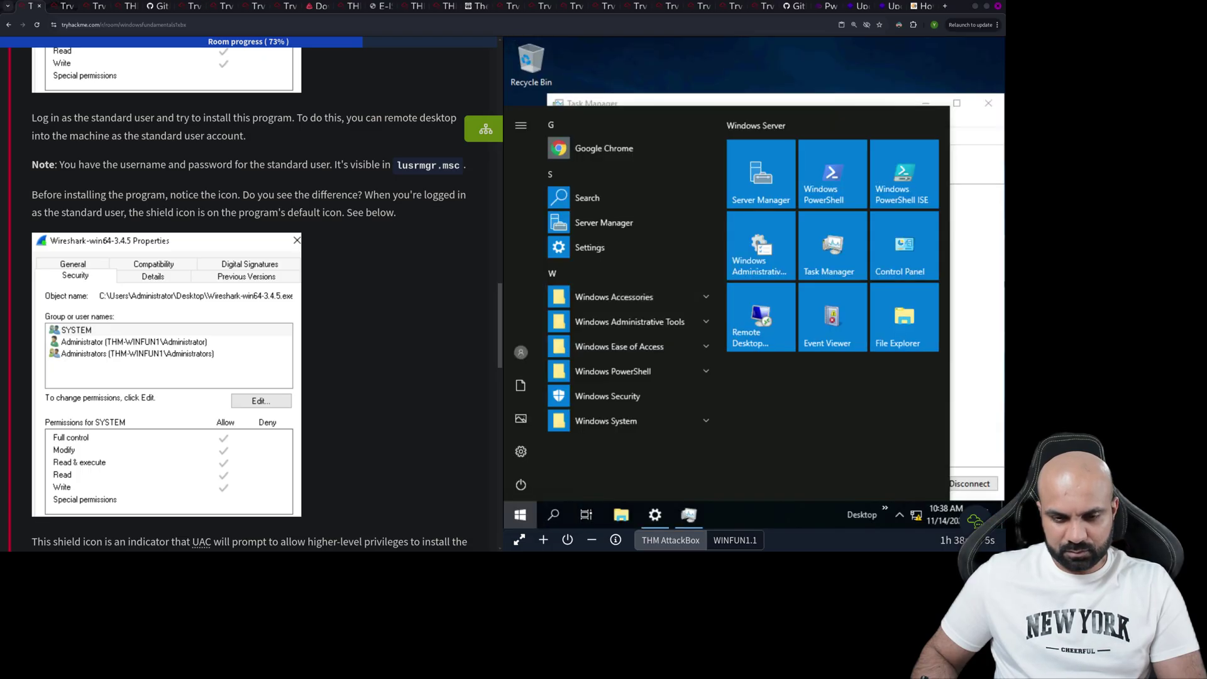
left_click(521, 352)
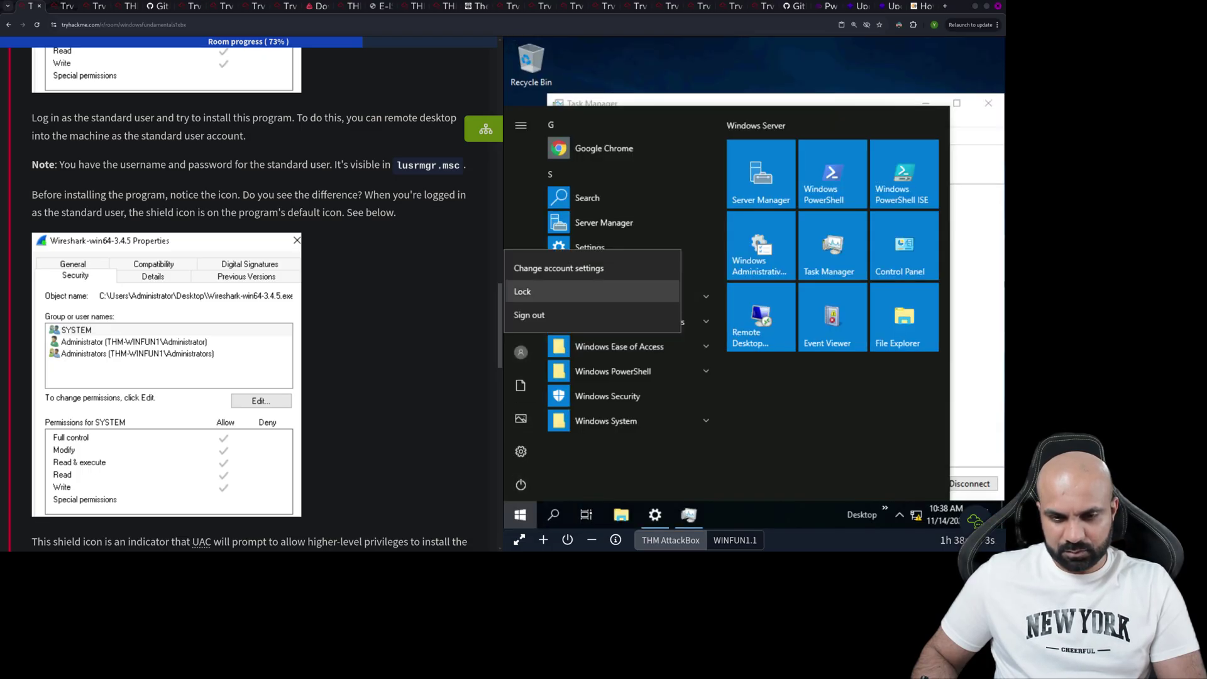
left_click(522, 291)
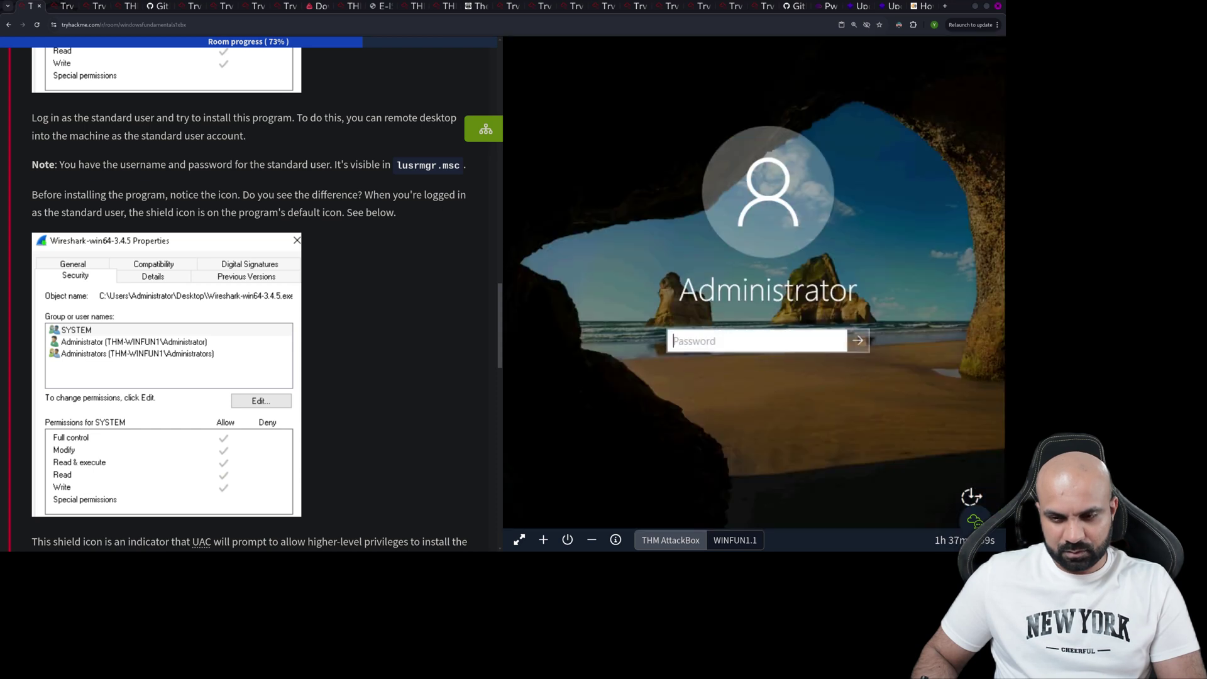
left_click(520, 541)
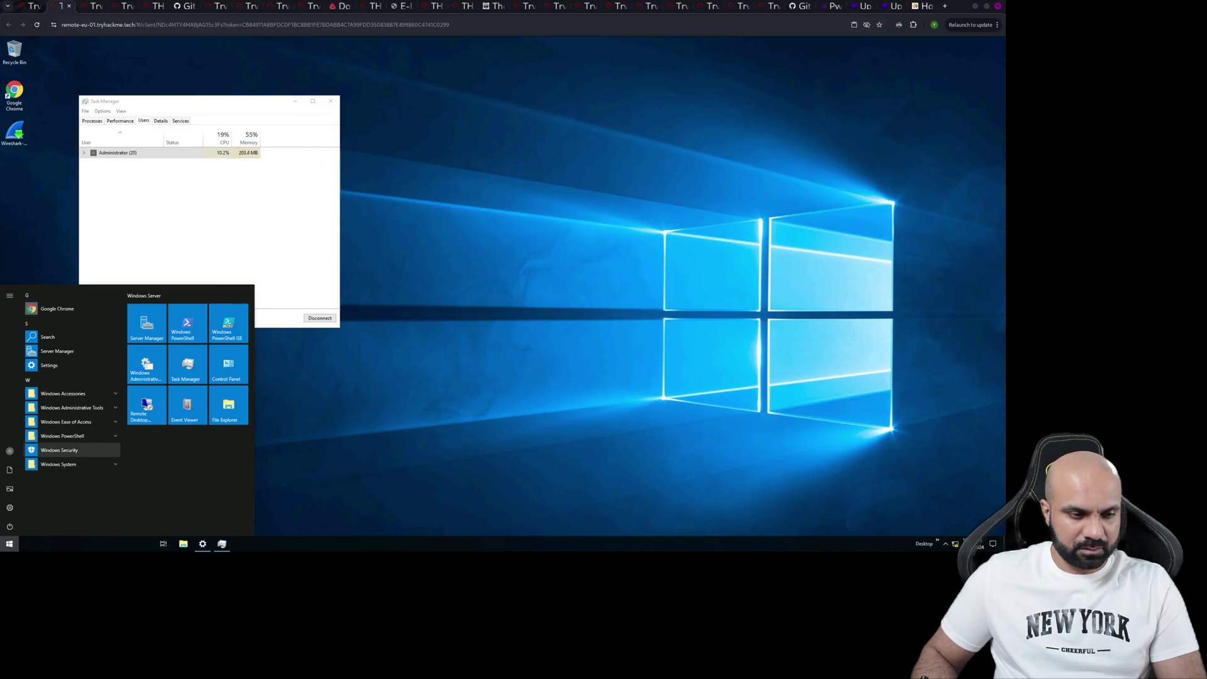
- Sign out of the Administrator session and try signing back in with an empty password
left_click(9, 451)
left_click(14, 430)
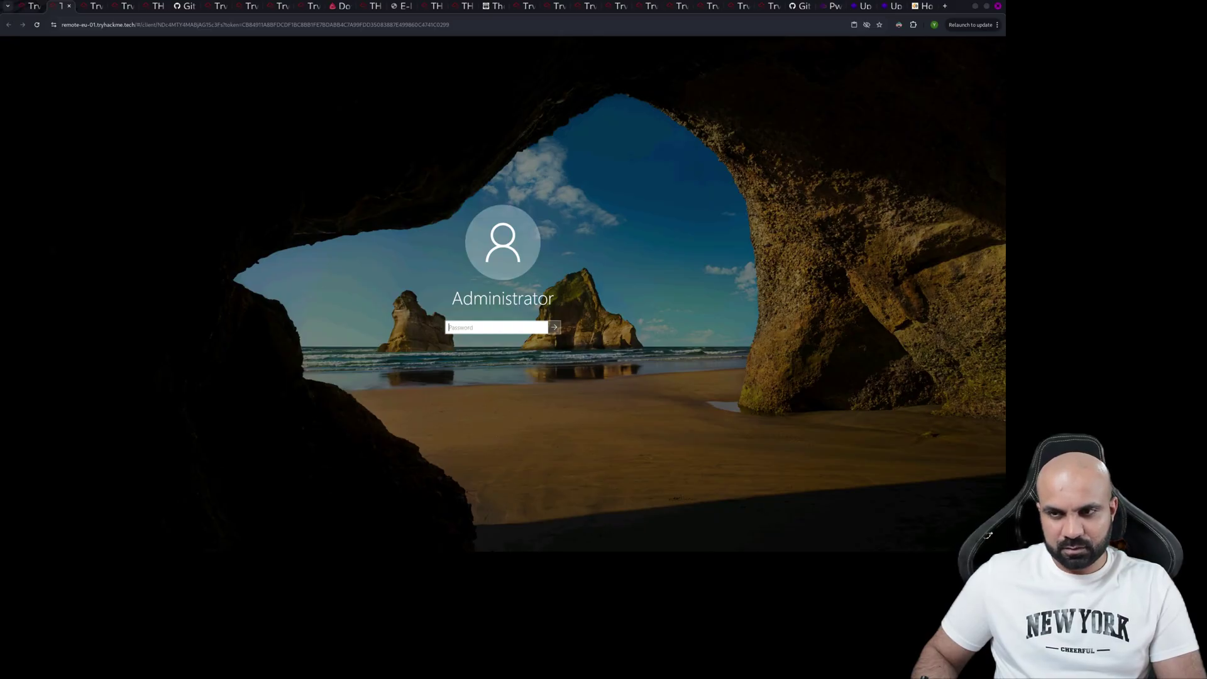
key("Return")
key("Return")
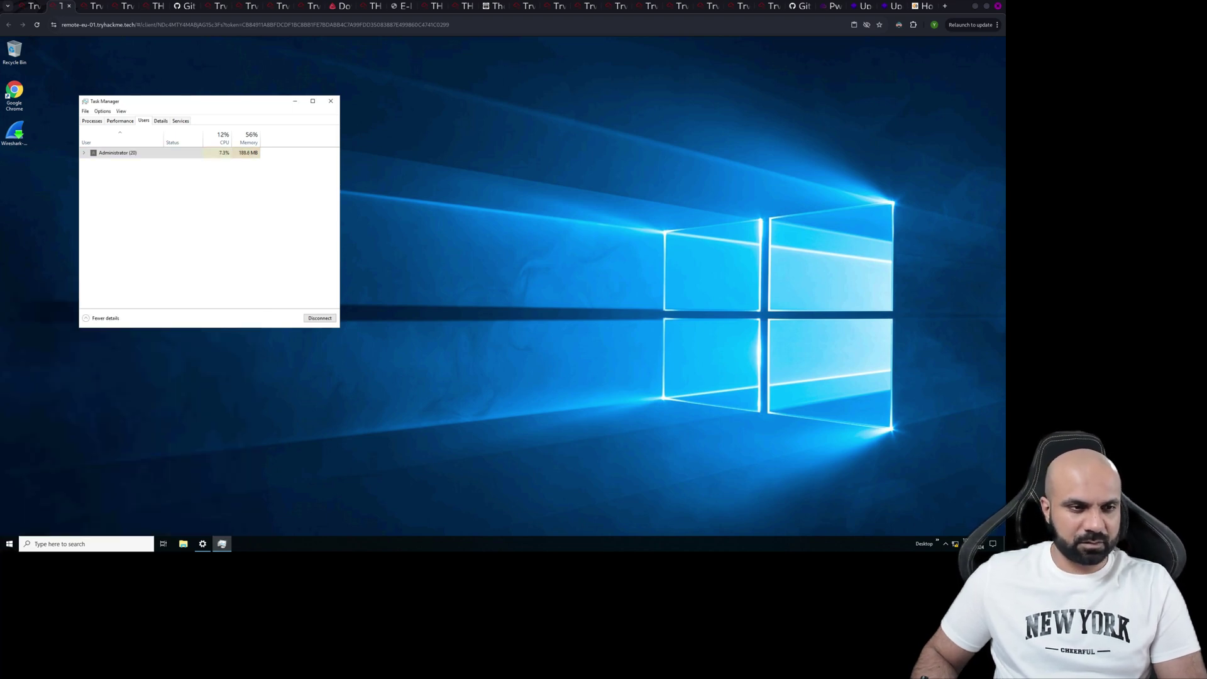
- Open Manage user accounts from Task Manager's Administrator entry, close both windows, and return to the room
right_click(134, 152)
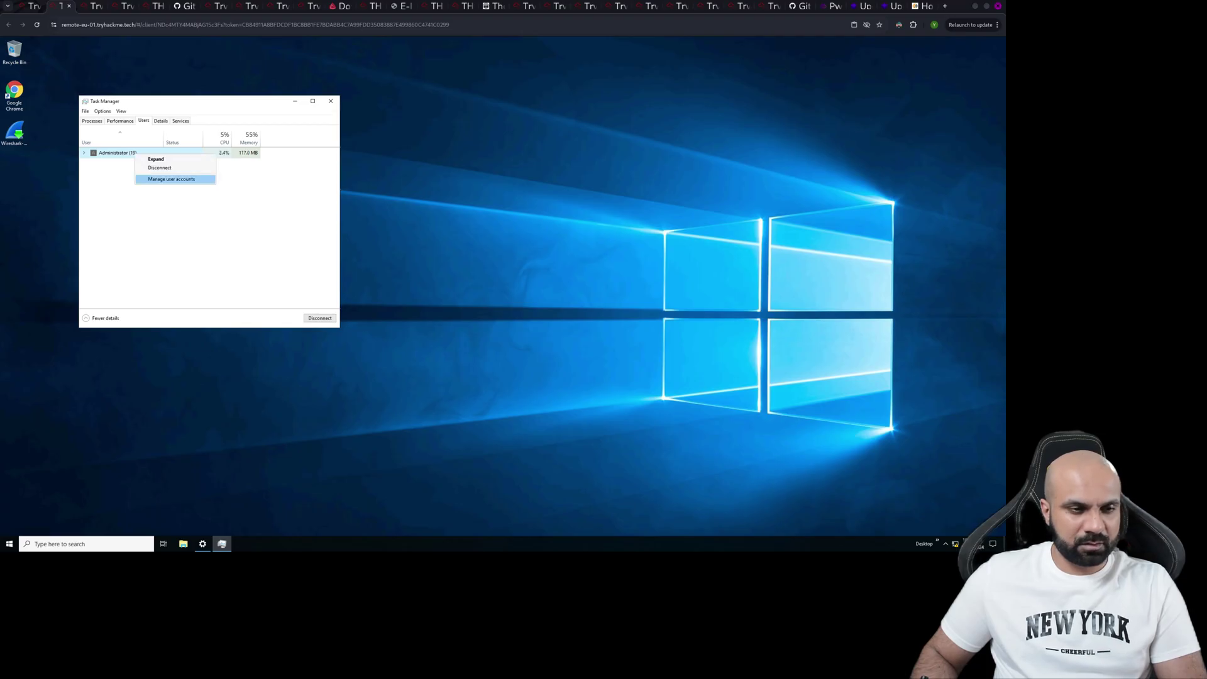
left_click(171, 179)
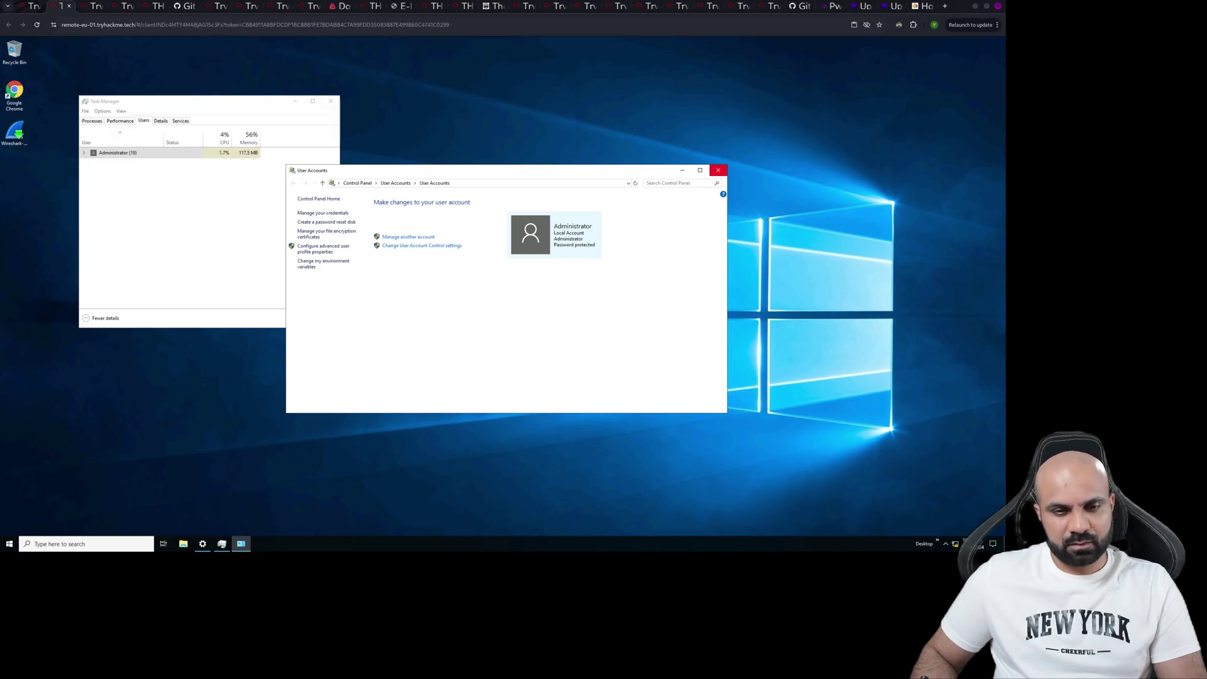
left_click(718, 169)
left_click(331, 102)
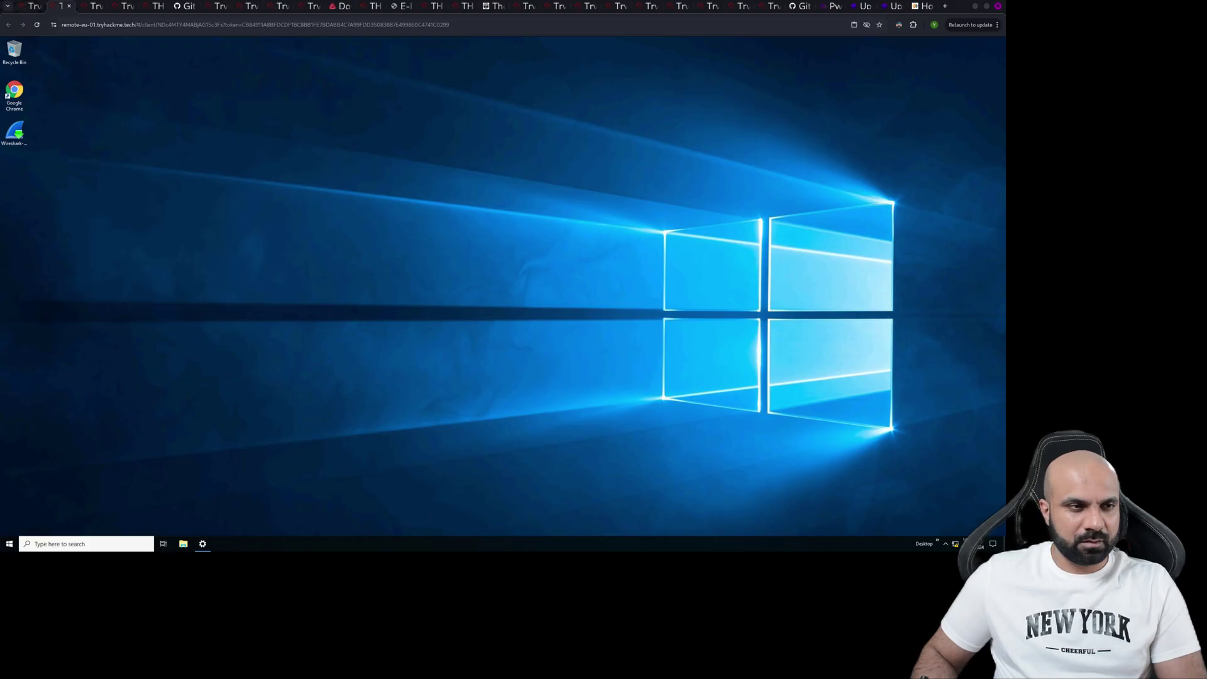
left_click(31, 6)
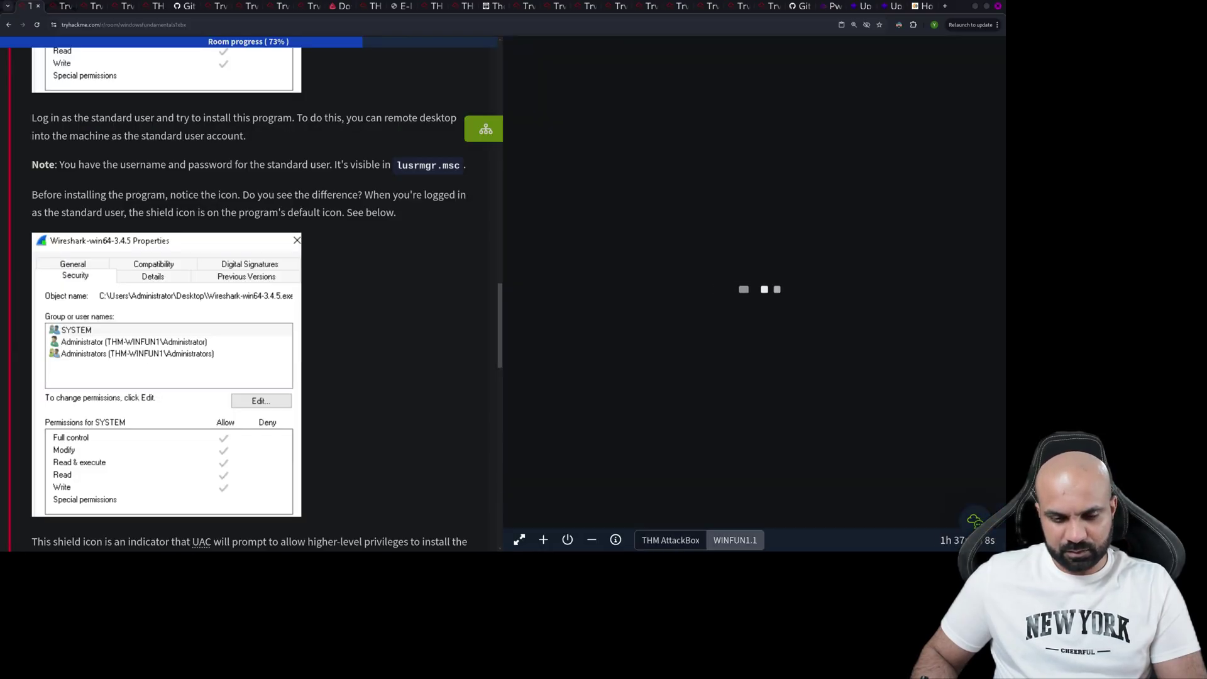
- Open the AttackBox full screen in its own tab and reload the page
left_click(520, 539)
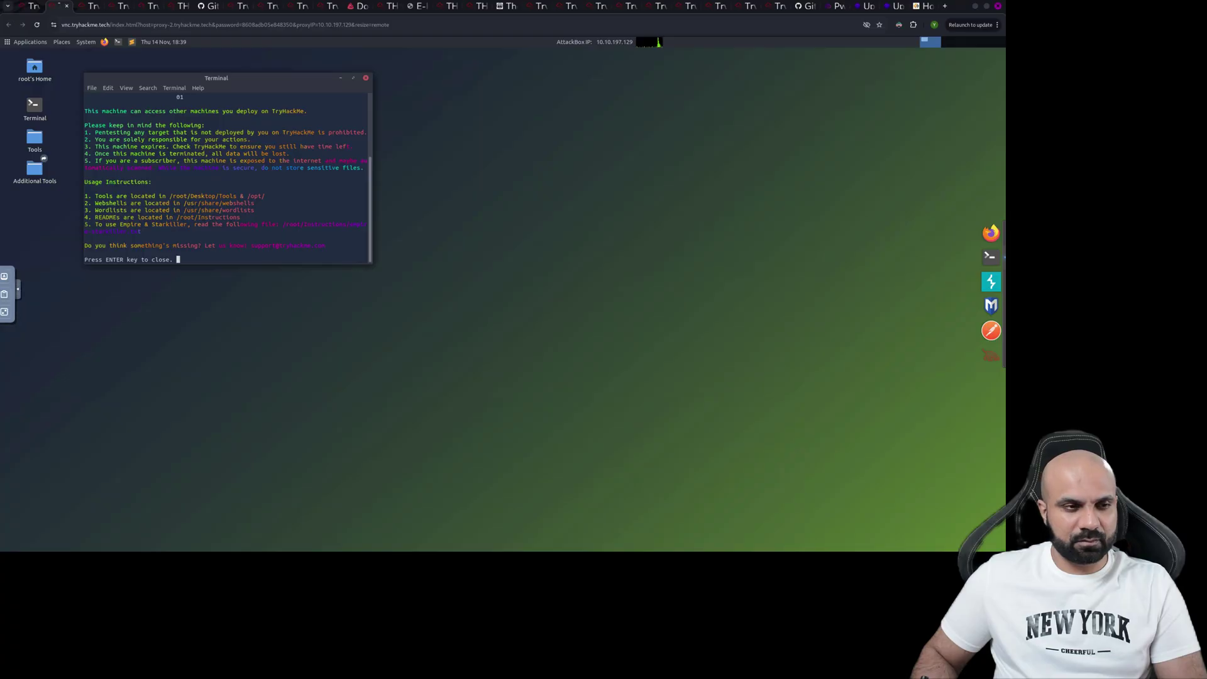
key("super")
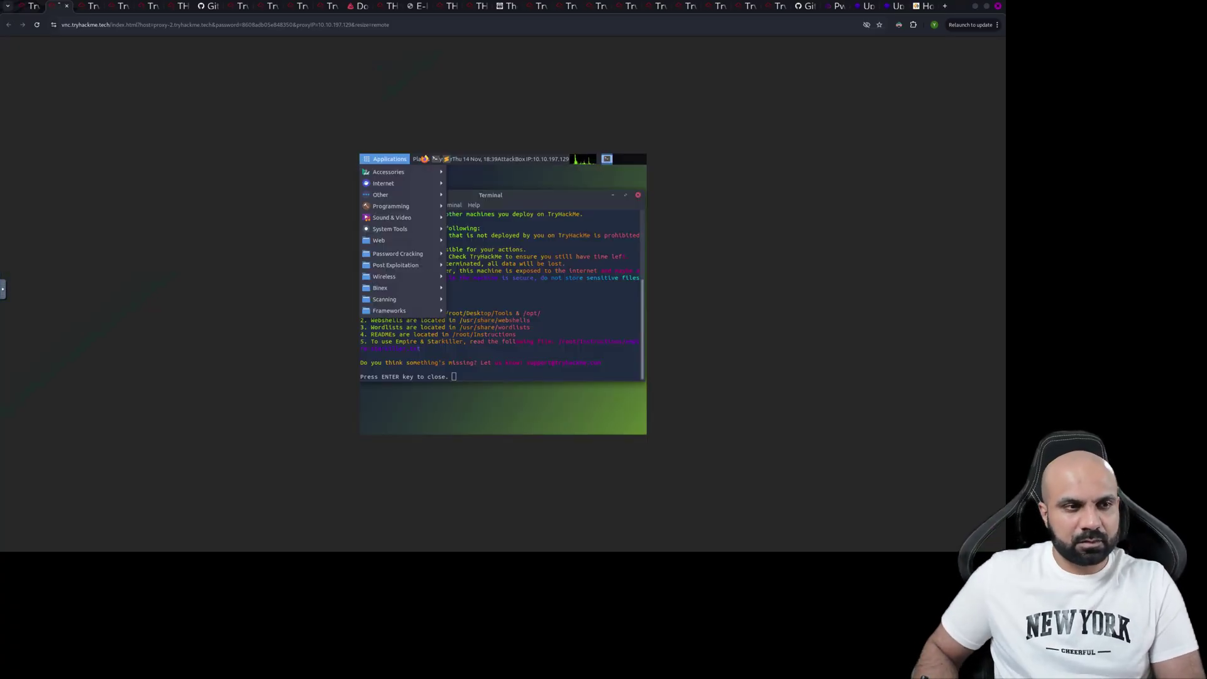
left_click(37, 25)
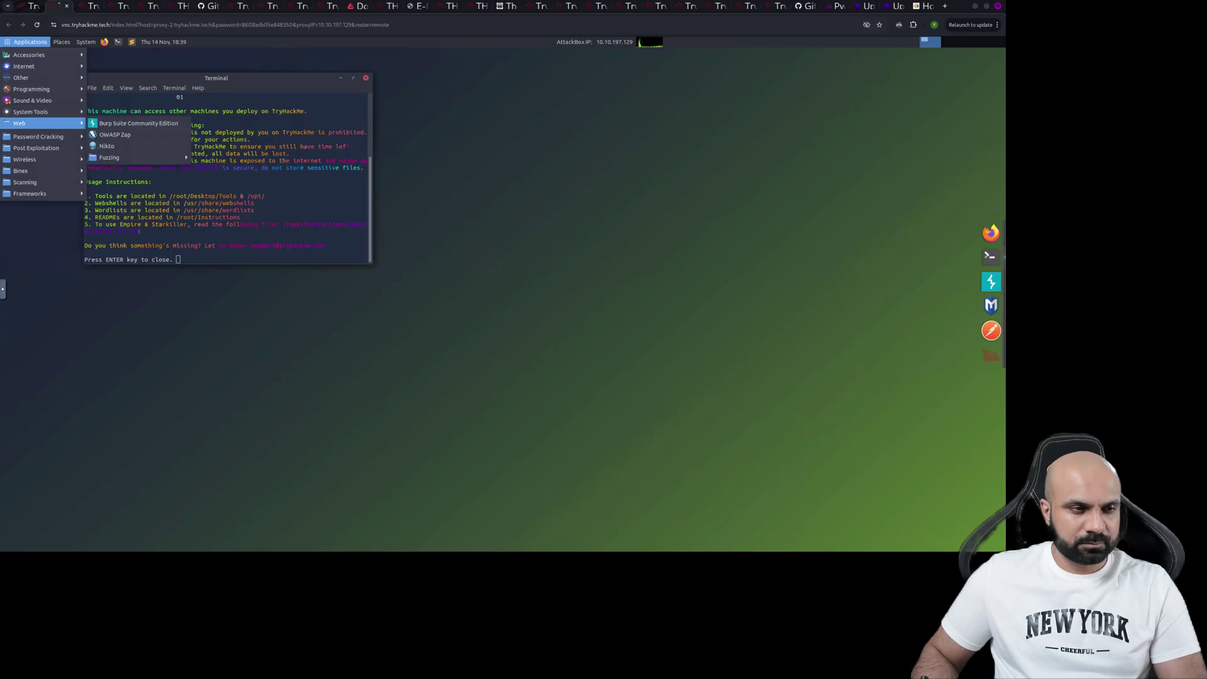
- Browse the AttackBox Places and Applications menus, then go back to the How-To Geek article
mouse_move(44, 78)
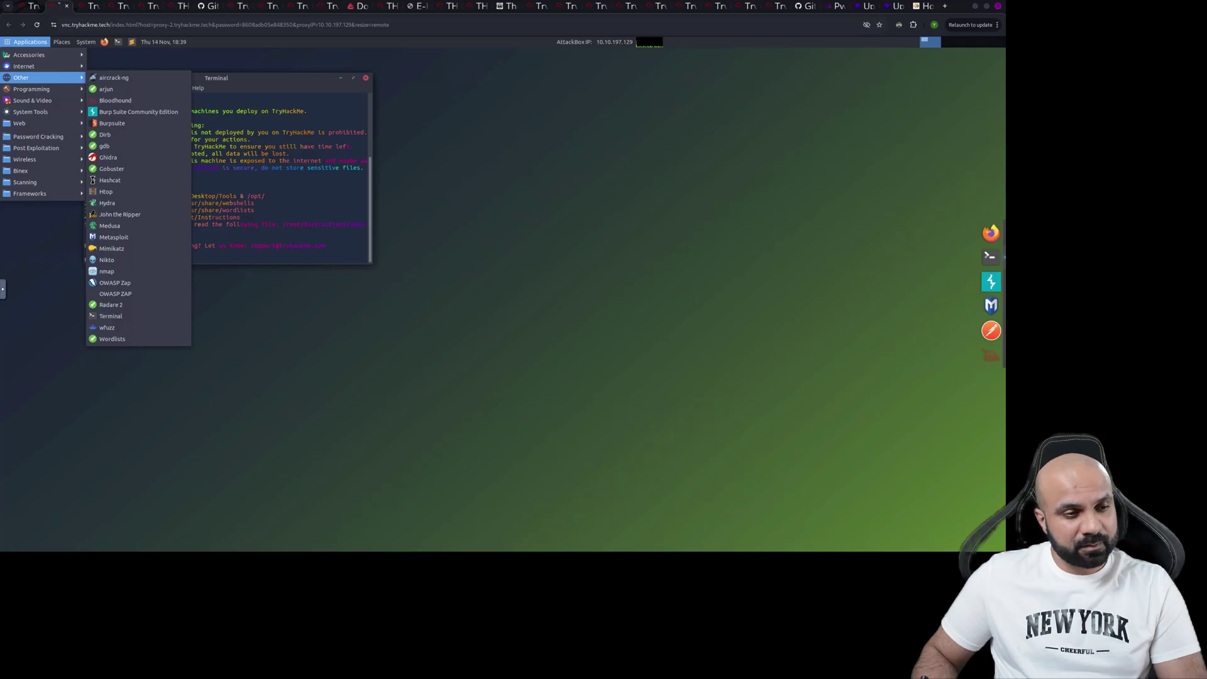
mouse_move(33, 101)
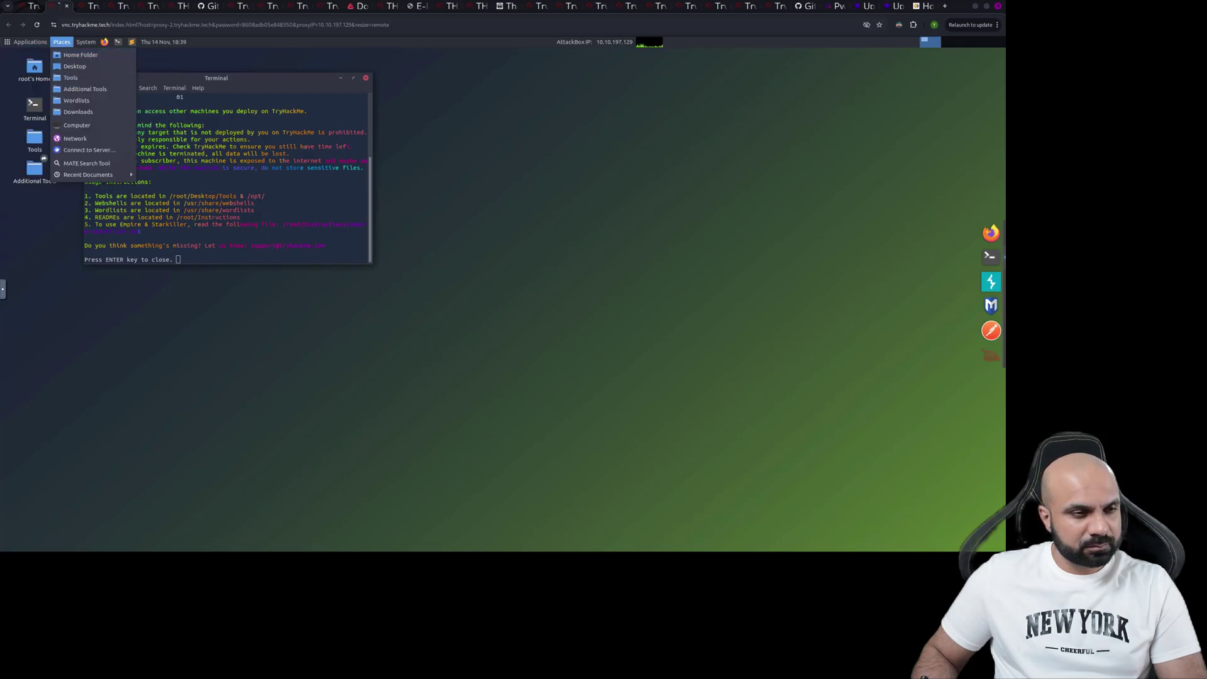
left_click(62, 42)
left_click(29, 42)
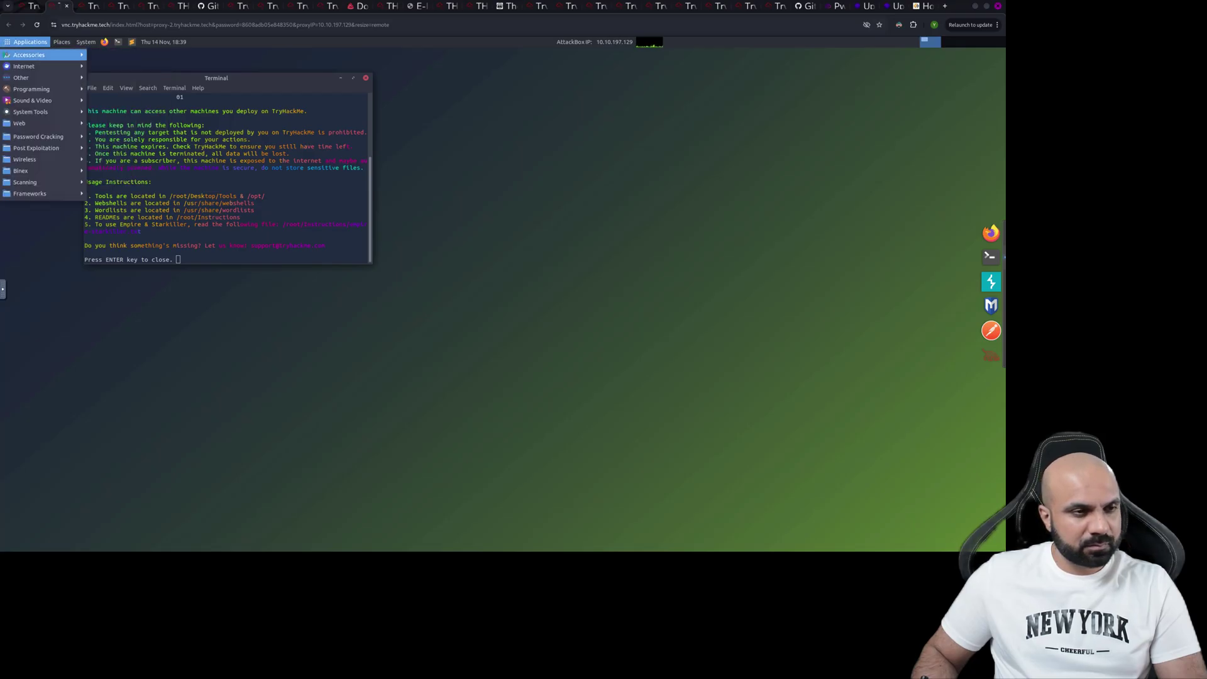
mouse_move(29, 55)
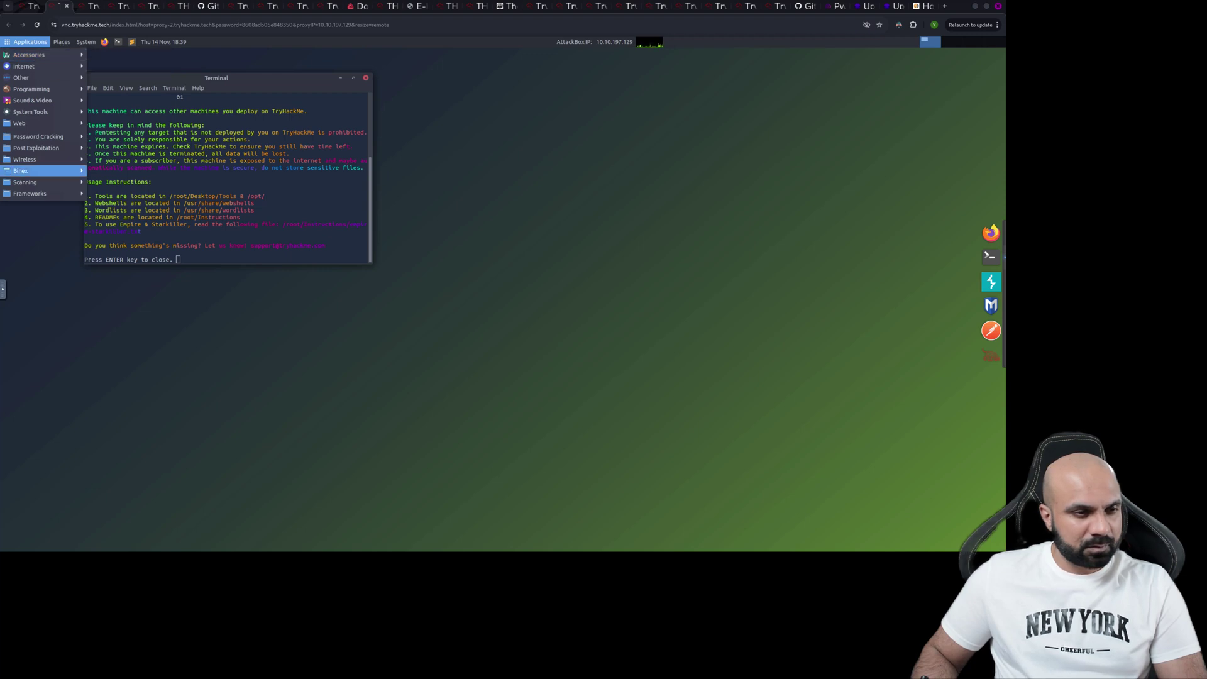
mouse_move(19, 123)
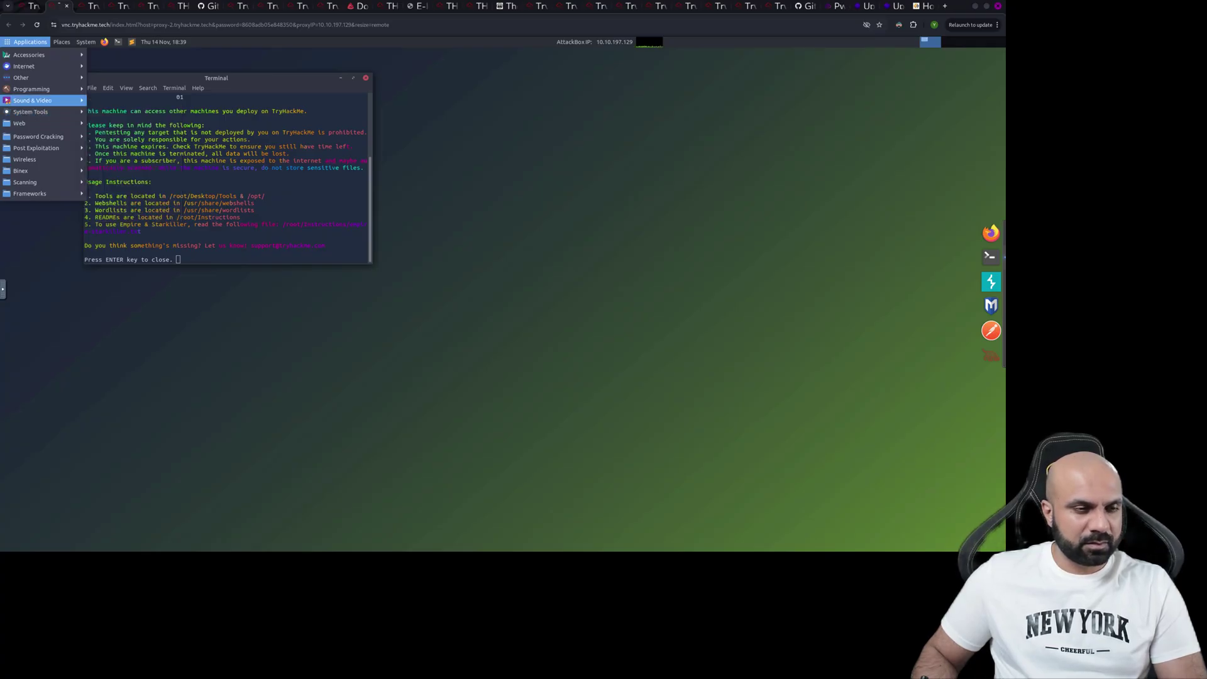
mouse_move(29, 77)
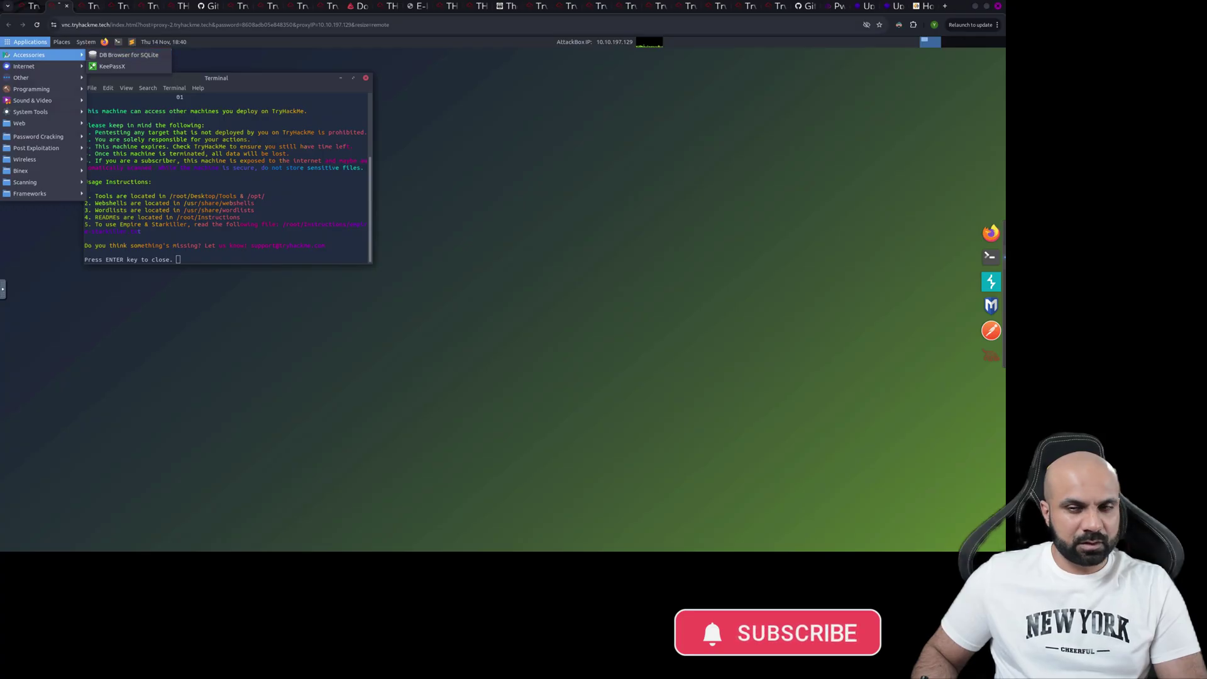
left_click(924, 6)
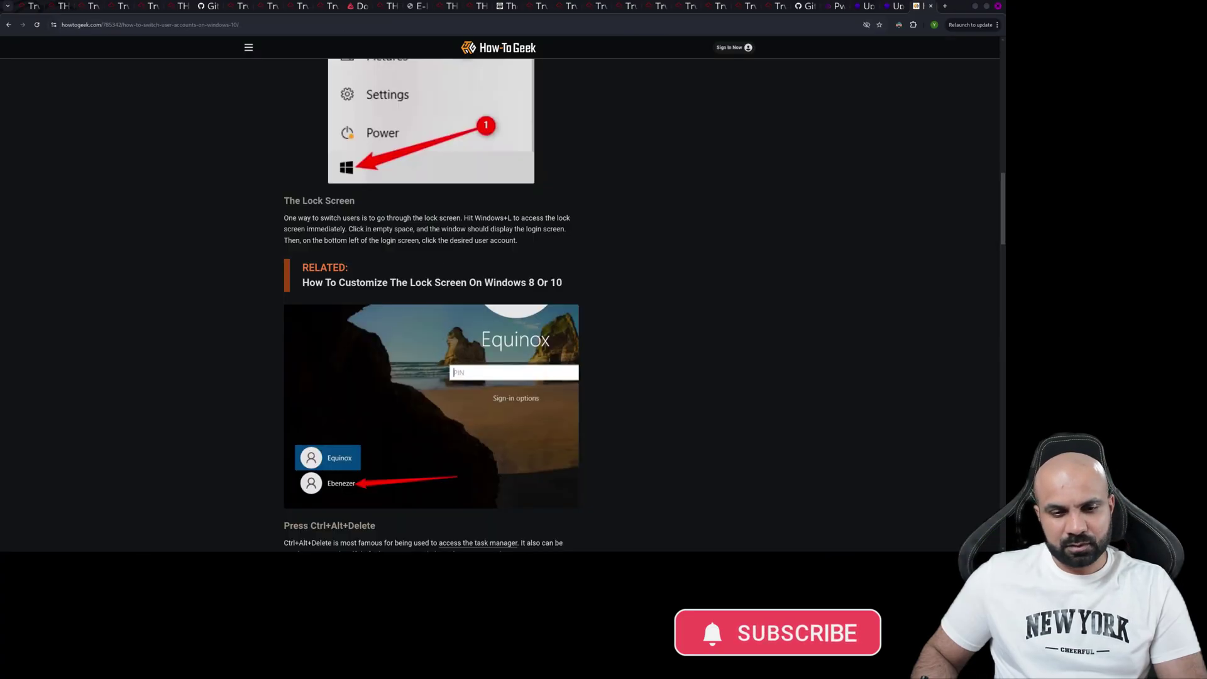
- Search 'how to use remote desktop in kali linux' and open InfoSec Scout's RDP on Kali article
left_click(239, 25)
key("ctrl+a")
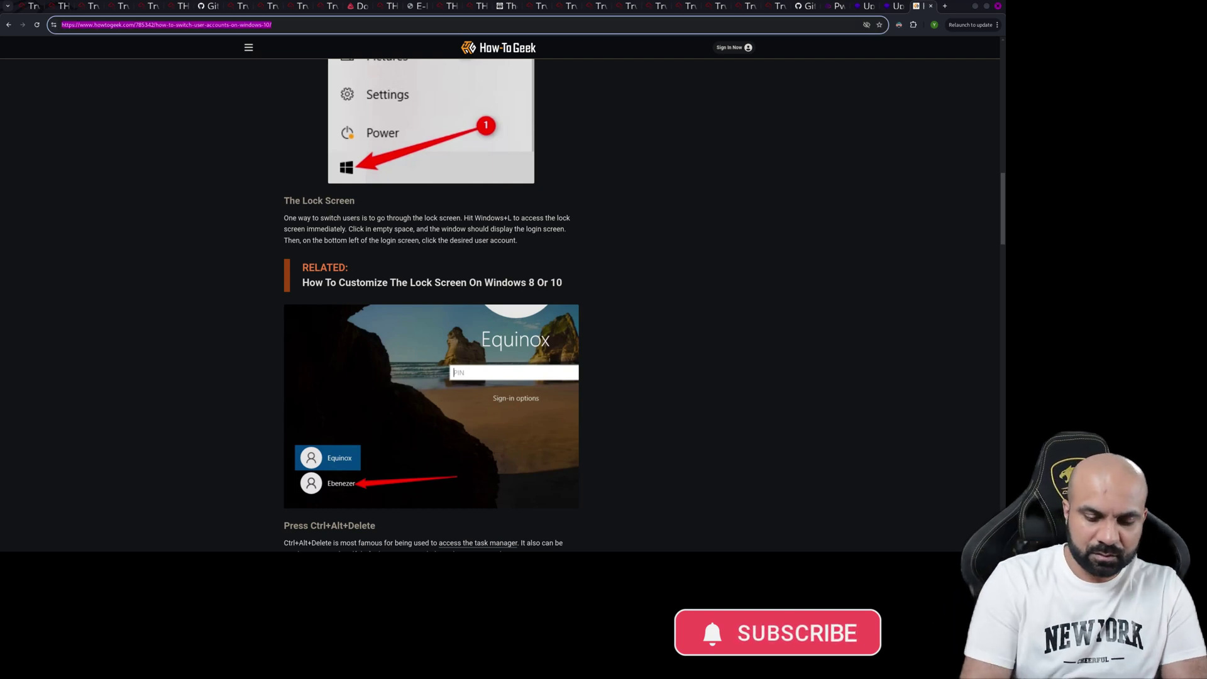
key("BackSpace")
type("hw")
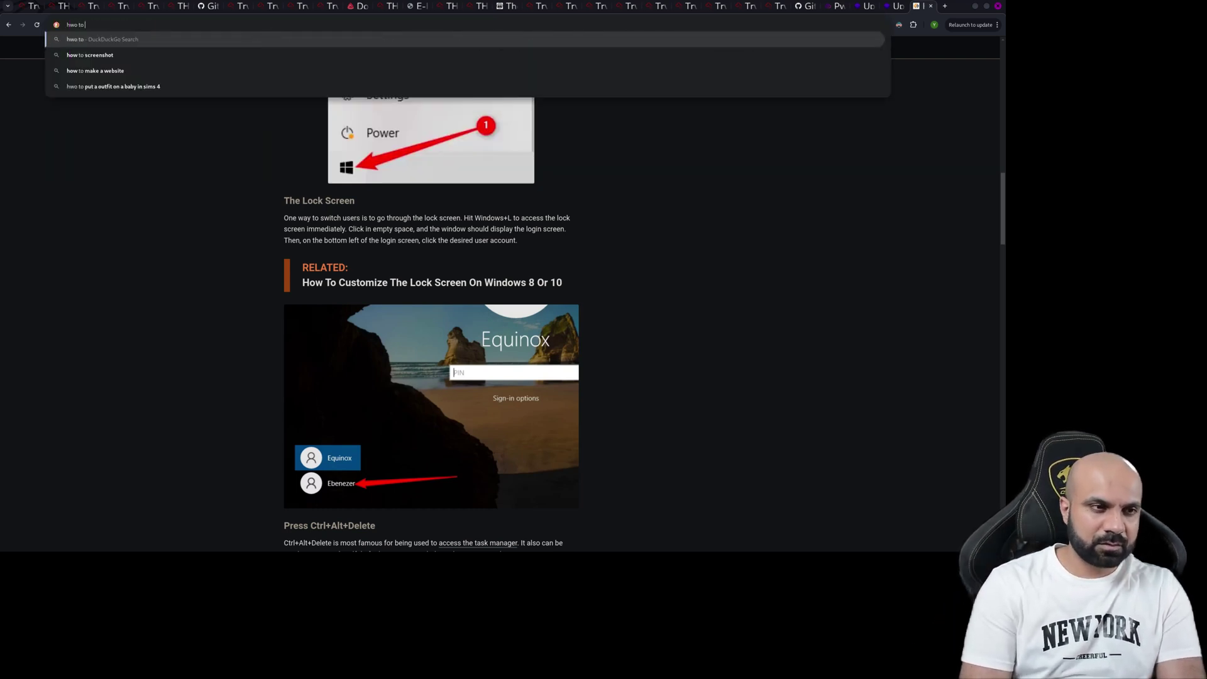
key("BackSpace")
type("ow")
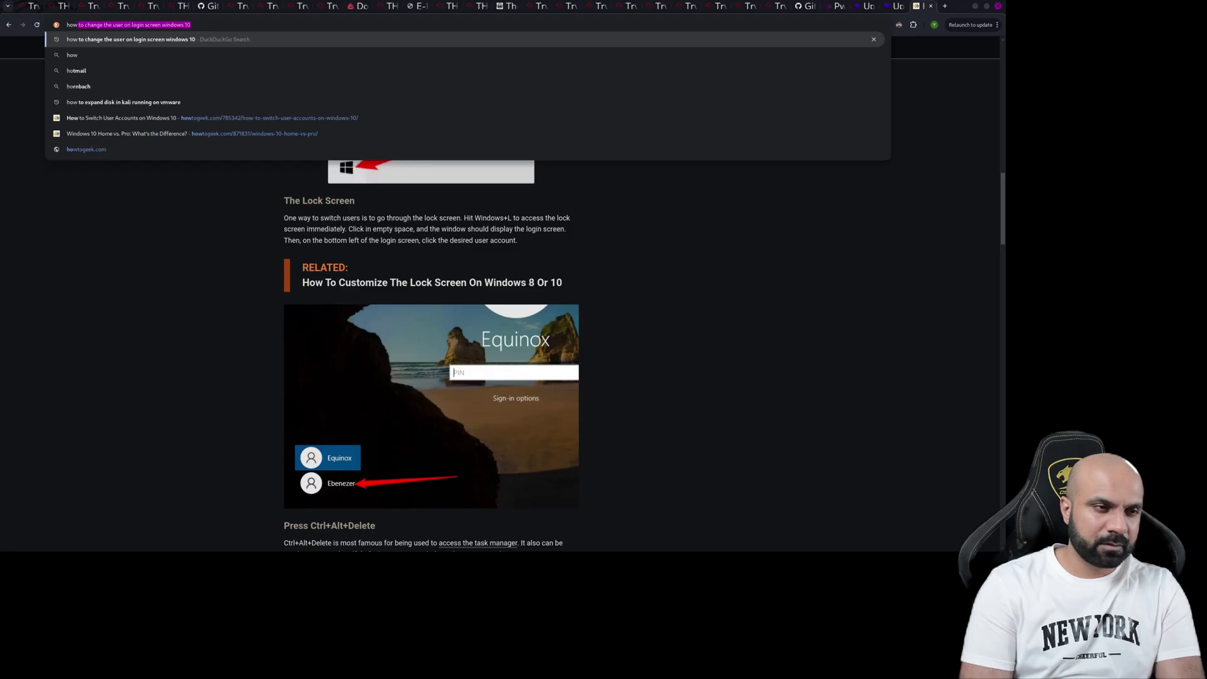
type(" to use remote")
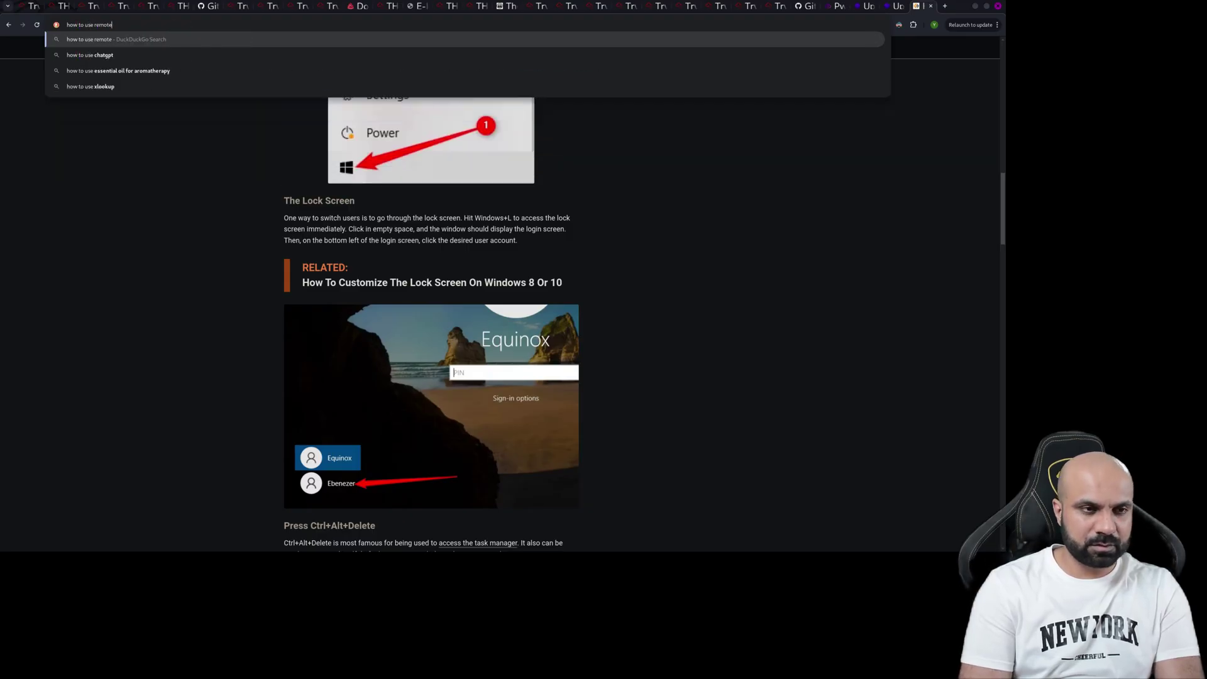
type(" desktop")
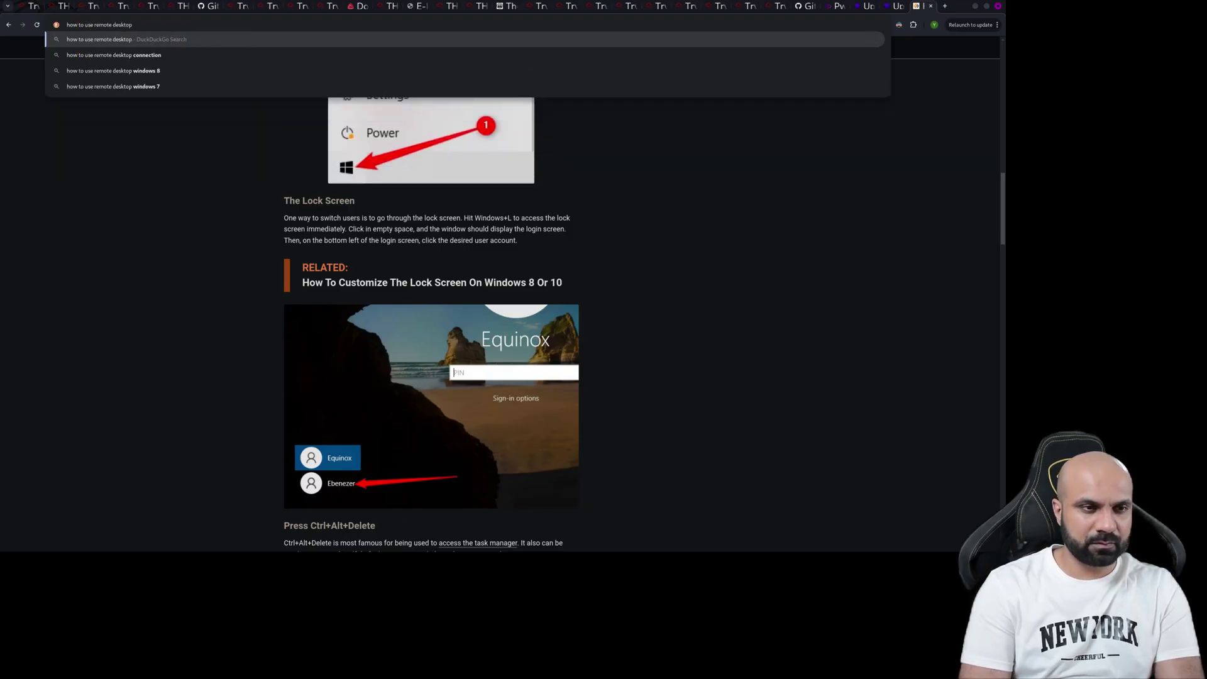
type(" in ")
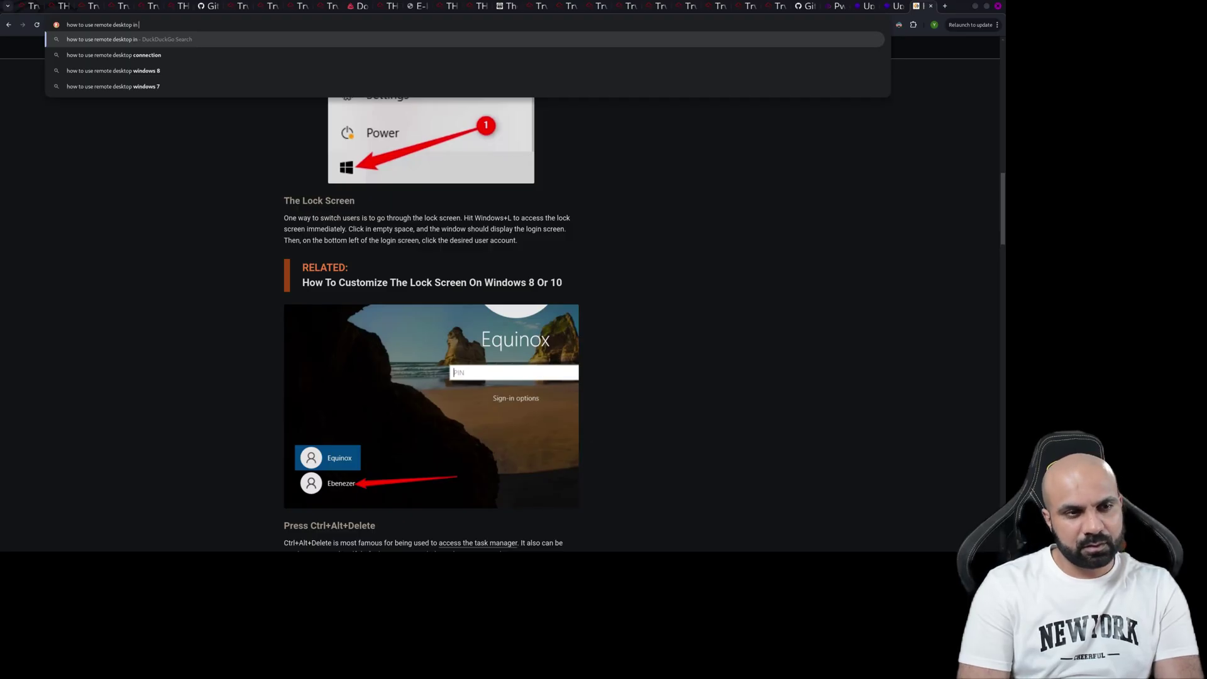
type("kali linux")
key("Return")
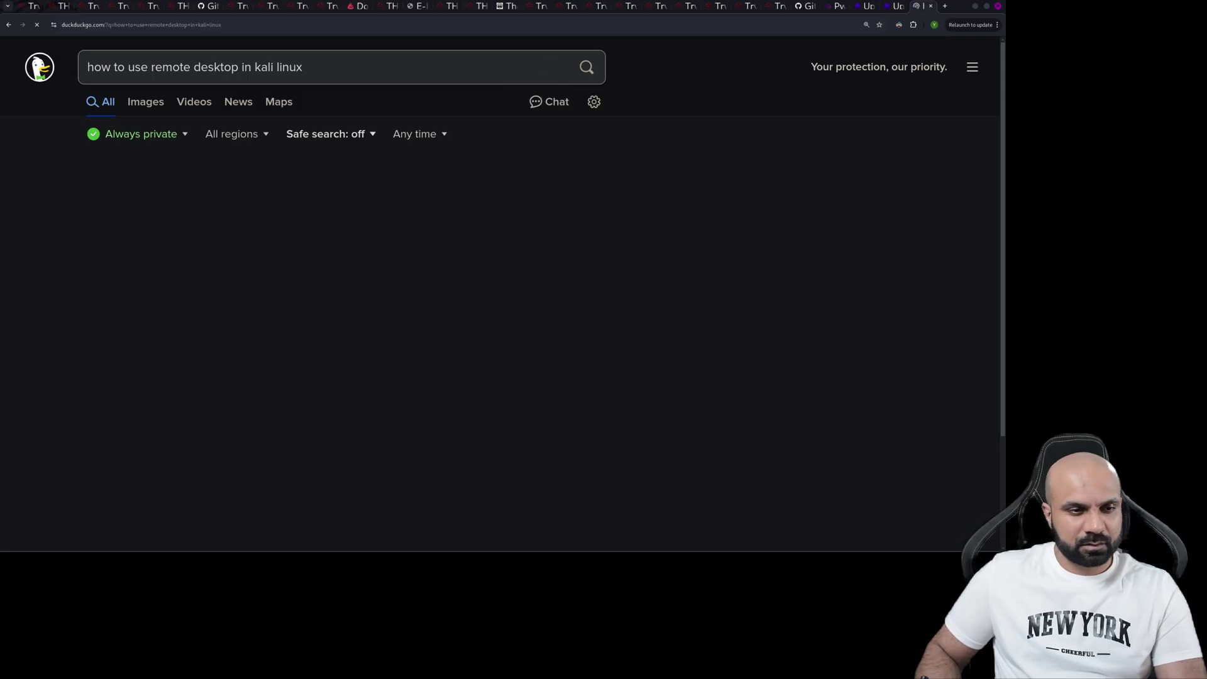
scroll(343, 289, "down", 3)
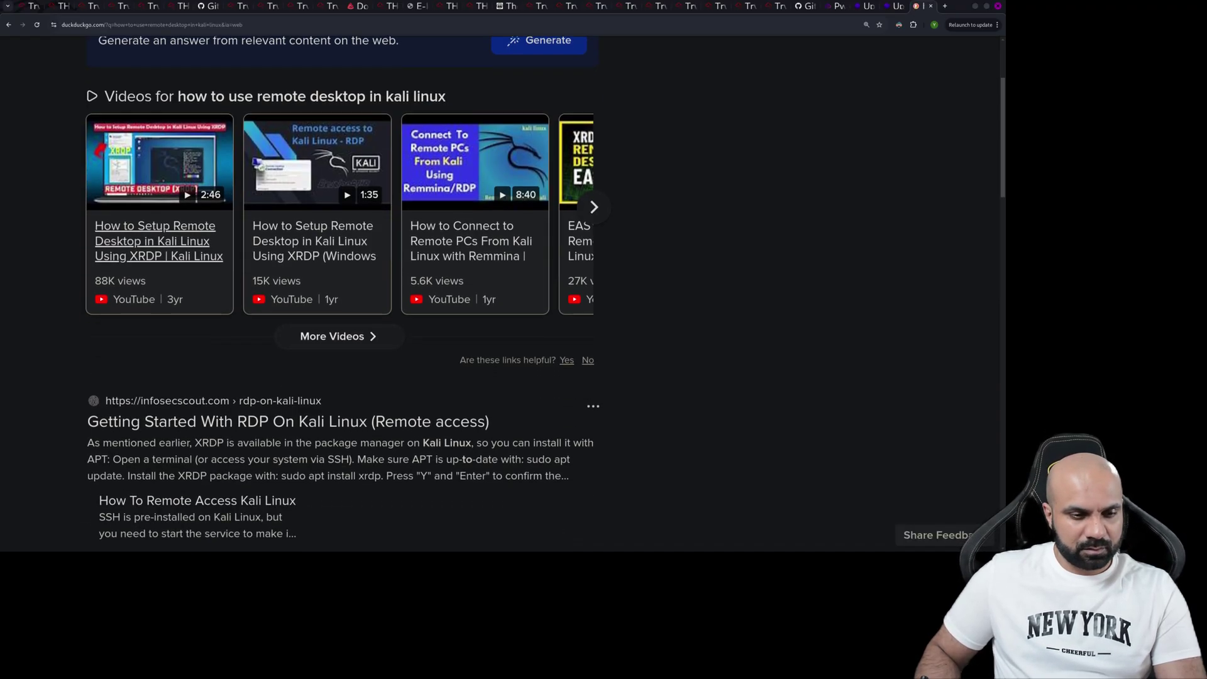
scroll(158, 245, "down", 3)
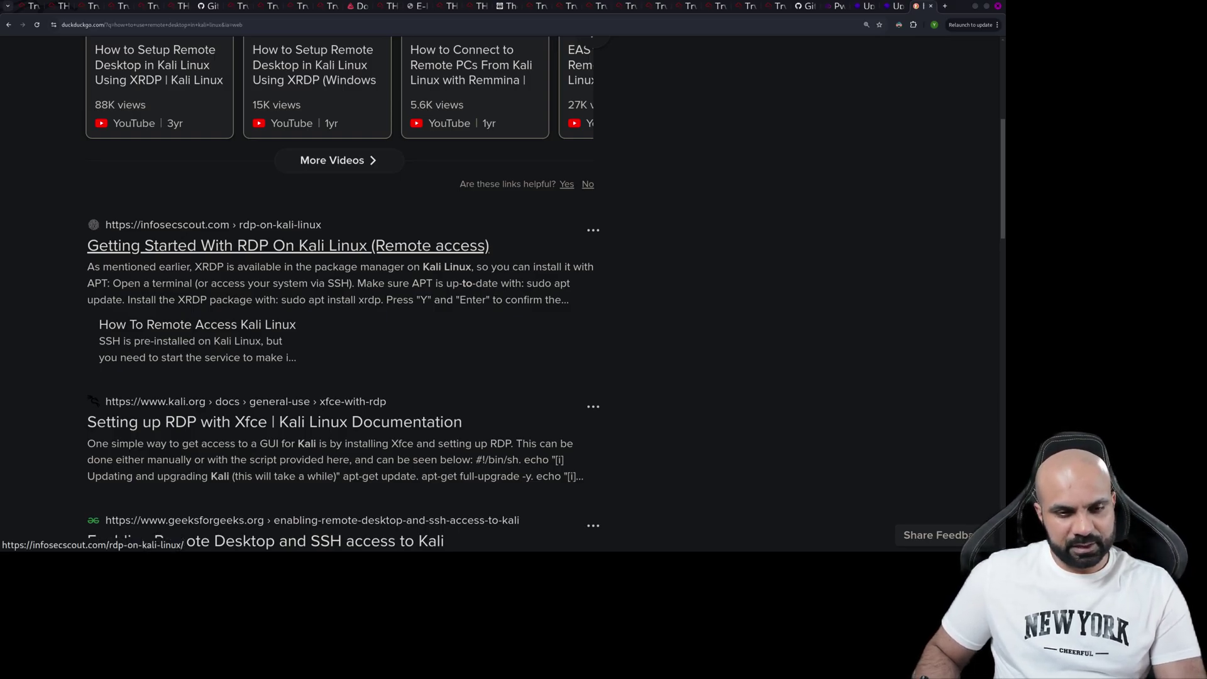
left_click(288, 246)
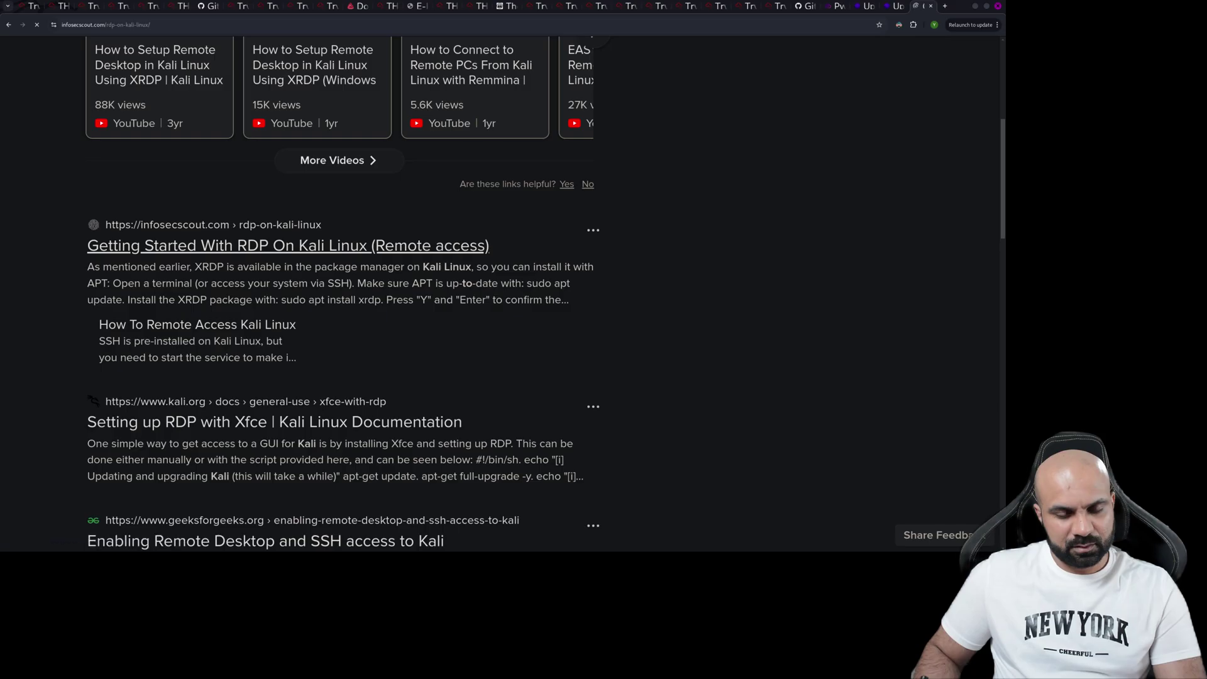
- Scroll through InfoSec Scout's 'Getting Started With RDP On Kali Linux' article to its end
scroll(422, 308, "down", 7)
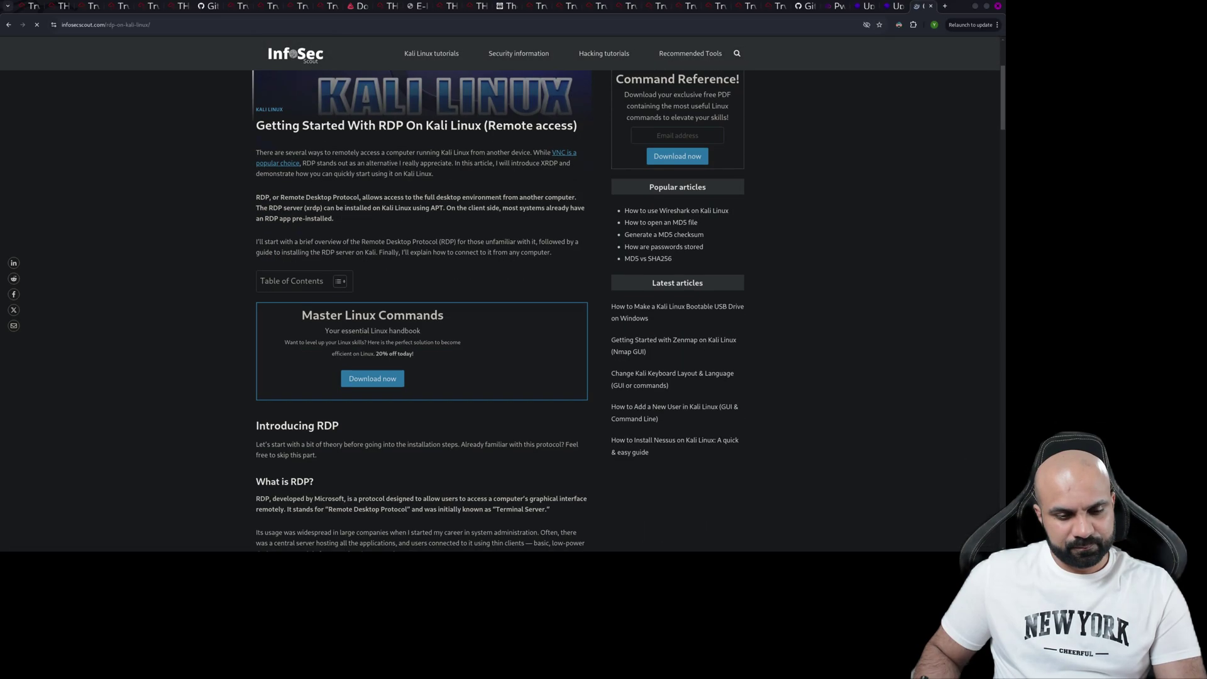
scroll(421, 308, "down", 4)
scroll(421, 308, "down", 5)
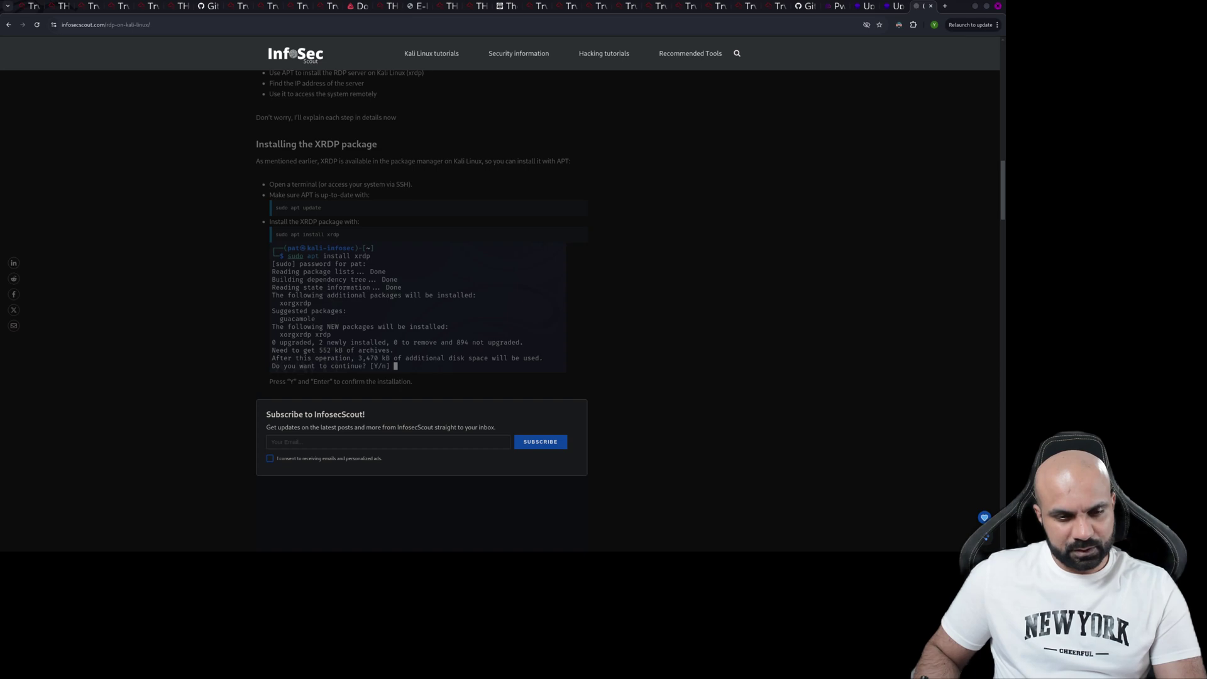
scroll(421, 308, "down", 8)
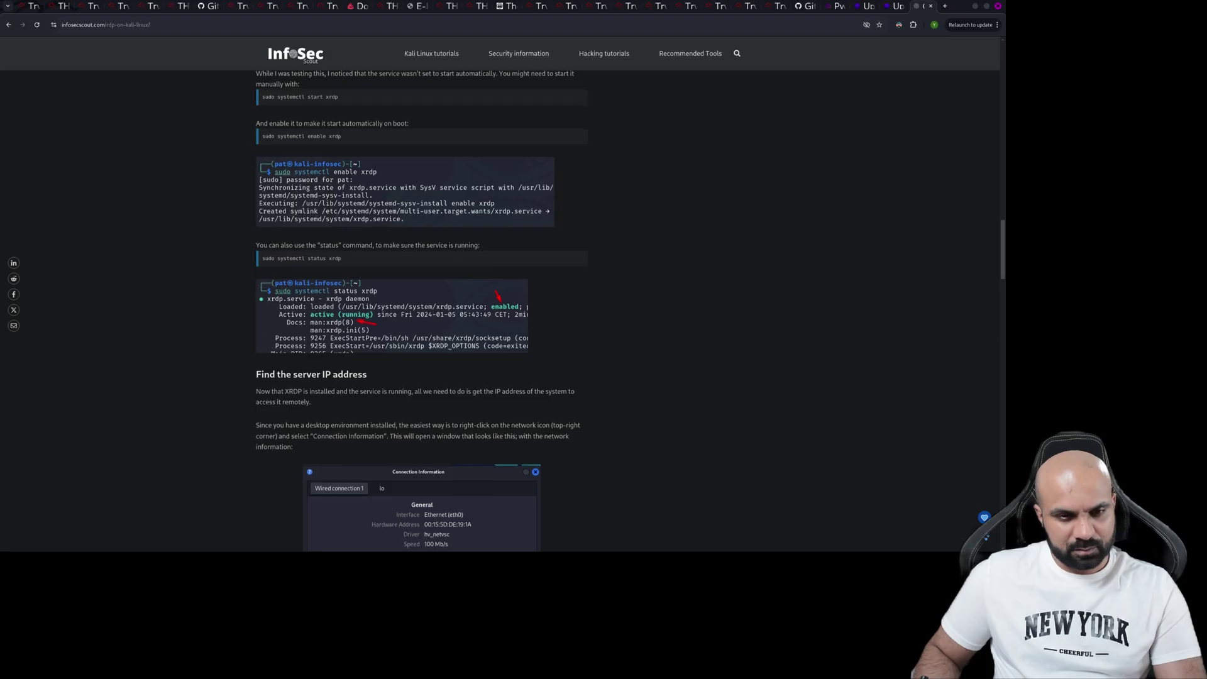
scroll(421, 308, "down", 4)
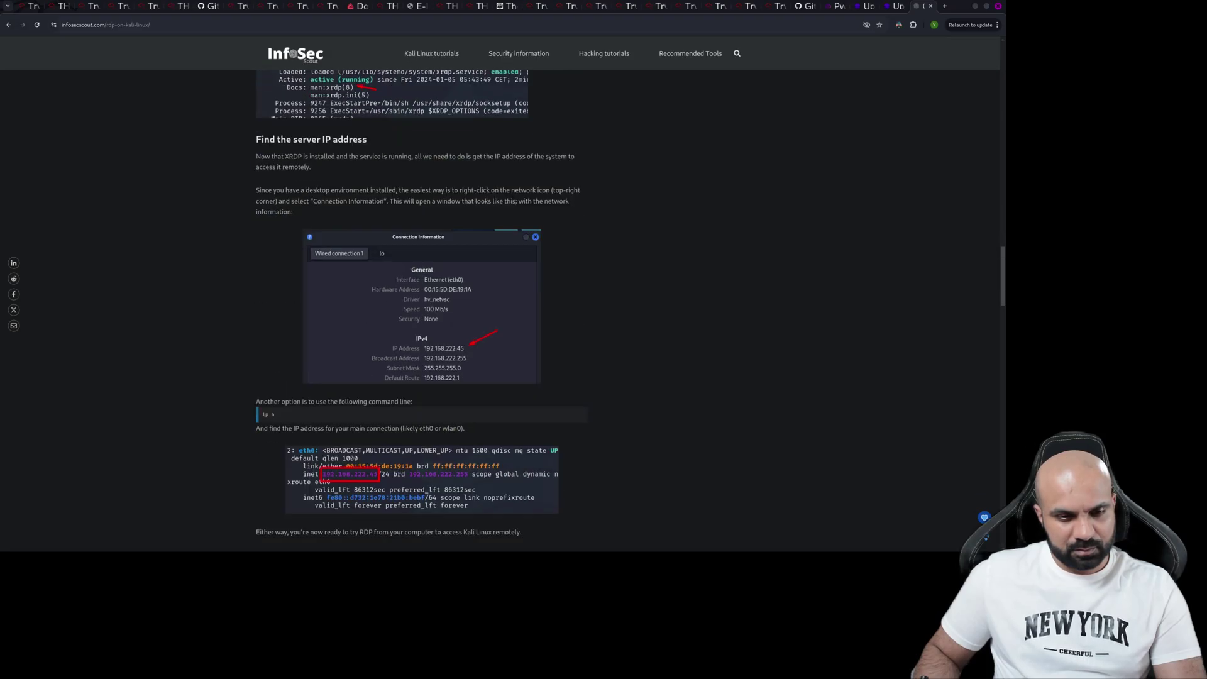
scroll(422, 308, "down", 7)
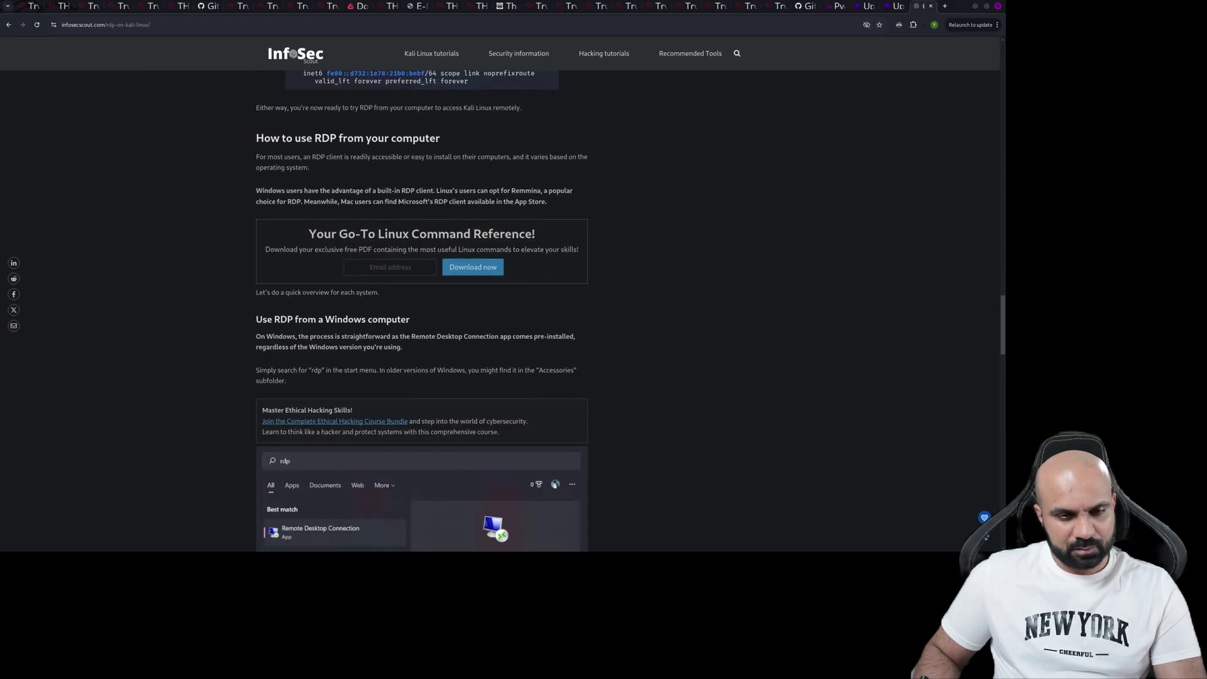
scroll(421, 308, "down", 3)
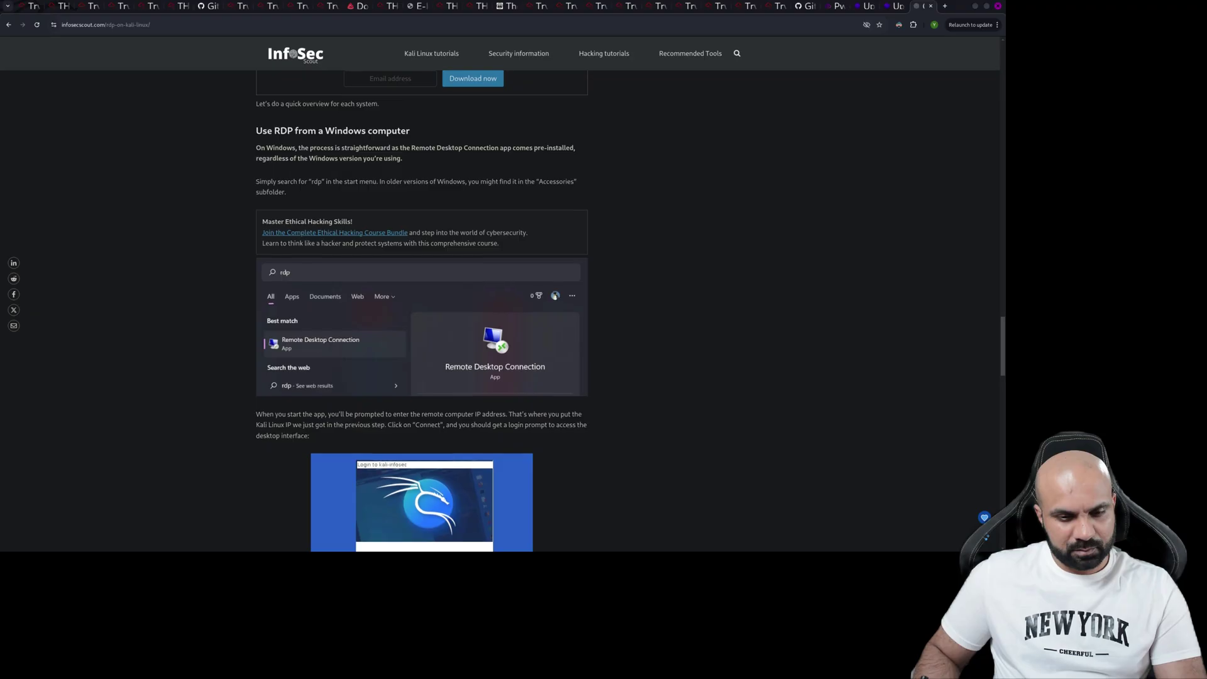
scroll(421, 308, "down", 5)
scroll(421, 308, "down", 7)
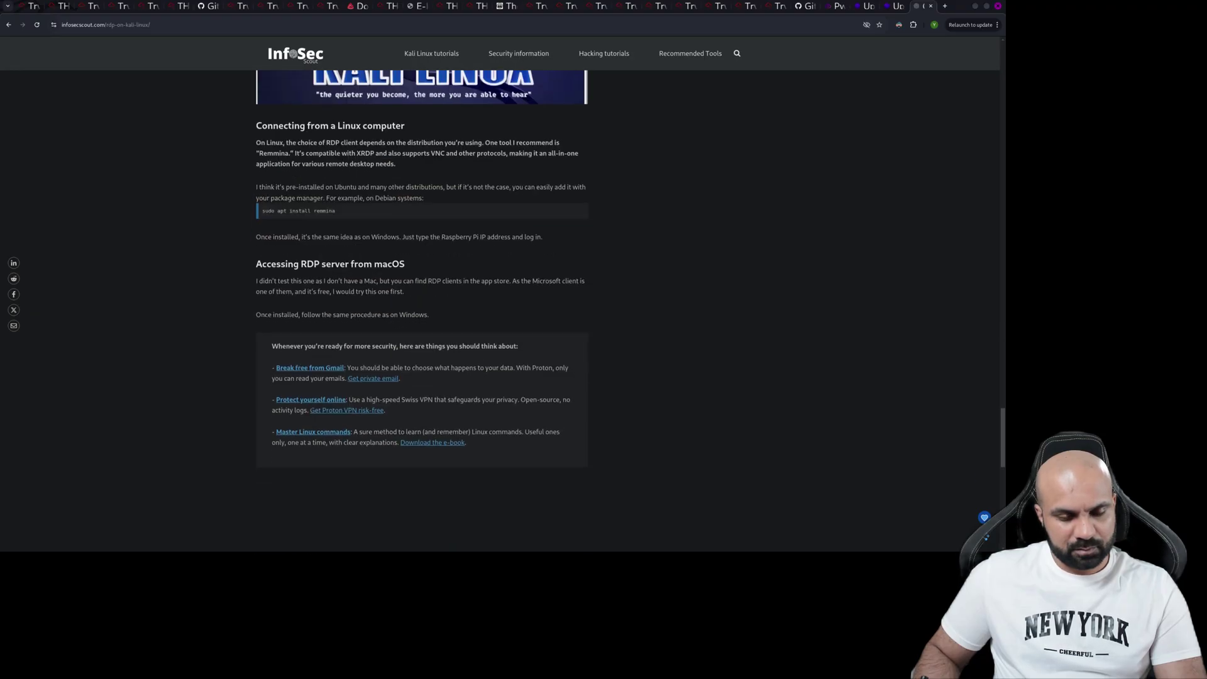
scroll(421, 308, "down", 5)
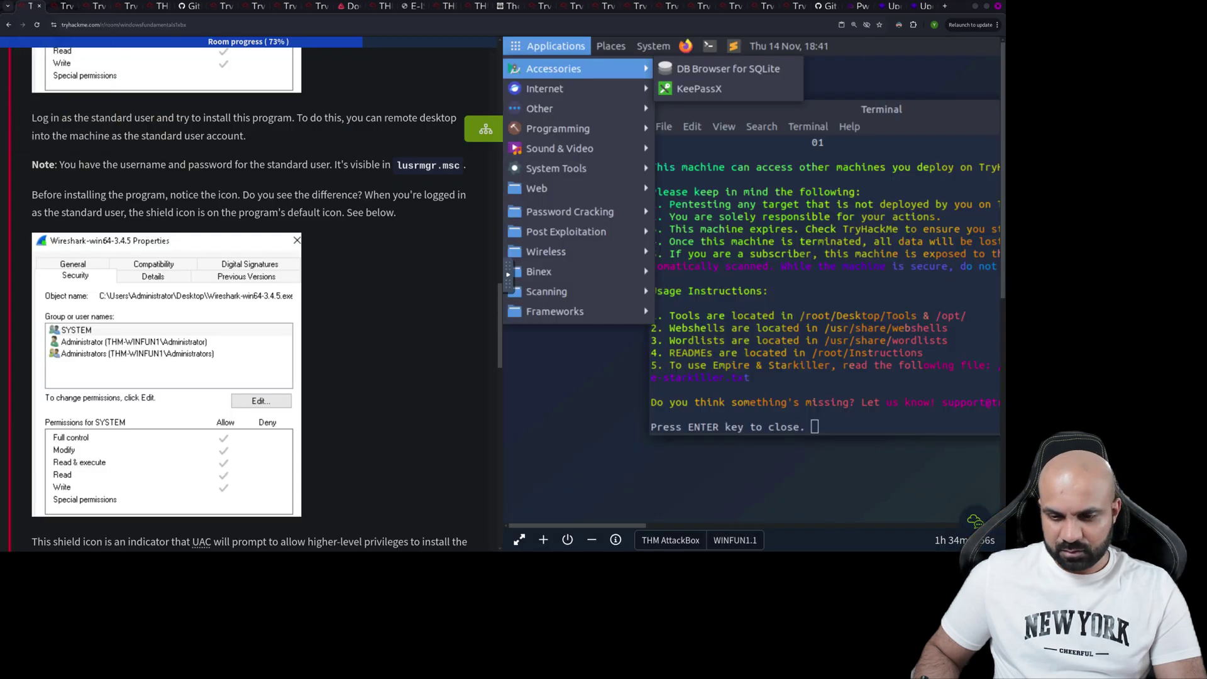
- Switch the machine view to WINFUN1.1, return to the room tab, and select the Wireshark installer
left_click(735, 541)
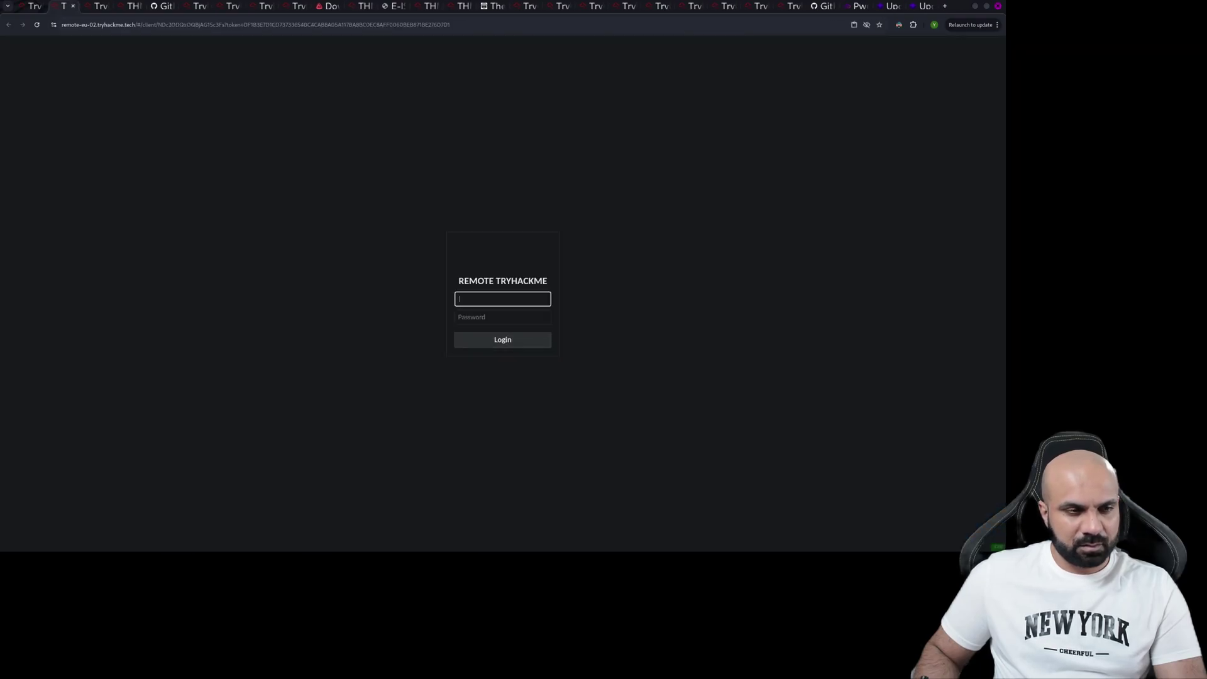
key("ctrl+shift+Tab")
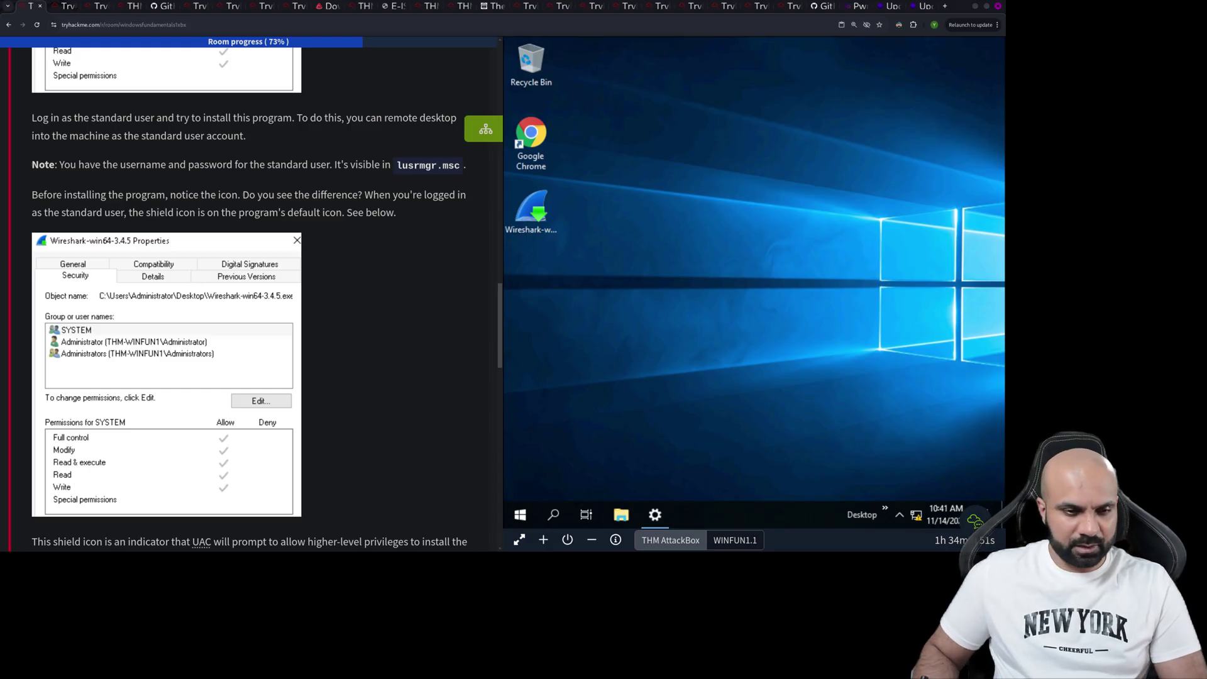
left_click(531, 212)
scroll(252, 295, "down", 7)
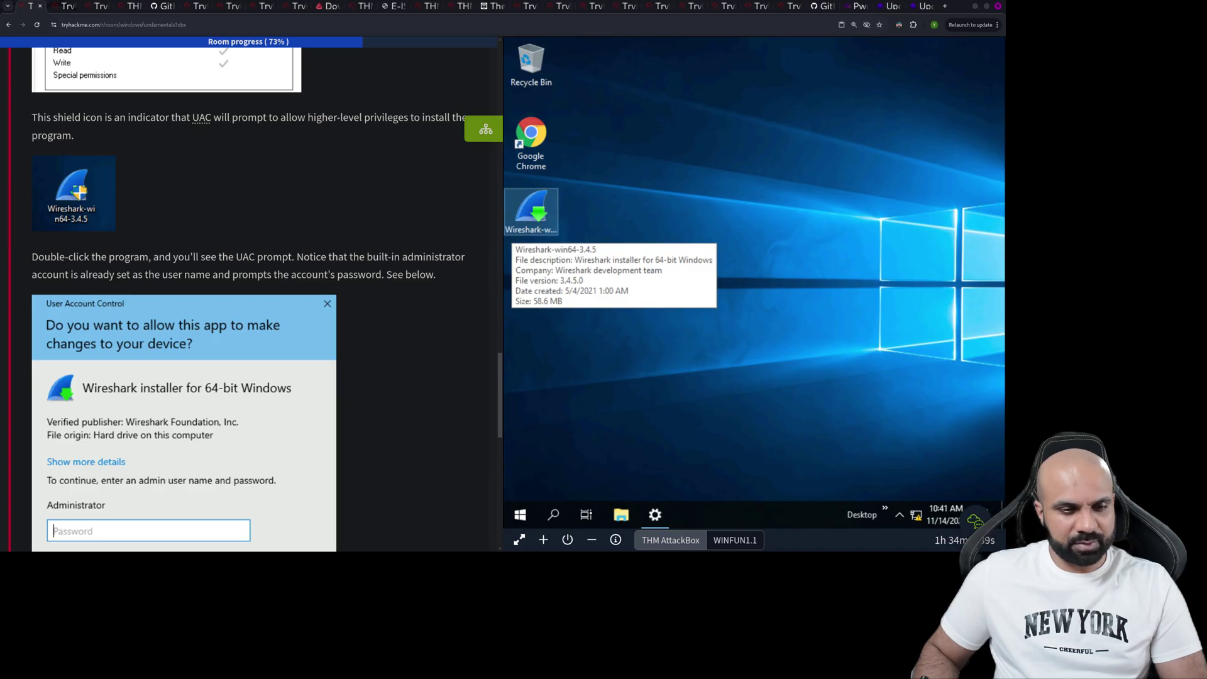
scroll(251, 296, "down", 3)
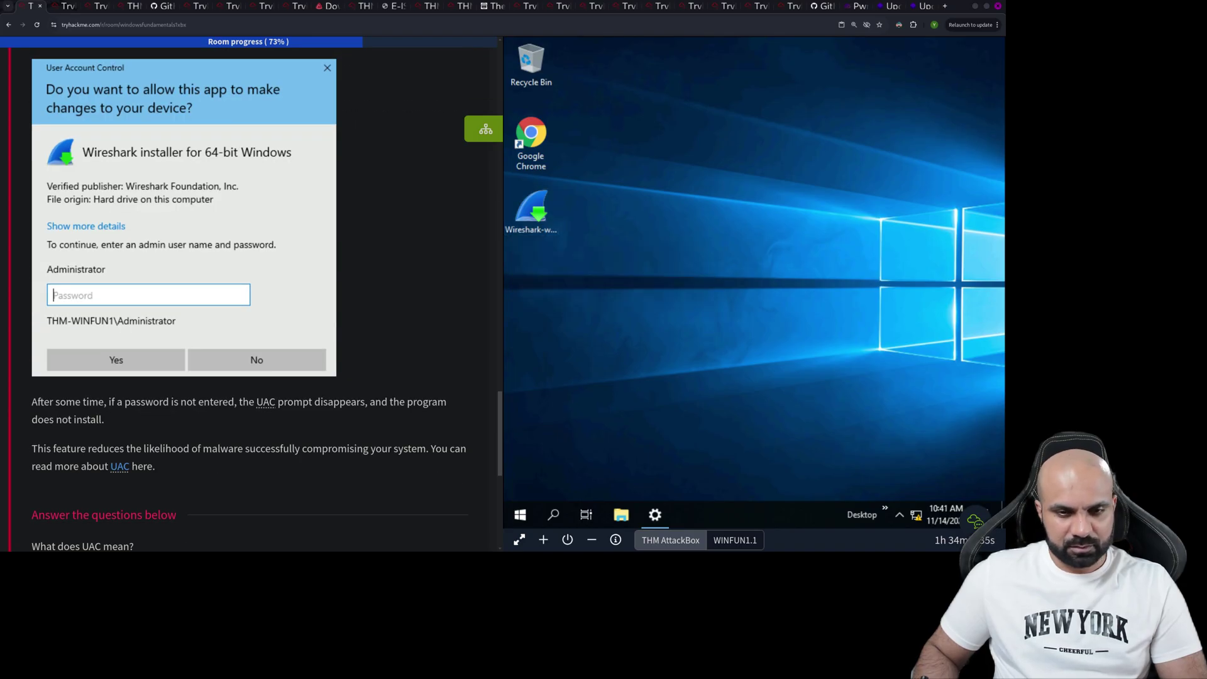
- Launch the Wireshark installer and submit 'user access control' as the UAC answer
double_click(532, 213)
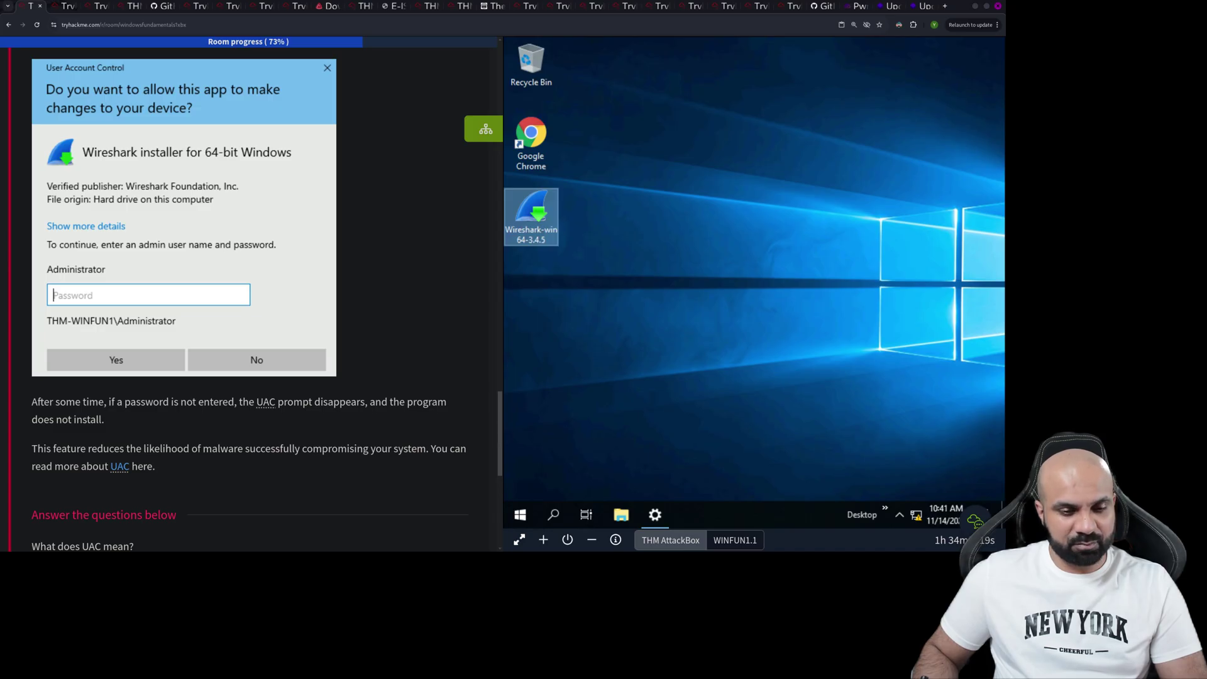
scroll(252, 295, "down", 2)
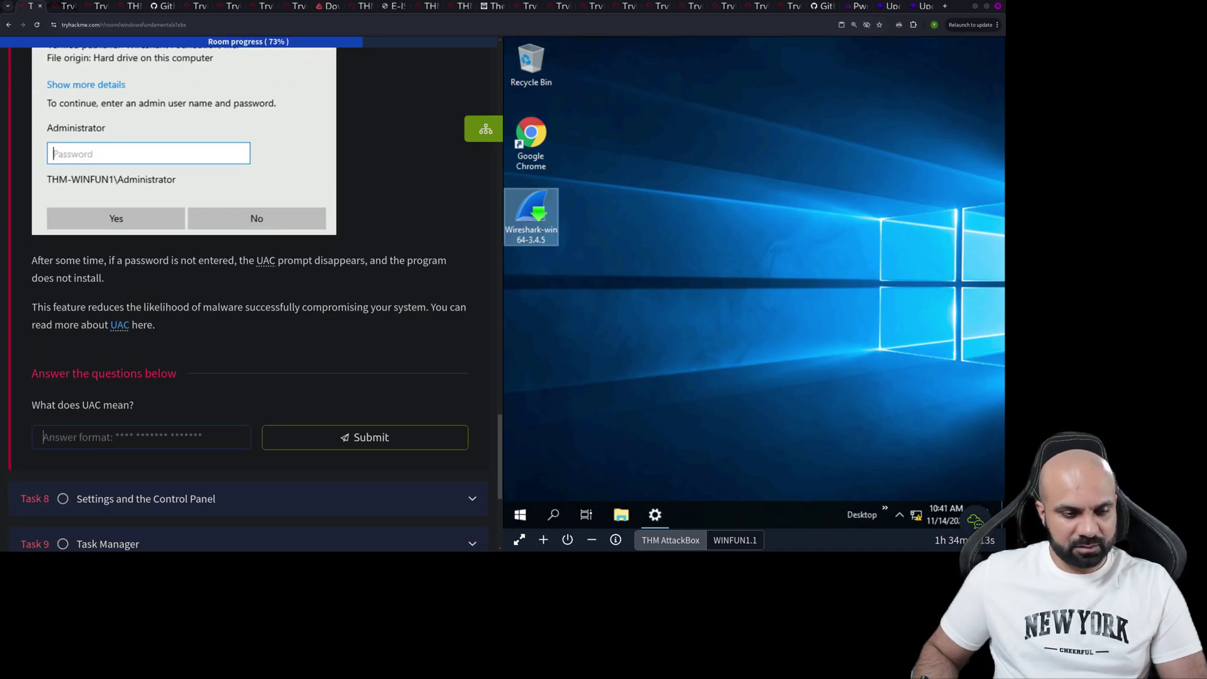
type("us")
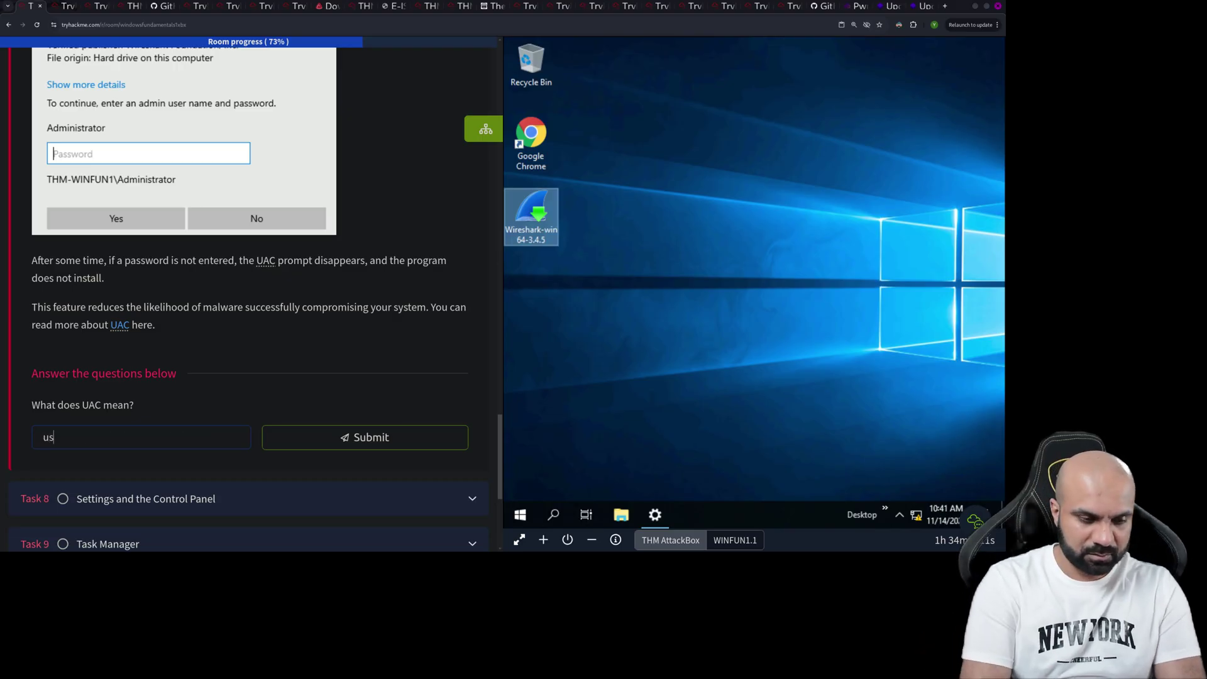
type("er access ")
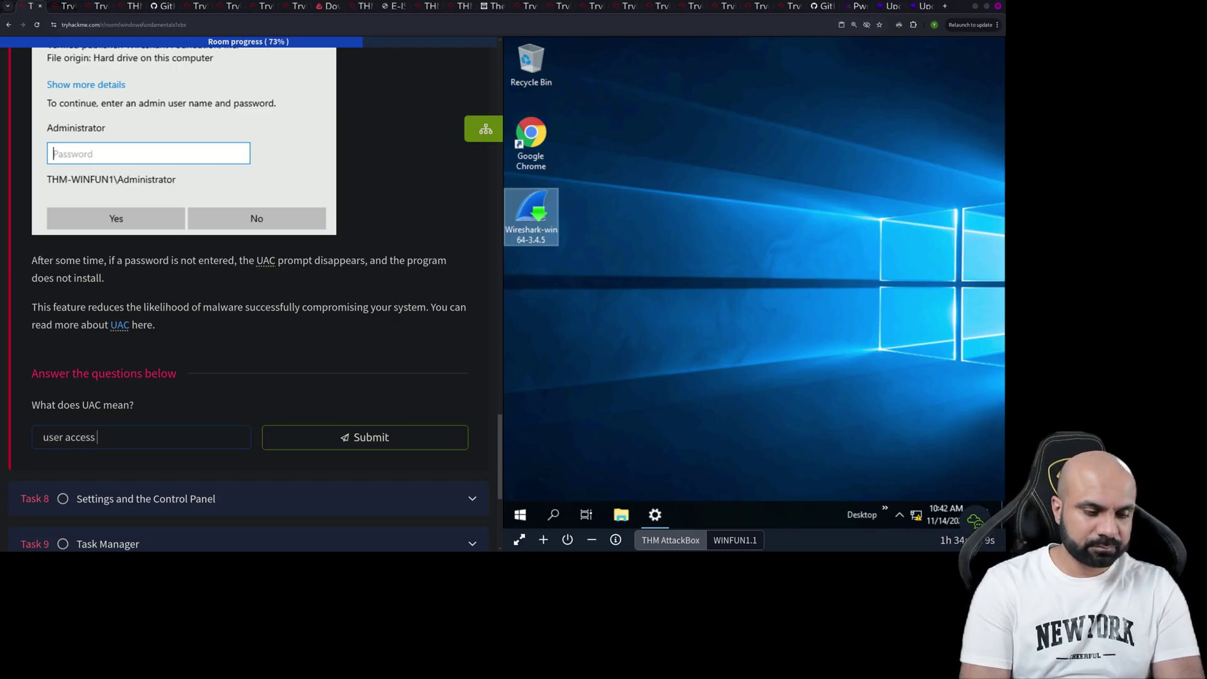
type("control")
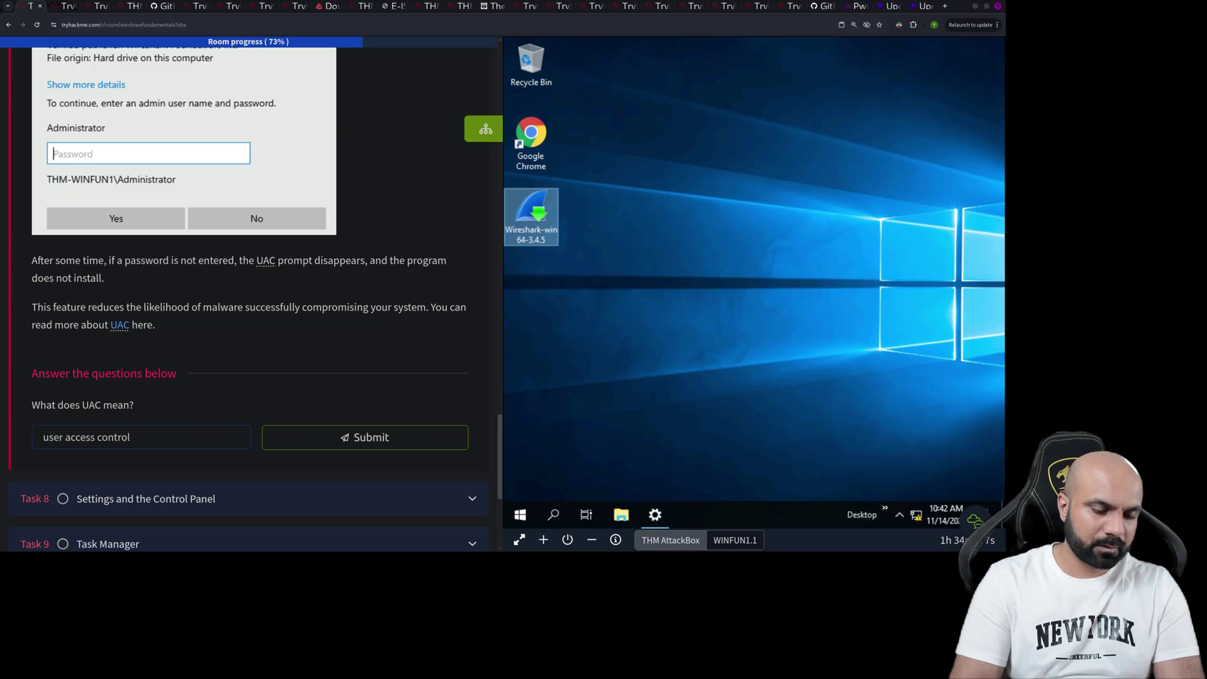
key("Return")
scroll(251, 295, "up", 10)
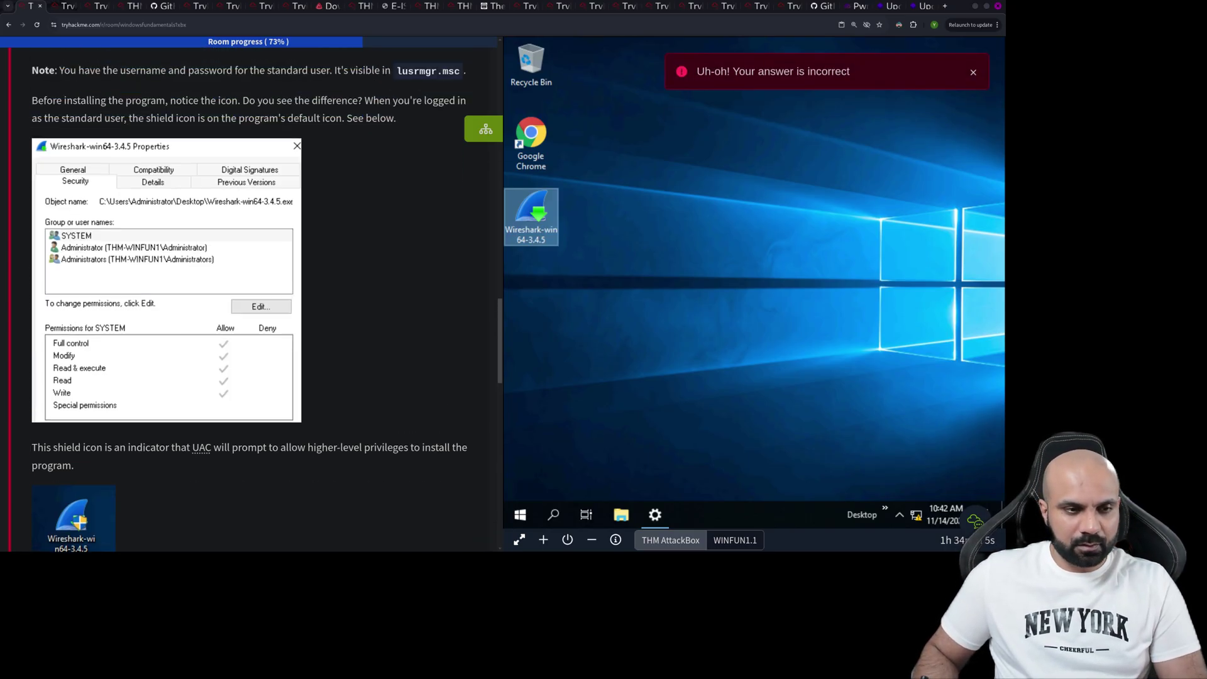
scroll(252, 296, "up", 15)
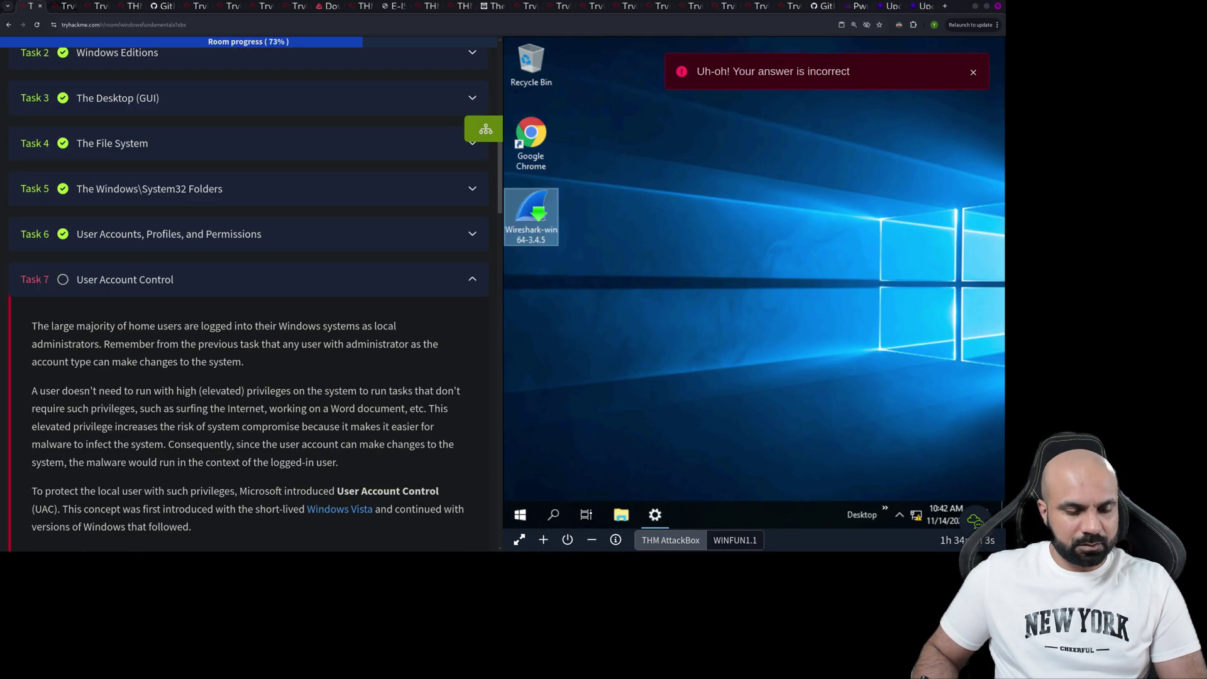
- Copy 'User Account Control' from the lesson text and allow the Wireshark installer to run
scroll(248, 300, "down", 1)
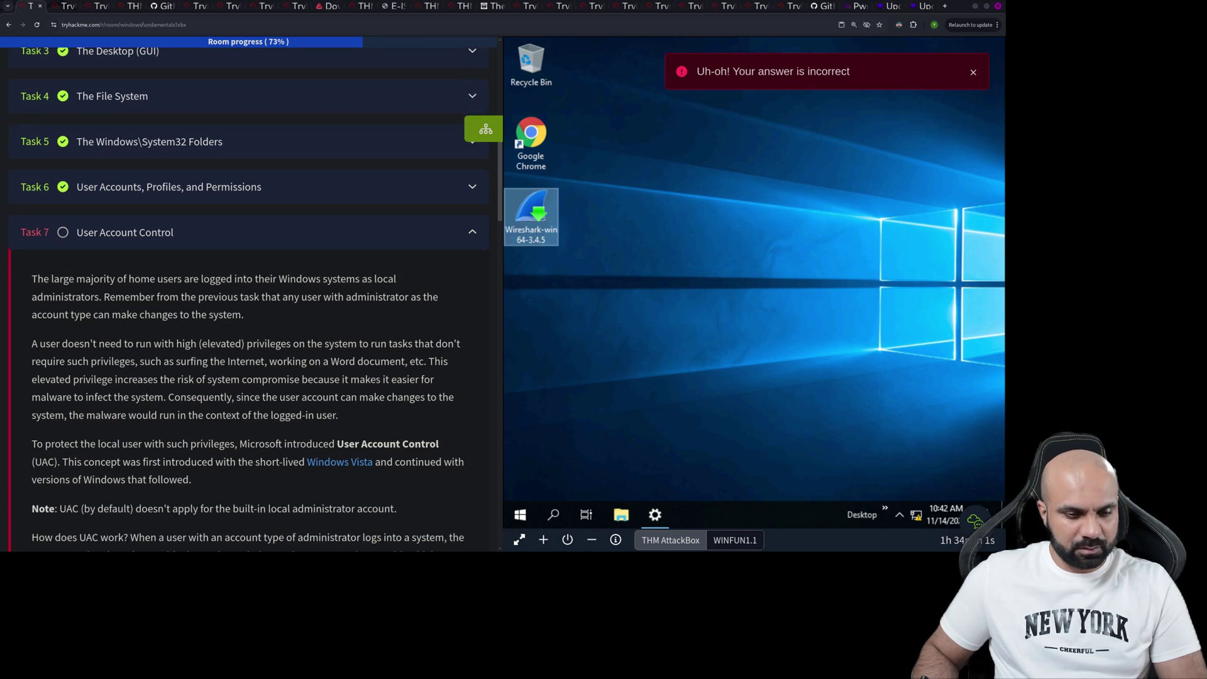
left_click_drag(337, 444, 440, 444)
right_click(430, 443)
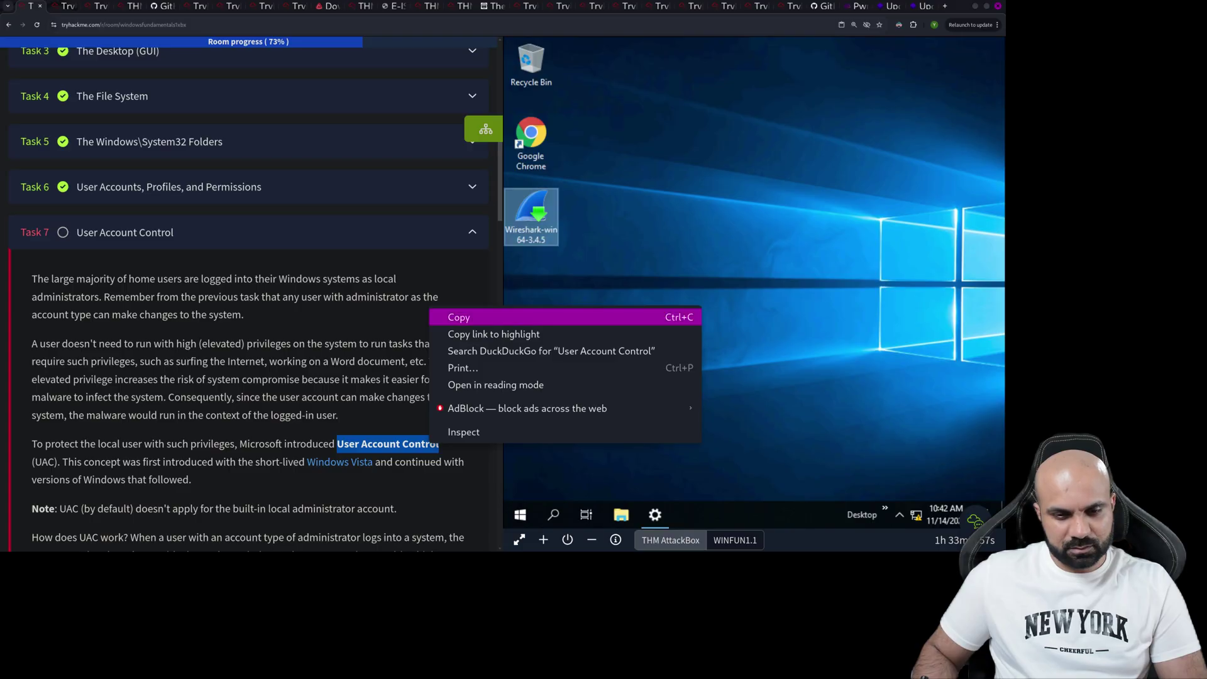
left_click(459, 314)
scroll(251, 295, "down", 10)
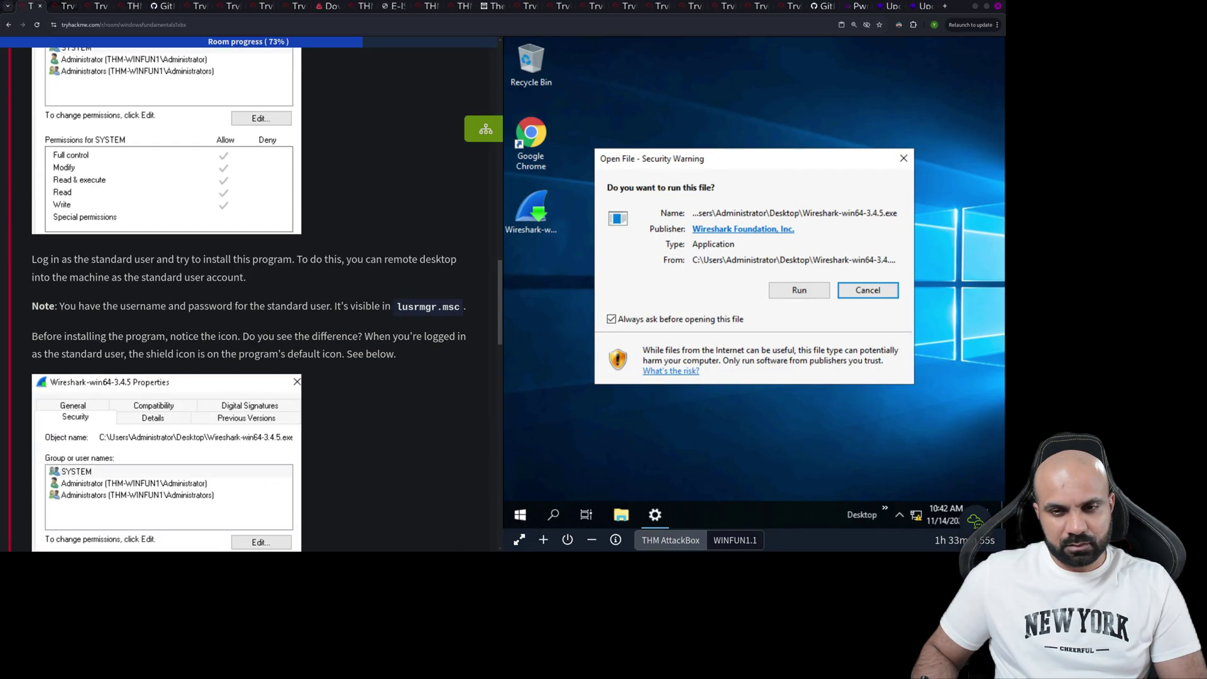
left_click(799, 290)
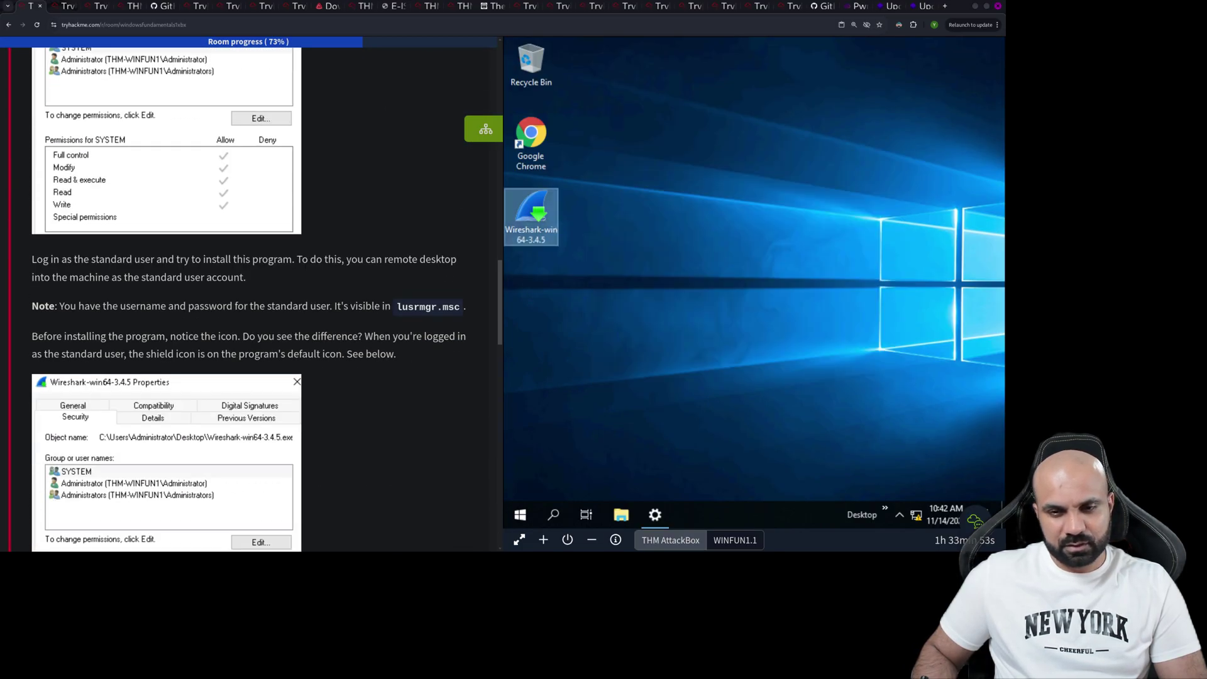
- Submit 'User Account Control' as the UAC answer, cancel Wireshark setup, and expand Task 8
scroll(252, 296, "down", 15)
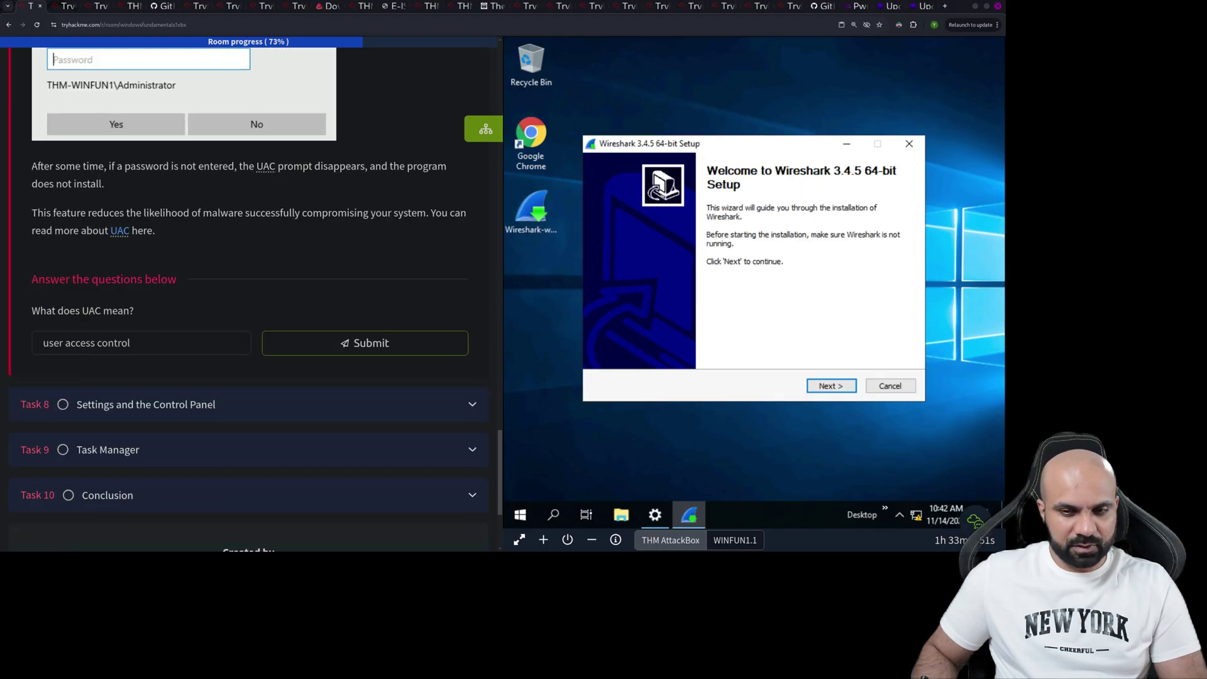
triple_click(43, 154)
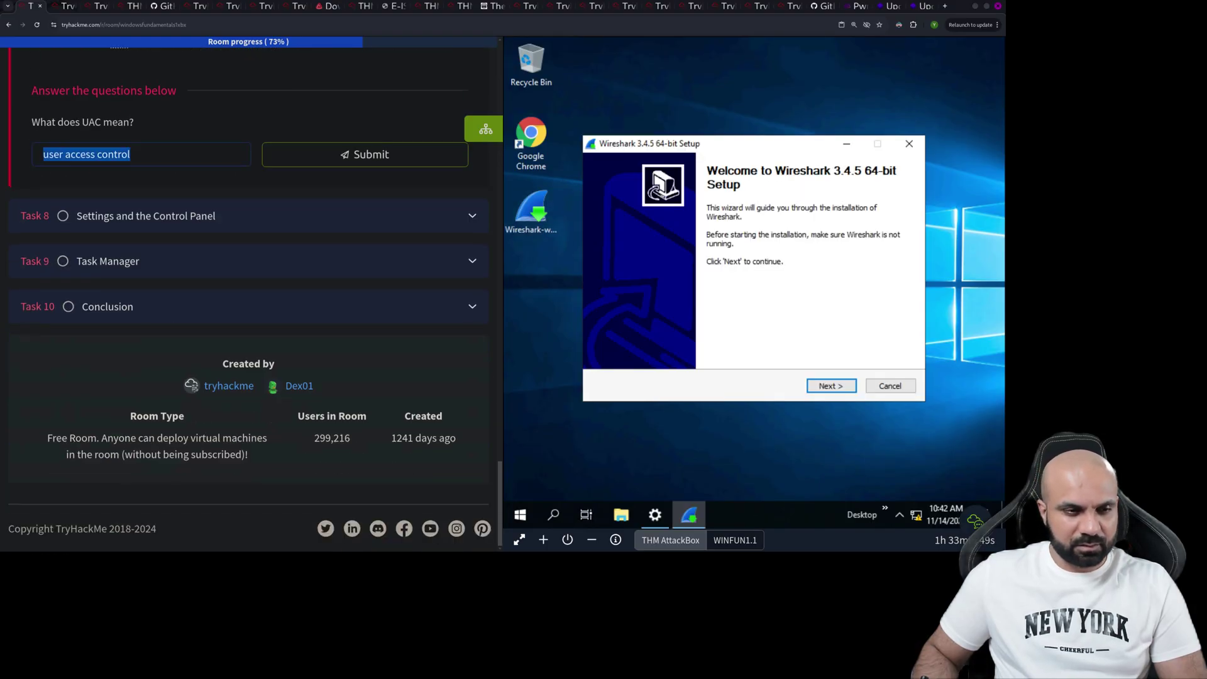
key("ctrl+v")
key("Return")
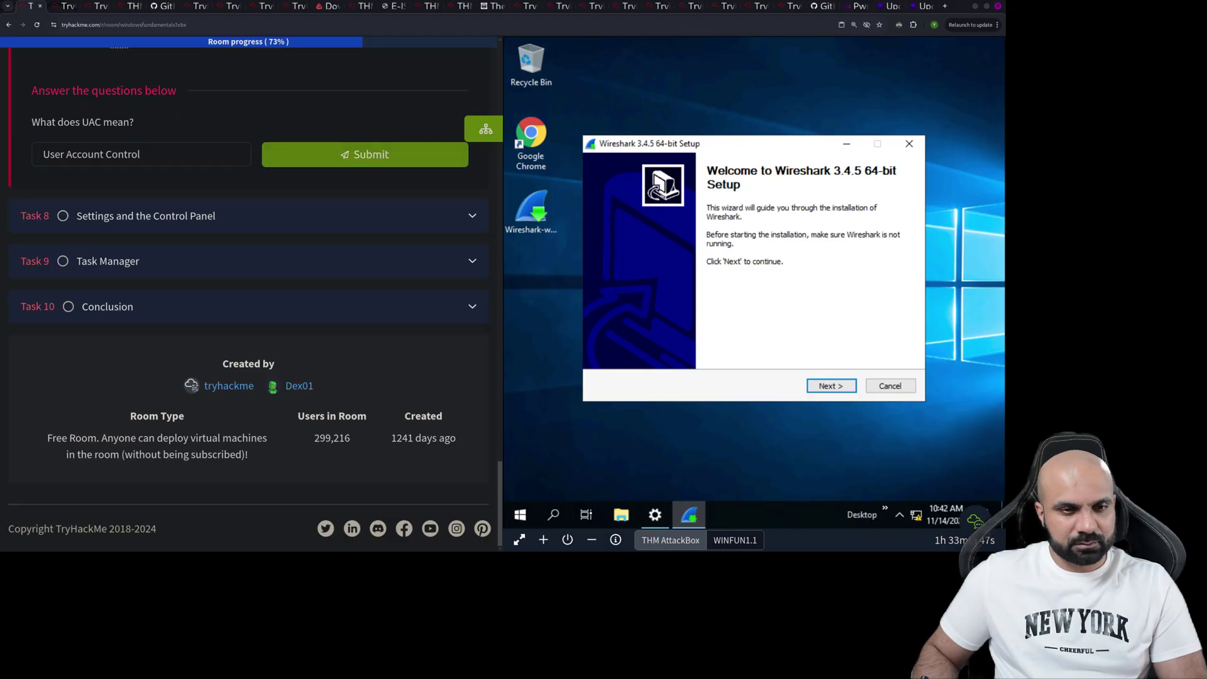
left_click(891, 387)
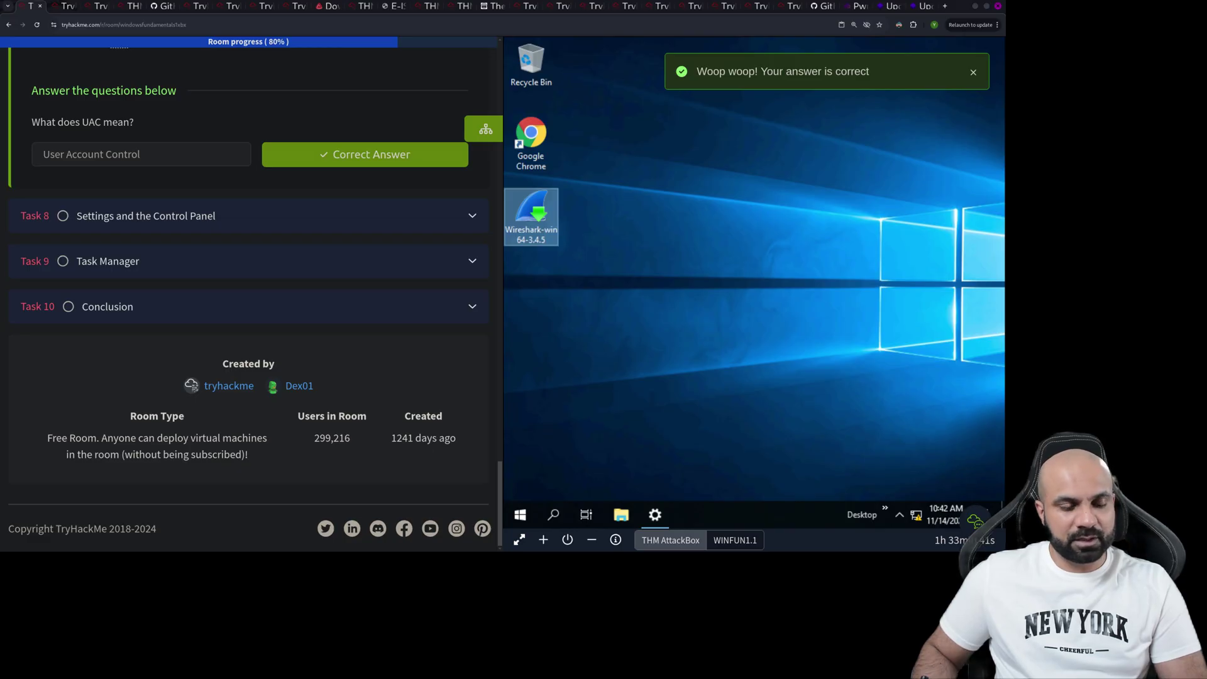
left_click(249, 216)
scroll(249, 251, "up", 10)
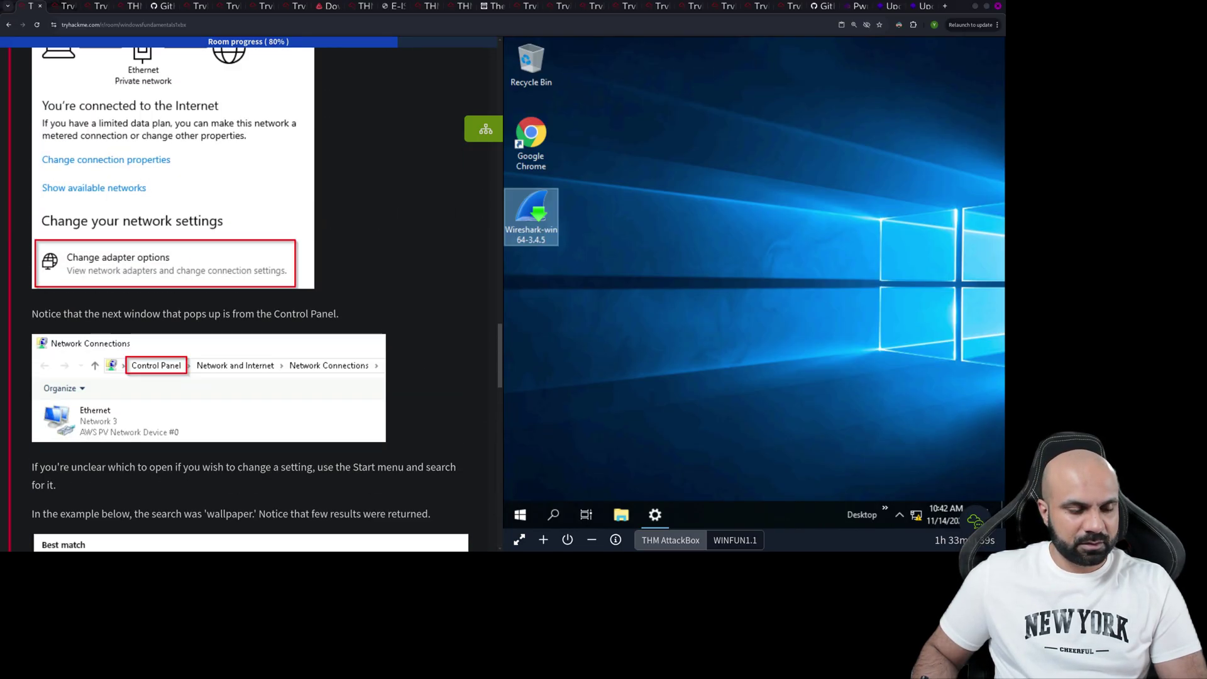
scroll(249, 295, "up", 15)
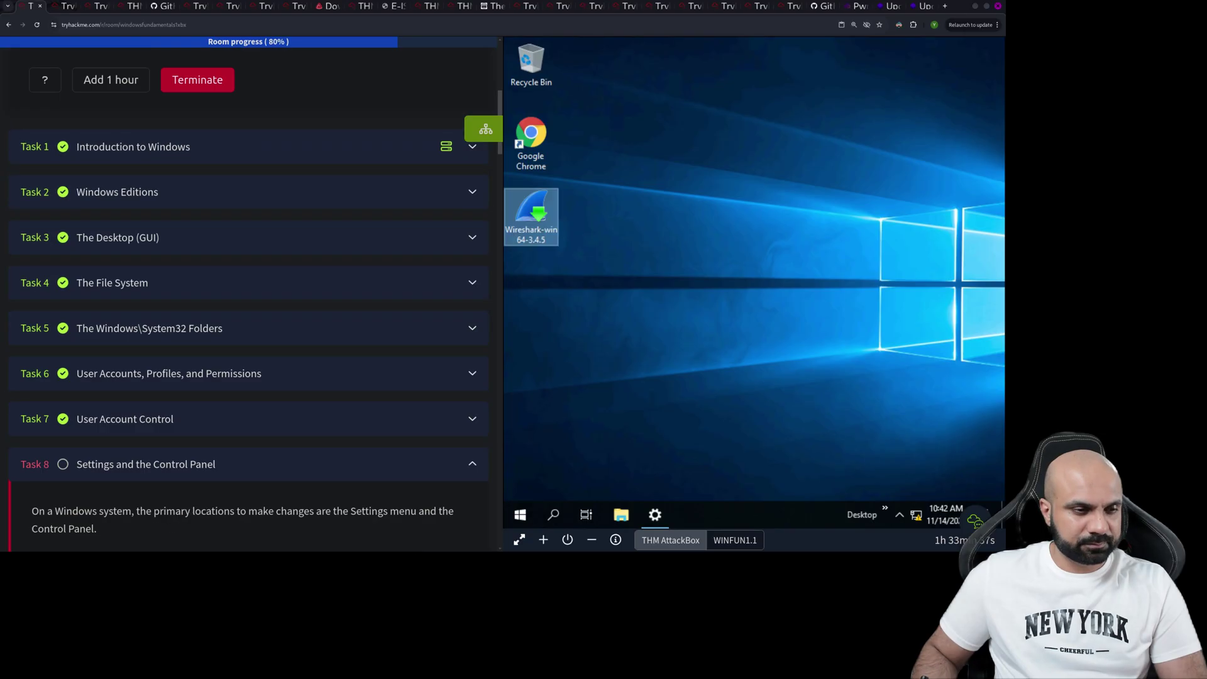
scroll(248, 295, "down", 3)
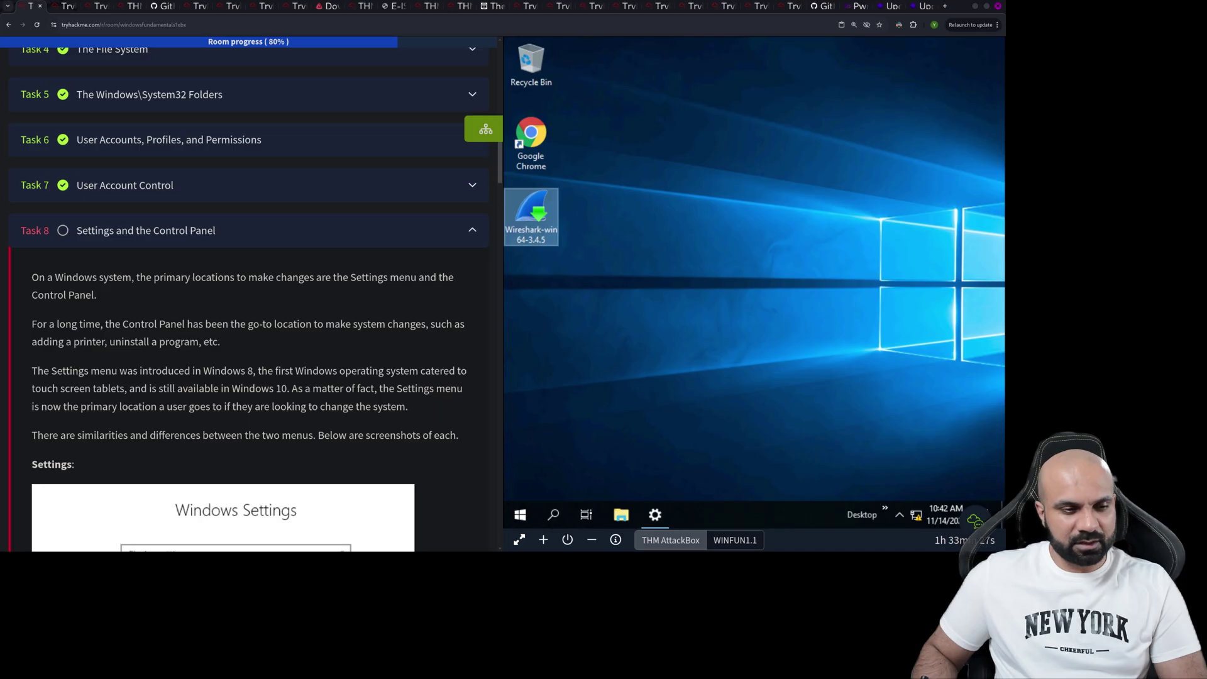
scroll(249, 295, "down", 2)
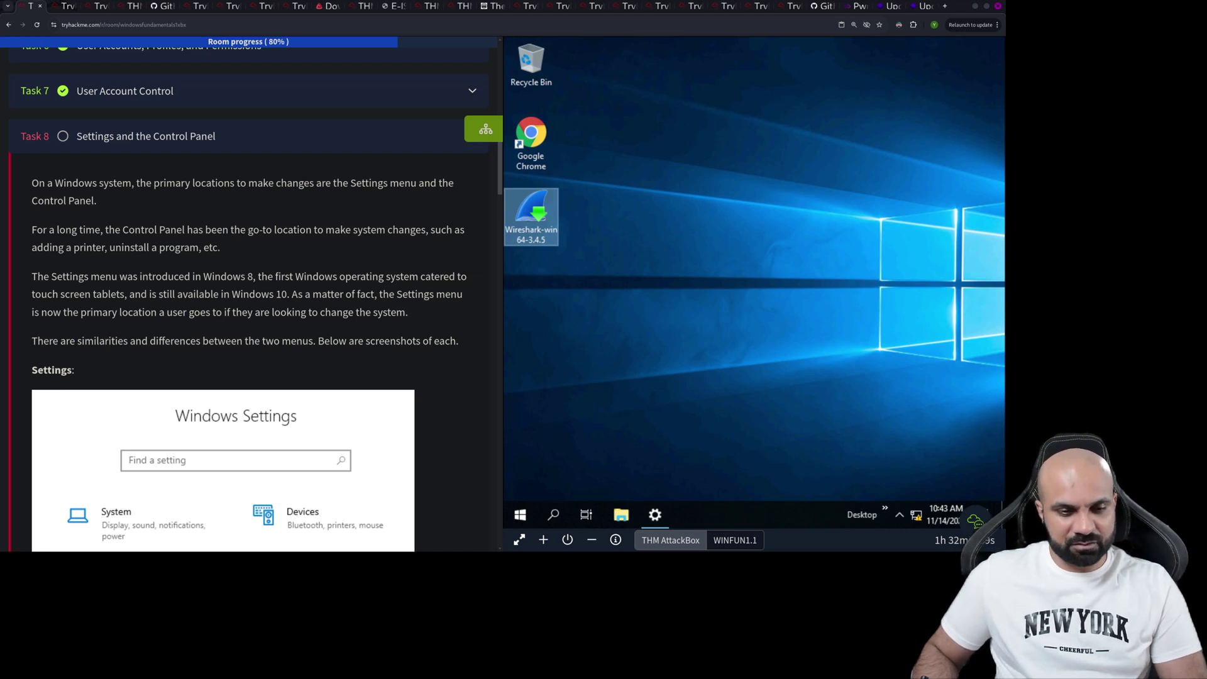
scroll(251, 295, "down", 2)
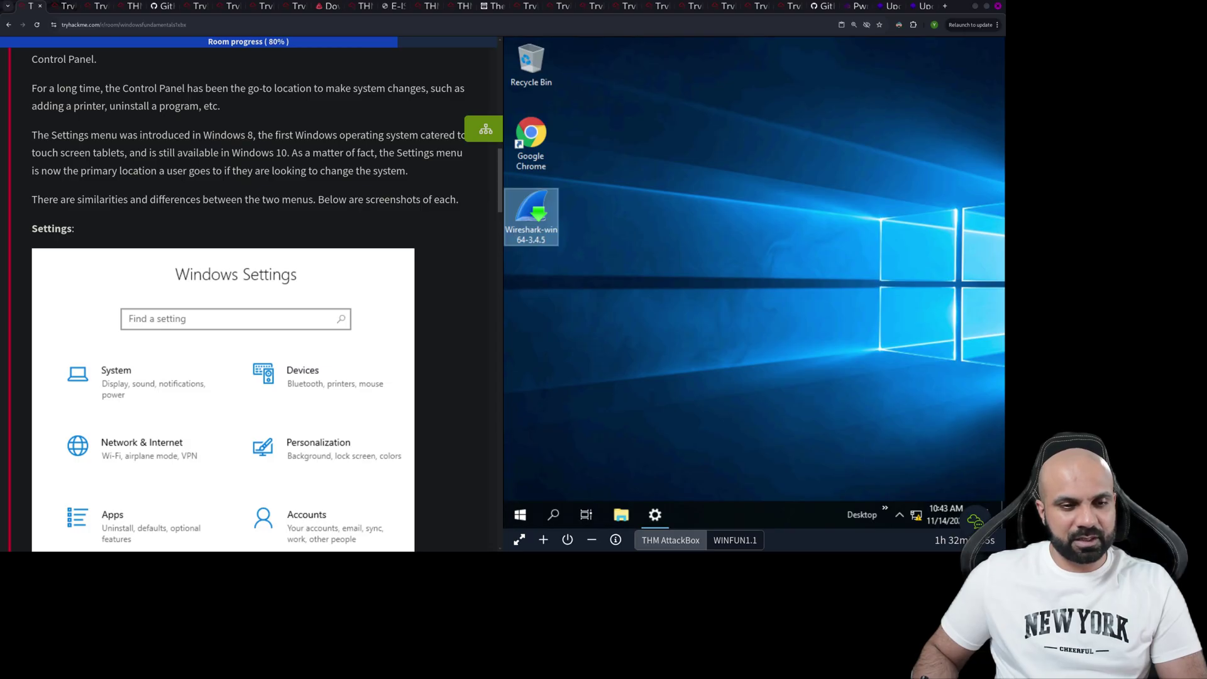
scroll(252, 296, "down", 1)
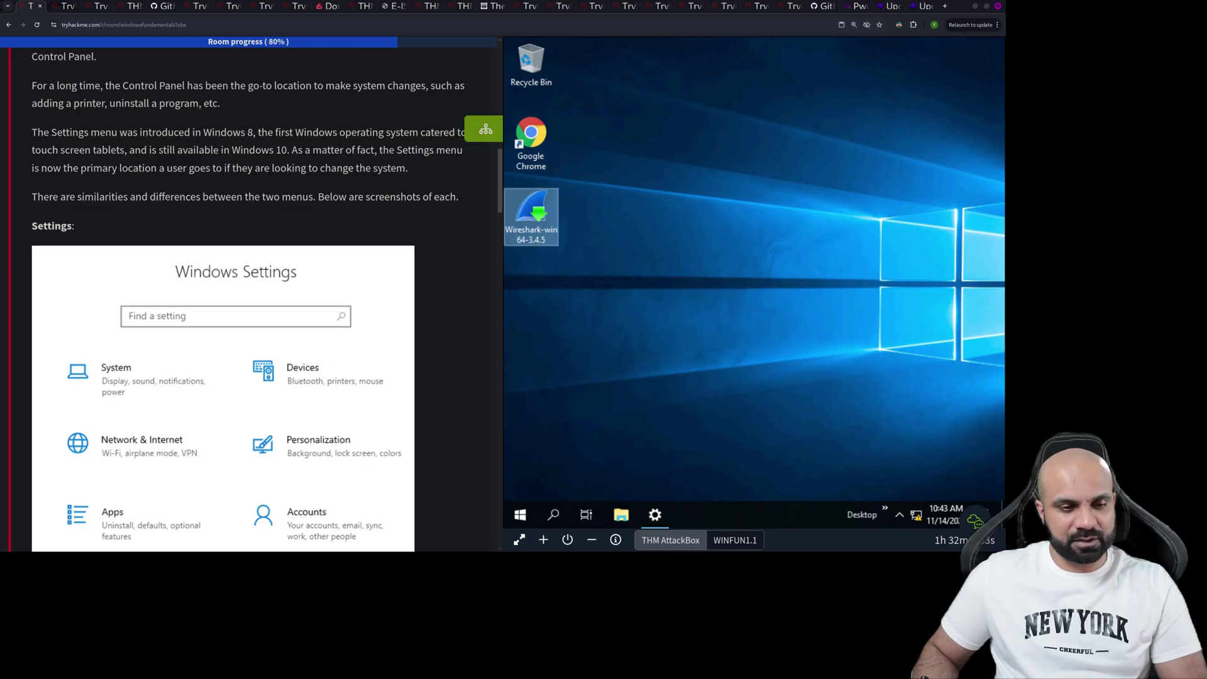
scroll(251, 296, "down", 10)
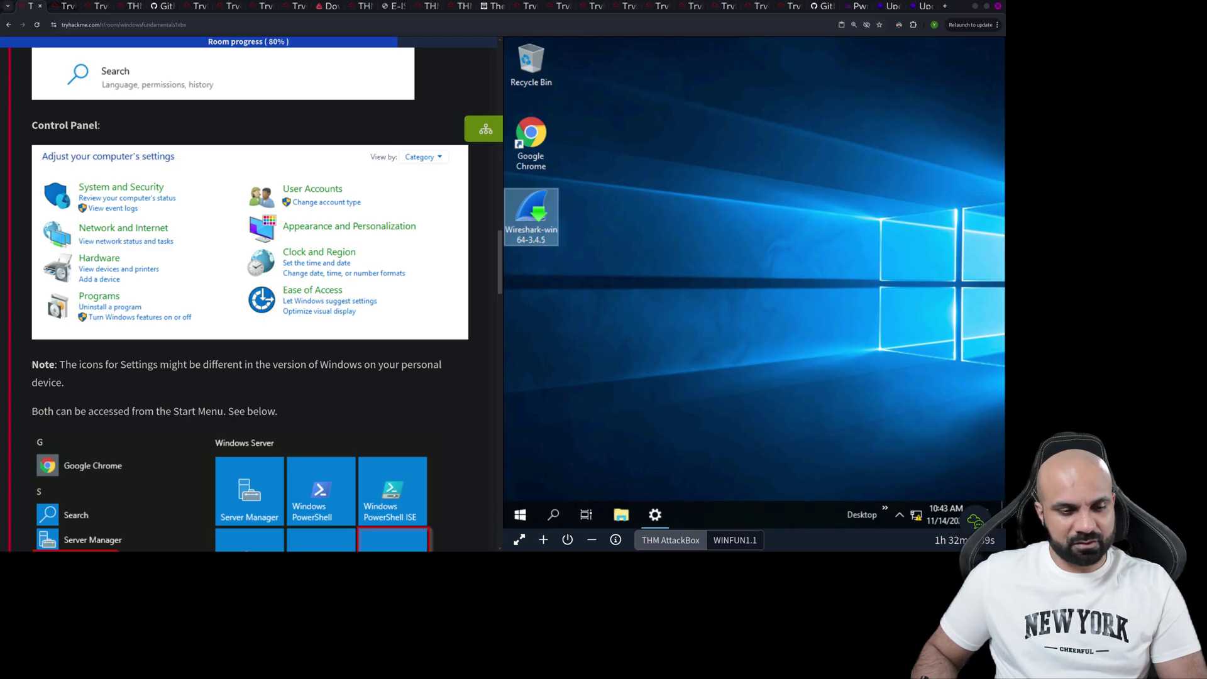
scroll(250, 300, "down", 3)
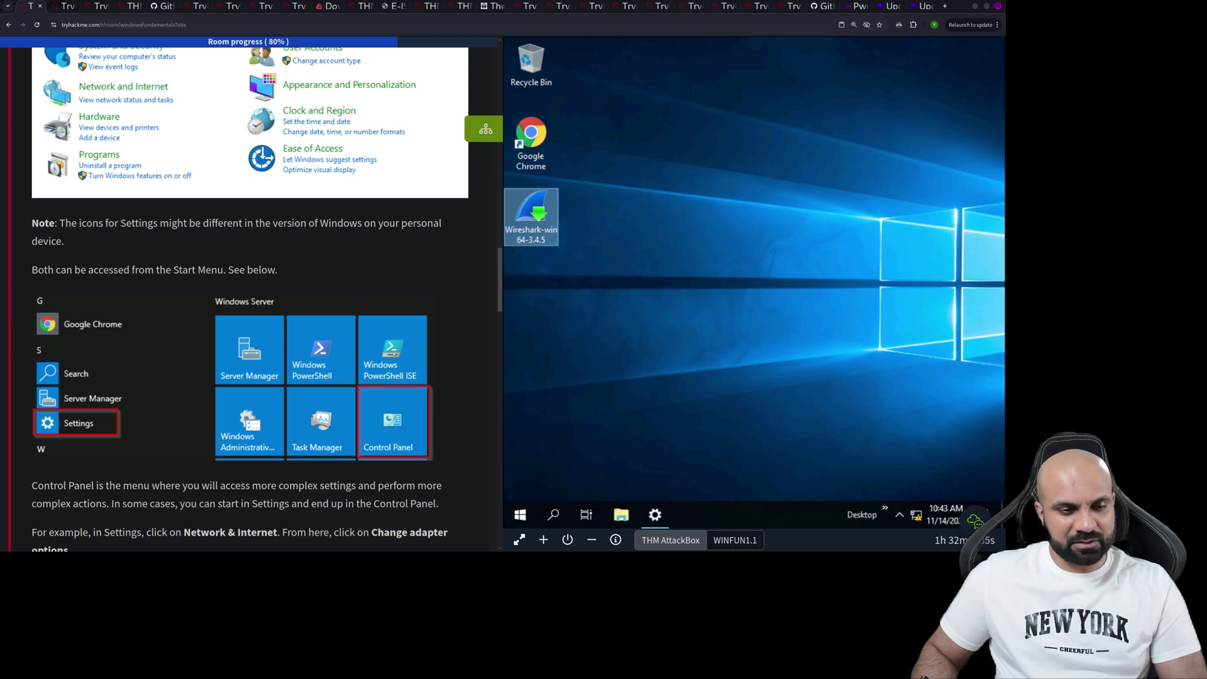
scroll(250, 296, "down", 5)
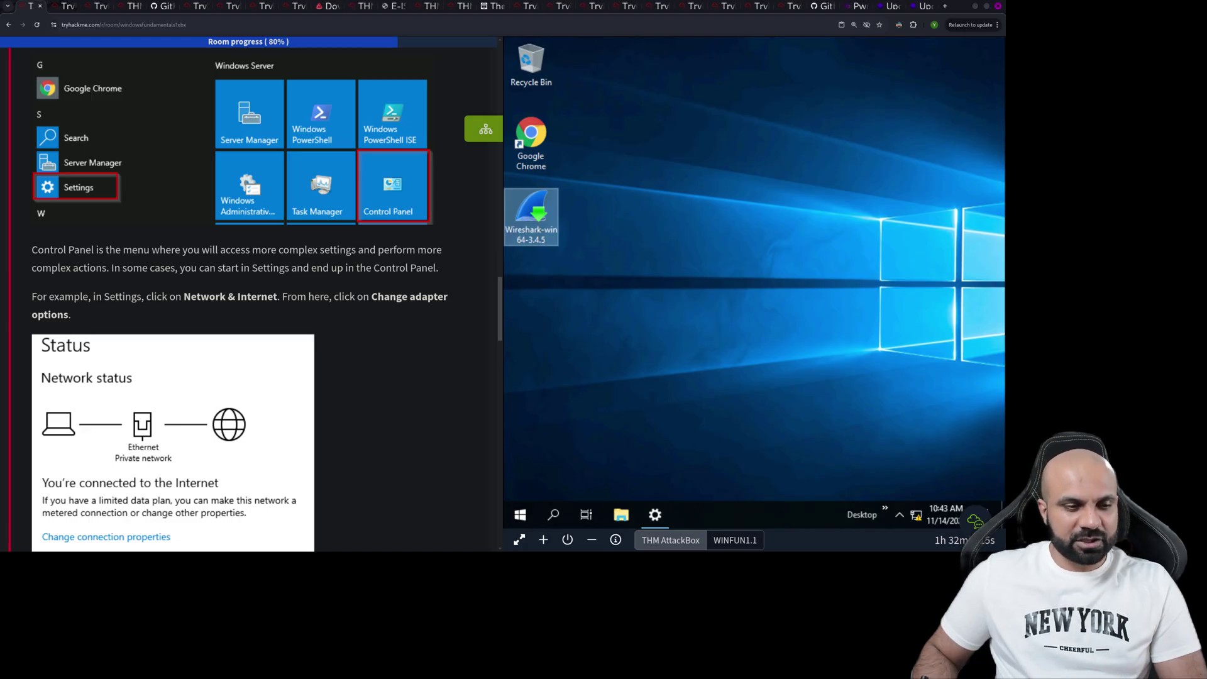
scroll(252, 296, "down", 5)
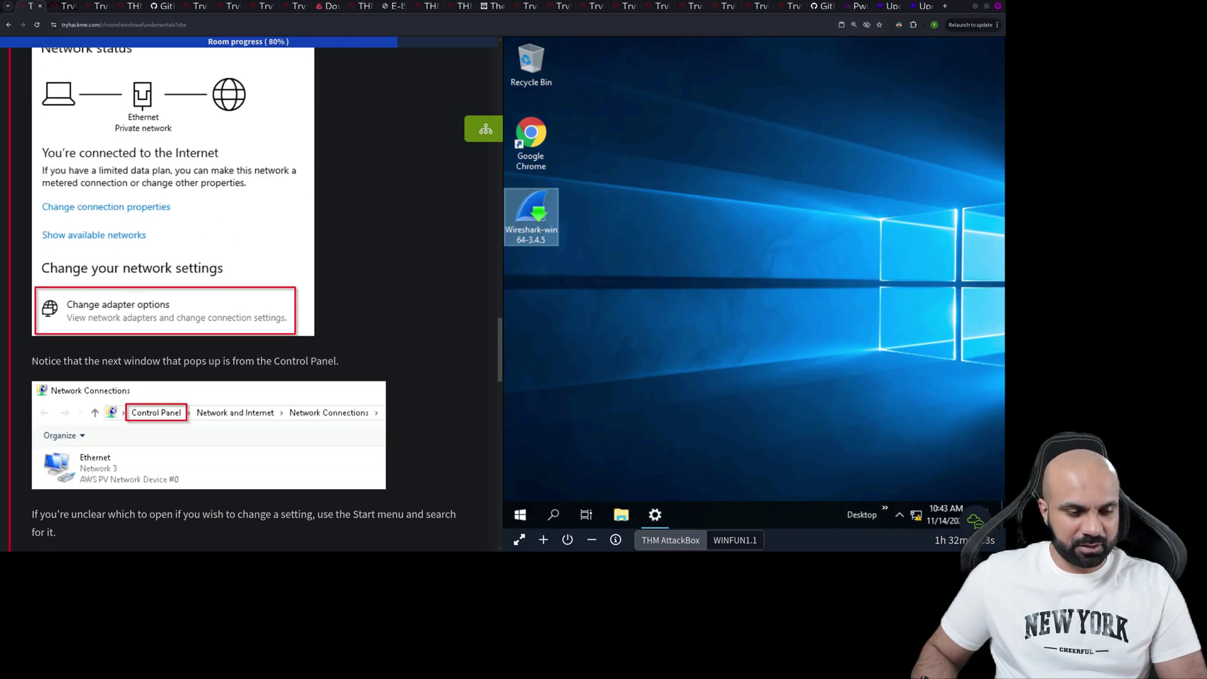
scroll(251, 296, "down", 1)
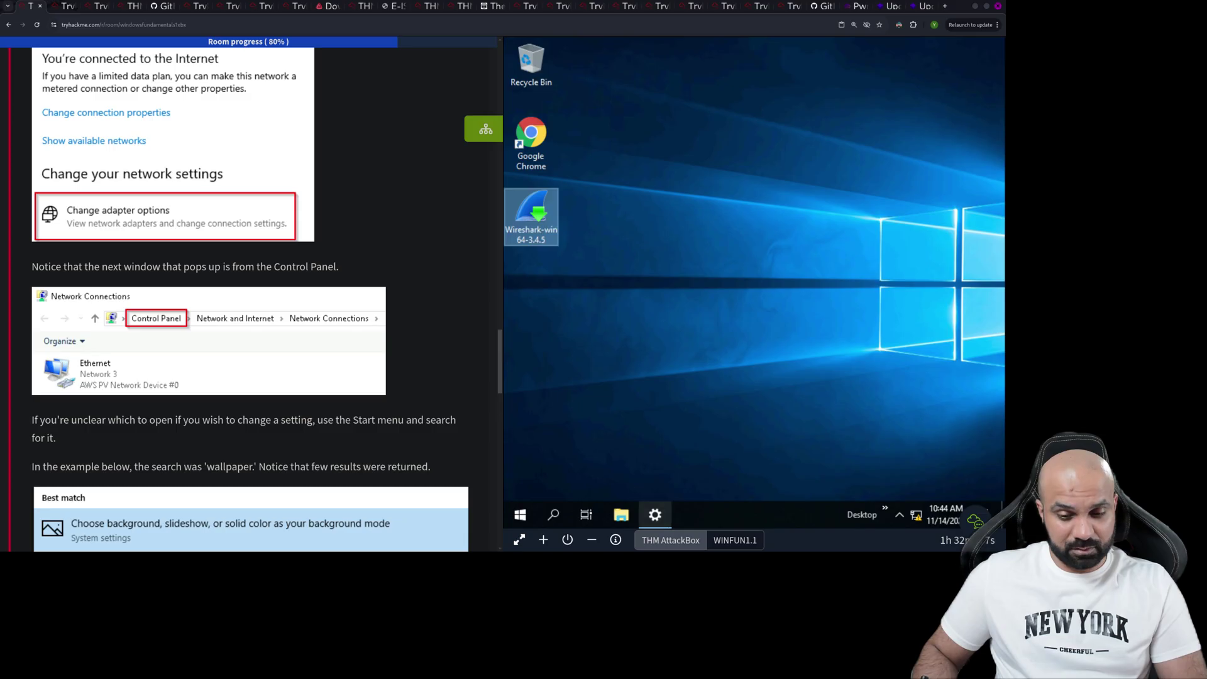
- Open Network Connections from Settings > Network & Internet > Change adapter options, showing its full Control Panel path
left_click(655, 515)
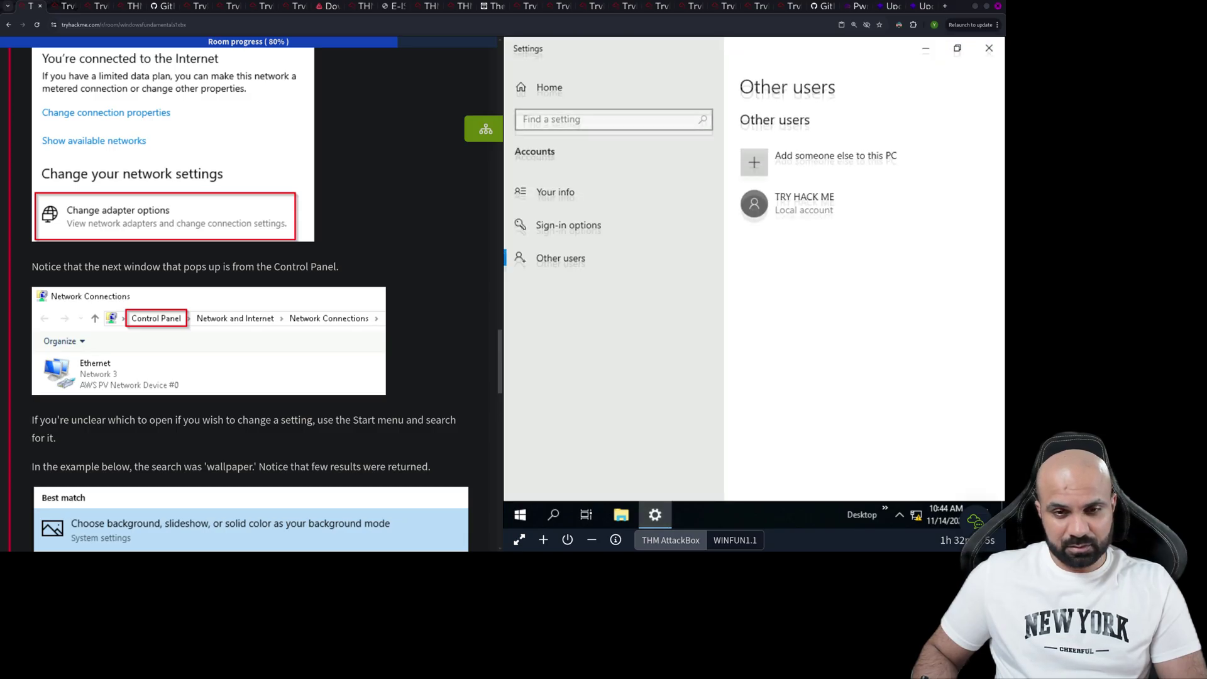
left_click(551, 87)
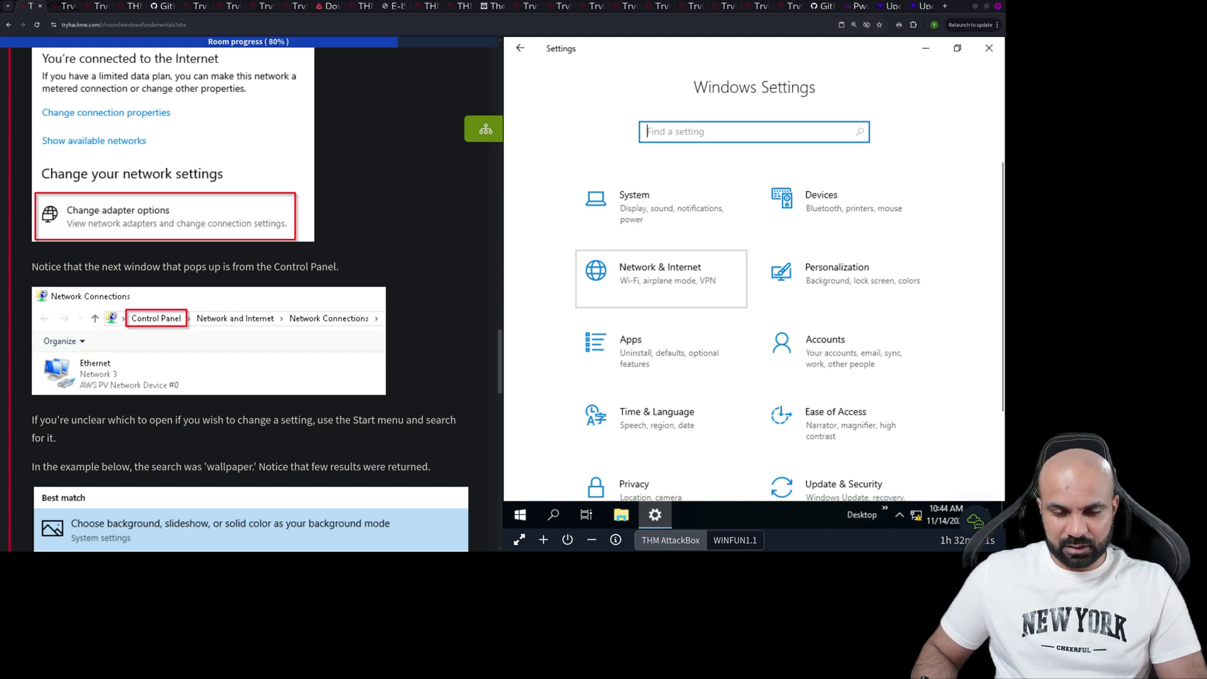
left_click(604, 289)
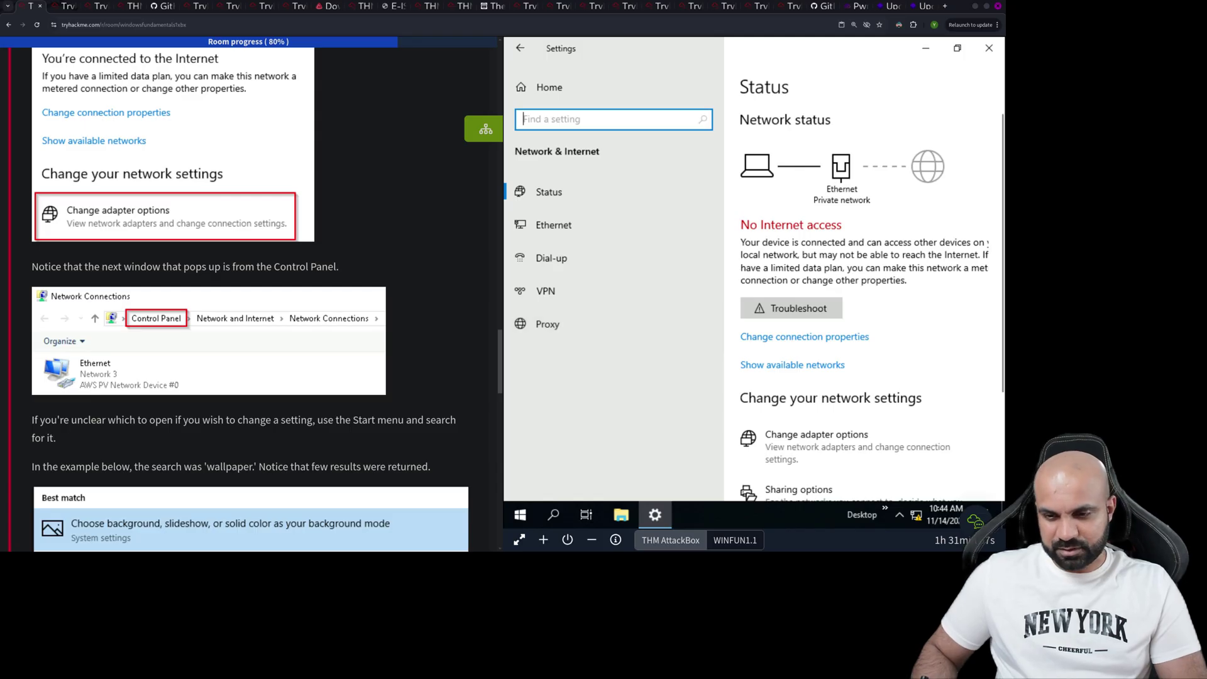
left_click(817, 435)
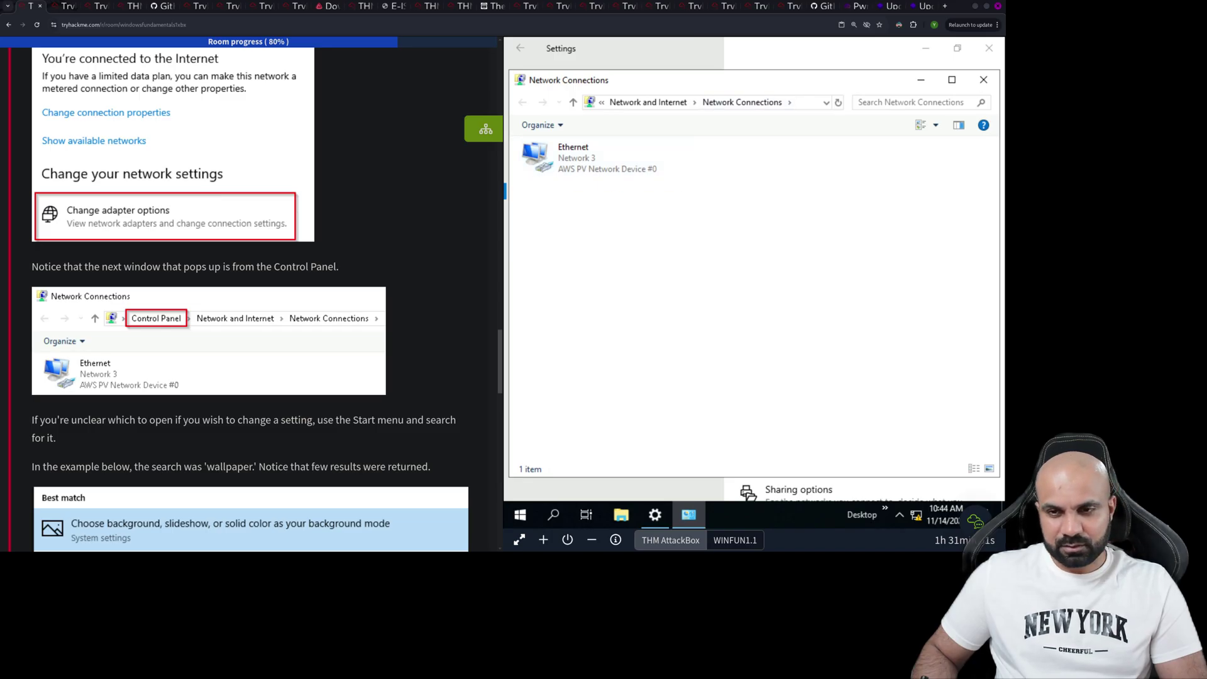
left_click(808, 102)
left_click(601, 102)
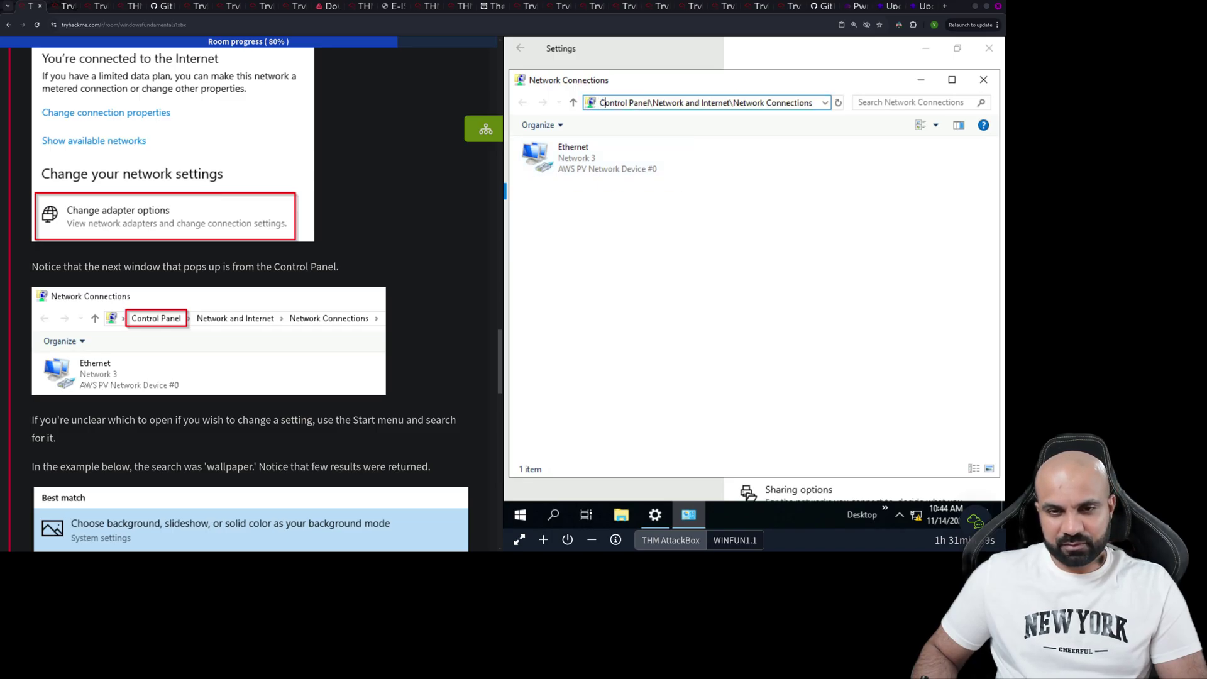
scroll(252, 296, "down", 5)
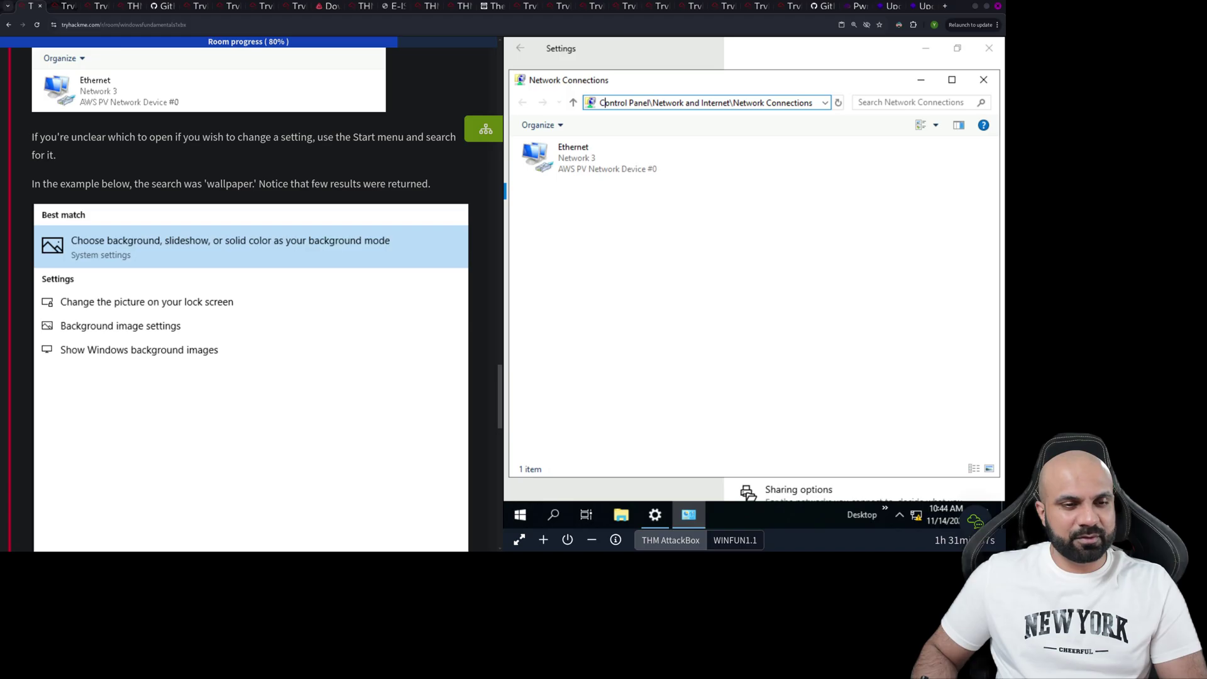
scroll(250, 296, "down", 8)
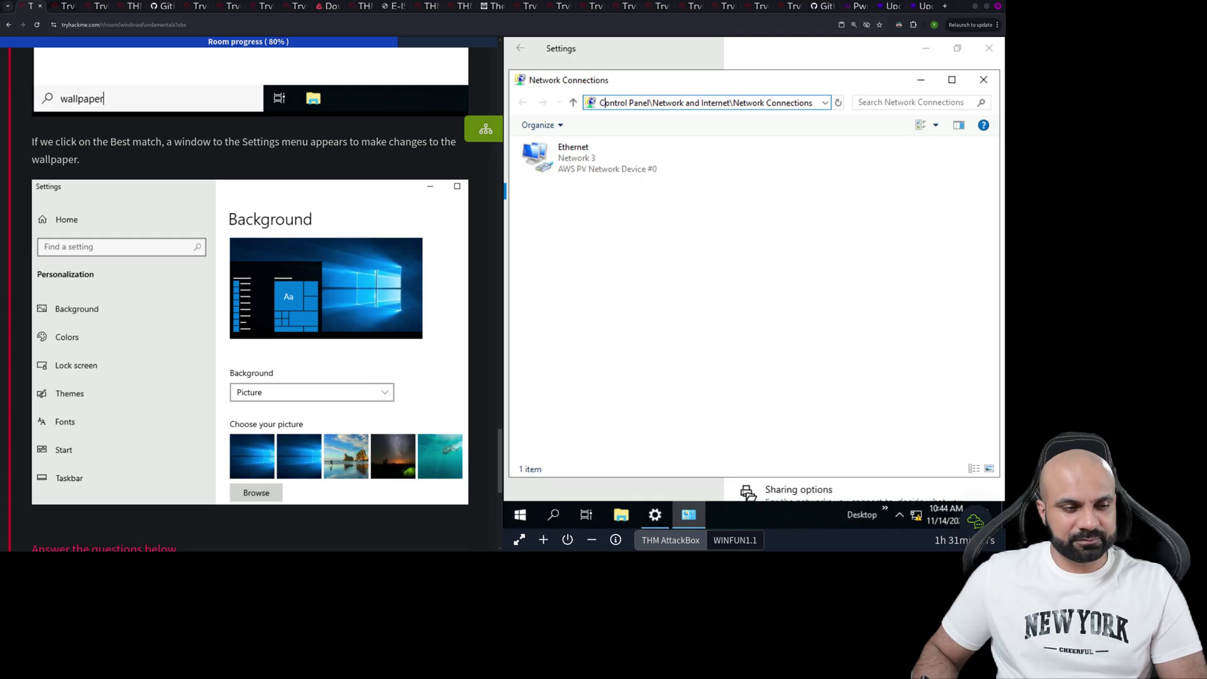
scroll(250, 295, "down", 5)
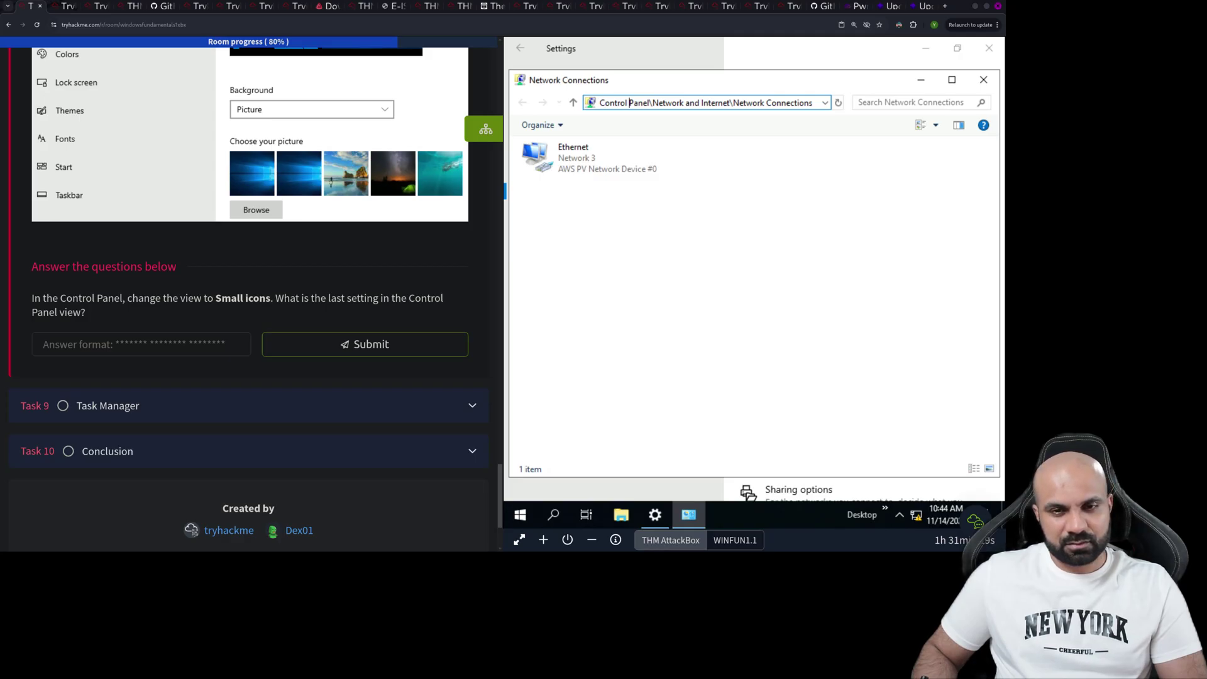
- Go up to the main Control Panel and view all items as small icons
left_click(572, 102)
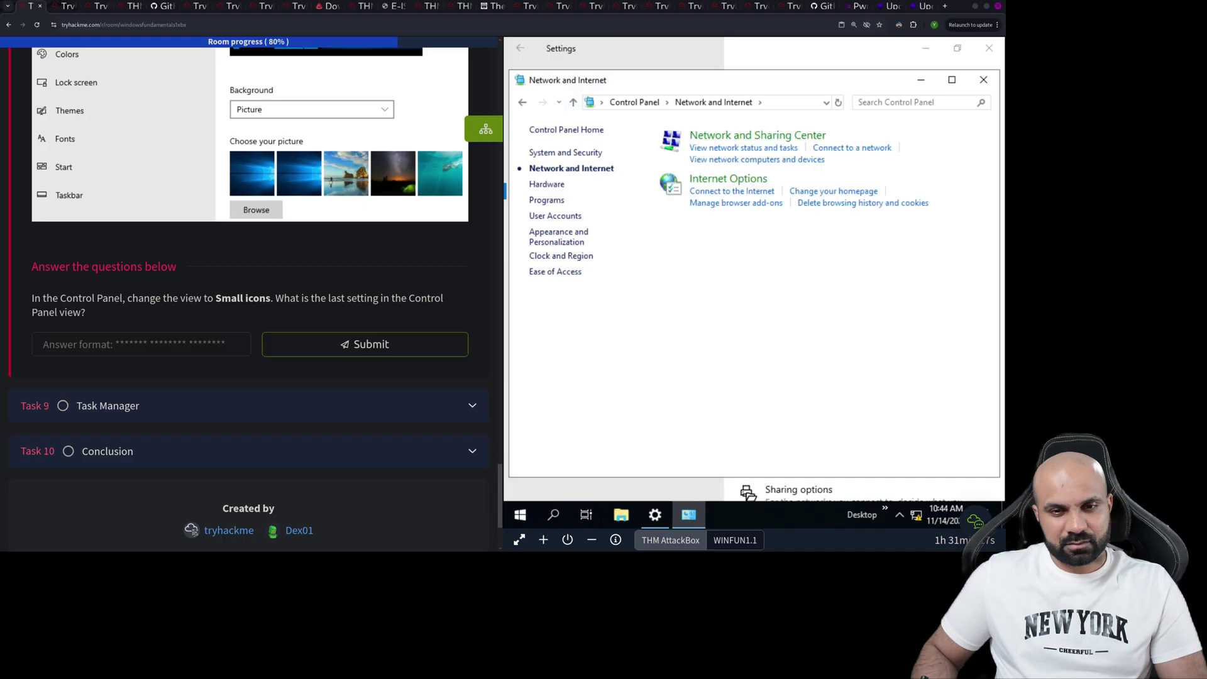
left_click(572, 102)
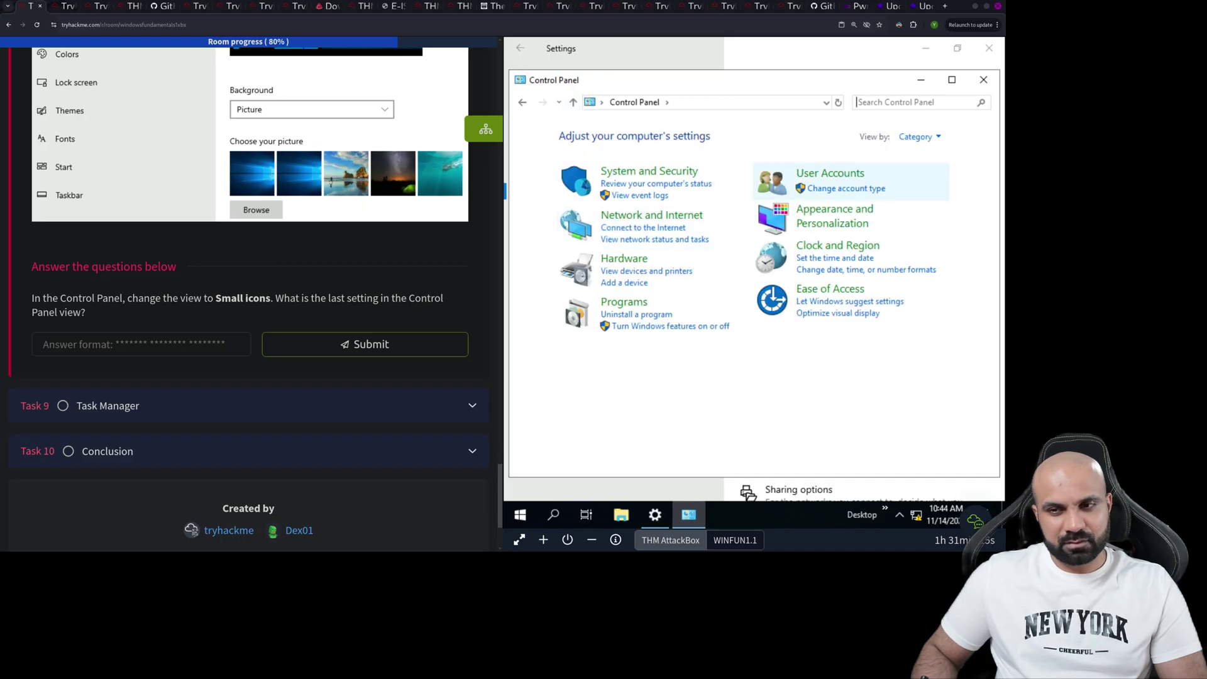
left_click(917, 136)
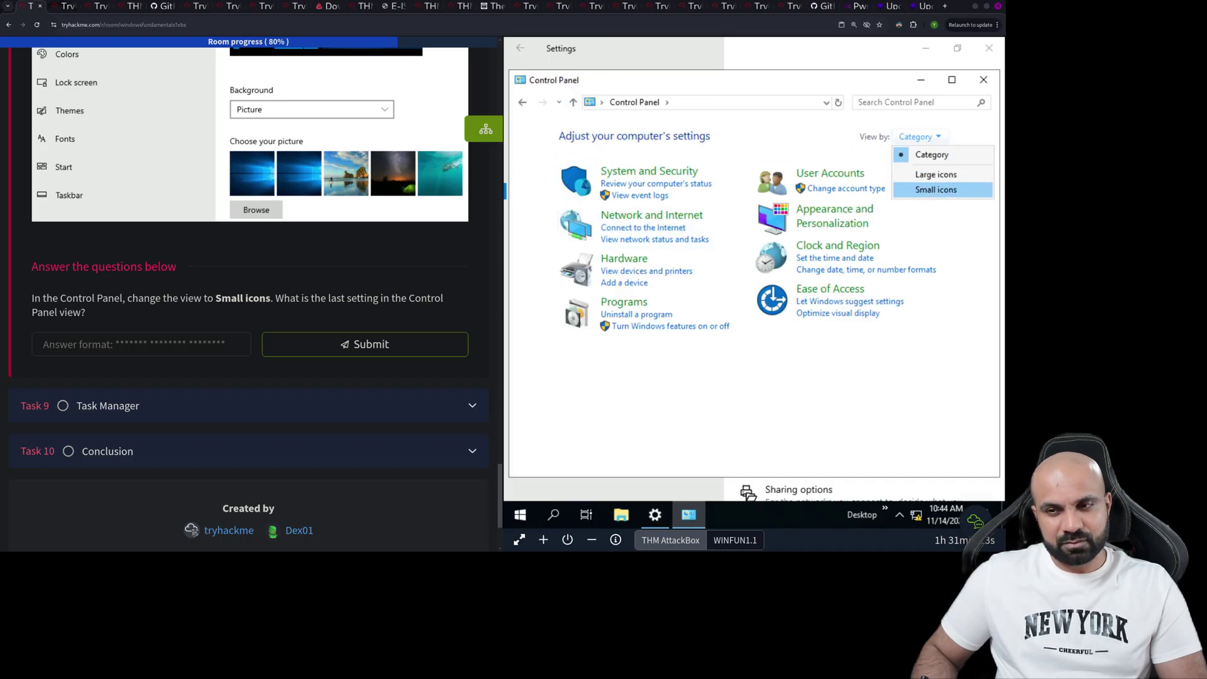
left_click(936, 190)
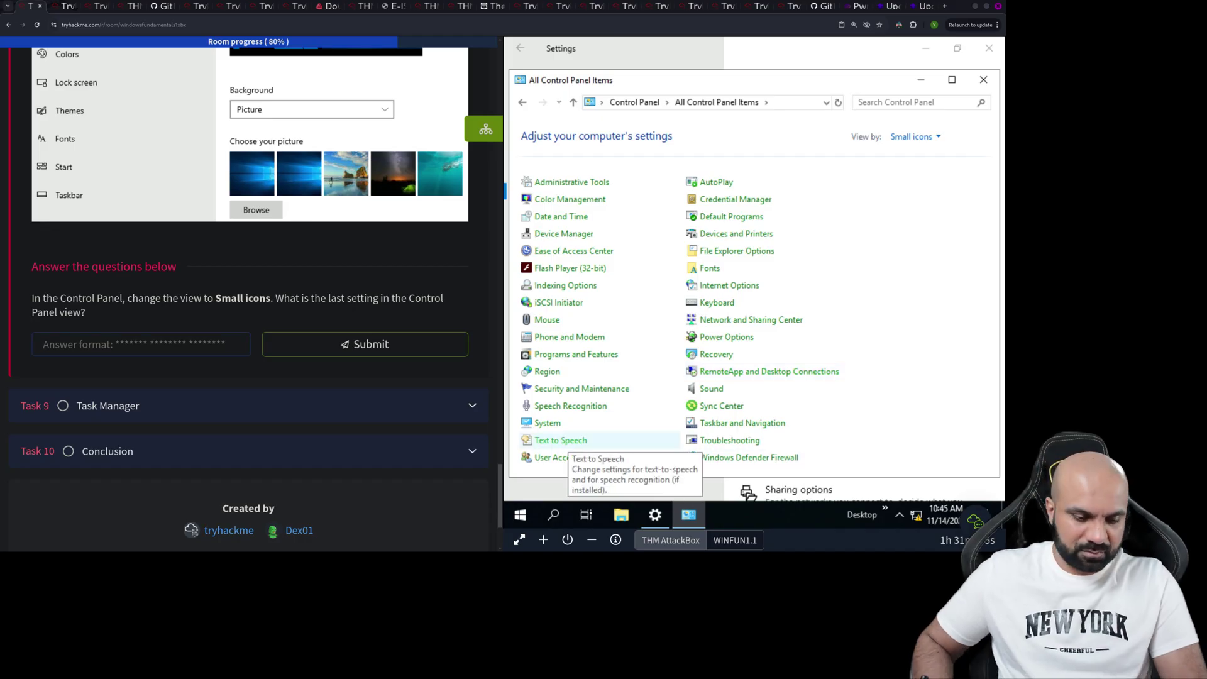
- Answer Task 8 with 'Windows Defender Firewall' and expand Task 9, Task Manager
type("WIndows D")
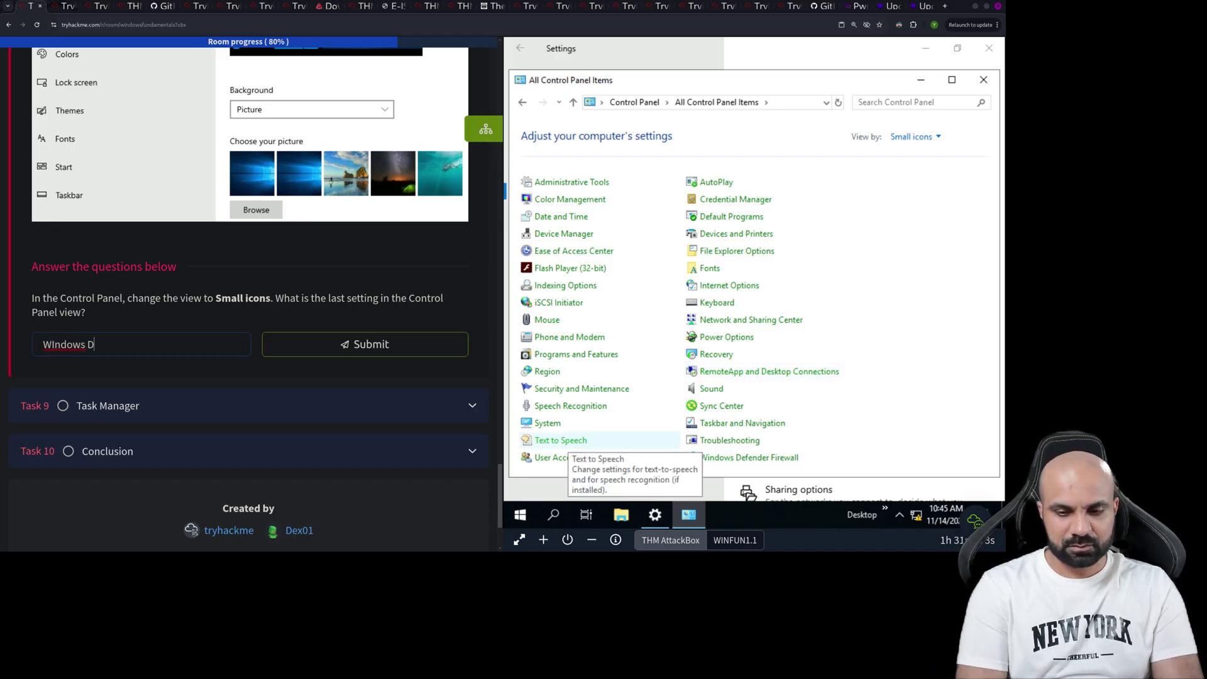
type("efender")
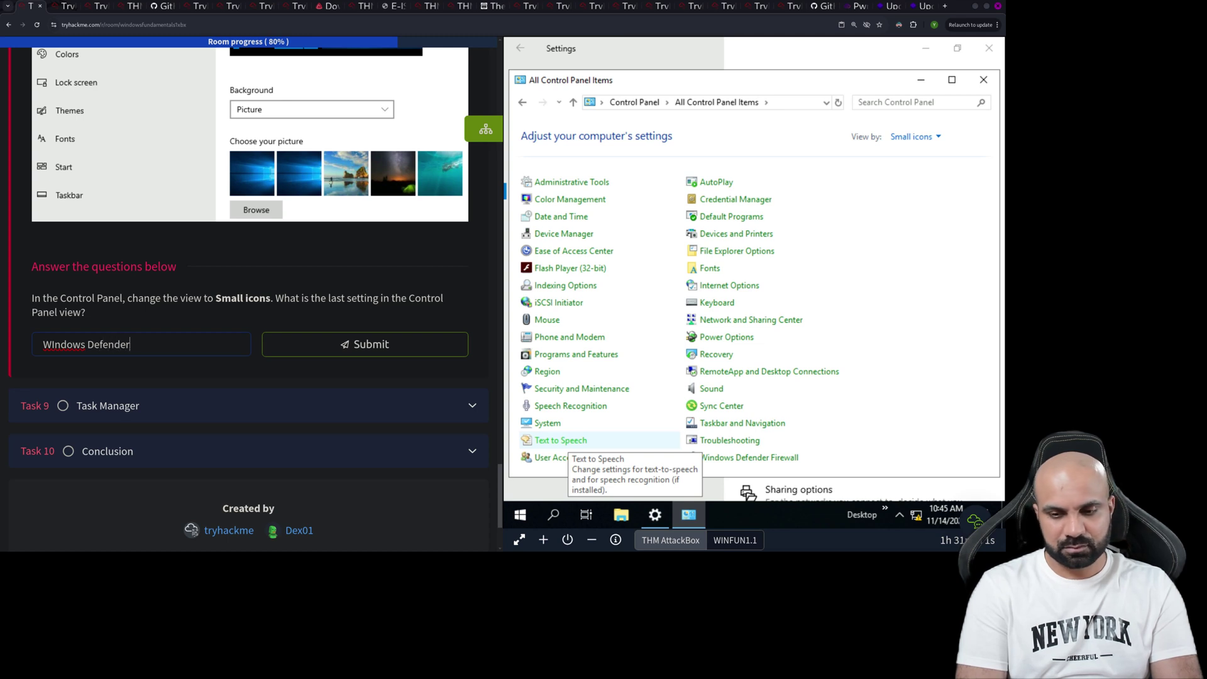
type(" Firewall")
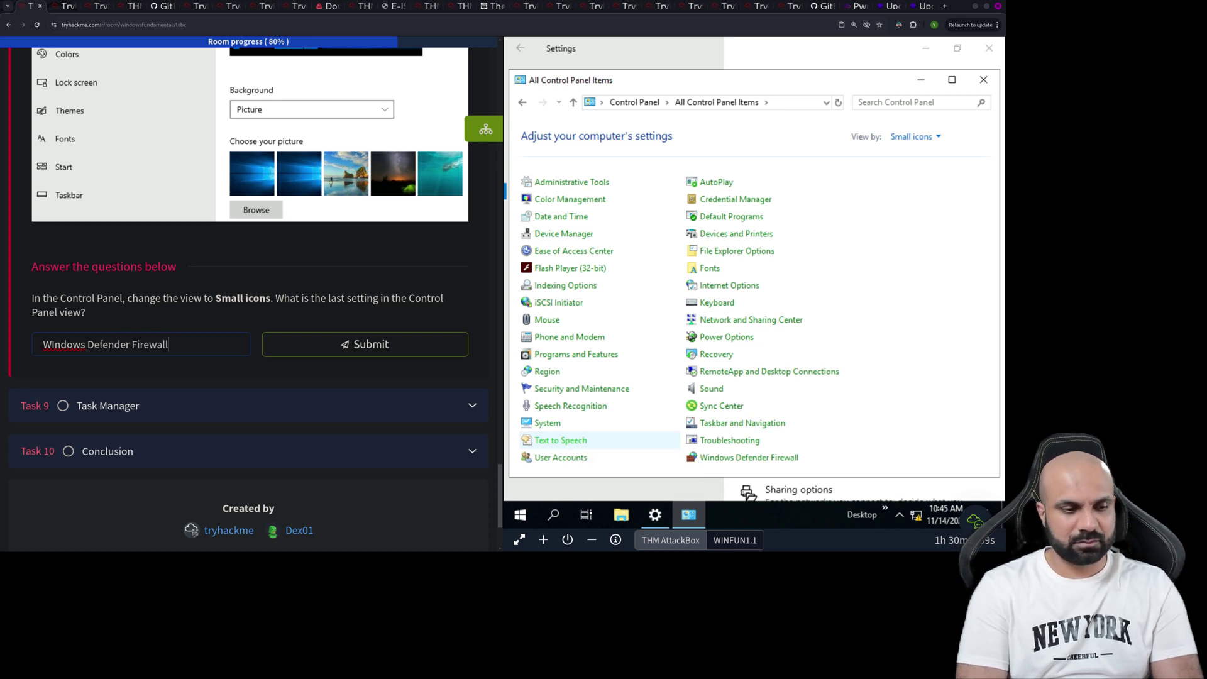
key("Return")
scroll(248, 283, "down", 2)
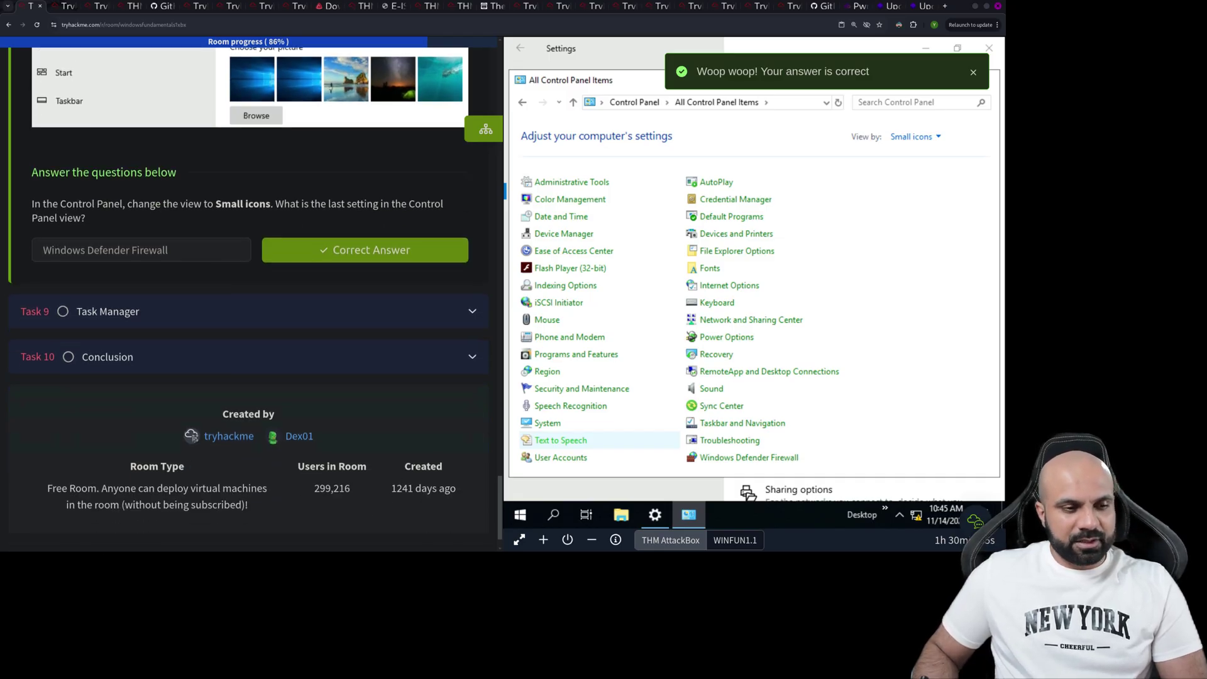
left_click(248, 311)
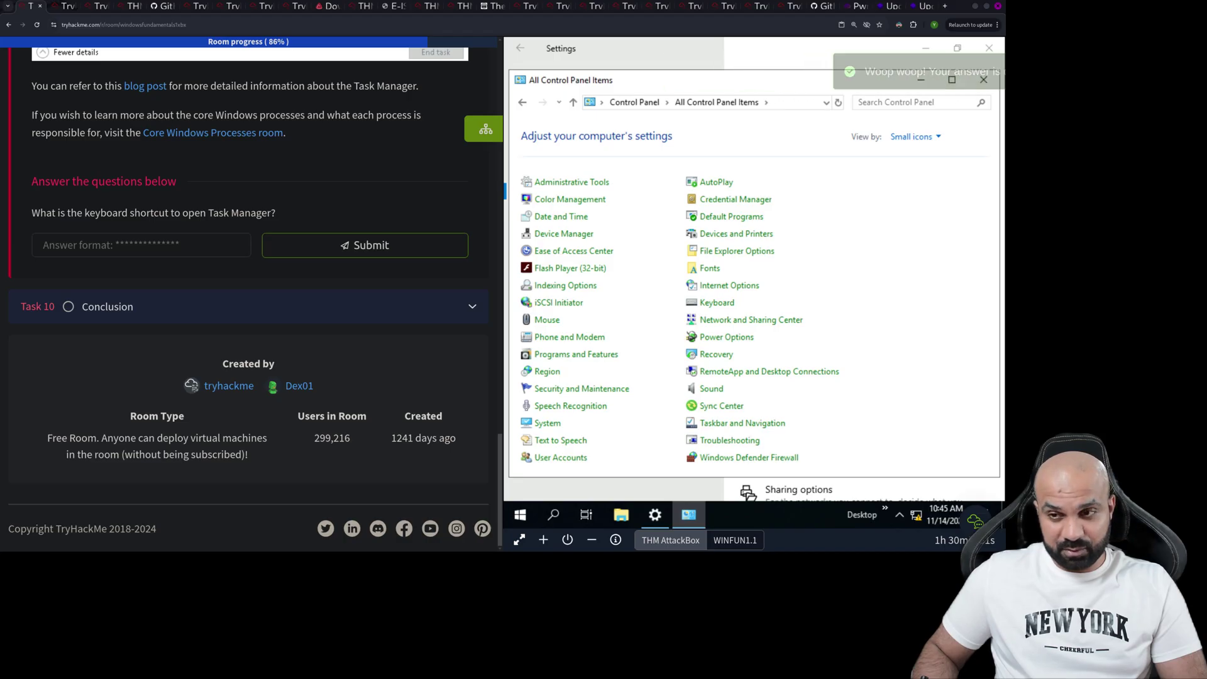
- Close Control Panel and Settings, then launch Task Manager from the lab machine's taskbar
key("alt+F4")
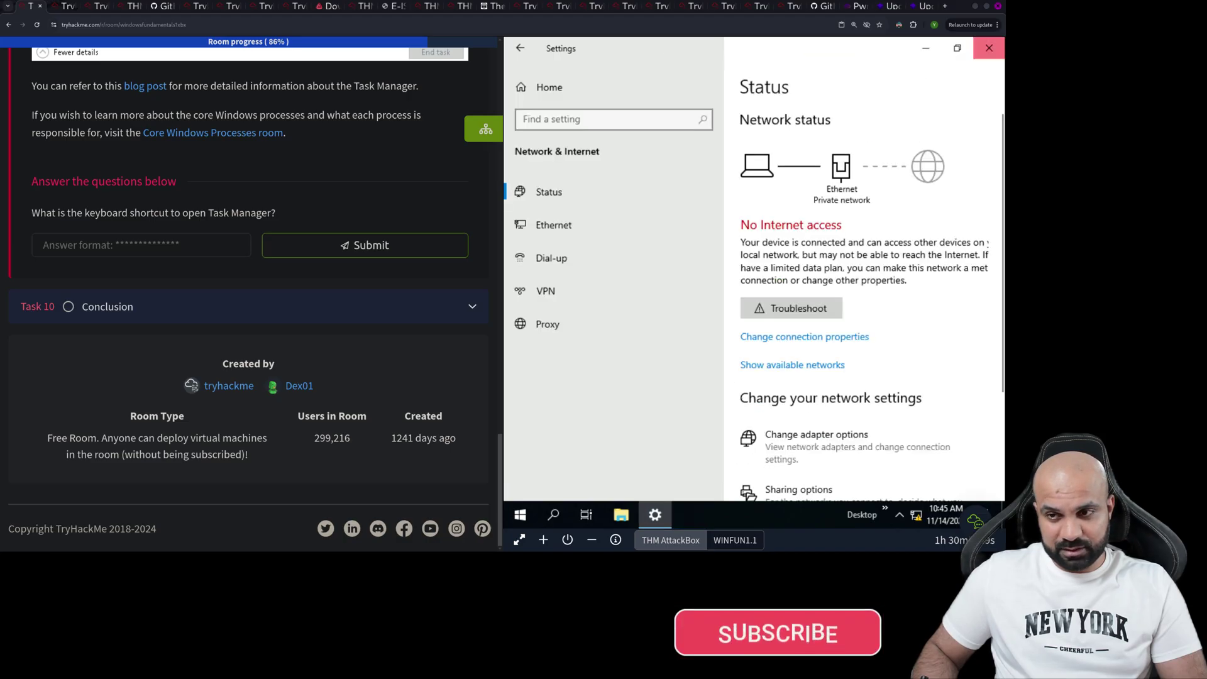
key("alt+F4")
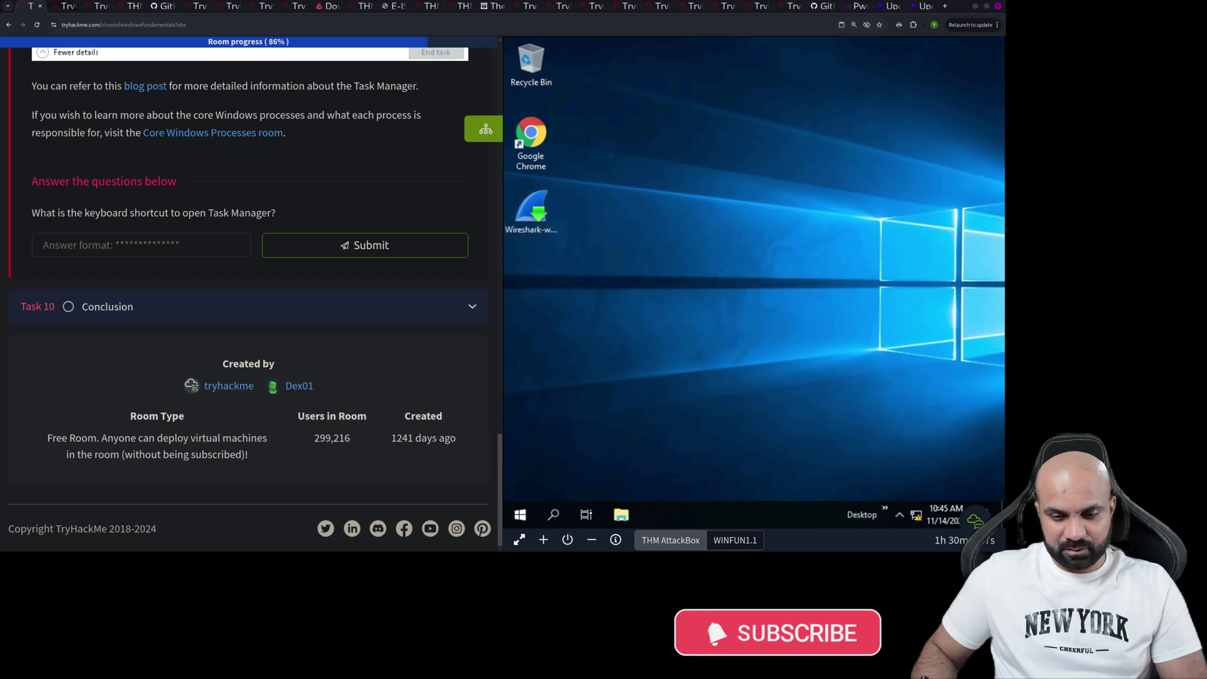
right_click(713, 514)
left_click(761, 448)
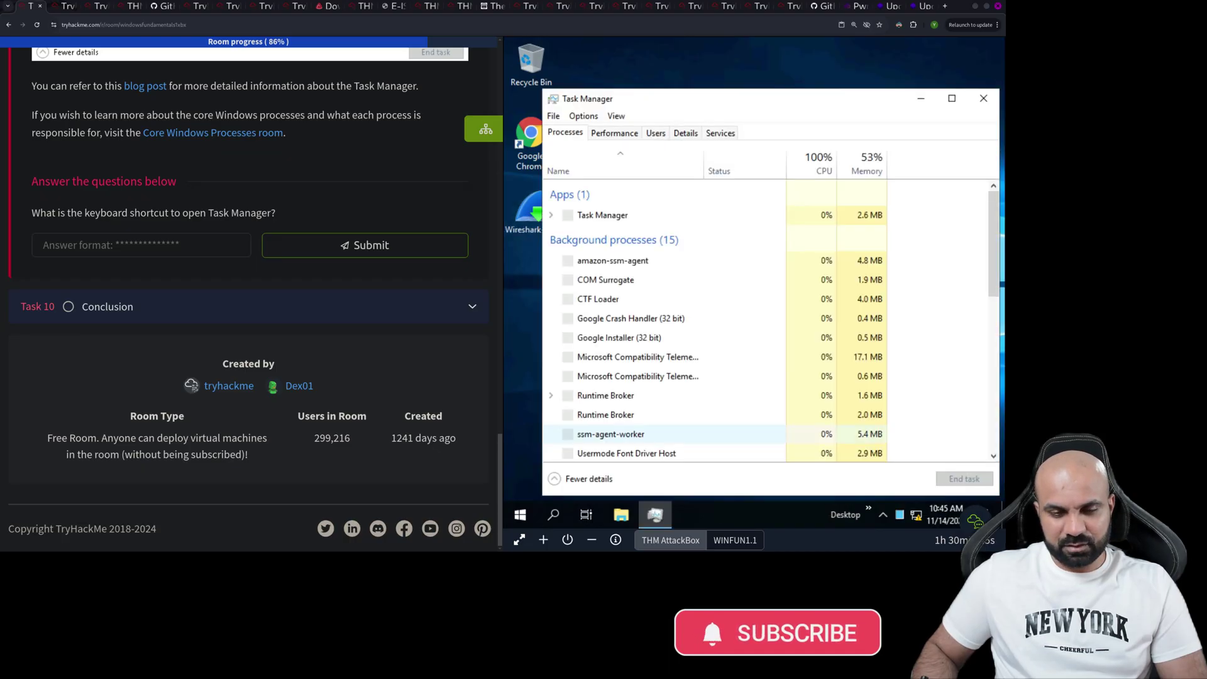
scroll(249, 296, "up", 15)
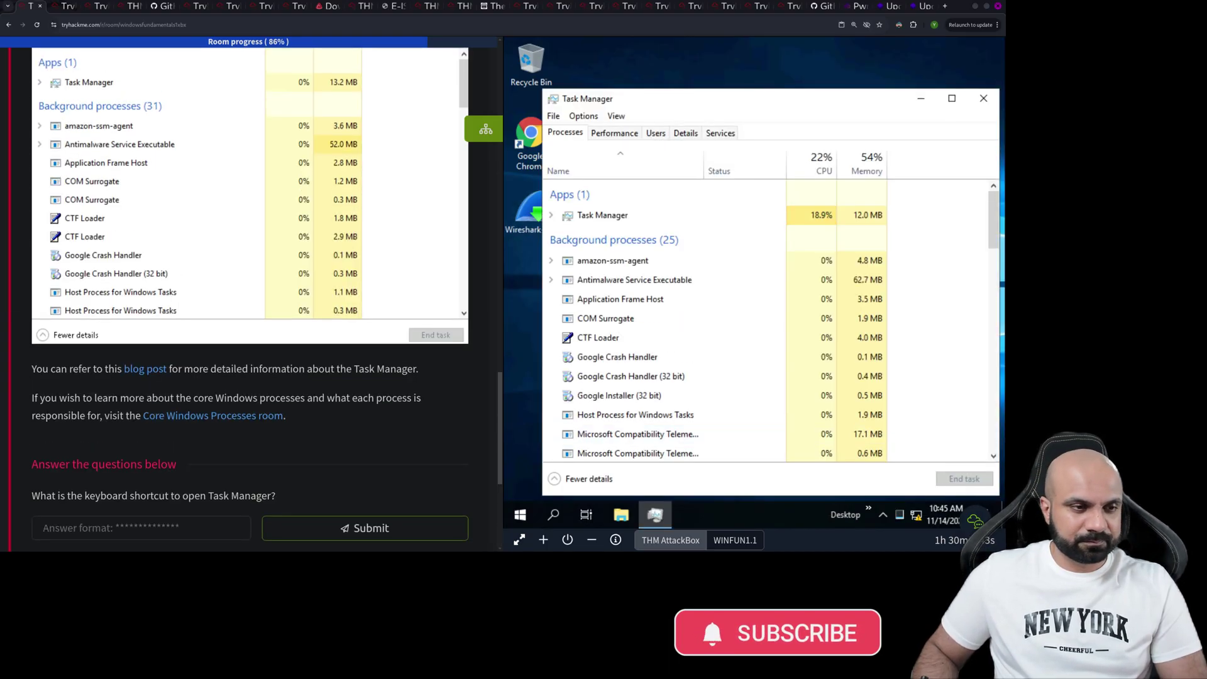
scroll(248, 296, "down", 6)
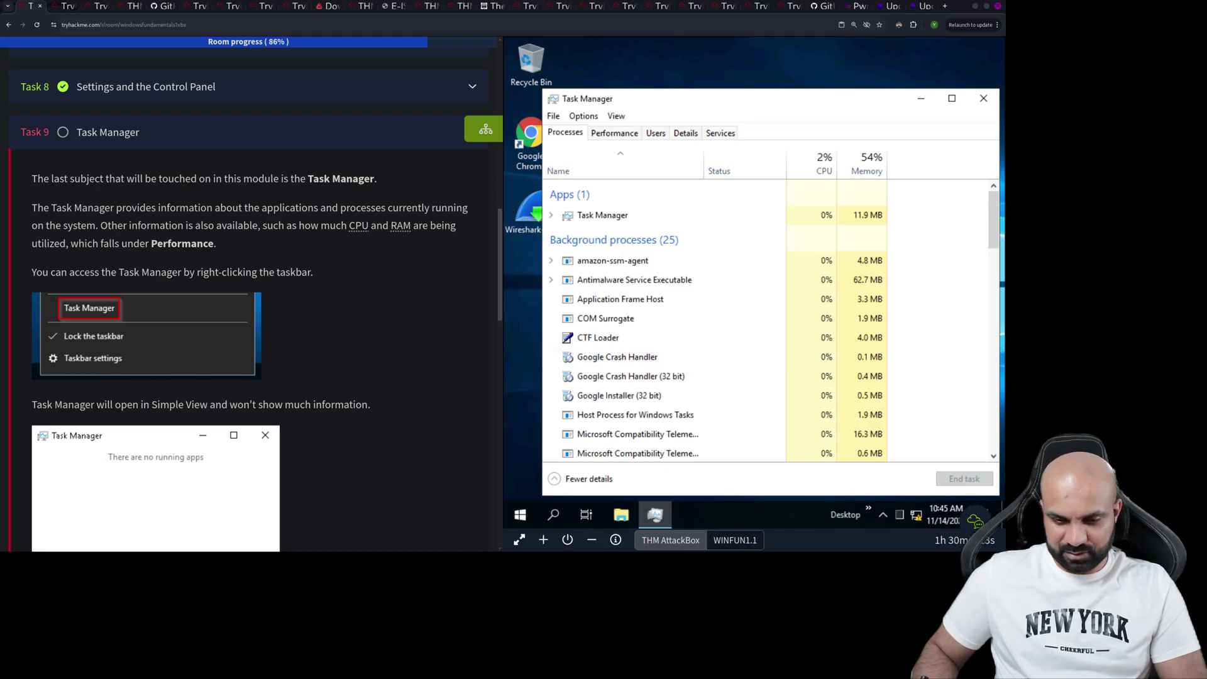
- Relaunch Task Manager, switch to Fewer details and back to More details, and show the Performance tab
right_click(724, 514)
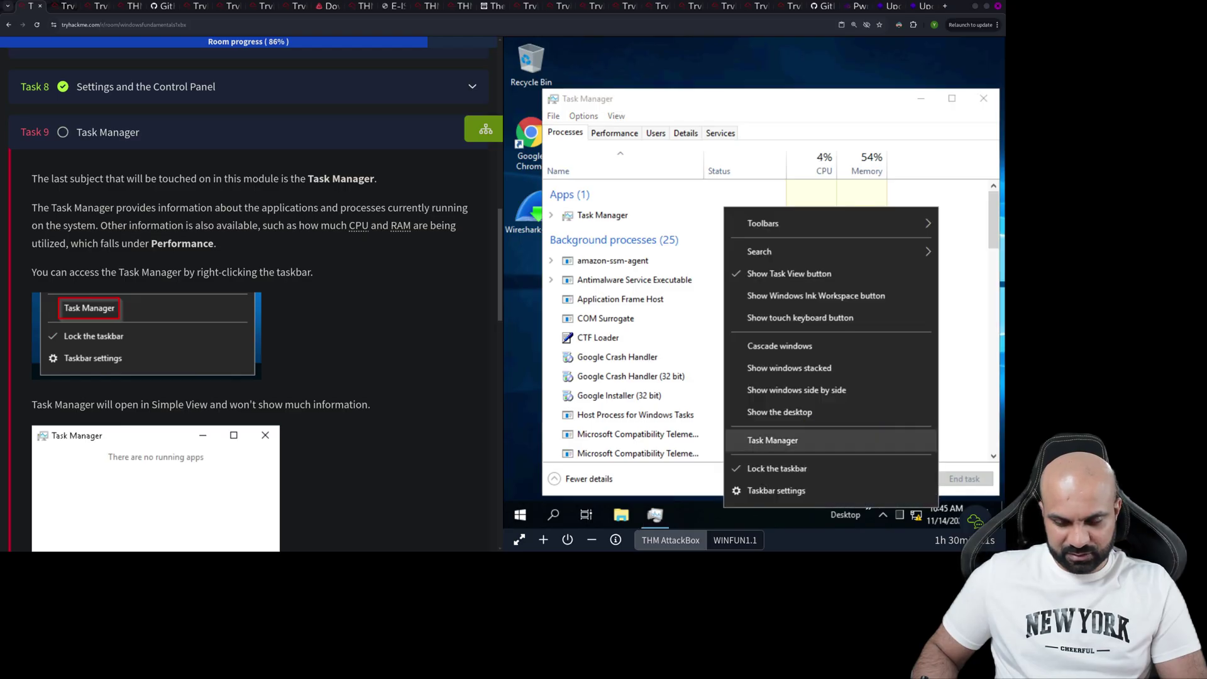
left_click(772, 440)
scroll(252, 296, "down", 3)
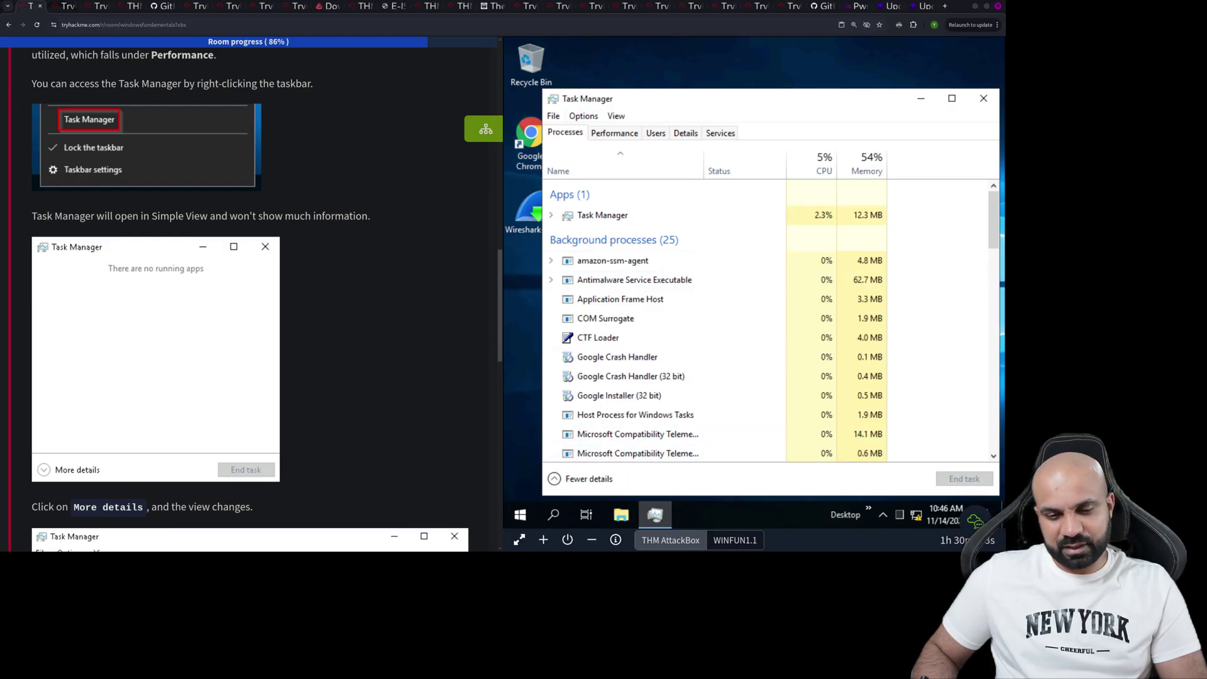
left_click(588, 480)
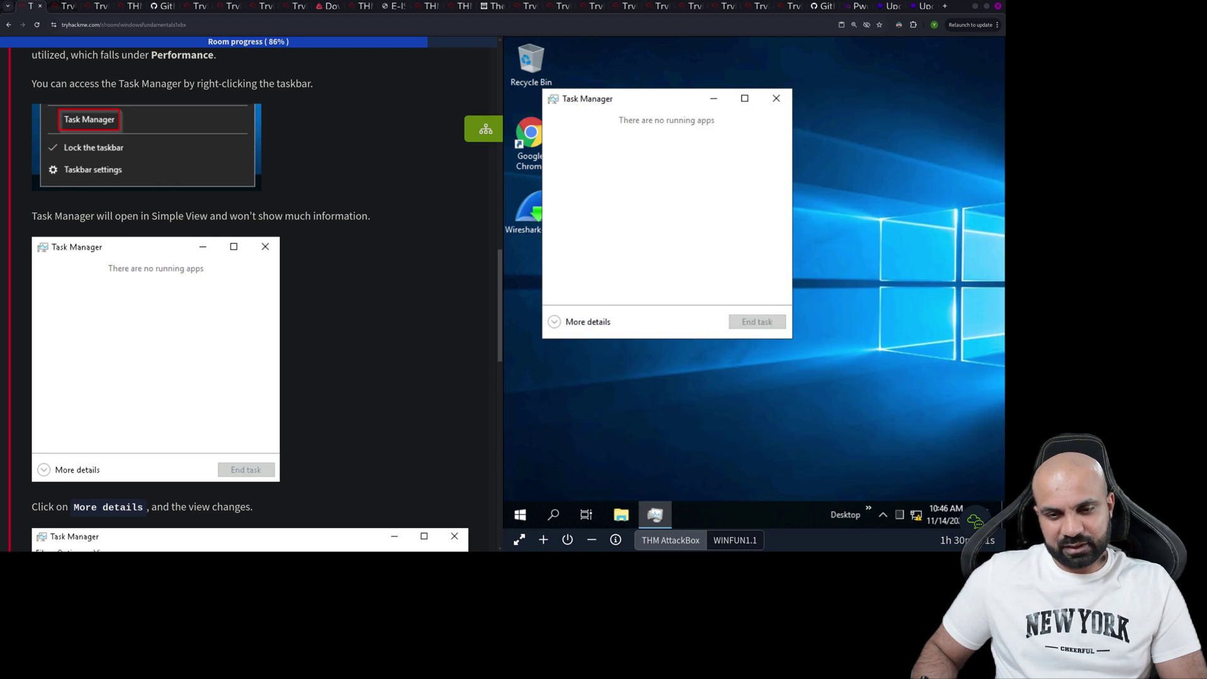
left_click(588, 321)
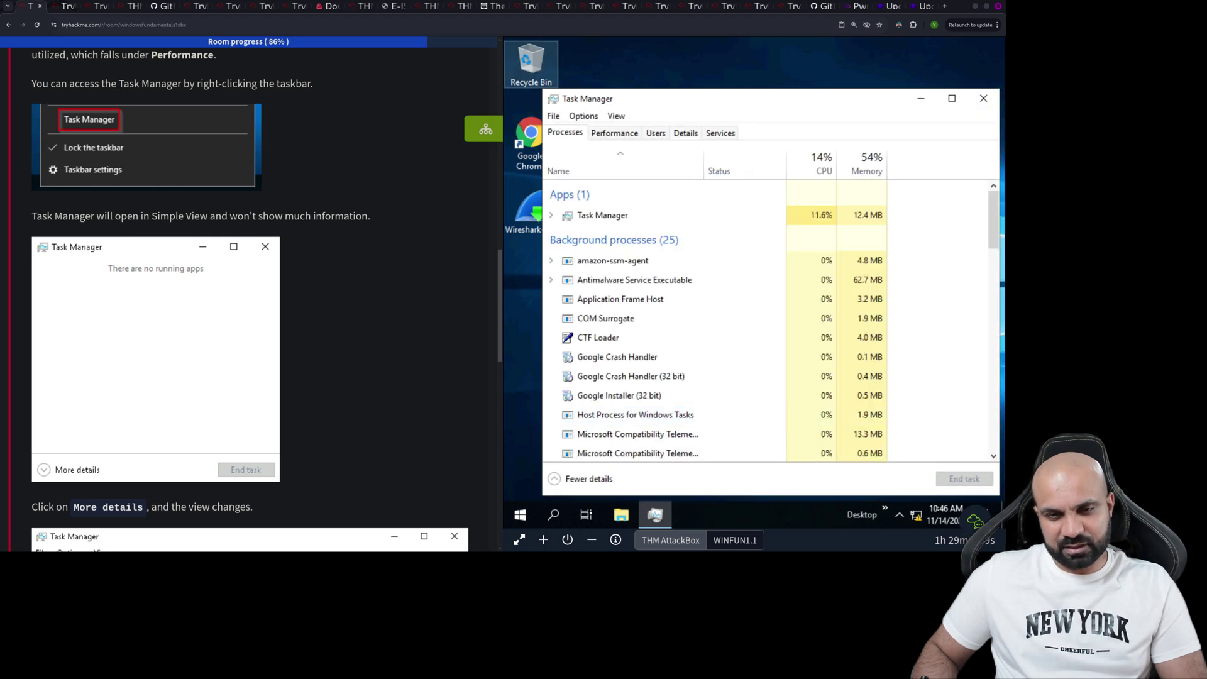
left_click(615, 133)
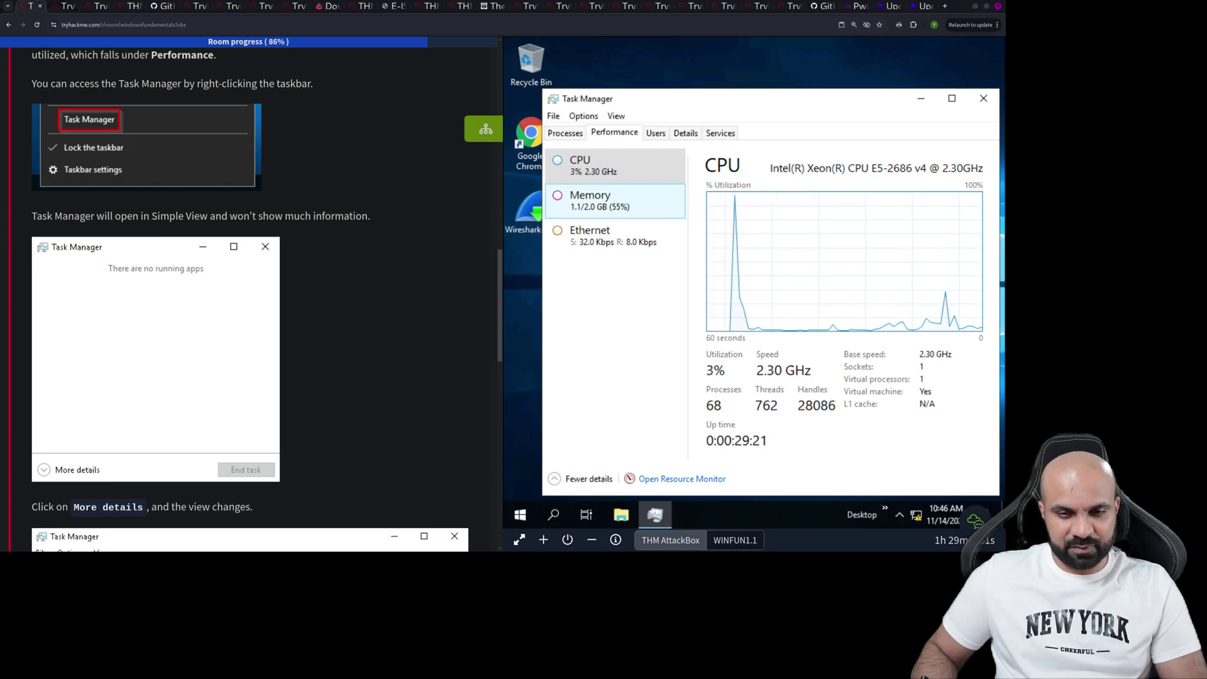
scroll(252, 296, "down", 5)
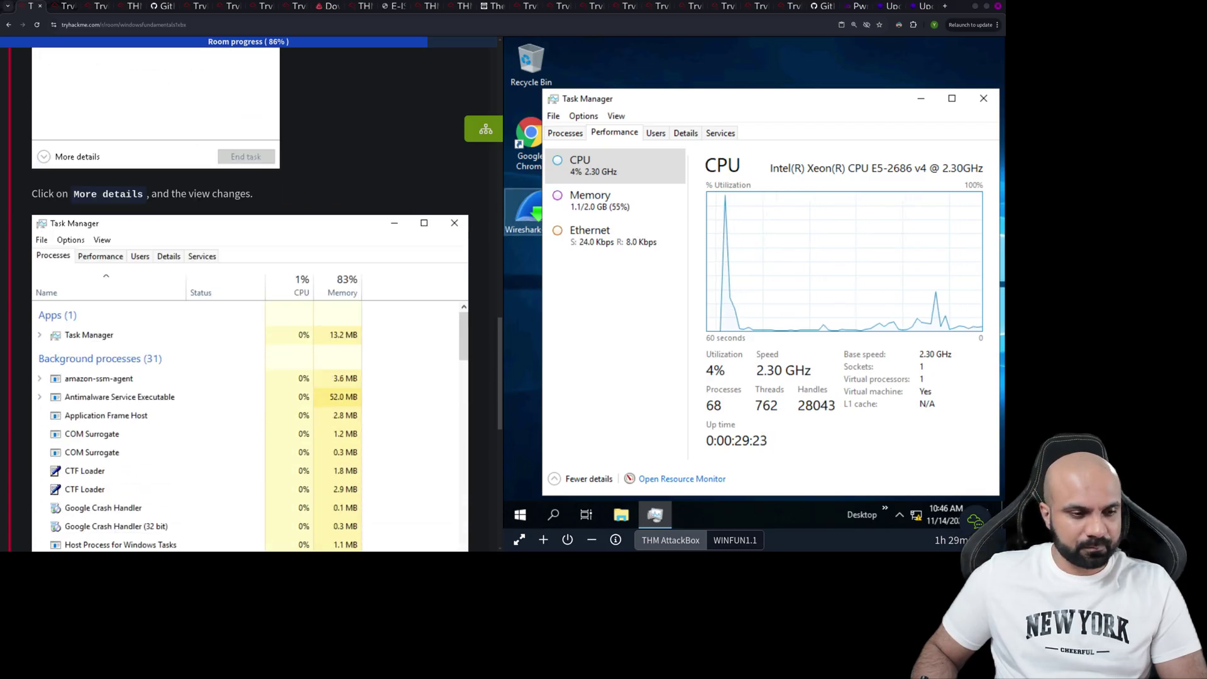
scroll(251, 296, "down", 4)
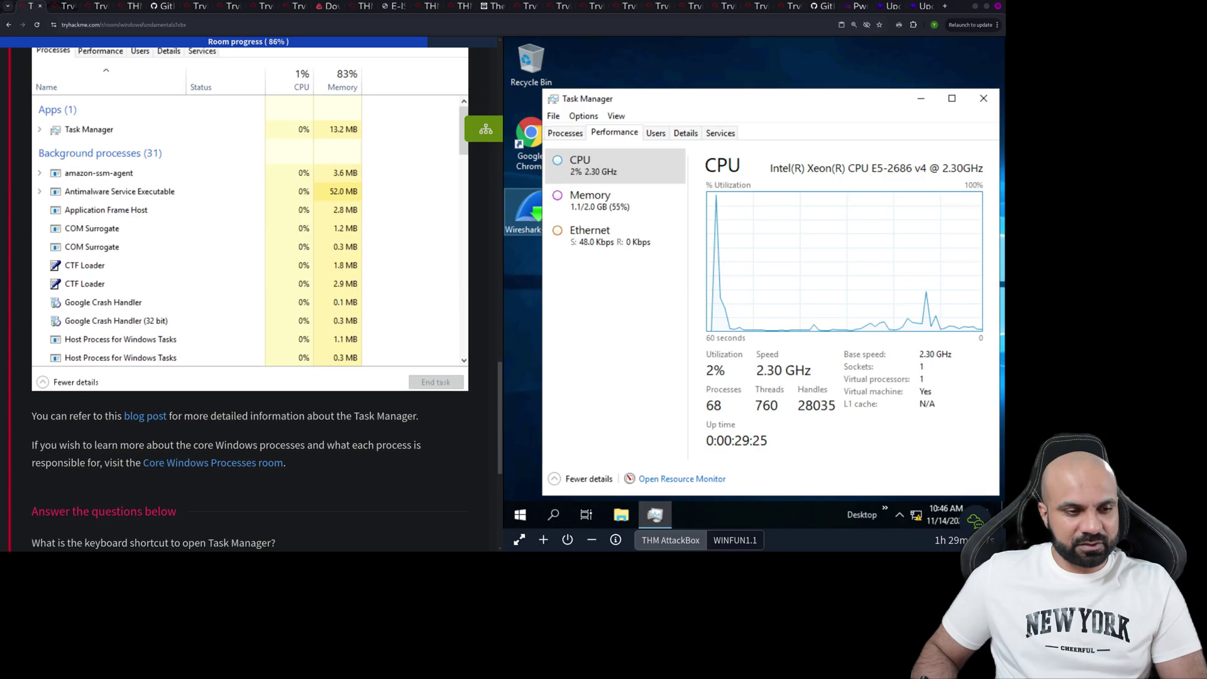
scroll(252, 295, "down", 1)
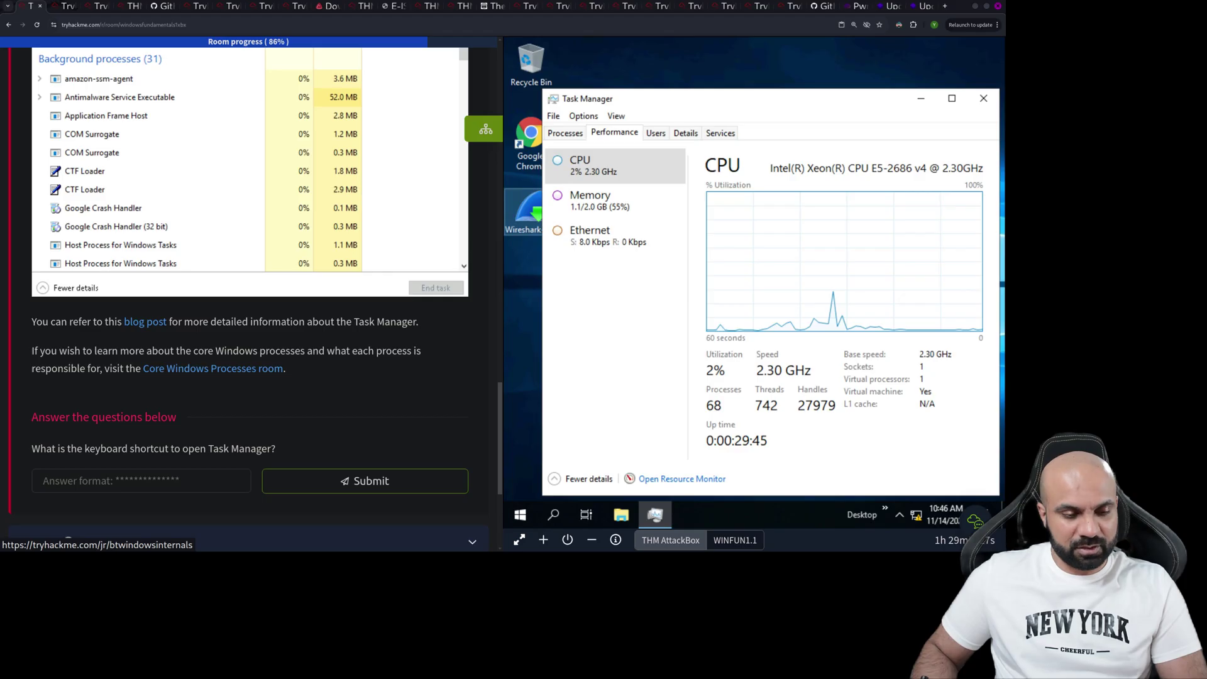
scroll(250, 295, "down", 1)
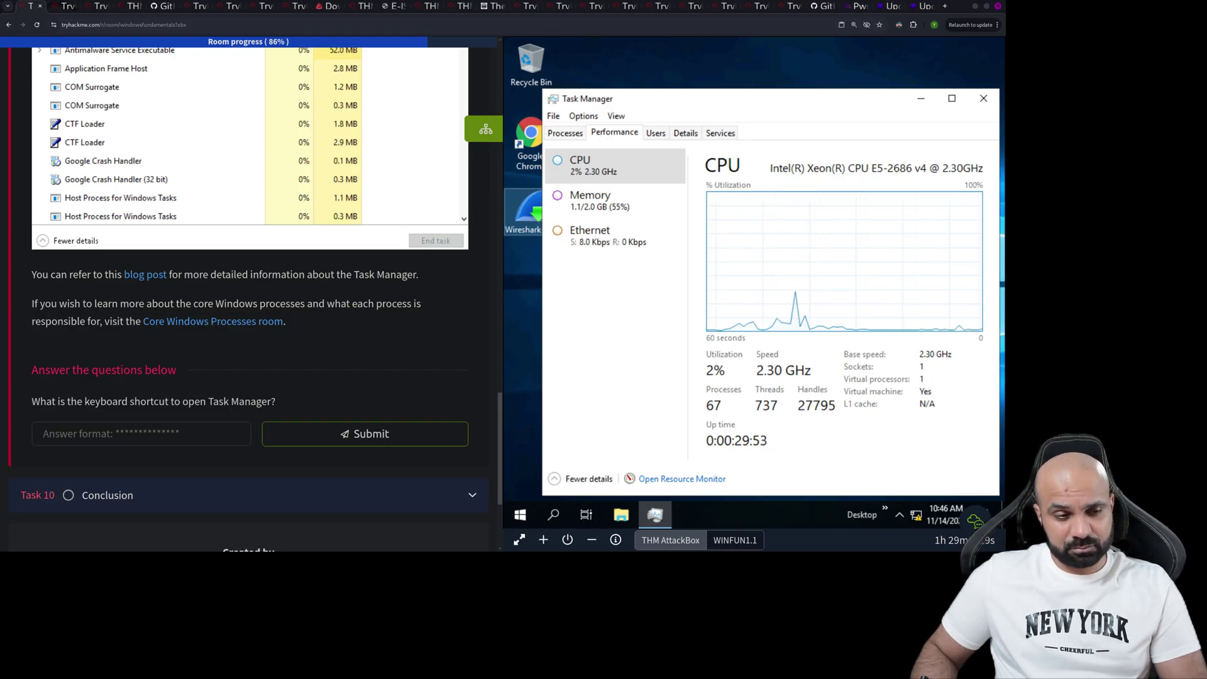
scroll(249, 296, "up", 6)
scroll(250, 296, "up", 8)
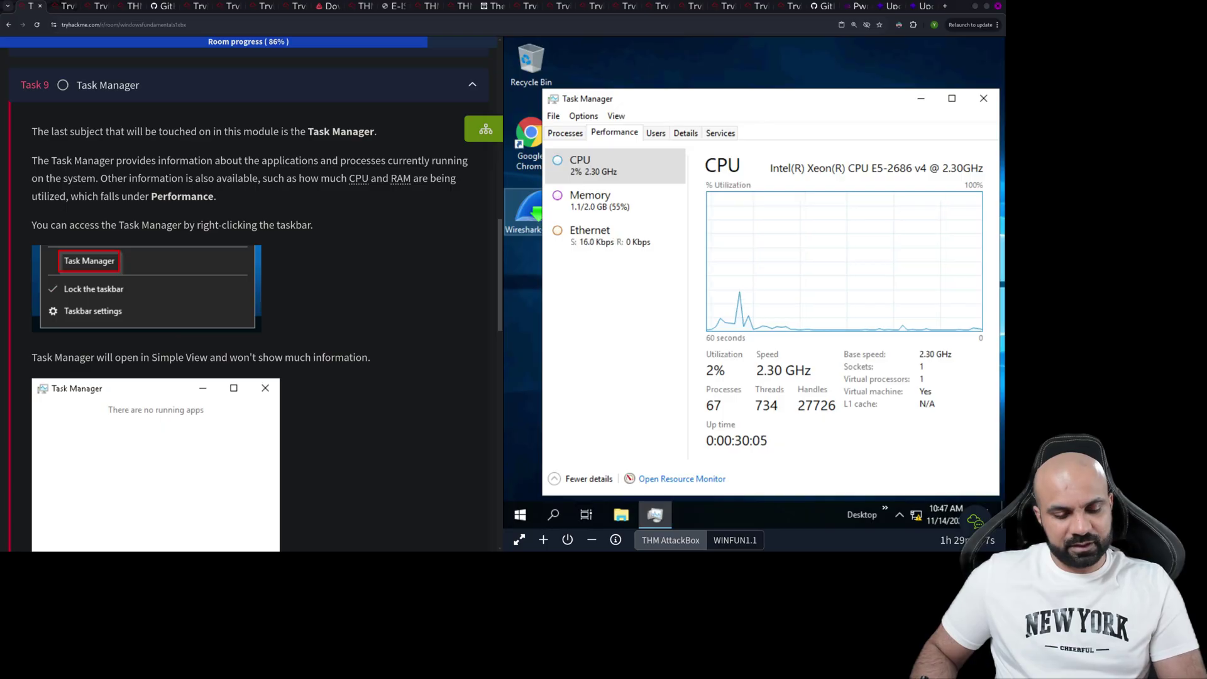
- Open the How-To Geek Task Manager blog post in a new tab and browse it
scroll(252, 296, "down", 6)
scroll(251, 296, "down", 8)
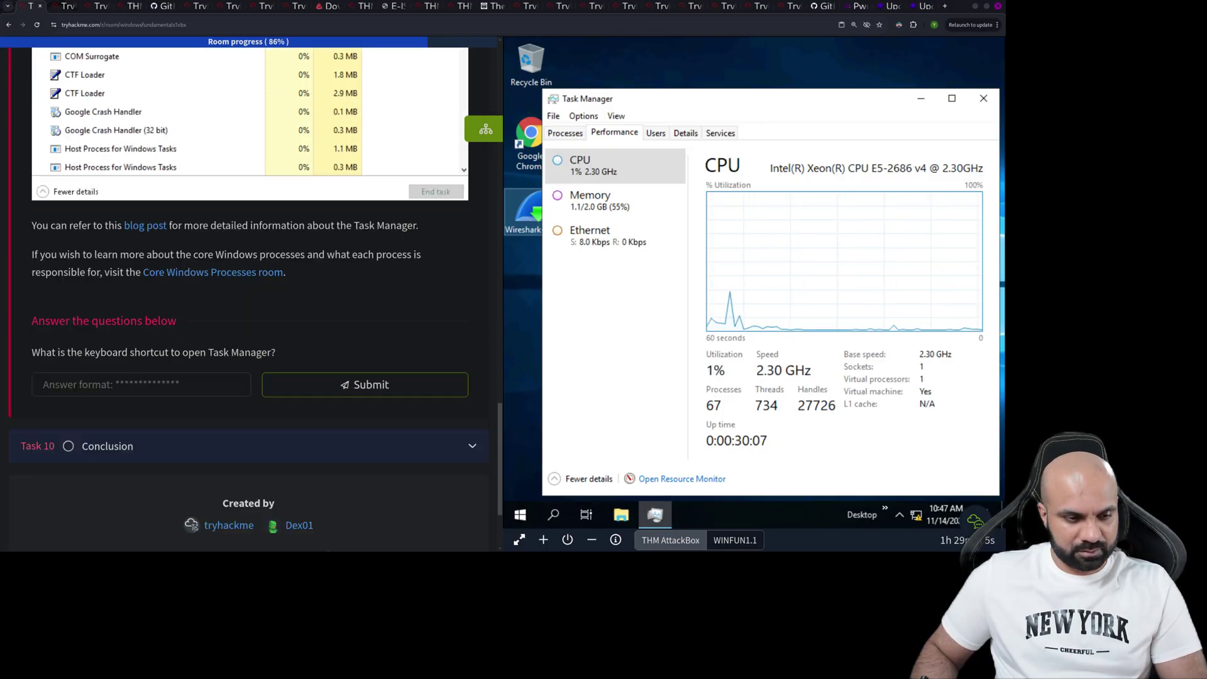
scroll(251, 295, "up", 1)
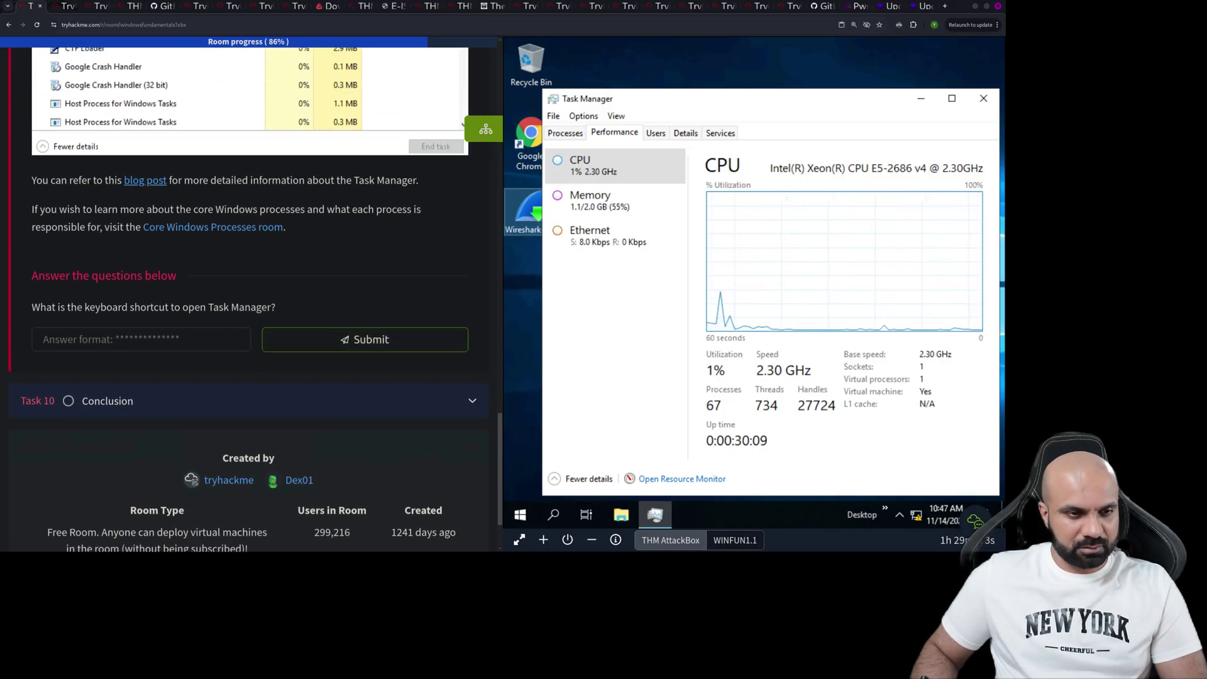
right_click(156, 180)
left_click(189, 194)
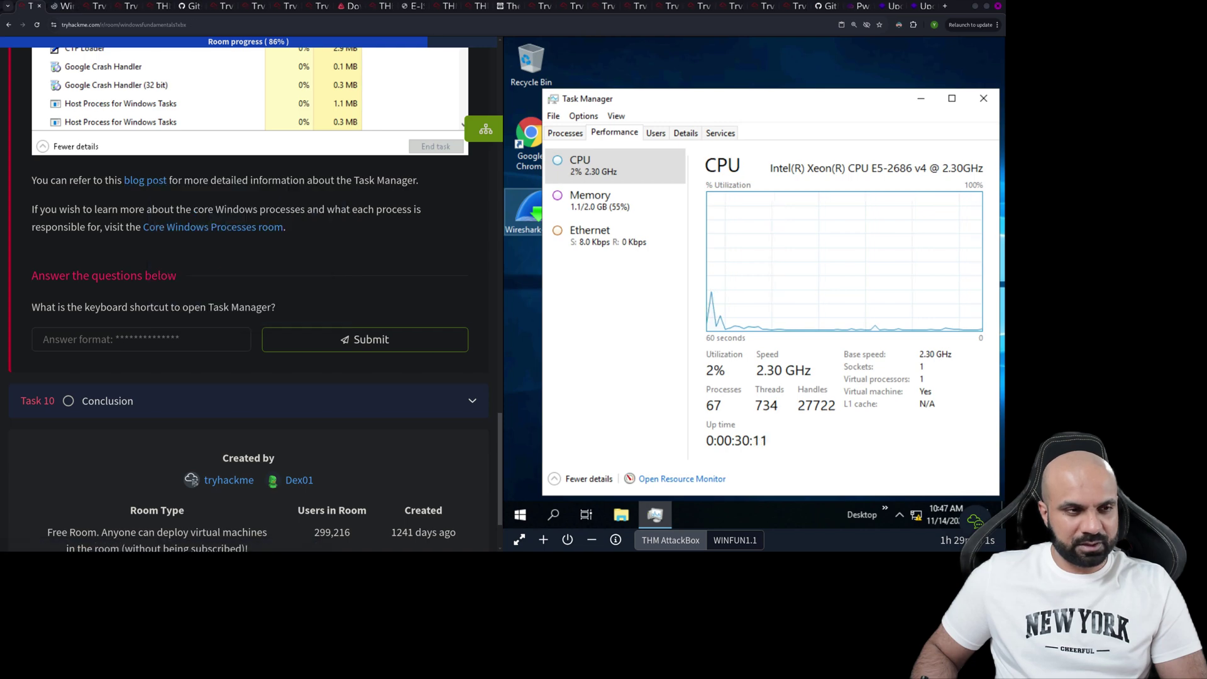
key("ctrl+Tab")
scroll(431, 305, "down", 8)
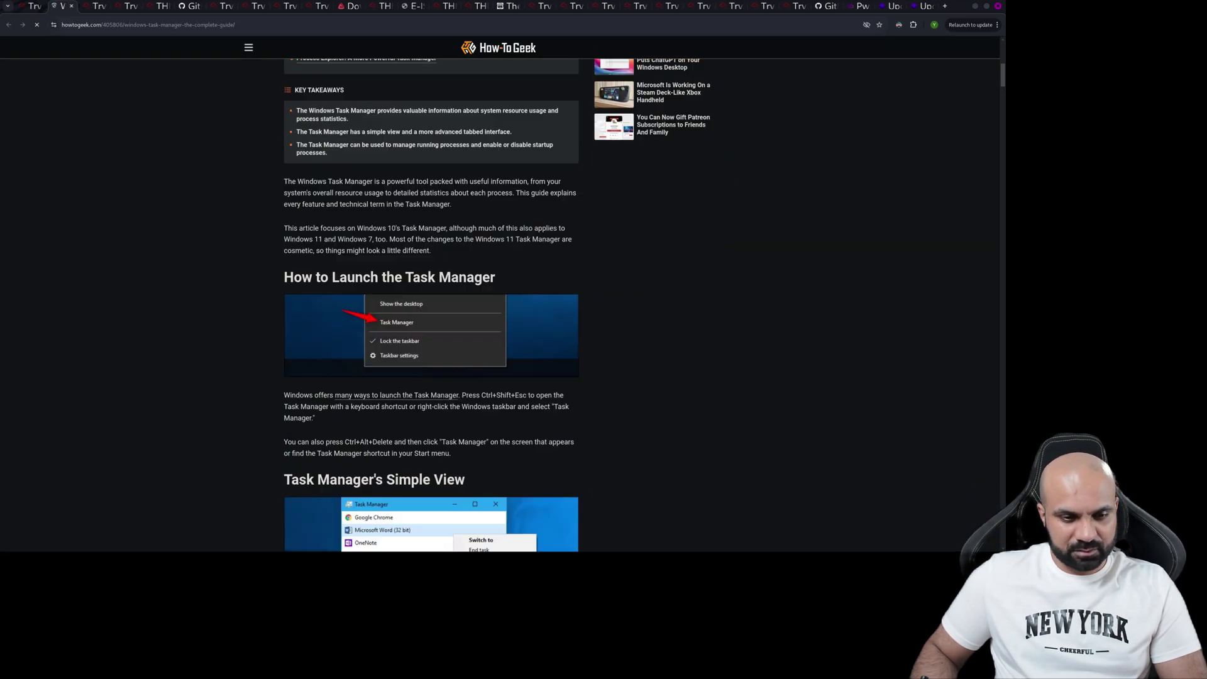
scroll(431, 305, "down", 2)
scroll(430, 305, "down", 2)
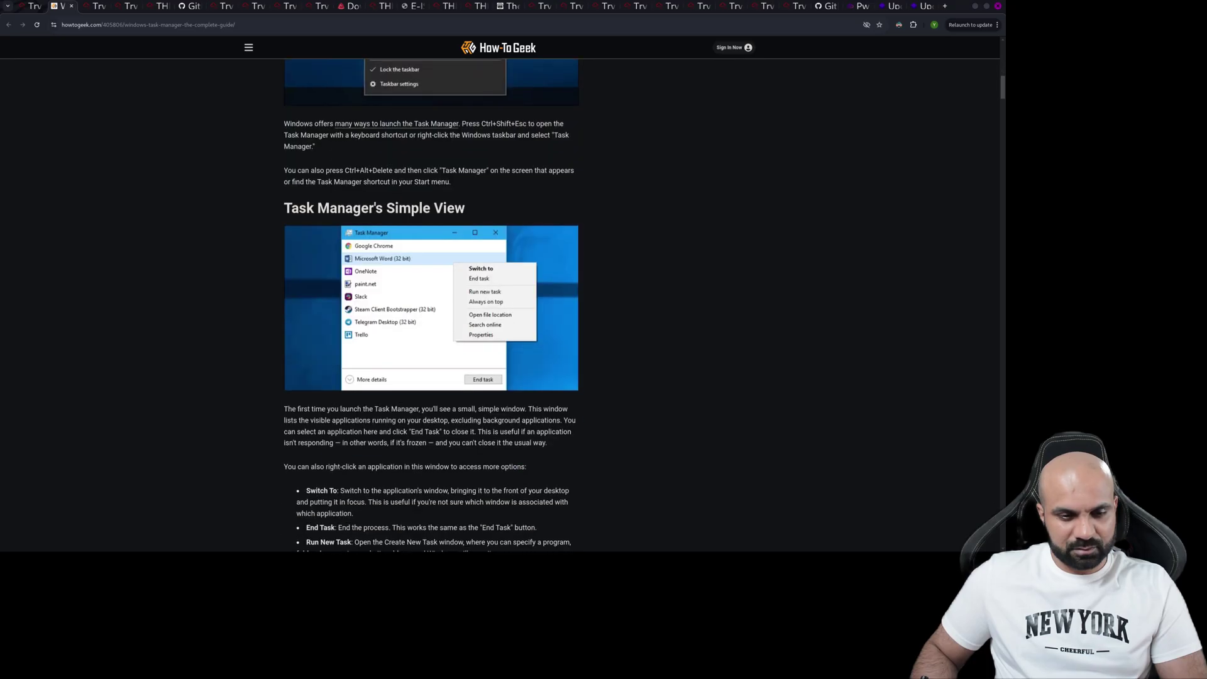
- Find 'shor' in the article, copy the 'Ctrl+Alt+Delete' text, and return to the TryHackMe room
key("ctrl+f")
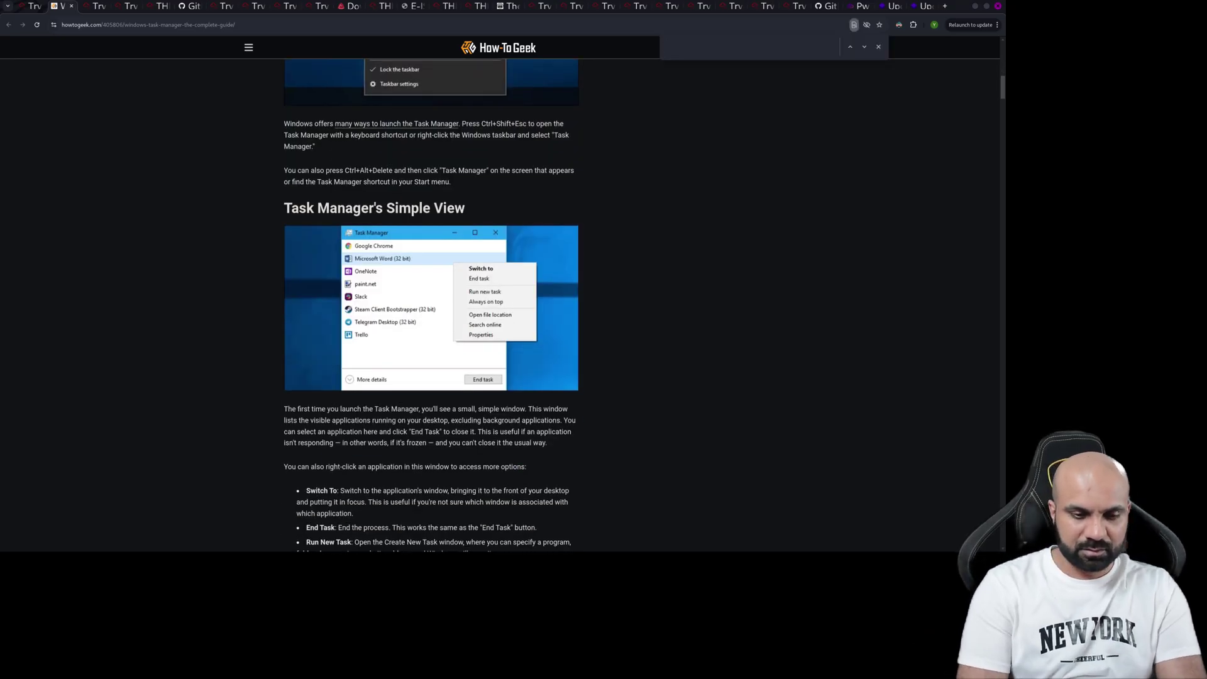
type("short")
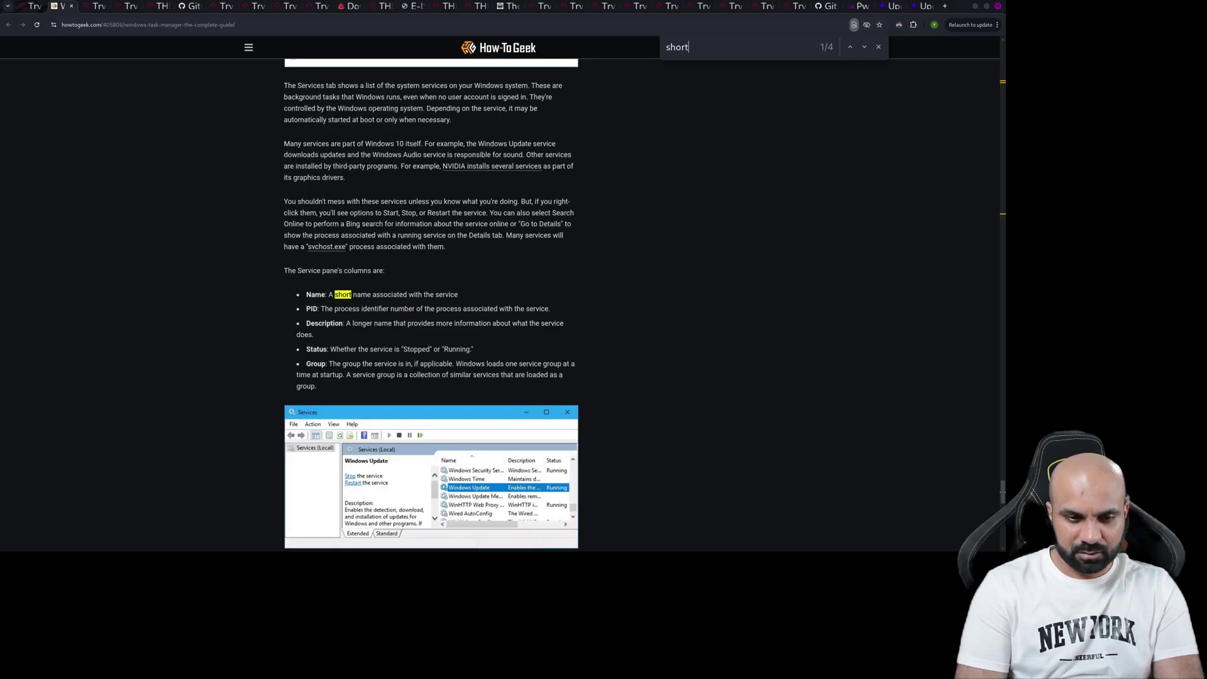
key("Return")
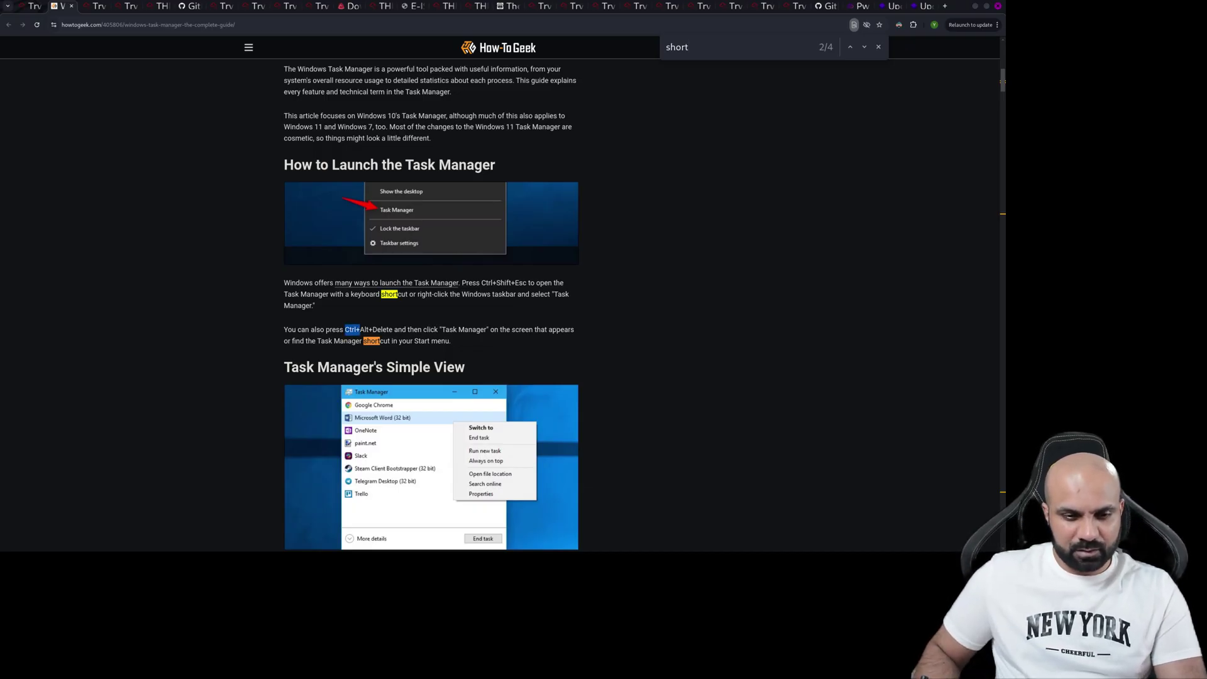
left_click_drag(360, 331, 388, 330)
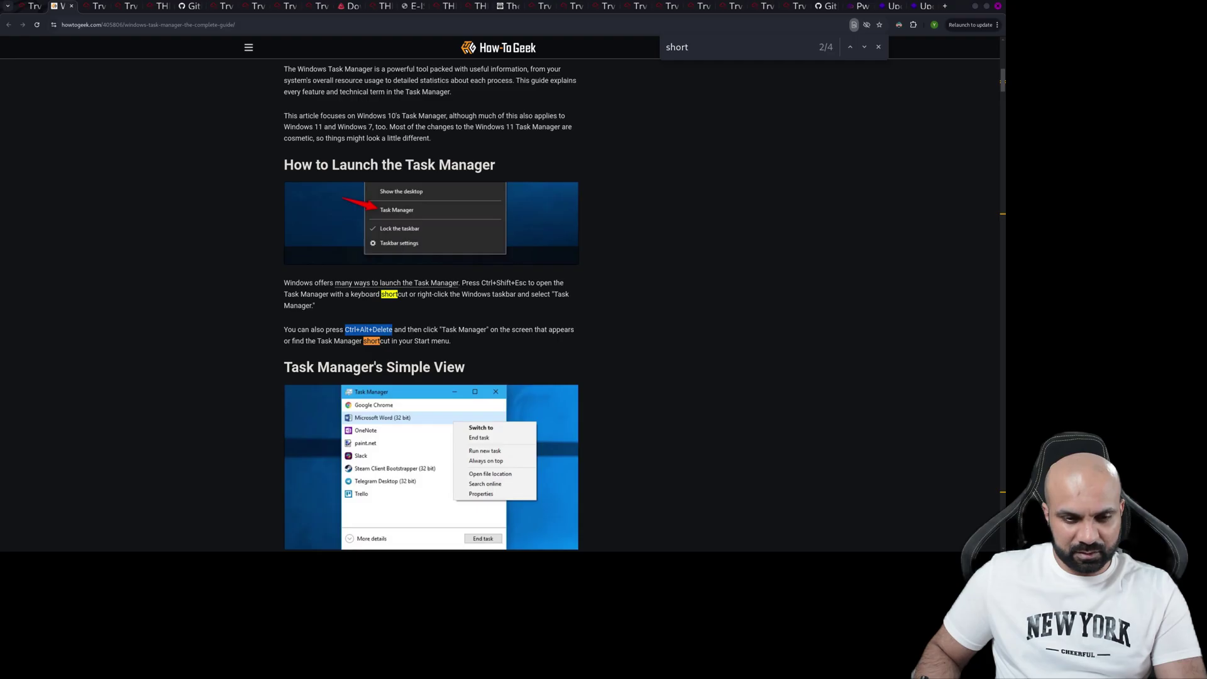
right_click(388, 329)
left_click(408, 341)
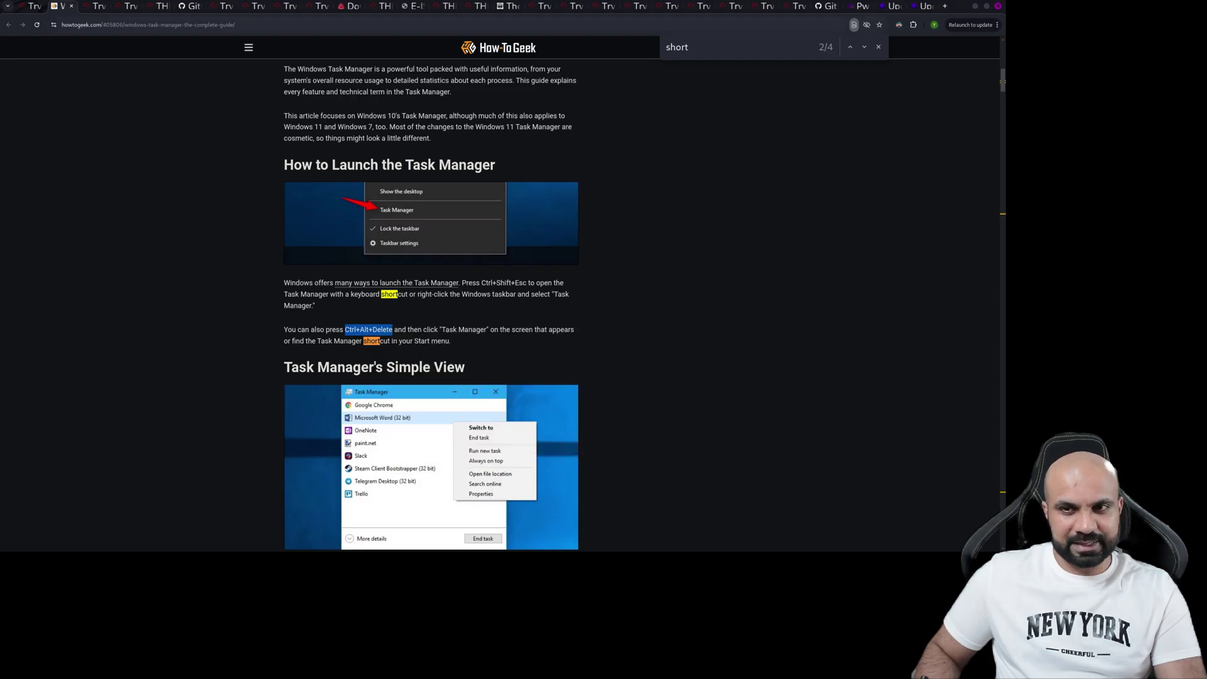
key("ctrl+shift+Tab")
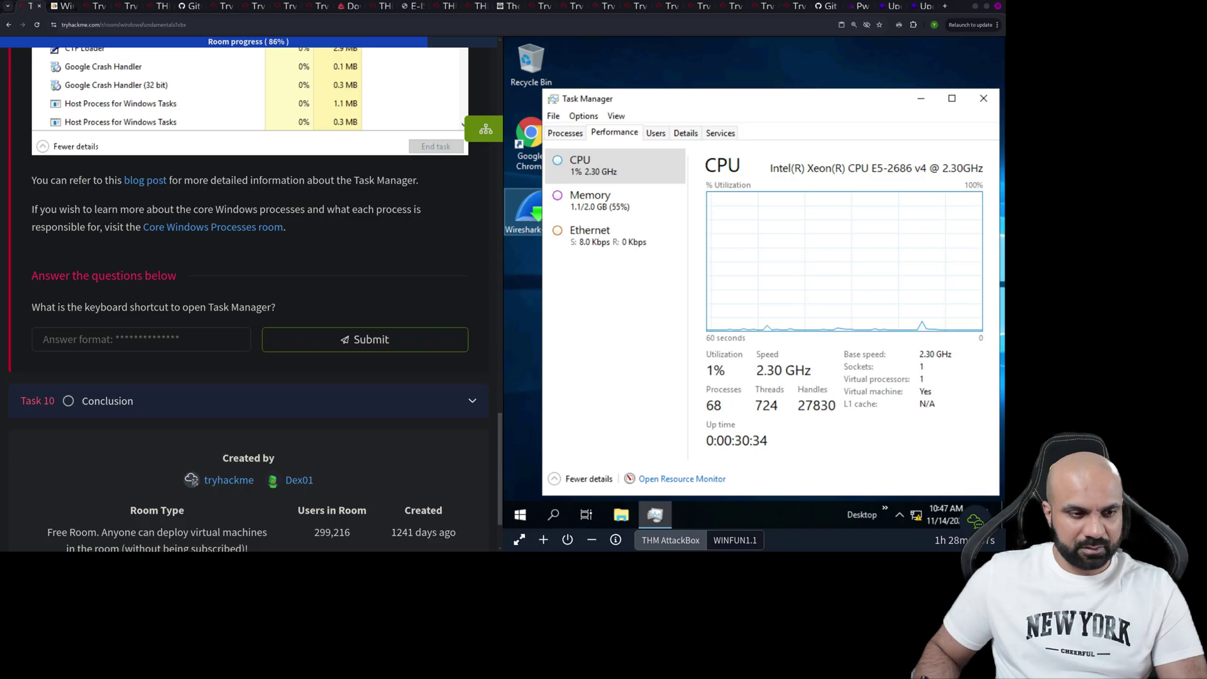
- Paste the copied shortcut into the Task 9 answer field and submit it
left_click(44, 340)
key("ctrl+v")
key("Return")
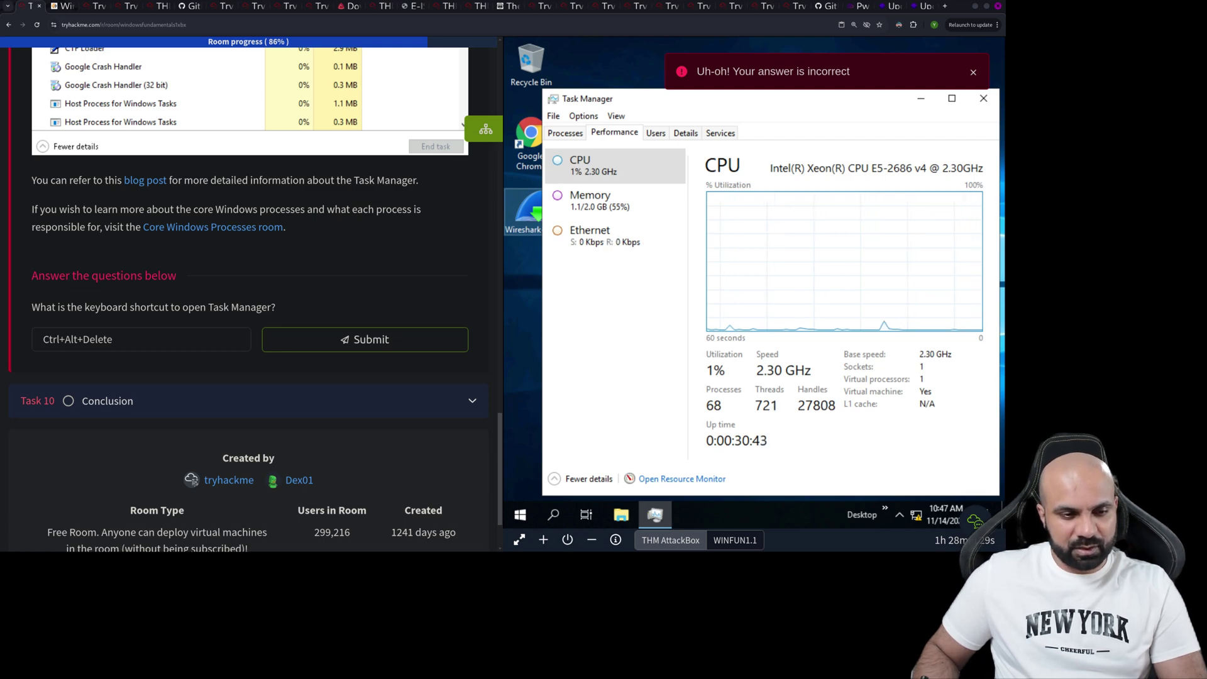
- Look through the How-To Geek article again for the Task Manager shortcut
key("ctrl+Tab")
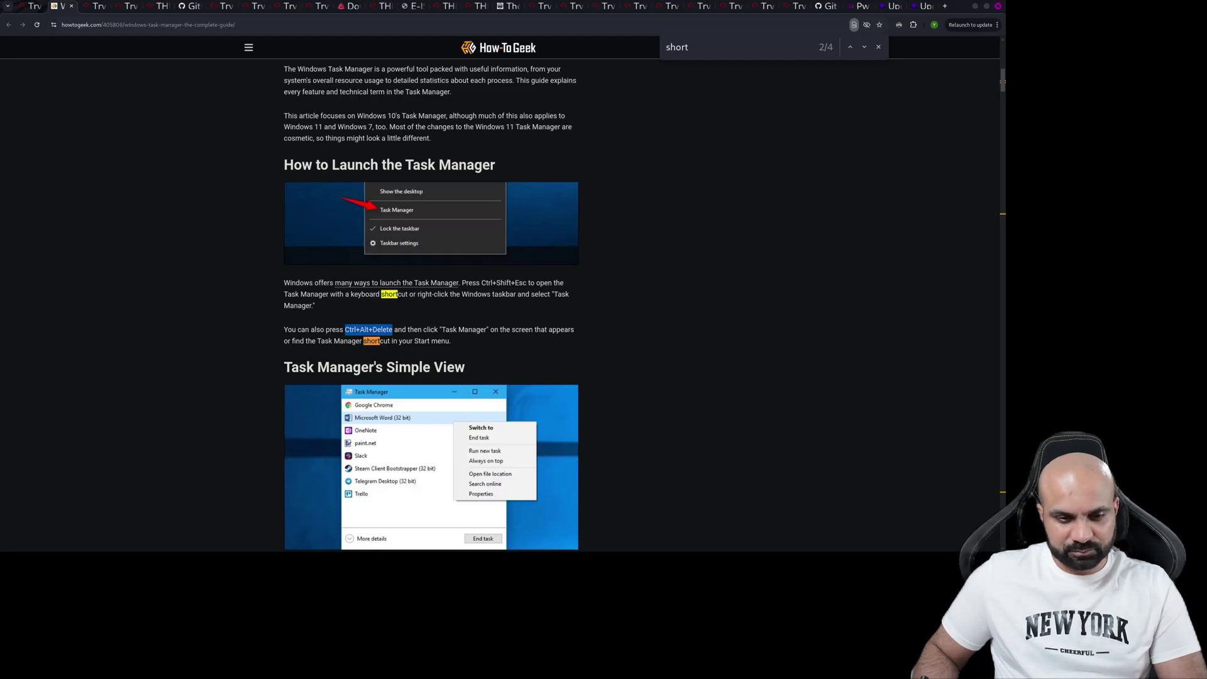
scroll(431, 302, "down", 4)
scroll(432, 302, "down", 1)
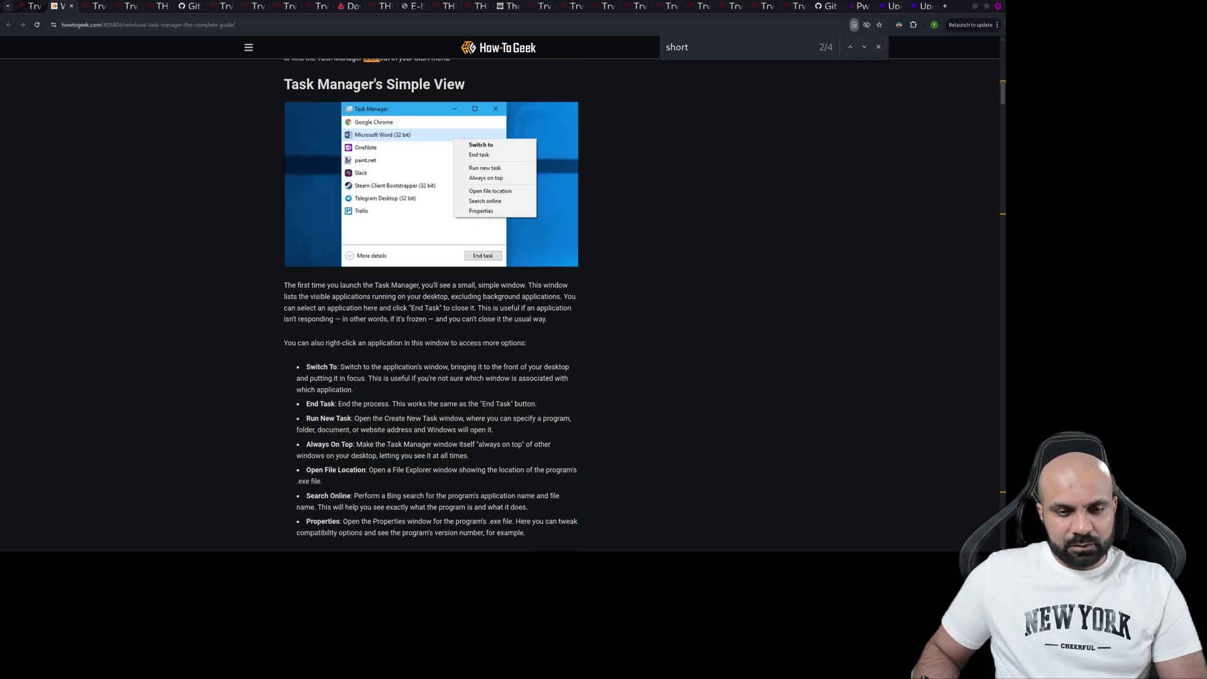
scroll(488, 368, "down", 4)
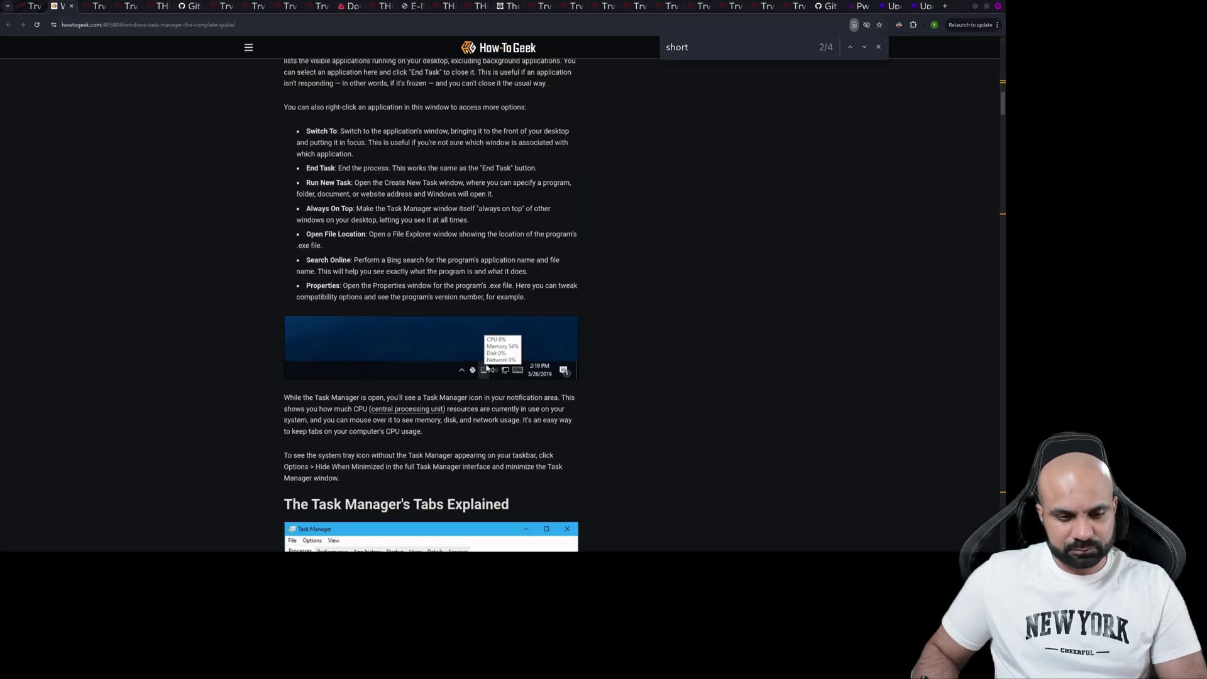
scroll(431, 302, "down", 4)
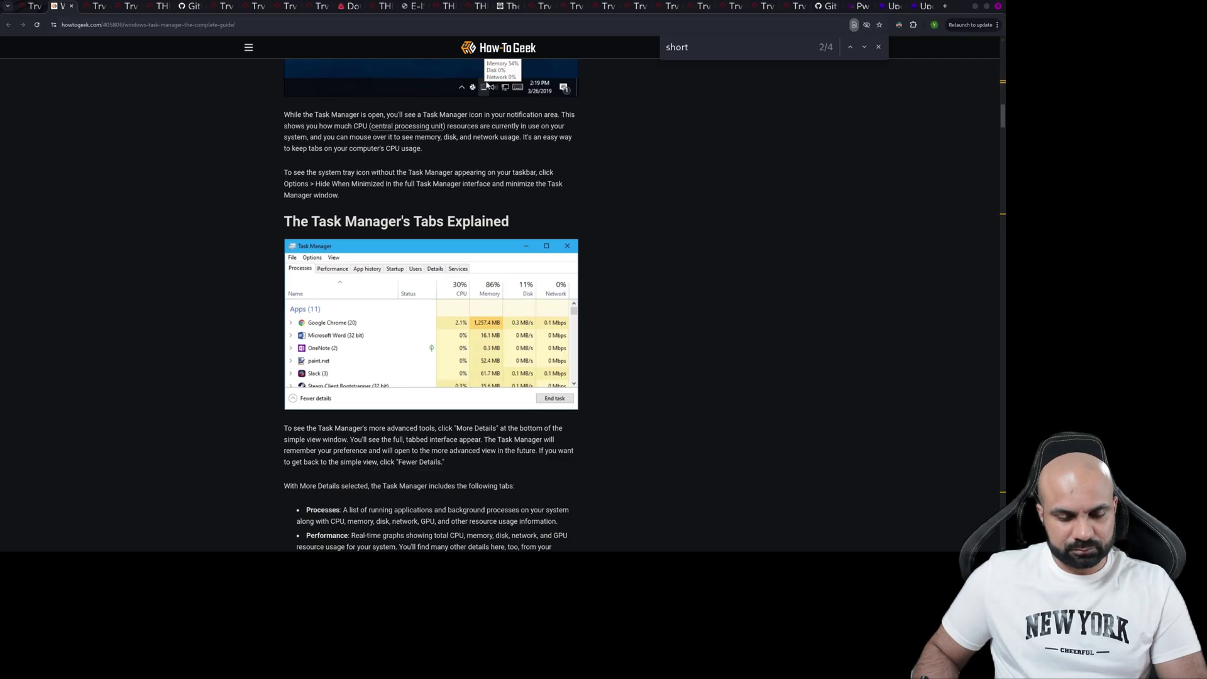
scroll(431, 301, "down", 2)
scroll(431, 302, "up", 2)
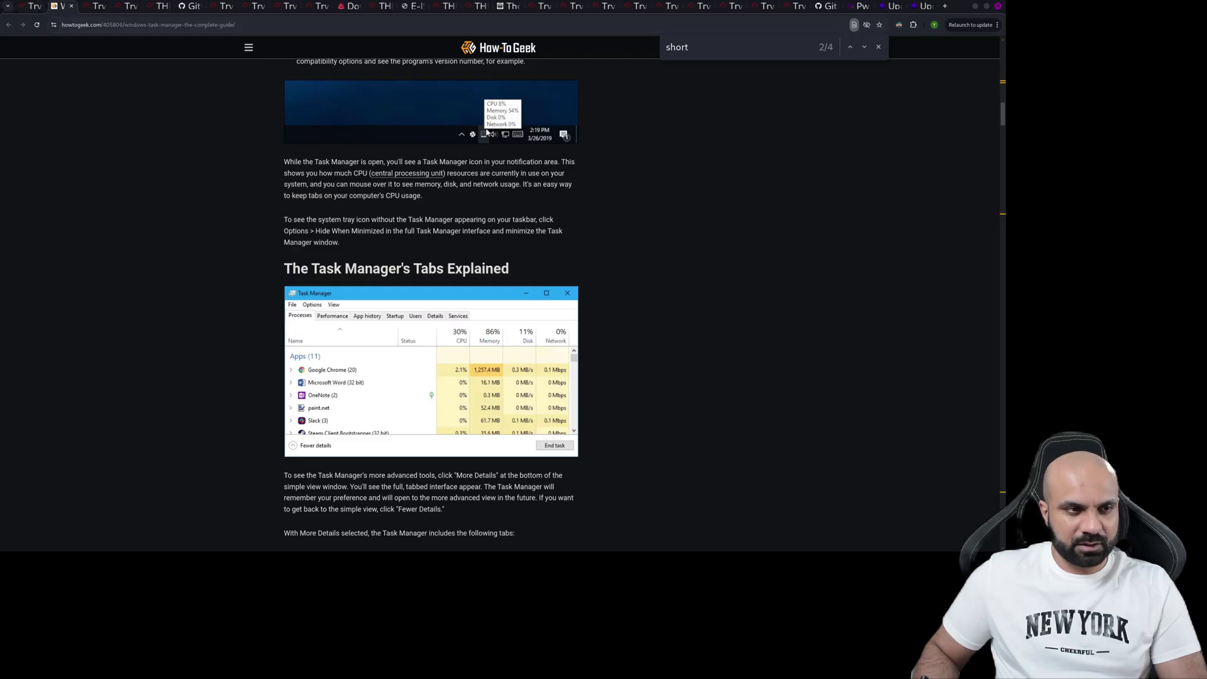
key("ctrl+shift+Tab")
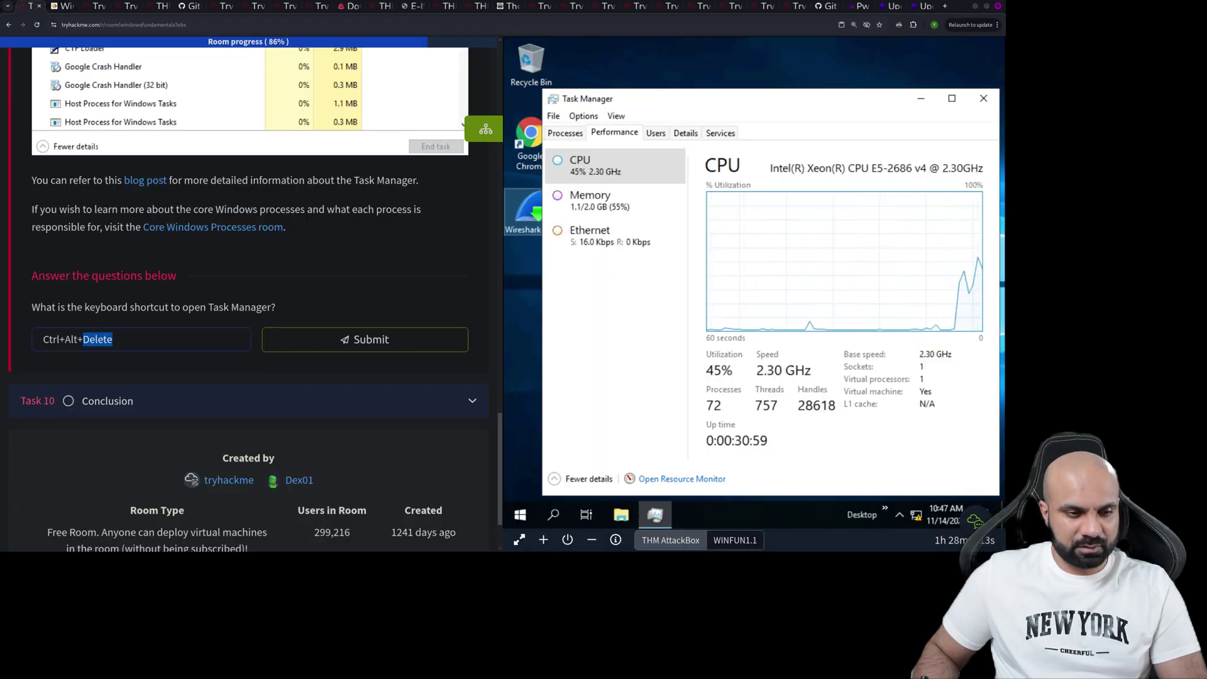
- Change the answer to Ctrl+Alt+ESC and submit it
type("ESC")
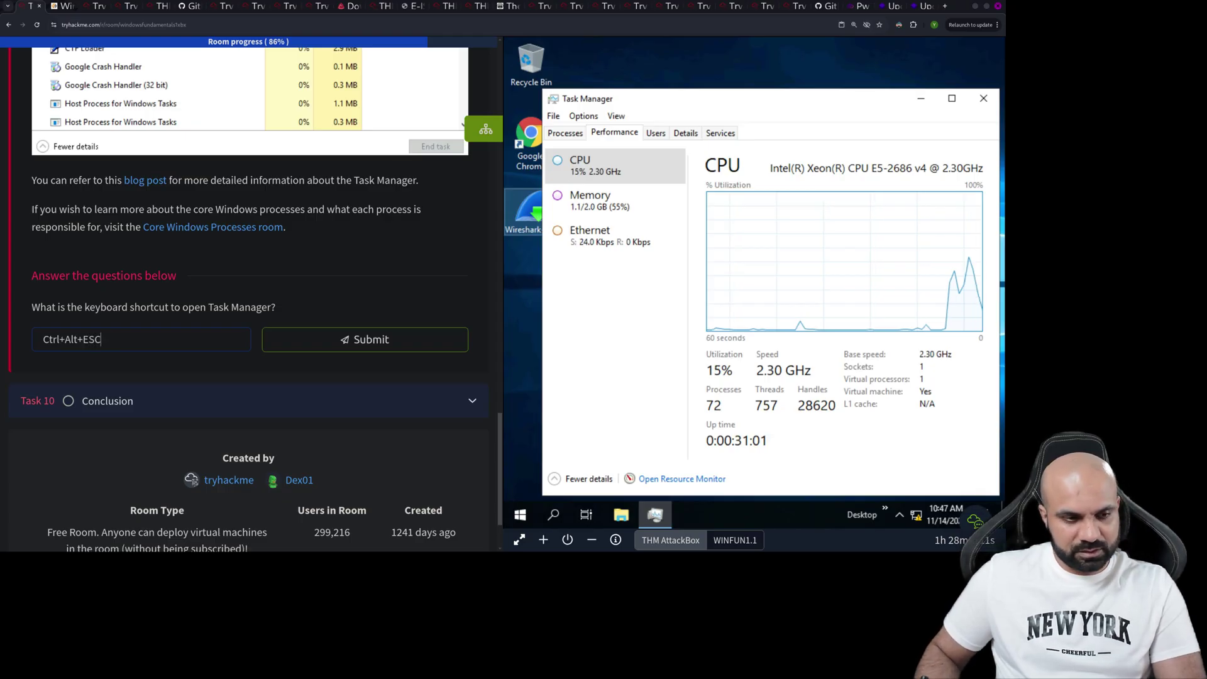
key("Return")
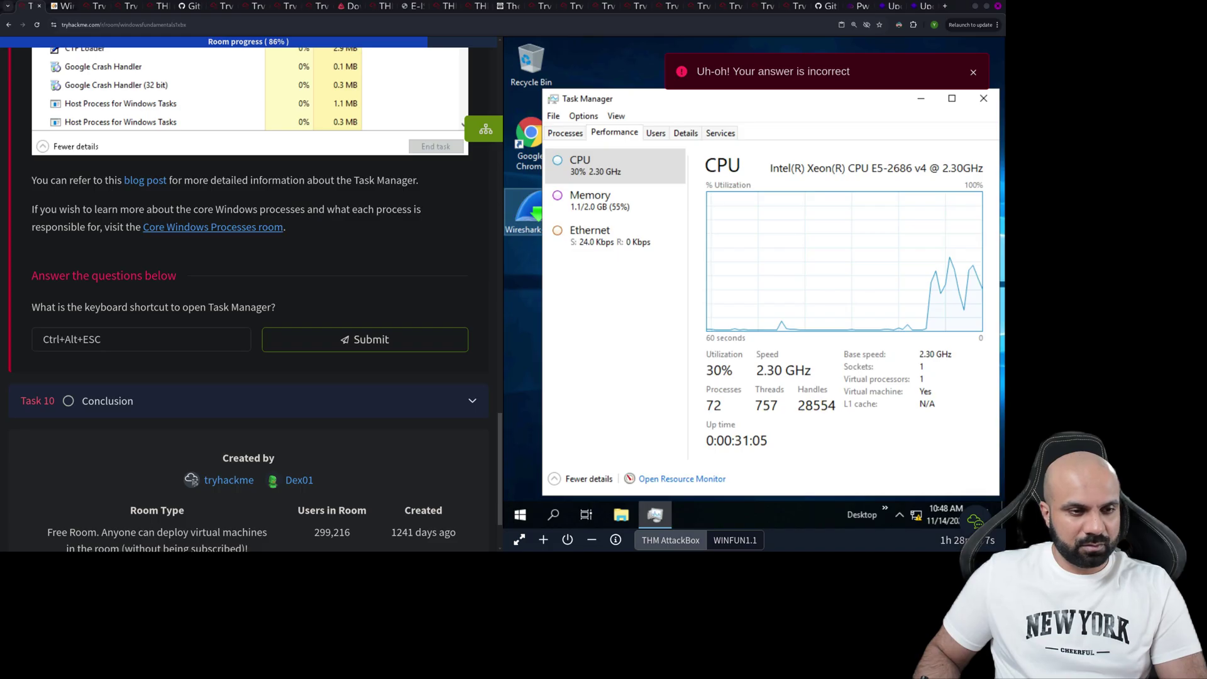
right_click(242, 228)
left_click(314, 241)
scroll(314, 252, "up", 10)
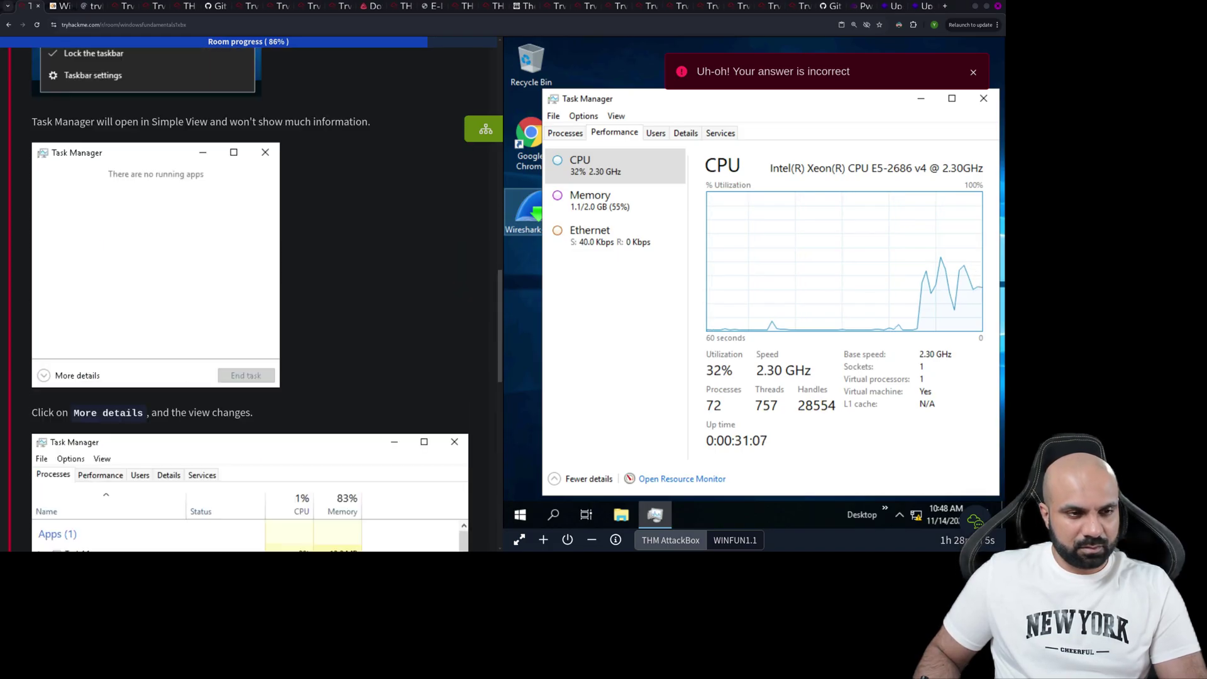
scroll(252, 296, "up", 3)
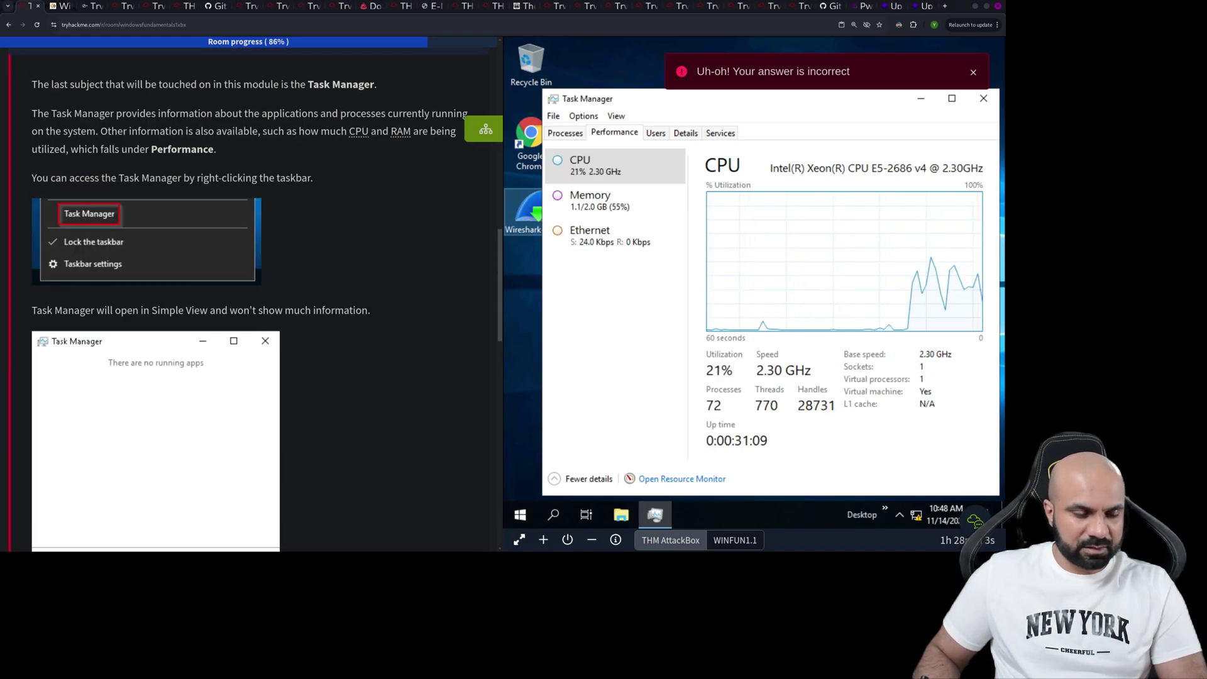
scroll(251, 296, "up", 2)
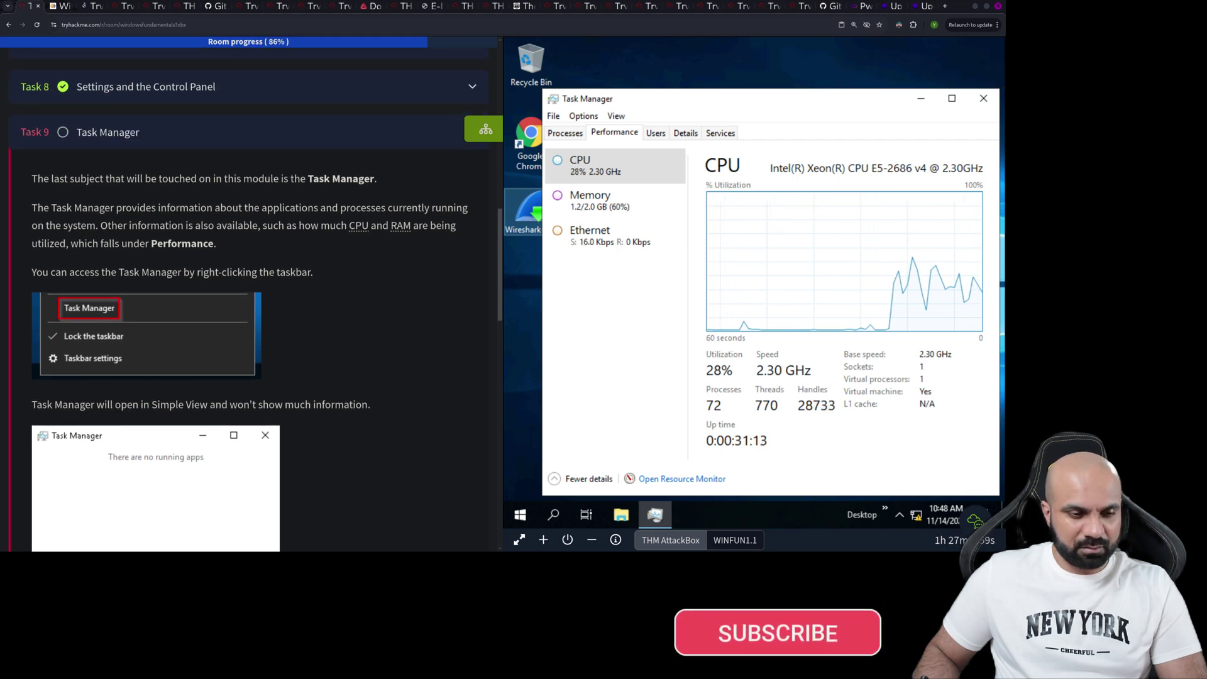
scroll(252, 295, "down", 8)
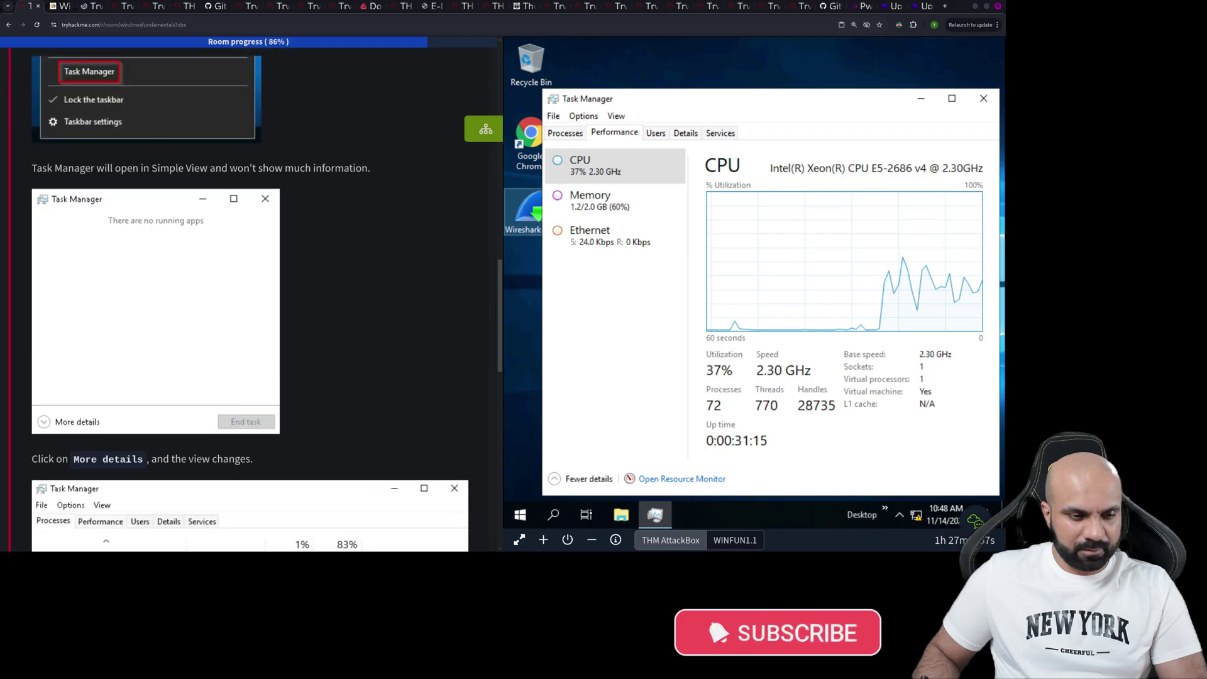
scroll(252, 296, "down", 10)
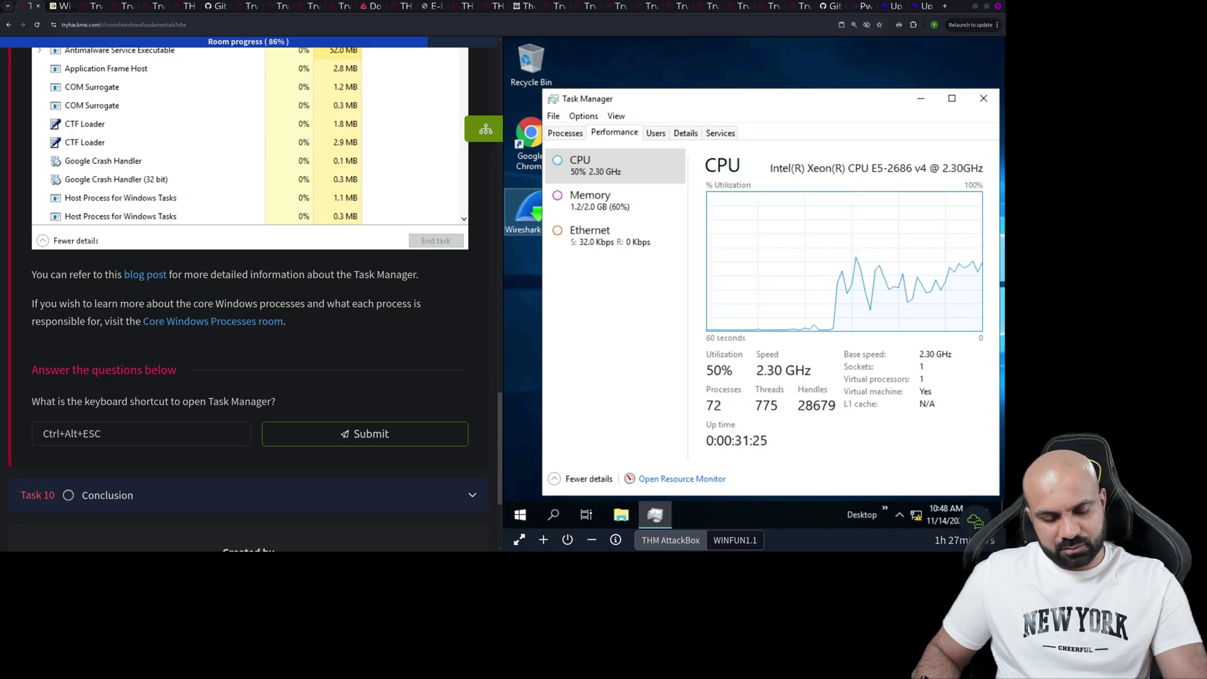
- Test Ctrl+Shift+Esc, then submit Ctrl+SHIFT+ESC as the Task Manager shortcut answer
key("ctrl+shift+Escape")
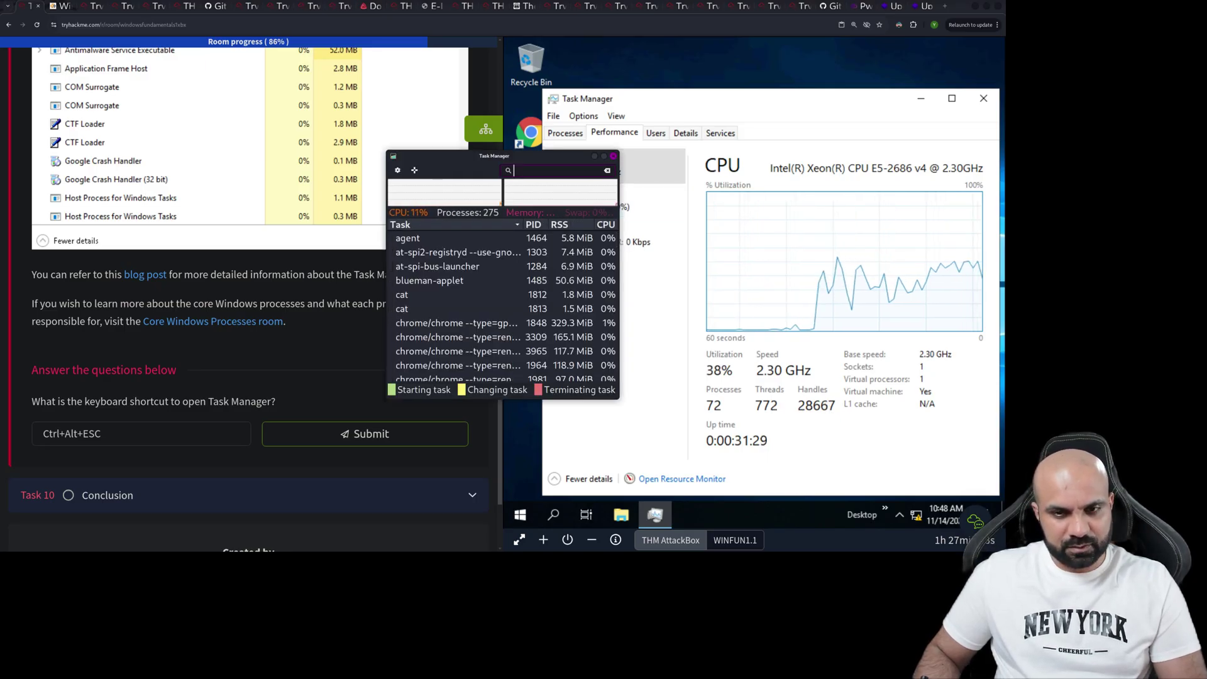
key("alt+F4")
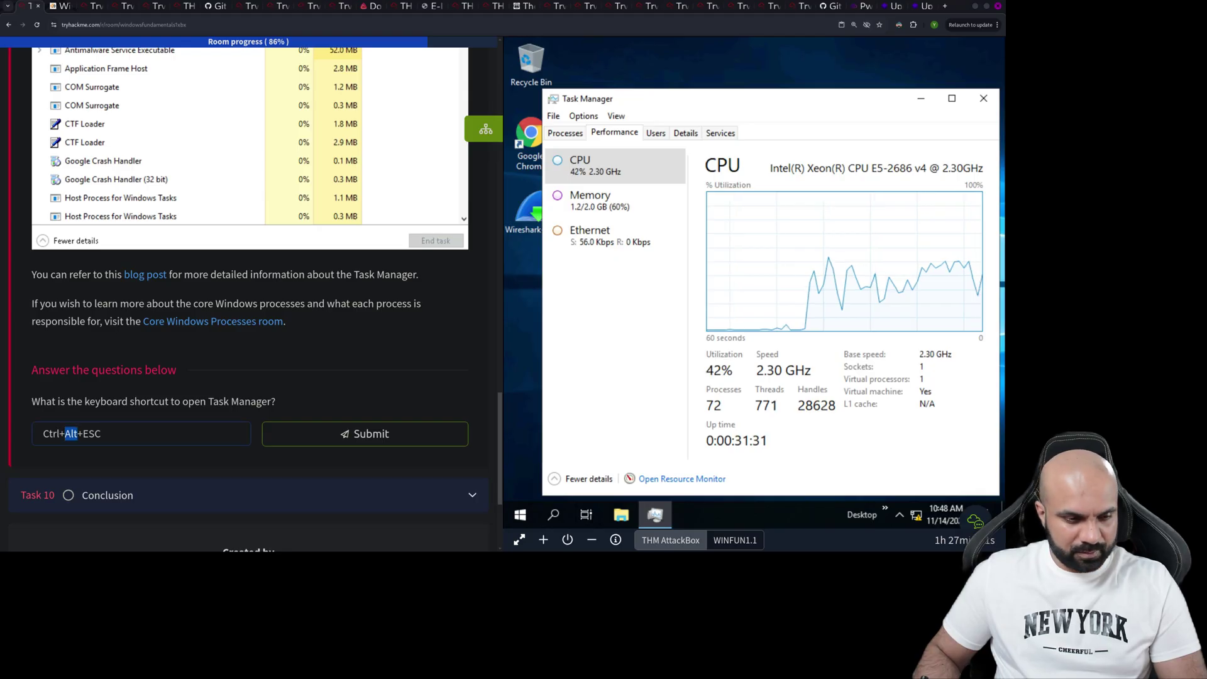
type("SHIFT")
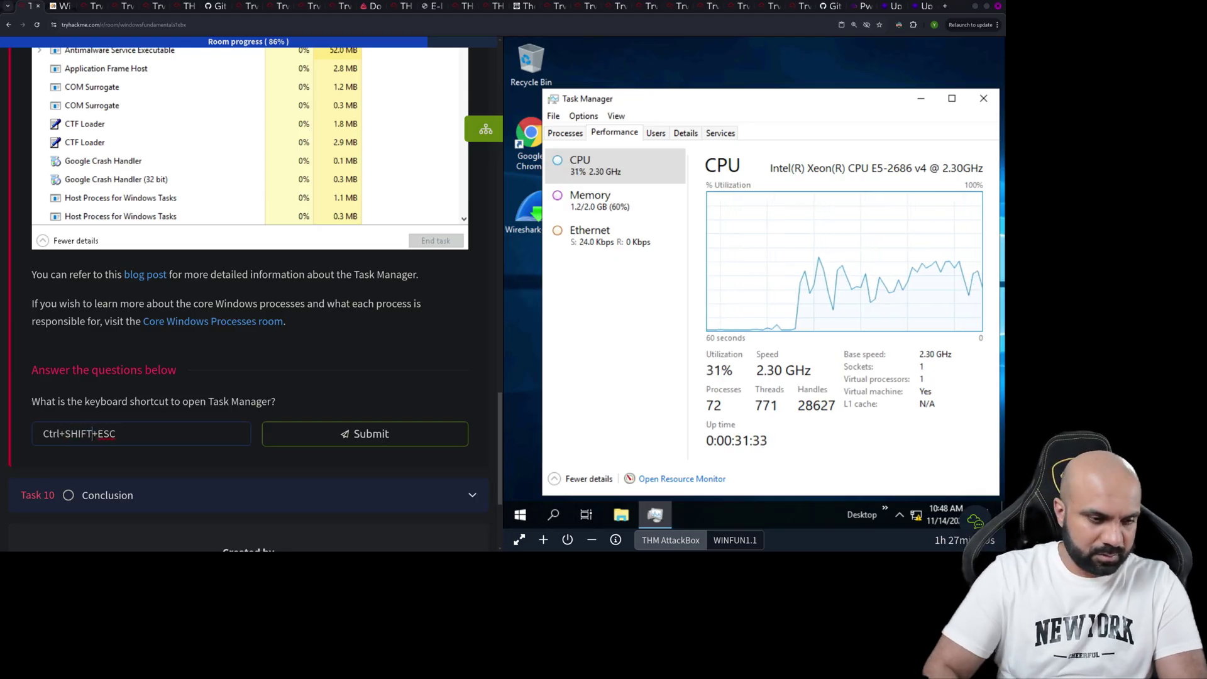
key("Return")
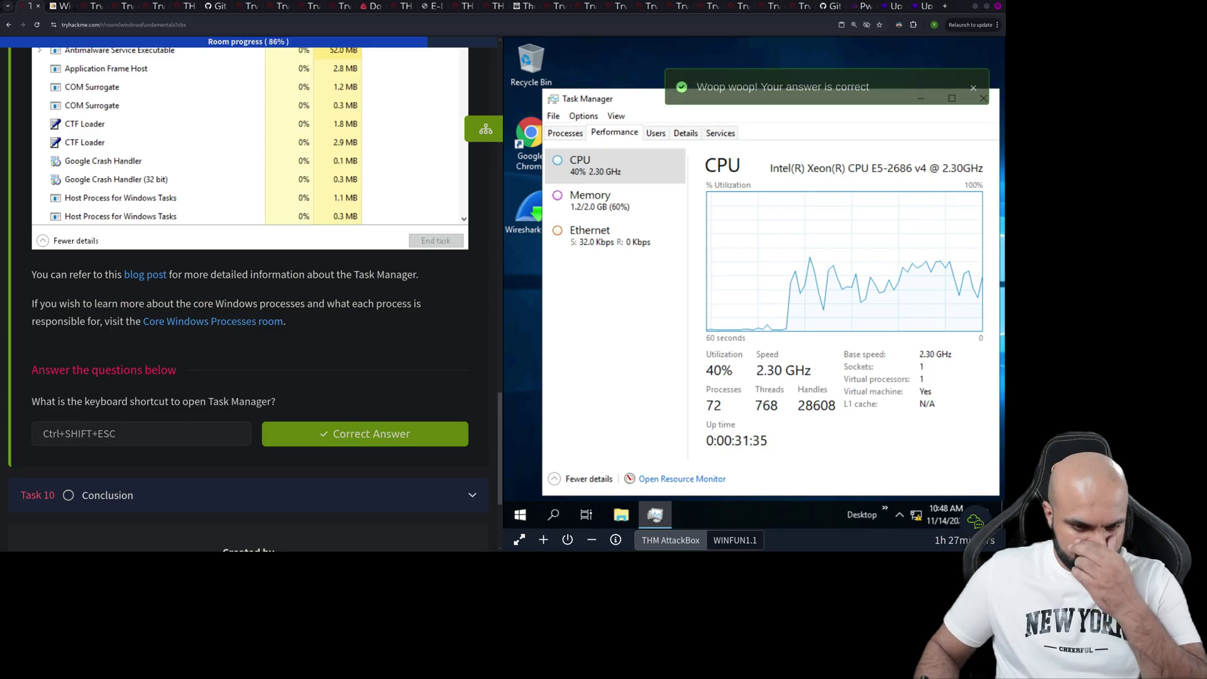
scroll(251, 296, "down", 3)
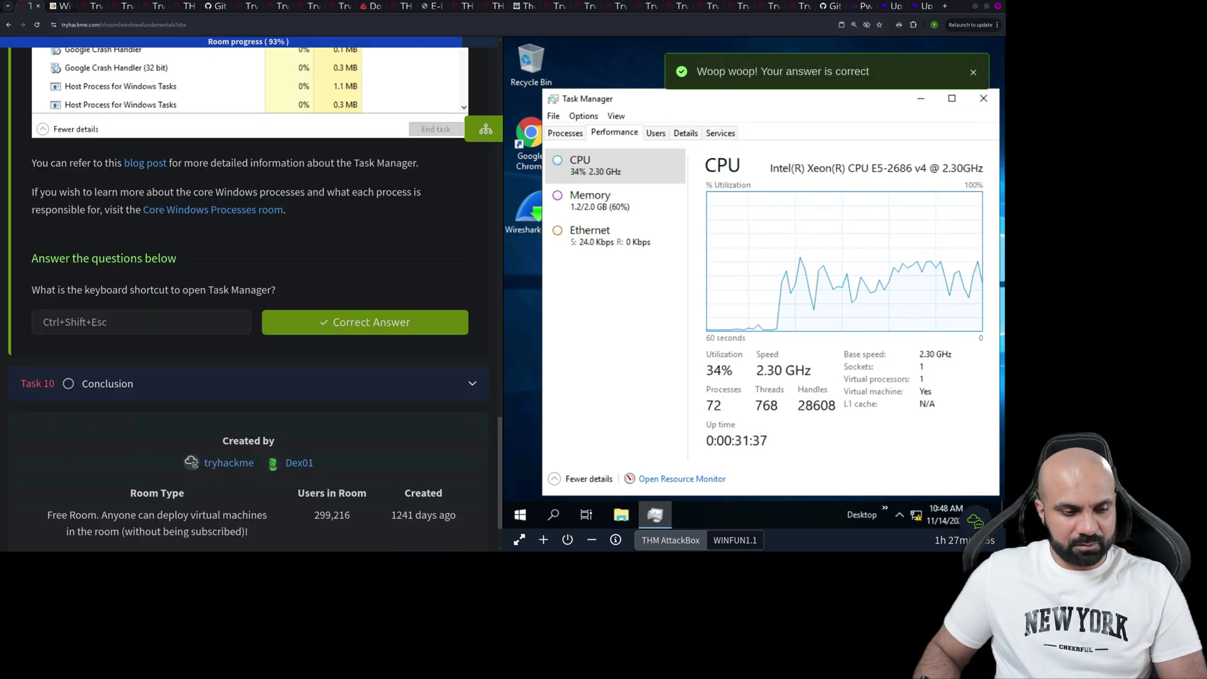
- Close the How-To Geek tab and open the Core Windows Processes room in a new tab
key("ctrl+Tab")
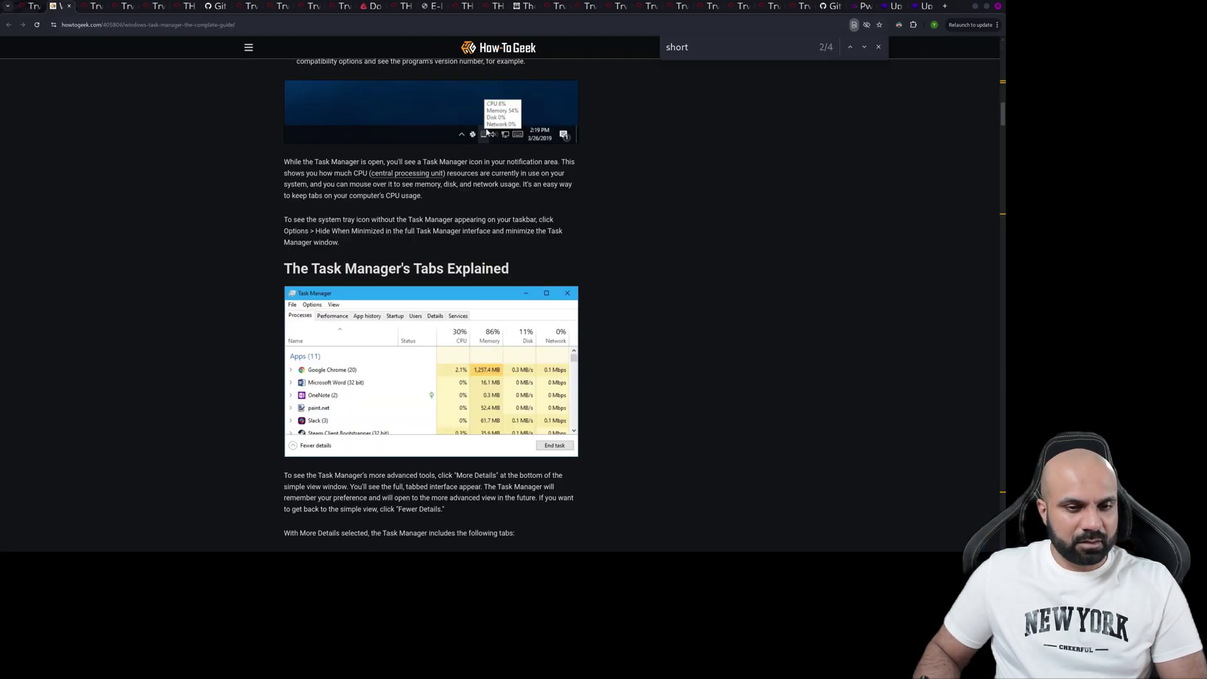
scroll(430, 305, "down", 10)
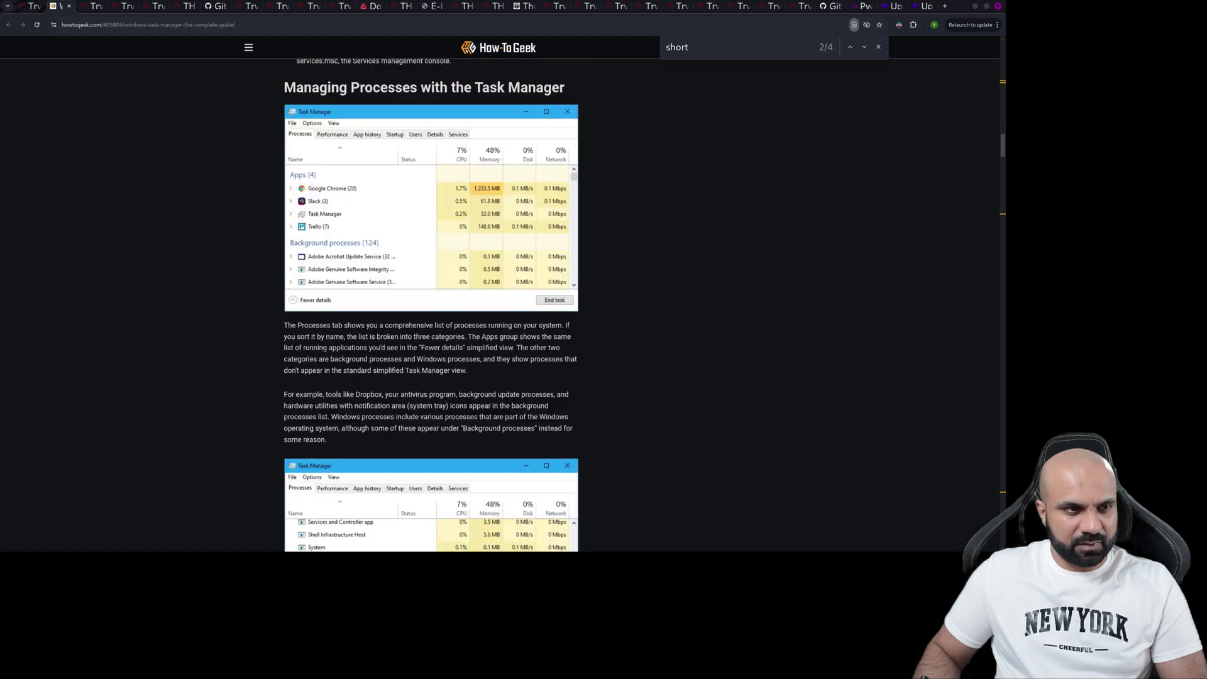
key("ctrl+w")
key("ctrl+shift+Tab")
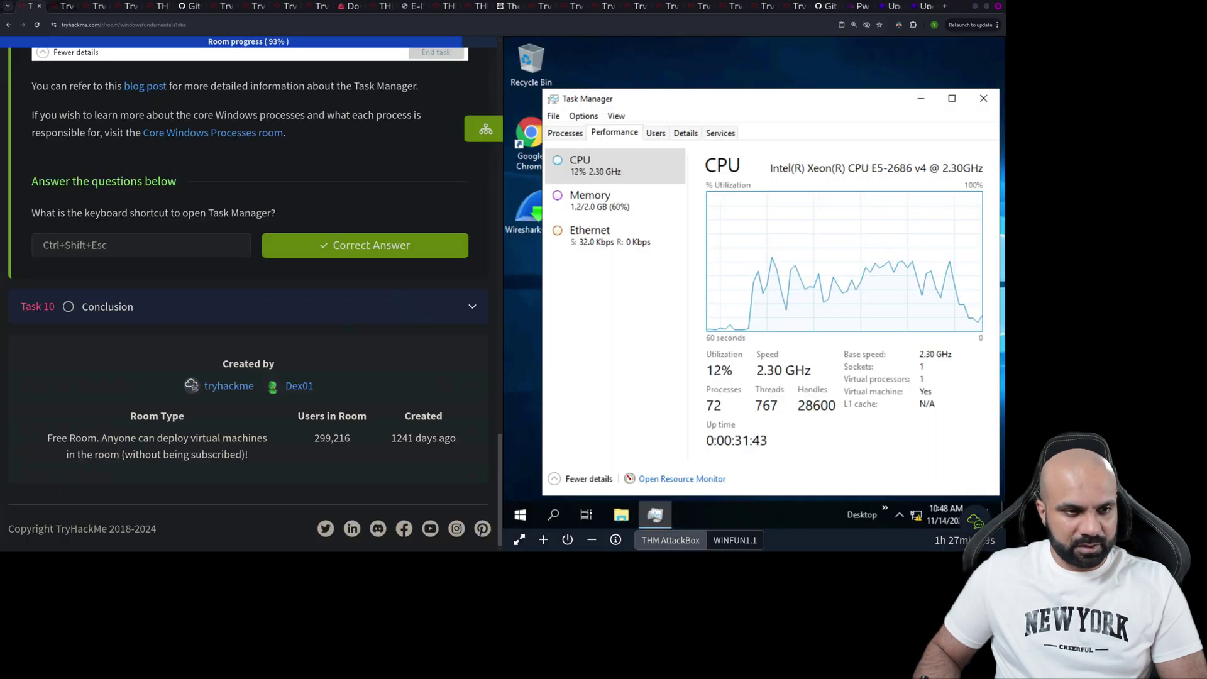
right_click(220, 133)
left_click(242, 151)
key("ctrl+Tab")
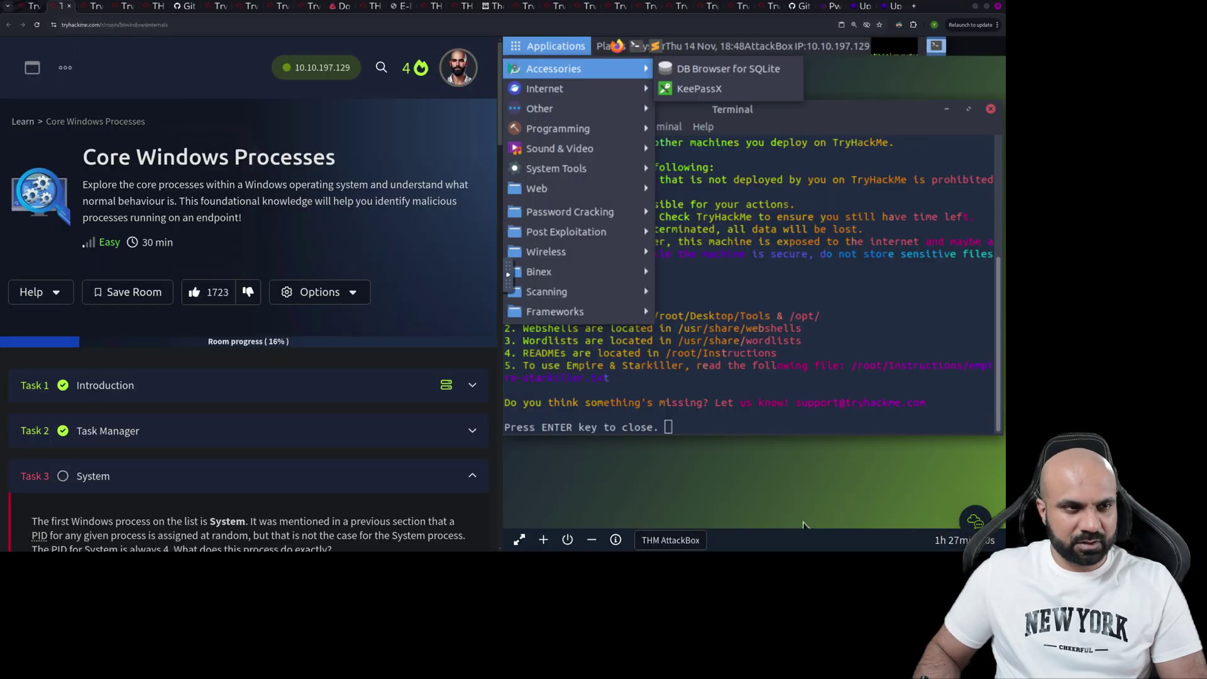
left_click(31, 6)
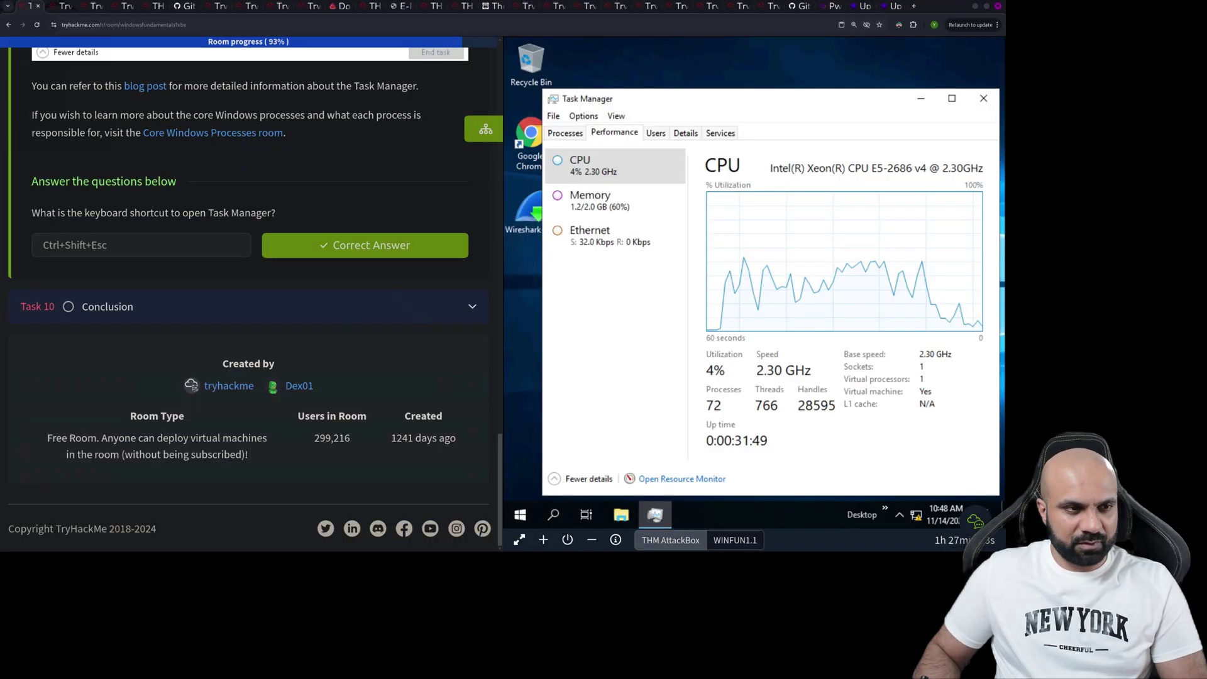
- Expand Task 10 Conclusion and read its request to terminate the Windows machine
left_click(248, 305)
scroll(248, 299, "up", 4)
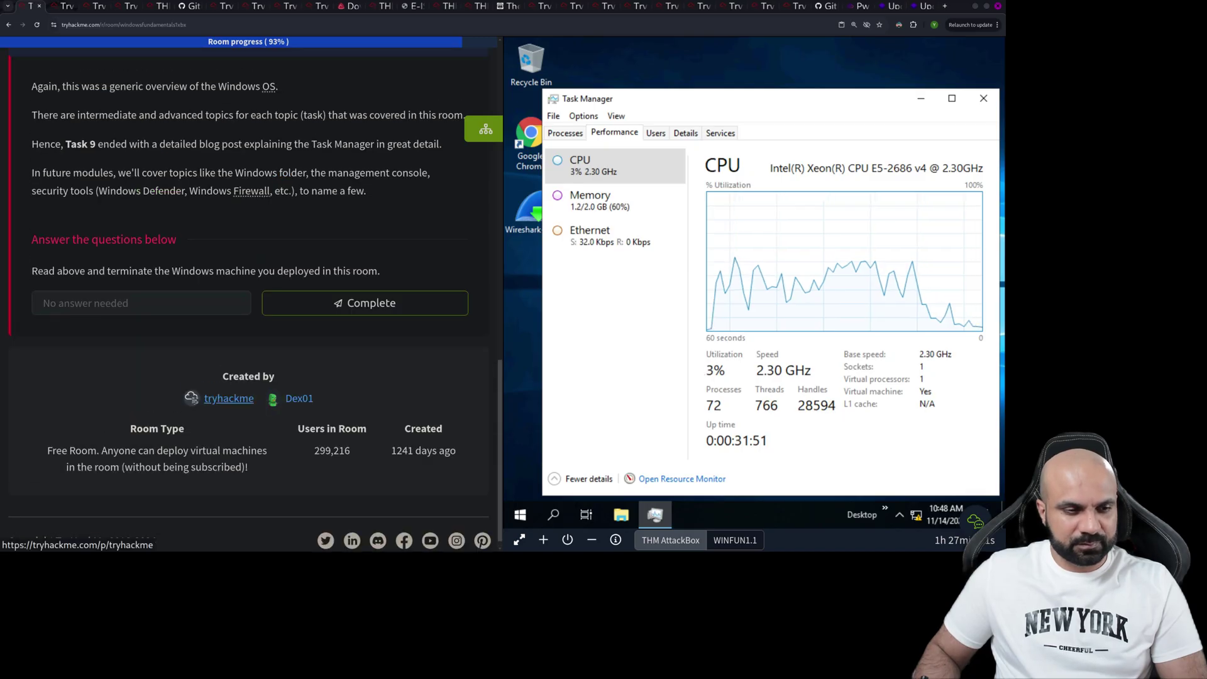
scroll(249, 299, "down", 2)
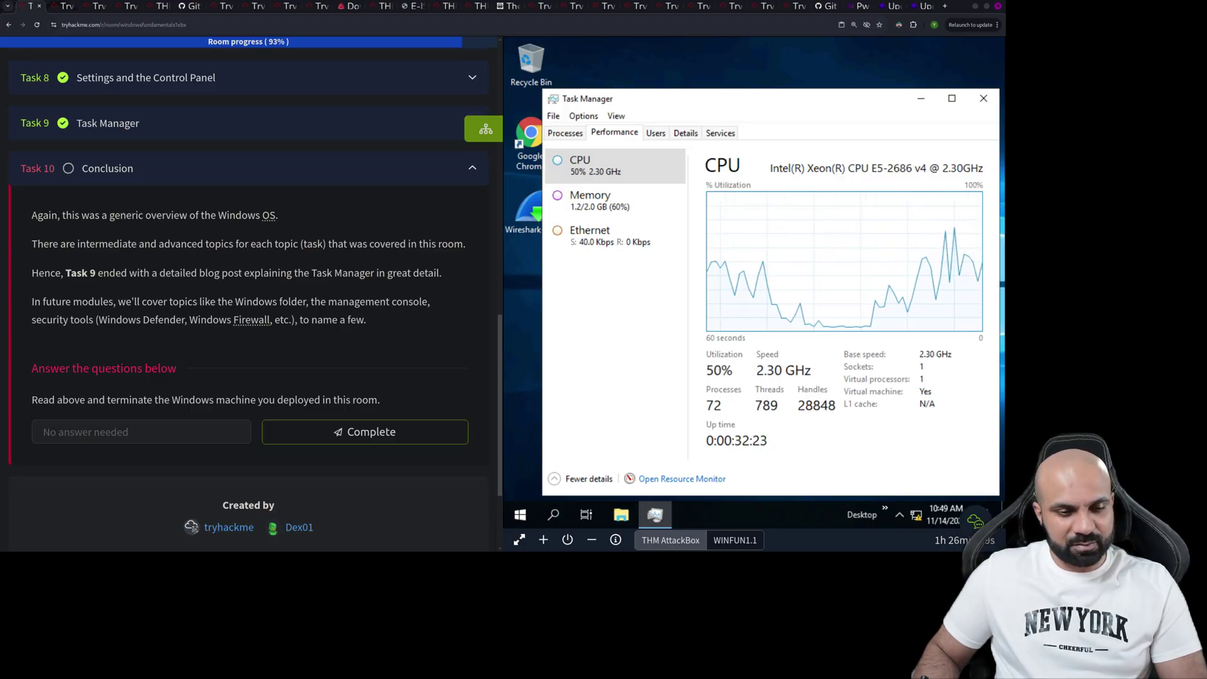
- Terminate the deployed Windows machine and mark Task 10 Conclusion as complete
left_click(568, 540)
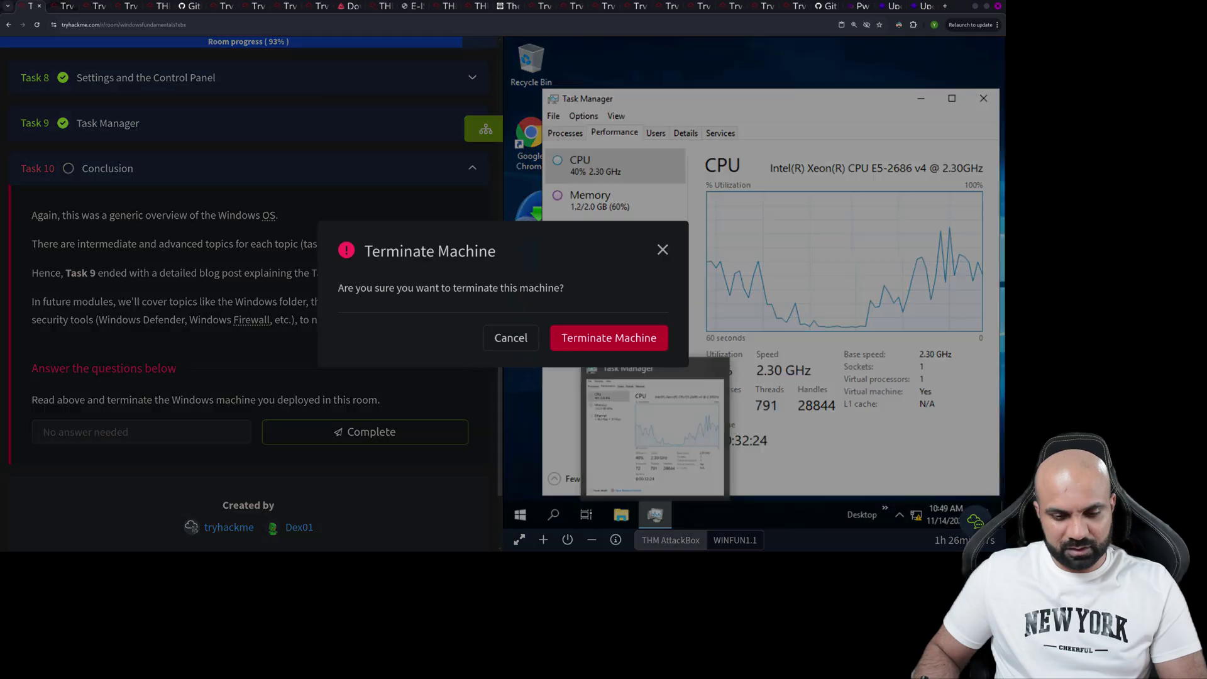
left_click(609, 338)
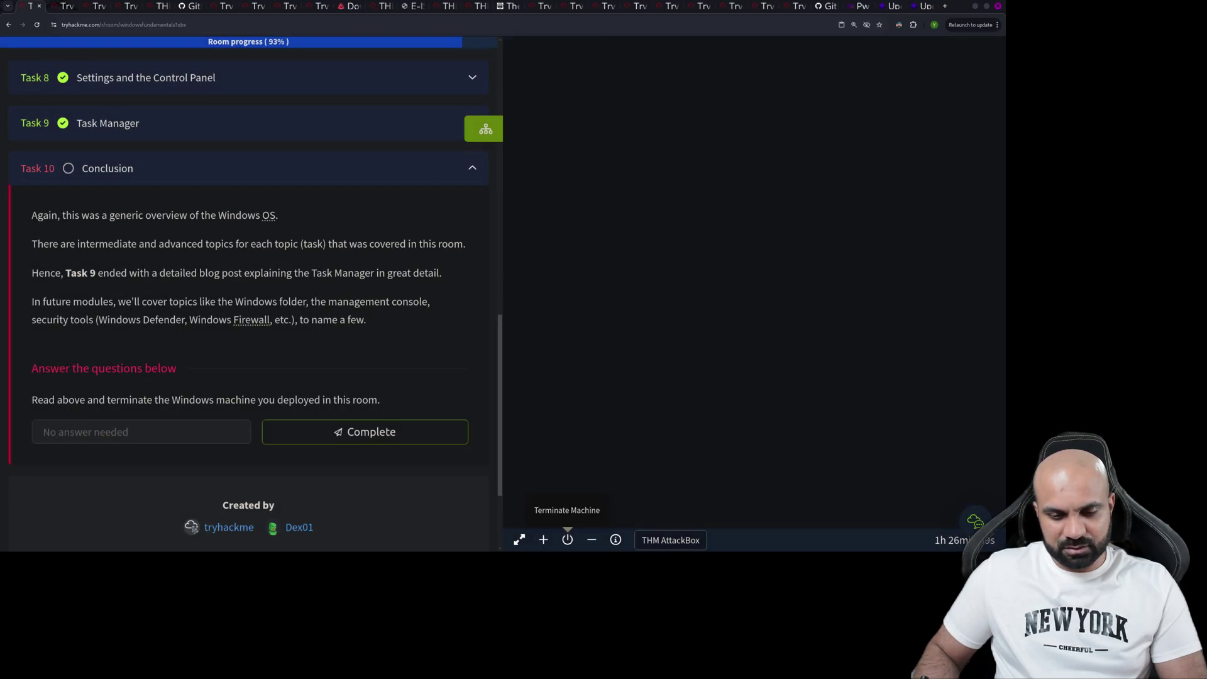
left_click(568, 540)
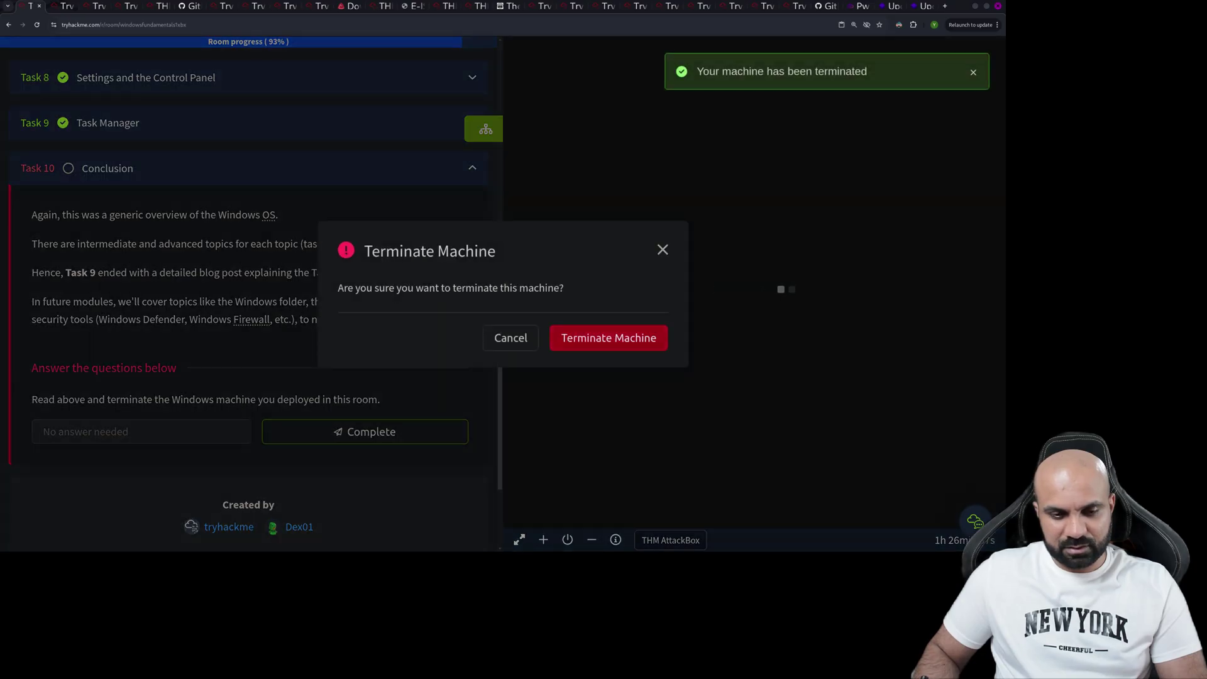
left_click(609, 337)
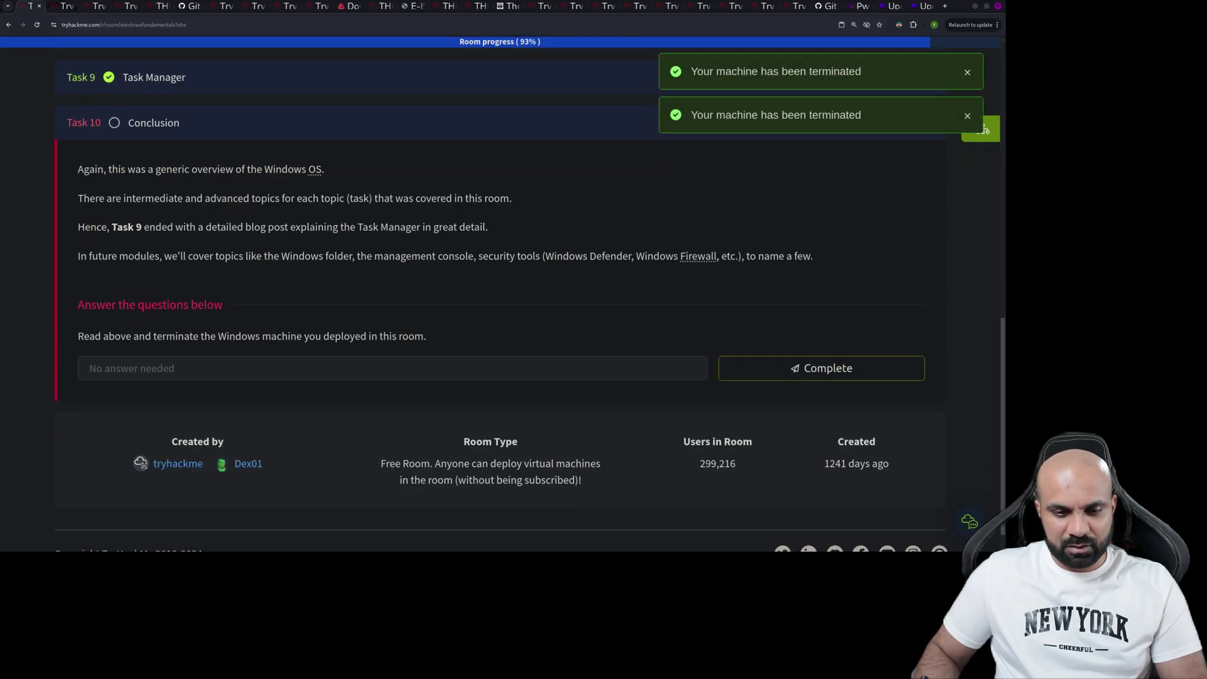
left_click(821, 363)
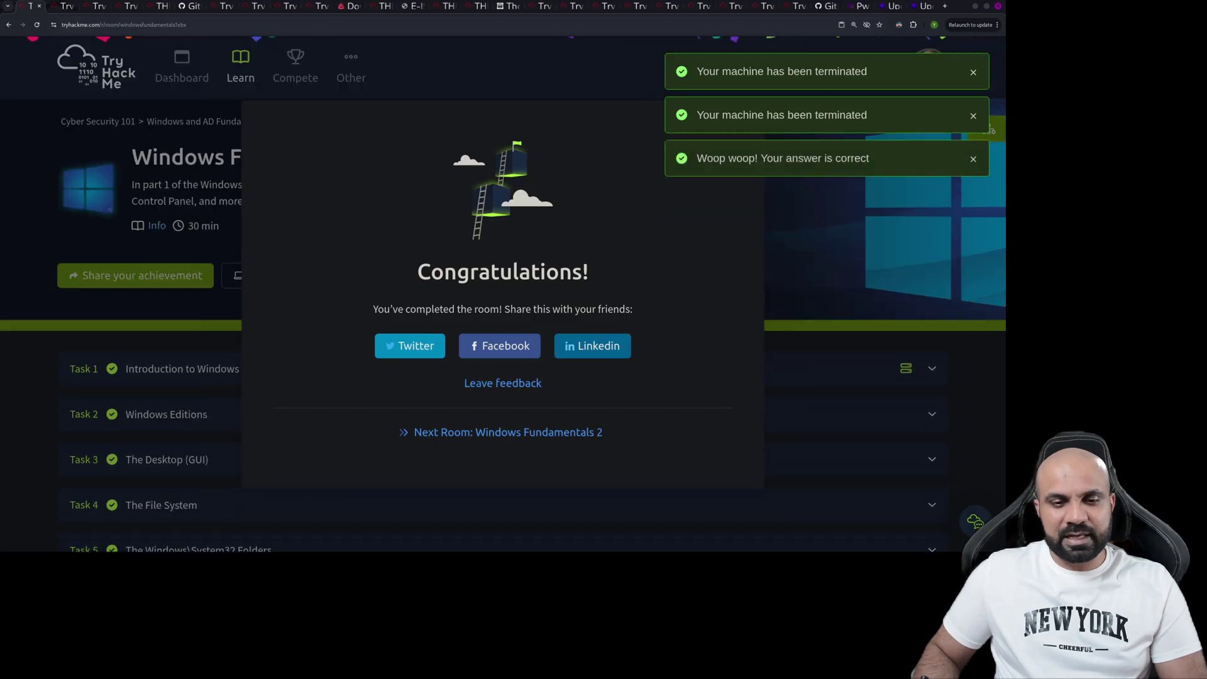